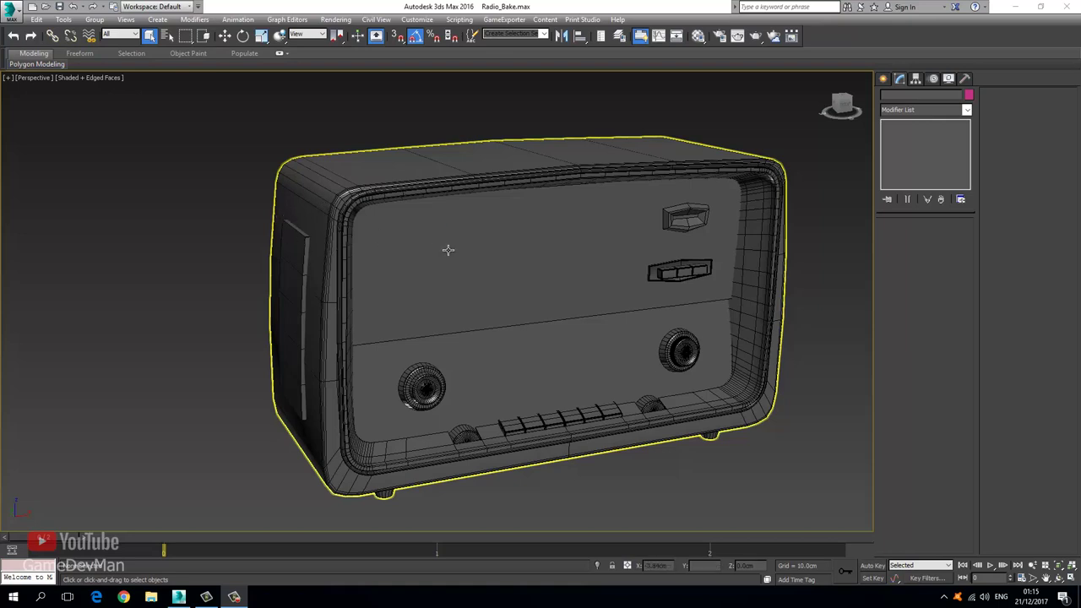
Select the radio model for UV editing
{"action": "middle_click_drag", "start_coordinate": [508, 241], "coordinate": [425, 222]}
{"action": "left_click", "coordinate": [425, 223]}
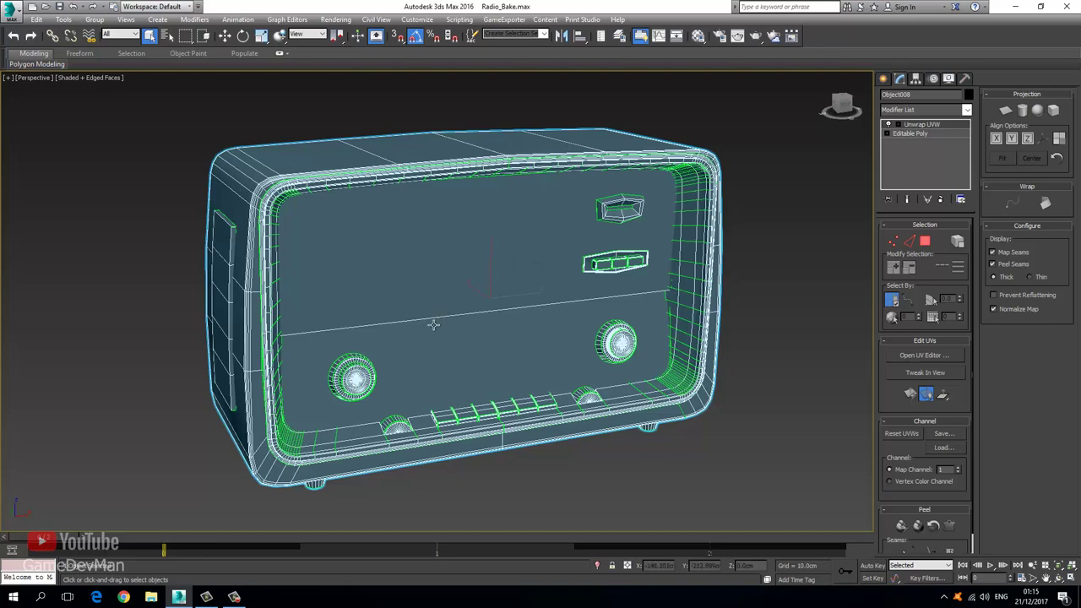
Examine the UV seams on the radio's casing, front knobs, thumbwheels and push buttons
{"action": "middle_click_drag", "start_coordinate": [496, 363], "coordinate": [519, 323]}
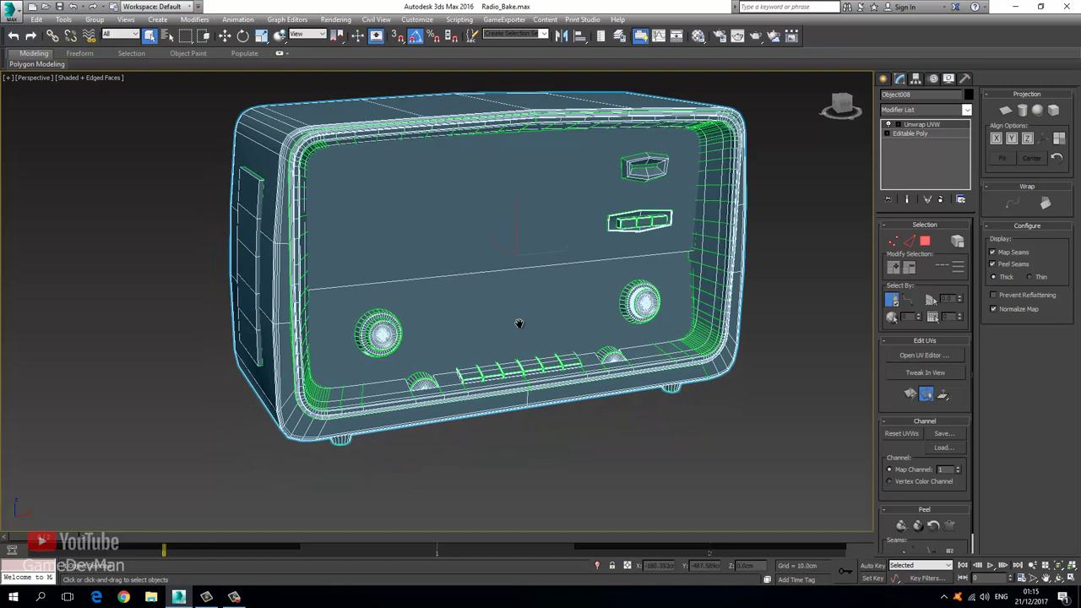
{"action": "scroll", "coordinate": [454, 385], "scroll_direction": "up", "scroll_amount": 7}
{"action": "middle_click_drag", "start_coordinate": [255, 443], "coordinate": [418, 355]}
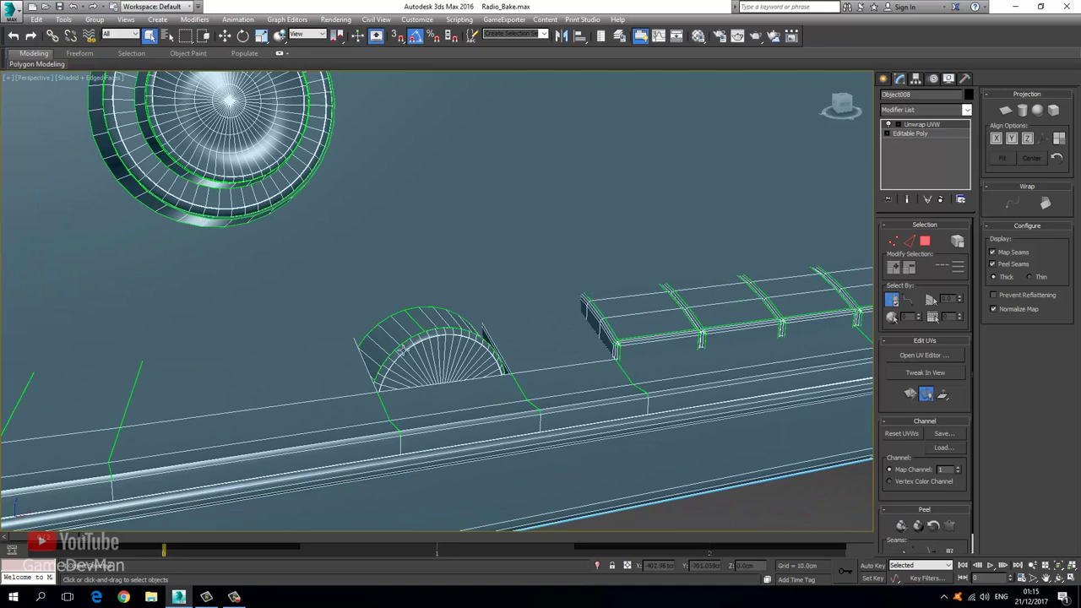
{"action": "scroll", "coordinate": [369, 309], "scroll_direction": "down", "scroll_amount": 5}
{"action": "middle_click_drag", "start_coordinate": [305, 203], "coordinate": [384, 295]}
{"action": "scroll", "coordinate": [411, 289], "scroll_direction": "down", "scroll_amount": 8}
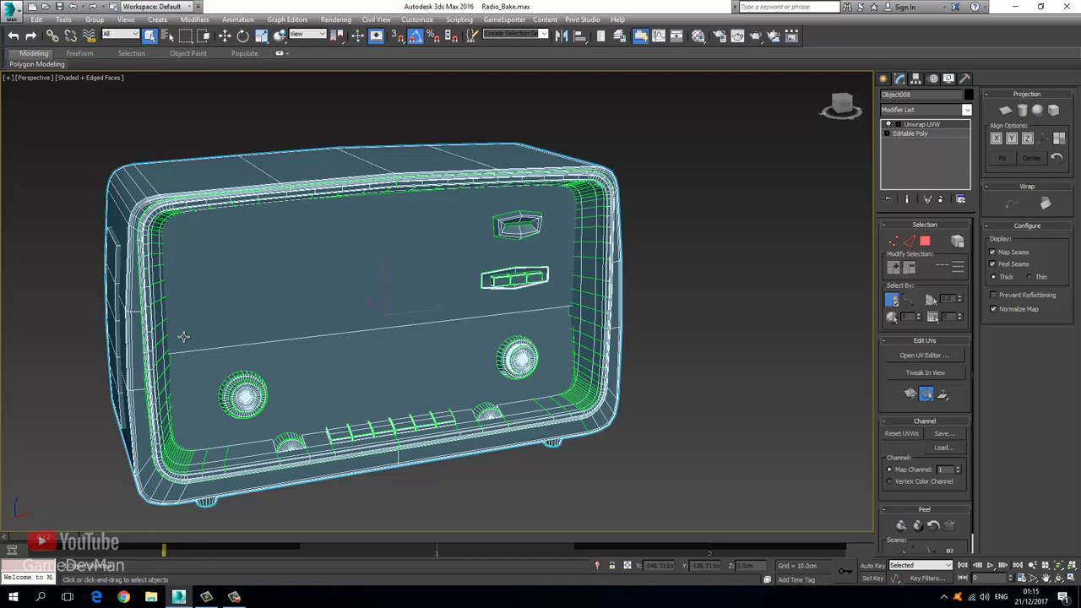
{"action": "scroll", "coordinate": [431, 278], "scroll_direction": "up", "scroll_amount": 8}
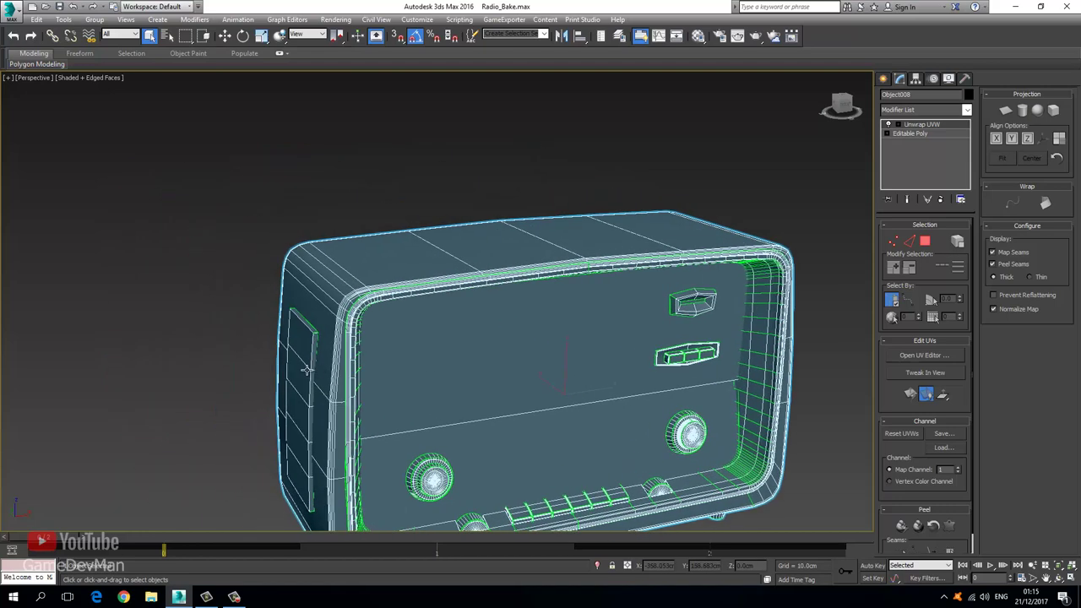
{"action": "scroll", "coordinate": [533, 137], "scroll_direction": "down", "scroll_amount": 2}
{"action": "middle_click_drag", "start_coordinate": [534, 137], "coordinate": [485, 253]}
{"action": "scroll", "coordinate": [549, 267], "scroll_direction": "down", "scroll_amount": 5}
{"action": "scroll", "coordinate": [436, 212], "scroll_direction": "up", "scroll_amount": 5}
{"action": "middle_click_drag", "start_coordinate": [386, 330], "coordinate": [362, 242]}
{"action": "scroll", "coordinate": [401, 288], "scroll_direction": "up", "scroll_amount": 3}
{"action": "scroll", "coordinate": [401, 288], "scroll_direction": "down", "scroll_amount": 4}
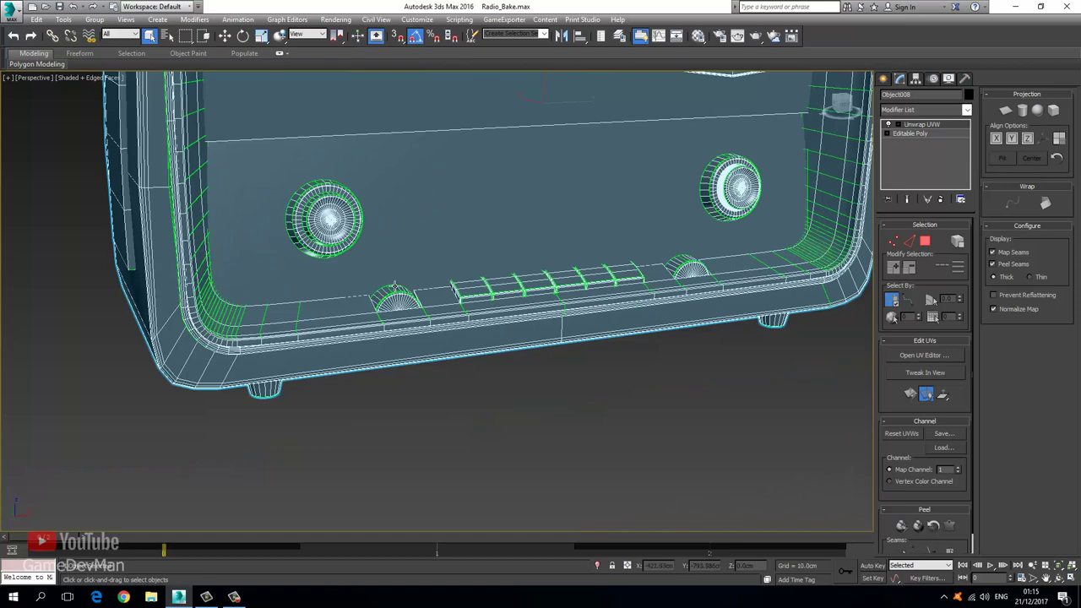
{"action": "middle_click_drag", "start_coordinate": [681, 241], "coordinate": [553, 315]}
{"action": "middle_click_drag", "start_coordinate": [250, 287], "coordinate": [410, 273]}
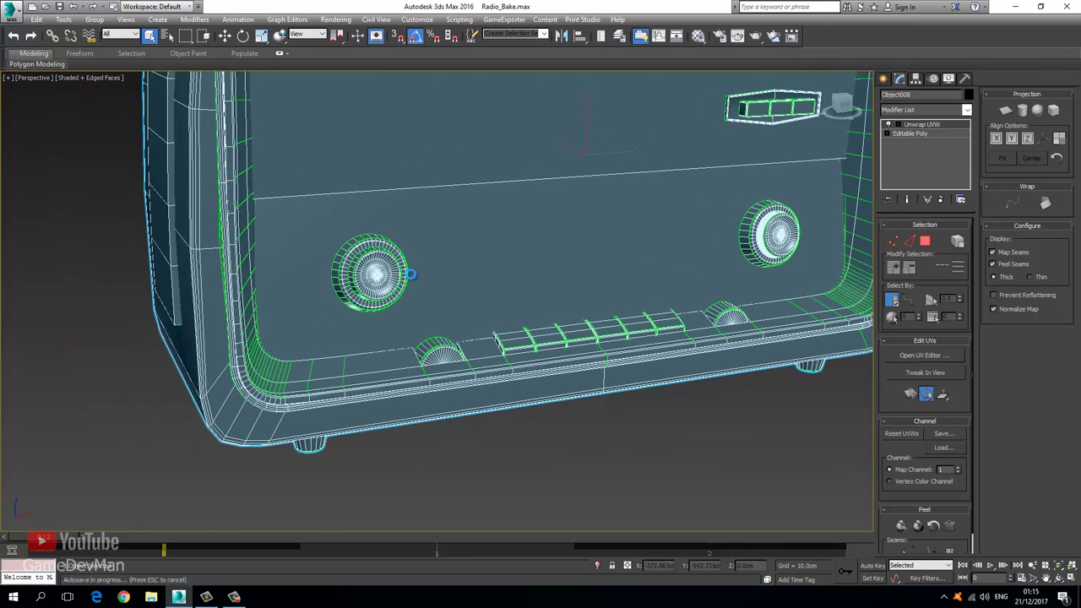
{"action": "scroll", "coordinate": [410, 285], "scroll_direction": "up", "scroll_amount": 4}
{"action": "middle_click_drag", "start_coordinate": [434, 305], "coordinate": [456, 313]}
{"action": "scroll", "coordinate": [499, 316], "scroll_direction": "up", "scroll_amount": 3}
{"action": "scroll", "coordinate": [473, 317], "scroll_direction": "down", "scroll_amount": 3}
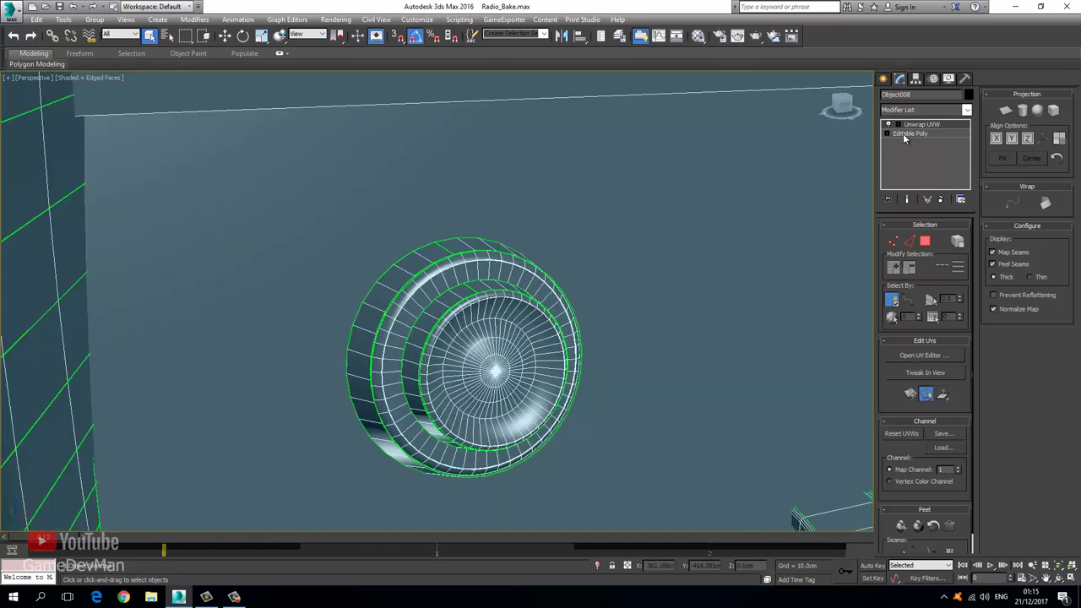
{"action": "scroll", "coordinate": [639, 246], "scroll_direction": "down", "scroll_amount": 3}
{"action": "scroll", "coordinate": [637, 253], "scroll_direction": "down", "scroll_amount": 1}
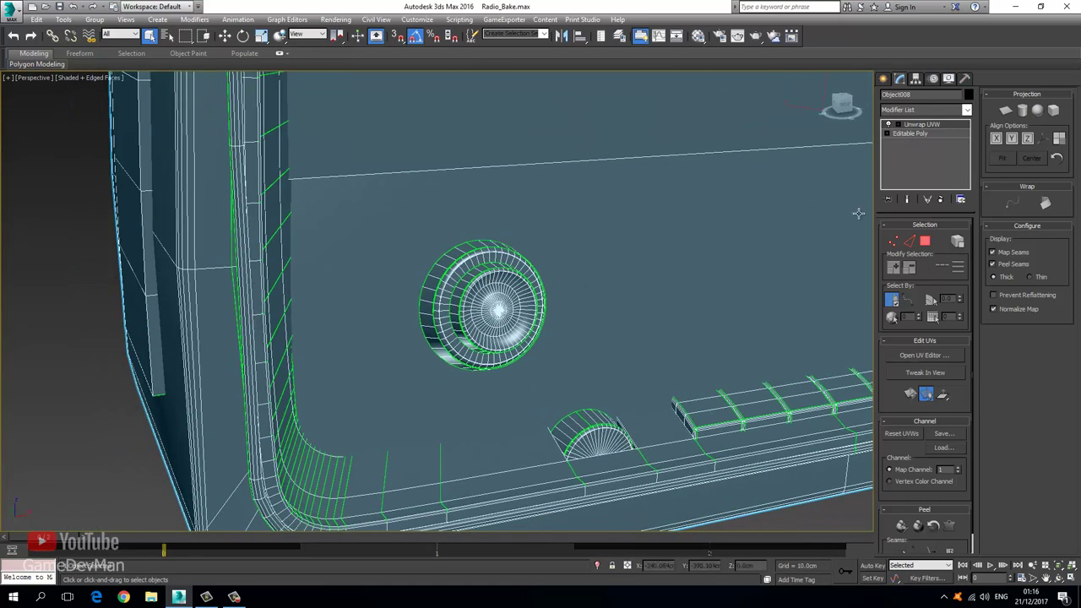
Open the UV editor for the radio and place it beside a close view of the radio's left front knob
{"action": "left_click", "coordinate": [915, 356]}
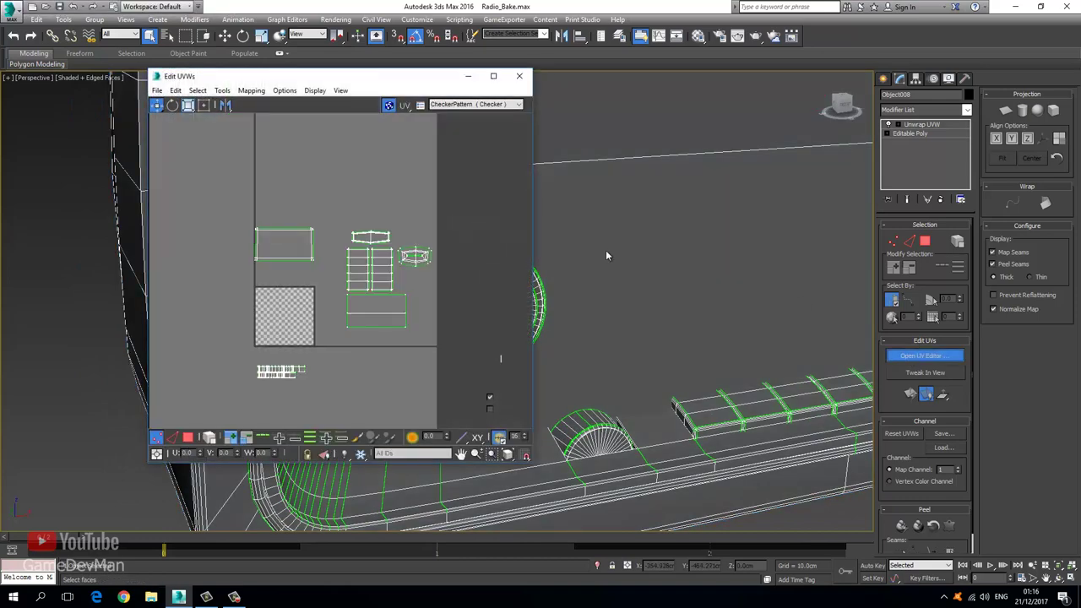
{"action": "left_click_drag", "start_coordinate": [325, 78], "coordinate": [823, 118]}
{"action": "scroll", "coordinate": [478, 297], "scroll_direction": "up", "scroll_amount": 6}
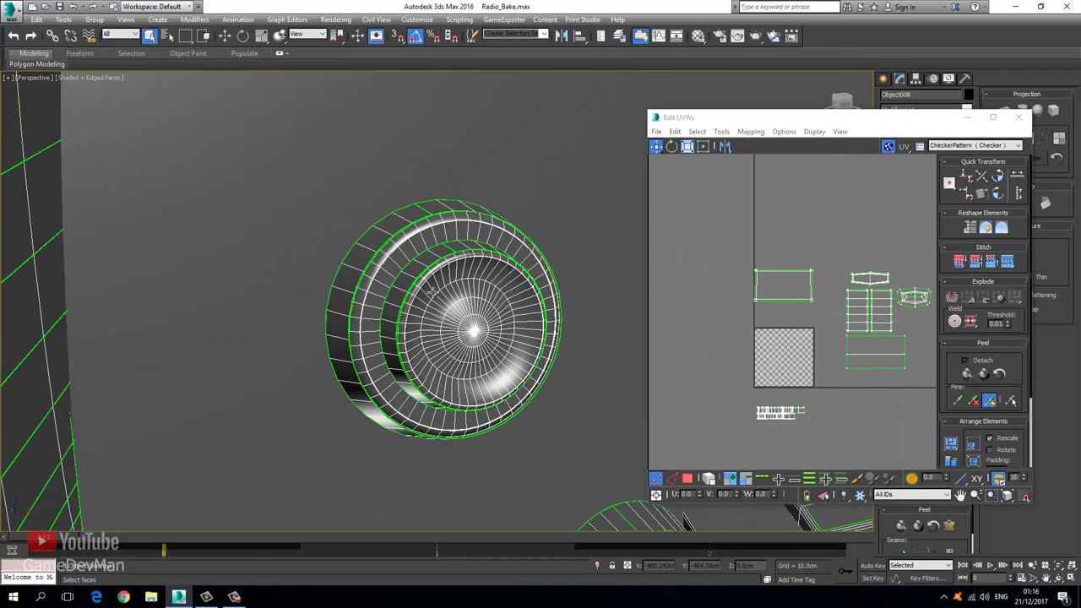
{"action": "middle_click_drag", "start_coordinate": [427, 263], "coordinate": [414, 255]}
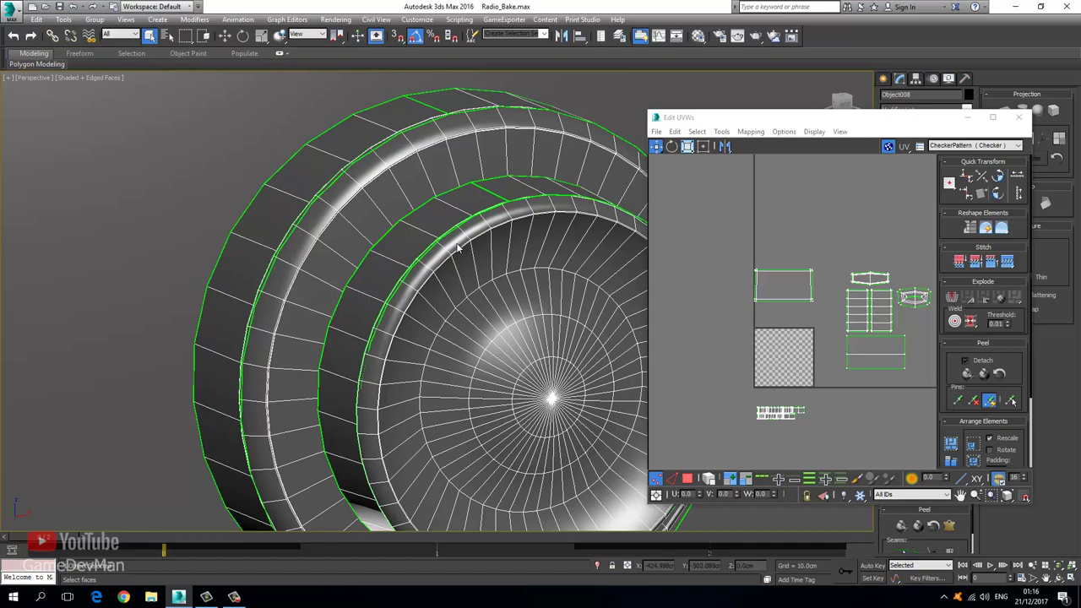
Select all faces of the left knob's inner round cap as one UV element
{"action": "left_click_drag", "start_coordinate": [876, 119], "coordinate": [698, 102]}
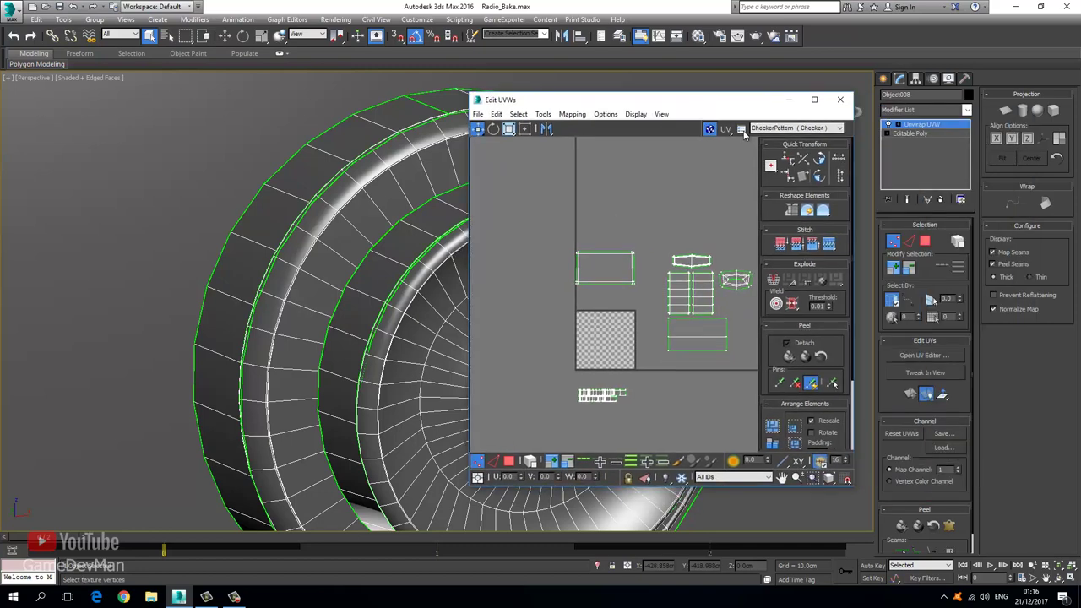
{"action": "left_click", "coordinate": [924, 243]}
{"action": "left_click", "coordinate": [388, 272]}
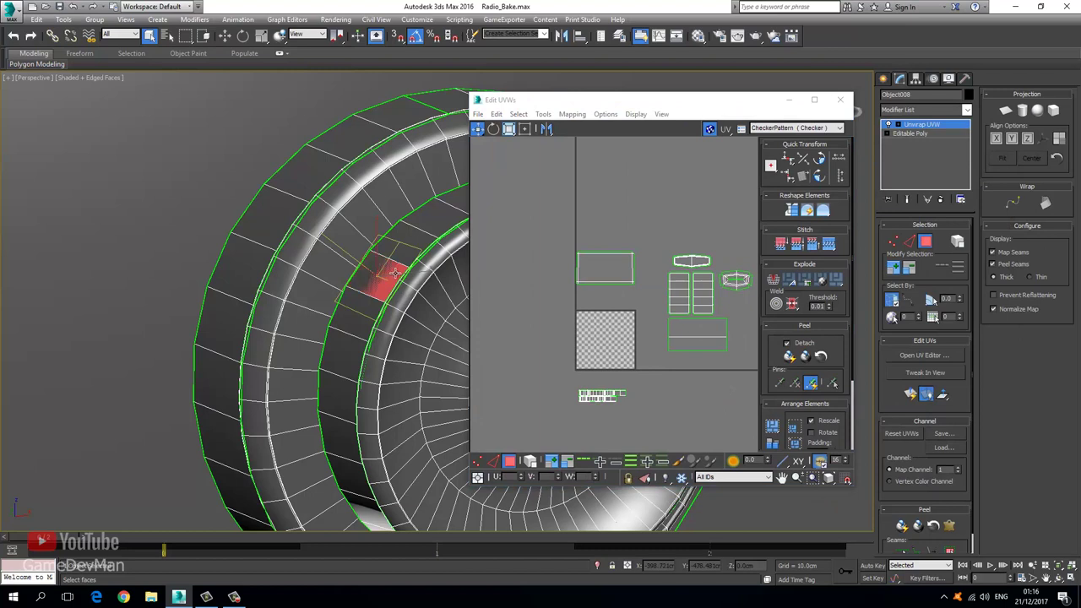
{"action": "left_click", "coordinate": [439, 301]}
{"action": "left_click", "coordinate": [957, 242]}
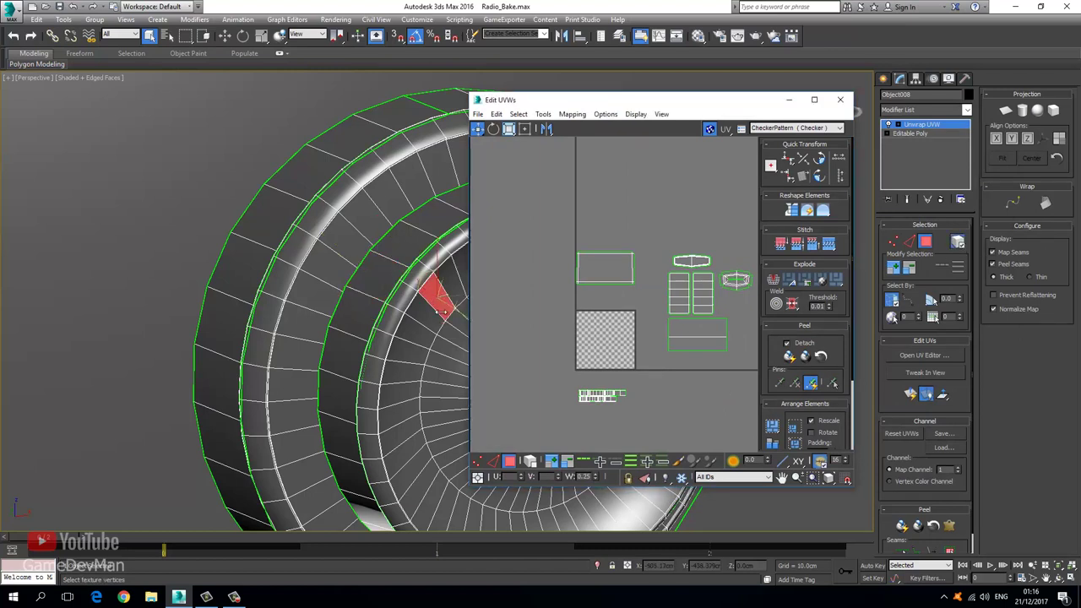
{"action": "left_click", "coordinate": [463, 317]}
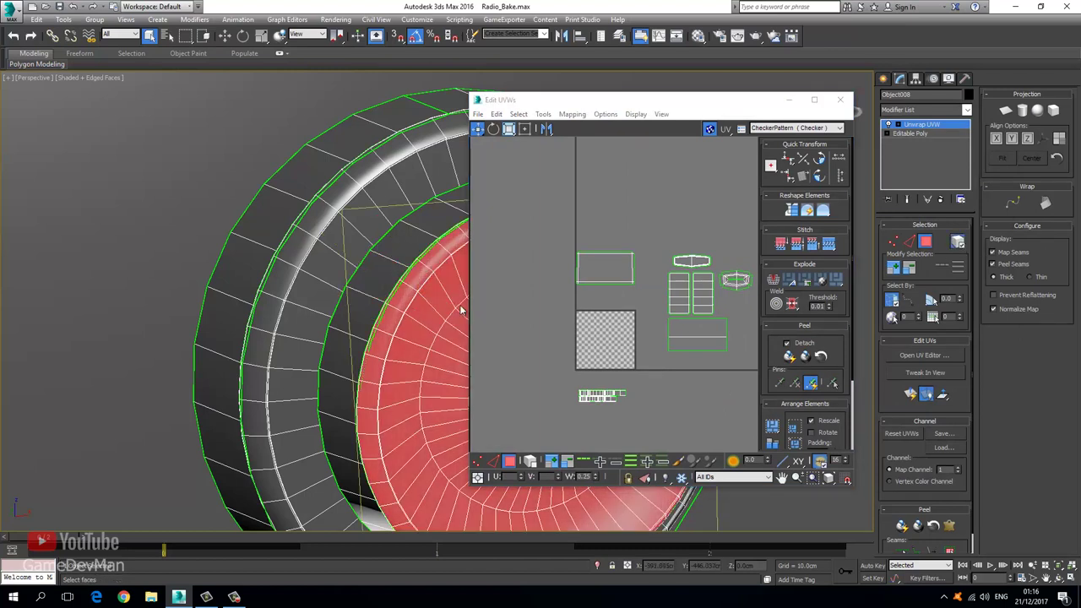
Planar-map the selected cap faces aligned to Y, with Normalize Map turned off
{"action": "left_click", "coordinate": [1004, 111]}
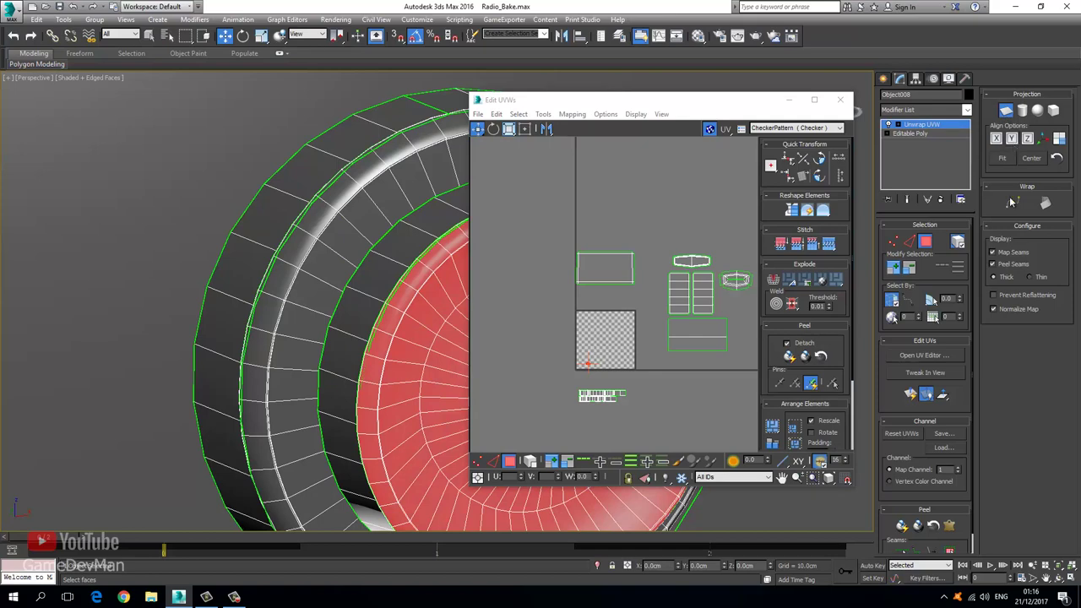
{"action": "left_click", "coordinate": [1010, 310]}
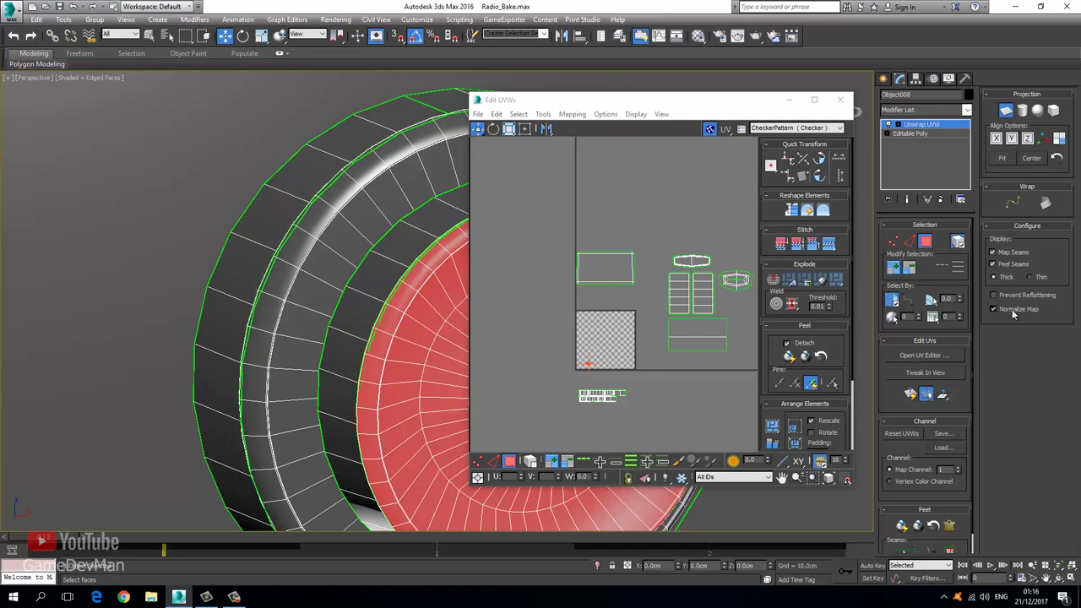
{"action": "left_click", "coordinate": [1012, 139]}
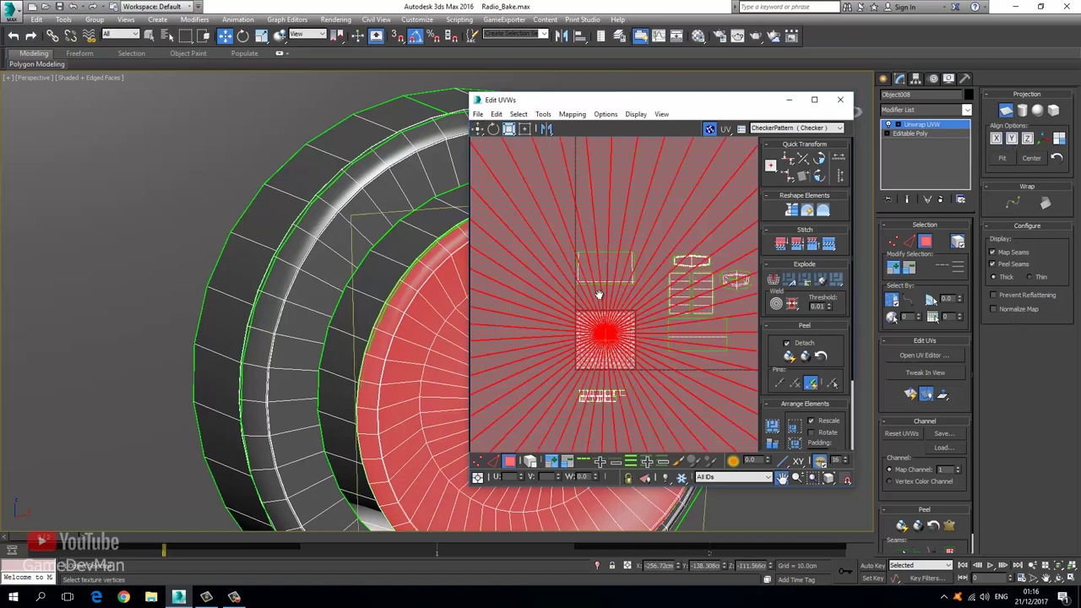
{"action": "left_click", "coordinate": [950, 128]}
{"action": "left_click_drag", "start_coordinate": [629, 100], "coordinate": [515, 42]}
{"action": "scroll", "coordinate": [427, 320], "scroll_direction": "down", "scroll_amount": 3}
Move the cap's round UV shell away from the UV origin into empty space outside the tile
{"action": "left_click", "coordinate": [394, 400]}
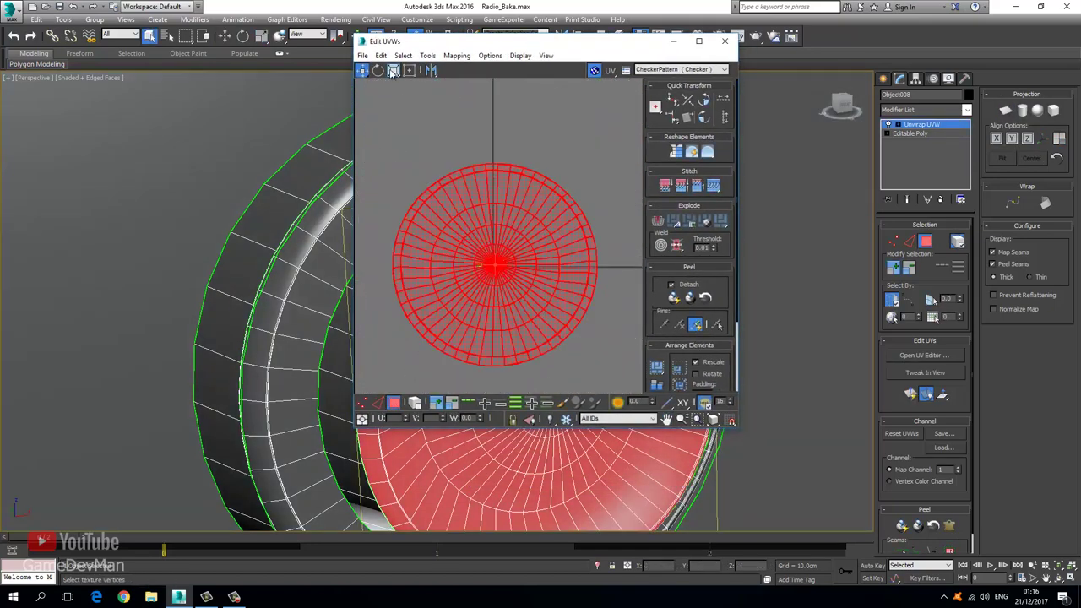
{"action": "left_click", "coordinate": [363, 73]}
{"action": "middle_click_drag", "start_coordinate": [530, 267], "coordinate": [568, 266]}
{"action": "scroll", "coordinate": [567, 267], "scroll_direction": "down", "scroll_amount": 2}
{"action": "left_click_drag", "start_coordinate": [552, 253], "coordinate": [424, 246]}
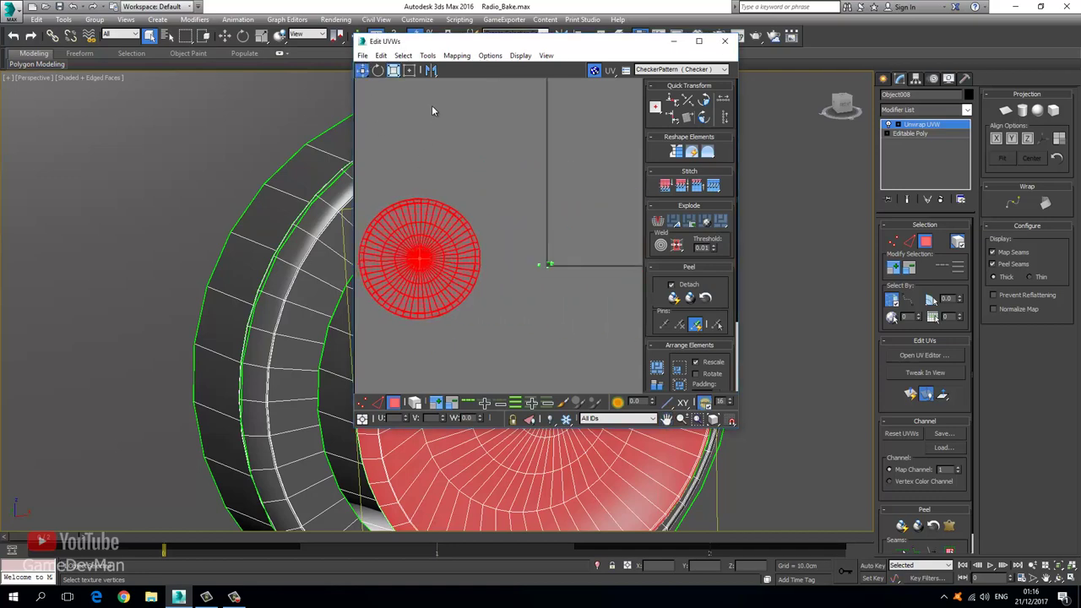
Relax the cap's UV shell by polygon angles and check the evened-out outer ring of faces
{"action": "left_click", "coordinate": [403, 56]}
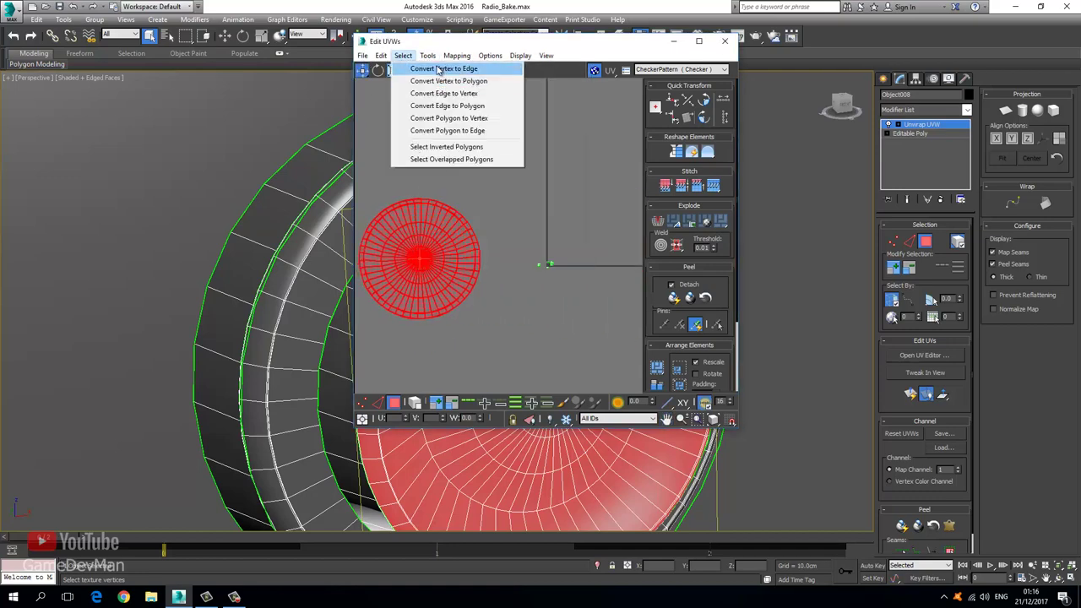
{"action": "left_click", "coordinate": [455, 243]}
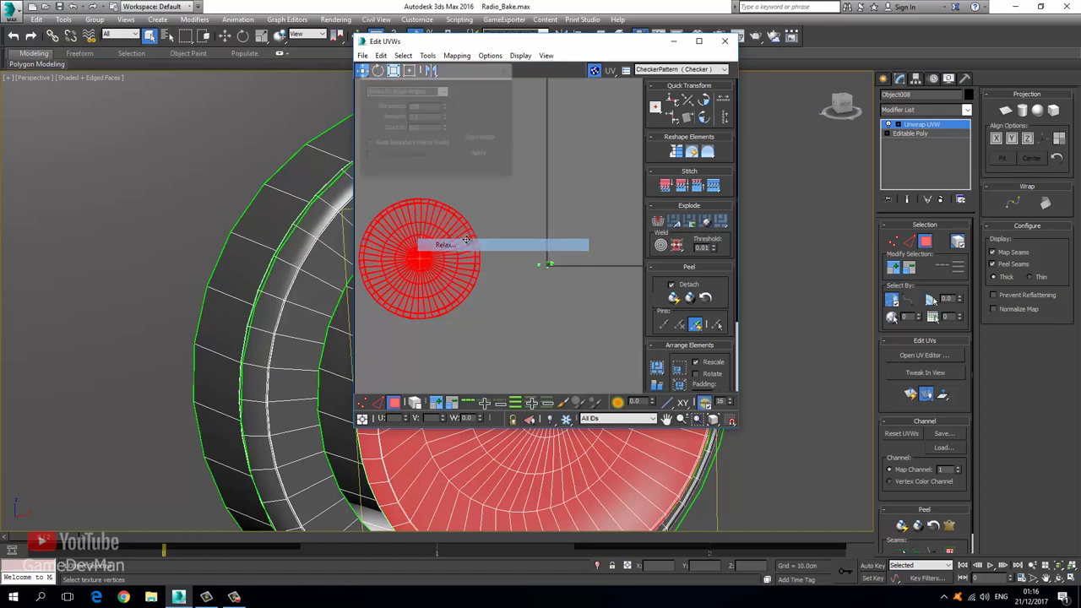
{"action": "left_click", "coordinate": [443, 91]}
{"action": "left_click", "coordinate": [401, 100]}
{"action": "left_click", "coordinate": [481, 138]}
{"action": "left_click", "coordinate": [482, 140]}
{"action": "left_click", "coordinate": [507, 70]}
{"action": "left_click", "coordinate": [478, 127]}
{"action": "scroll", "coordinate": [431, 200], "scroll_direction": "up", "scroll_amount": 10}
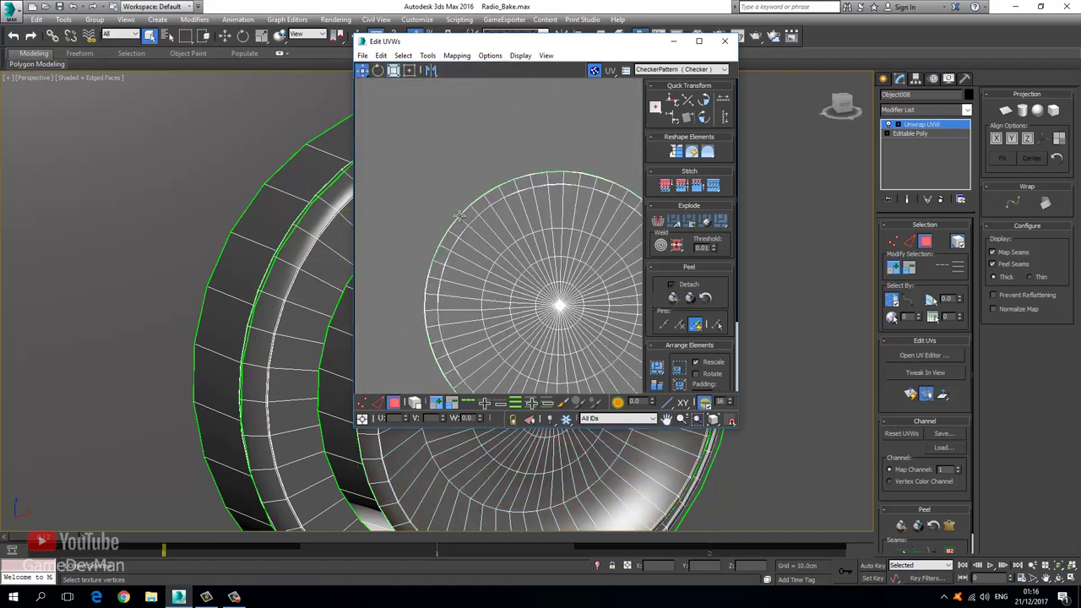
{"action": "scroll", "coordinate": [457, 214], "scroll_direction": "down", "scroll_amount": 8}
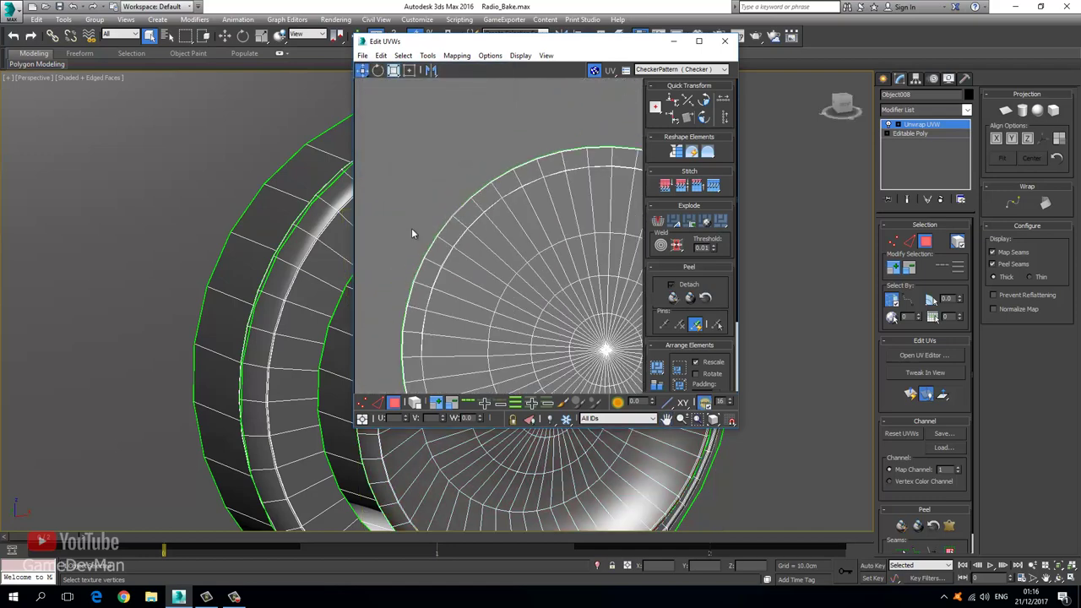
Select the front ring element around the left knob's cap and planar-map it
{"action": "left_click_drag", "start_coordinate": [524, 40], "coordinate": [713, 53]}
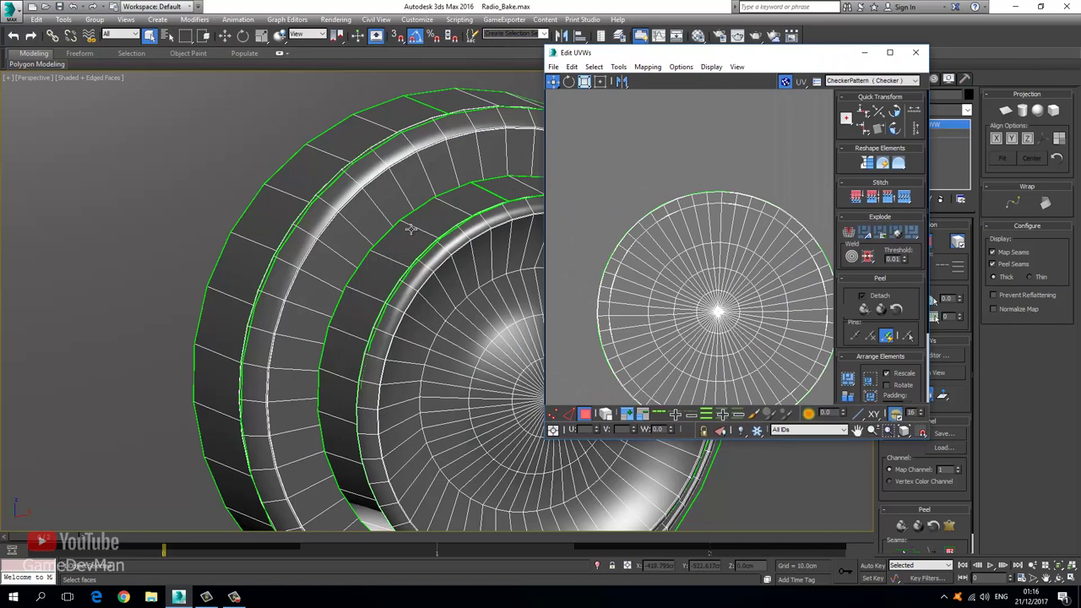
{"action": "scroll", "coordinate": [413, 239], "scroll_direction": "up", "scroll_amount": 3}
{"action": "left_click", "coordinate": [326, 242]}
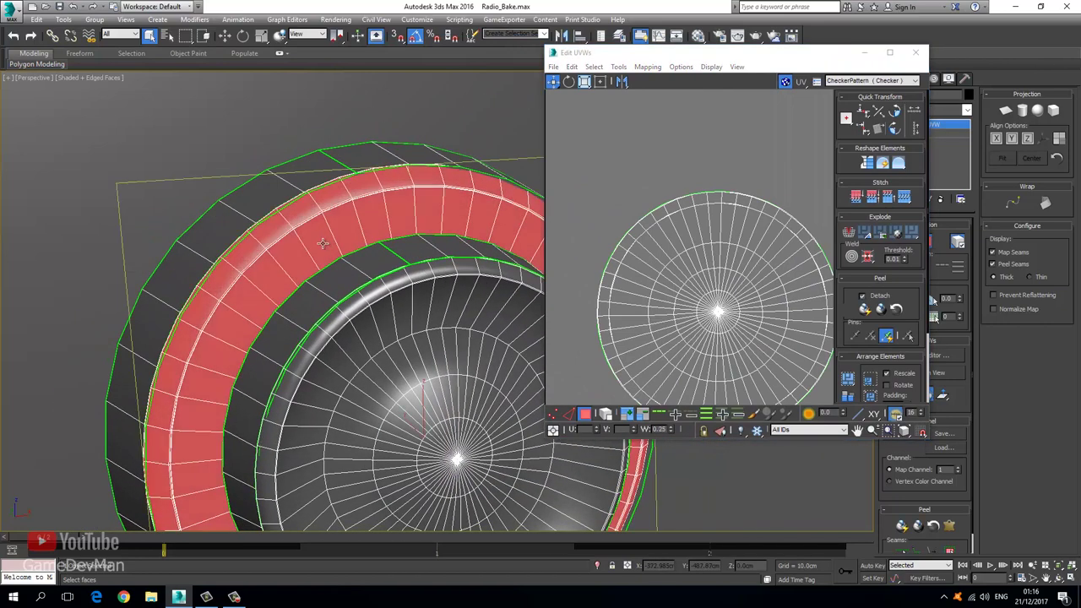
{"action": "scroll", "coordinate": [625, 172], "scroll_direction": "down", "scroll_amount": 3}
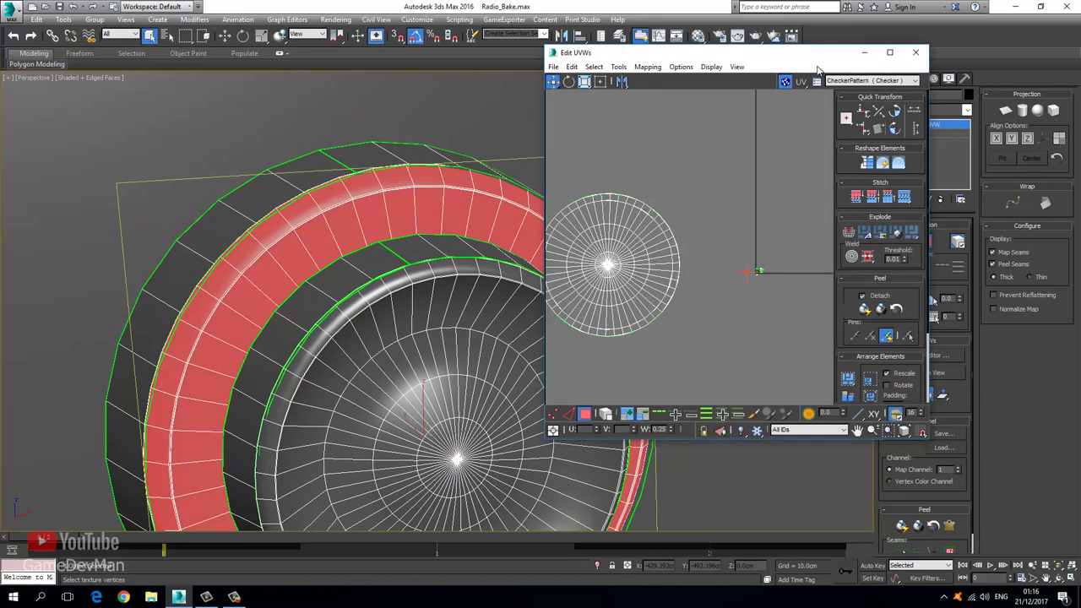
{"action": "left_click_drag", "start_coordinate": [757, 55], "coordinate": [626, 59]}
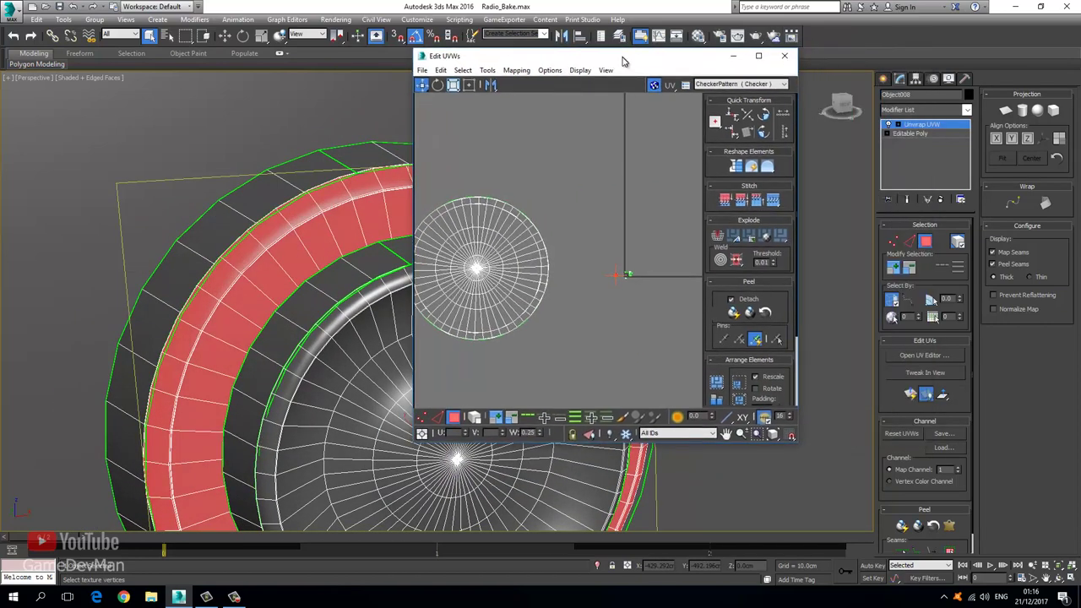
{"action": "left_click", "coordinate": [1005, 111]}
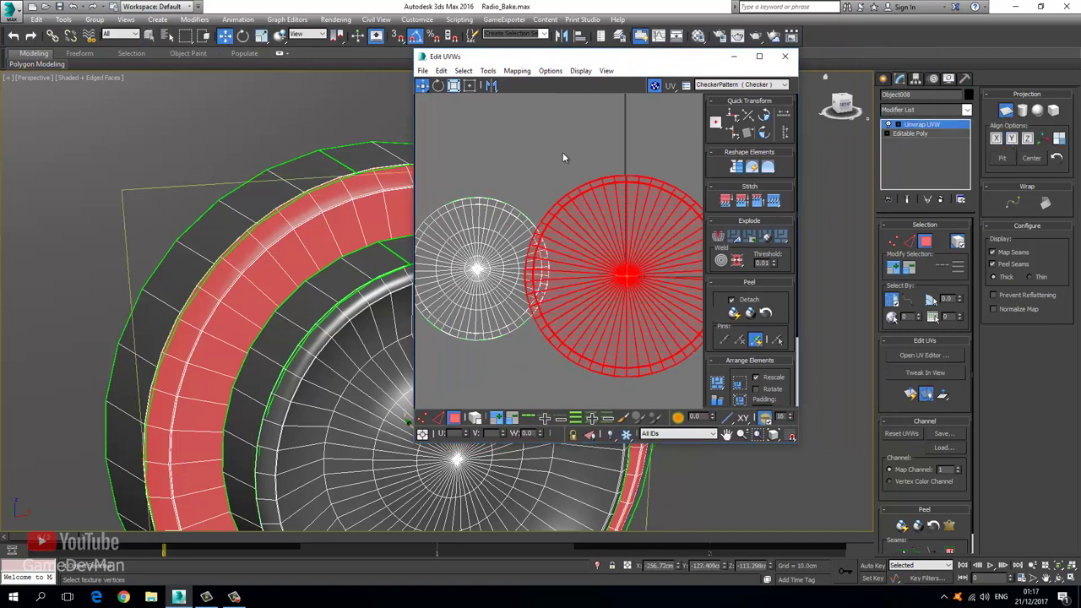
Relax the ring element's UV shell by polygon angles and leave face selection
{"action": "left_click", "coordinate": [487, 70]}
{"action": "left_click", "coordinate": [490, 260]}
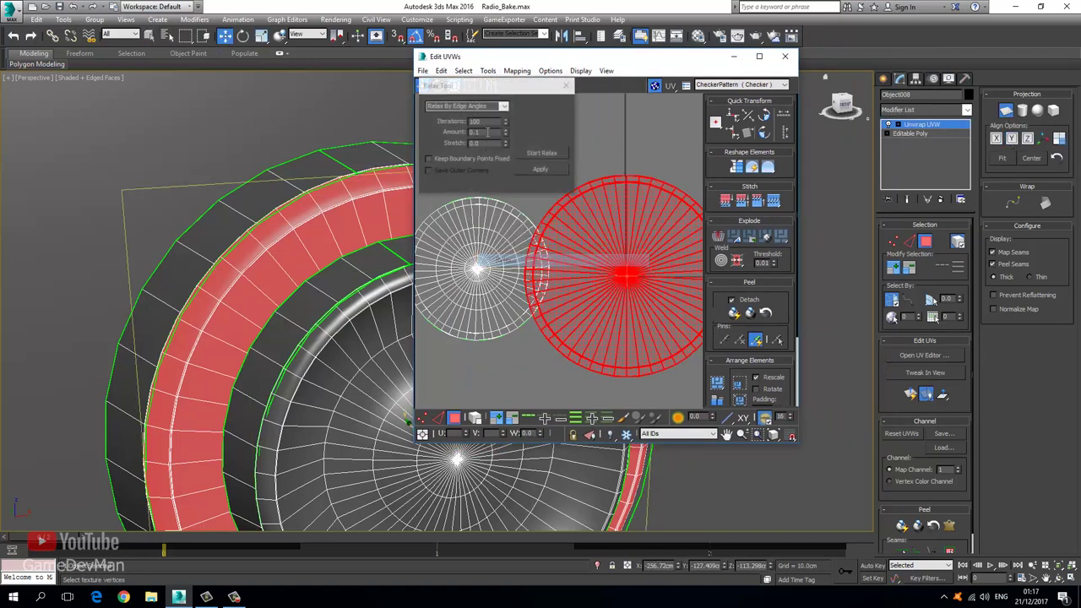
{"action": "left_click", "coordinate": [500, 105]}
{"action": "left_click", "coordinate": [495, 119]}
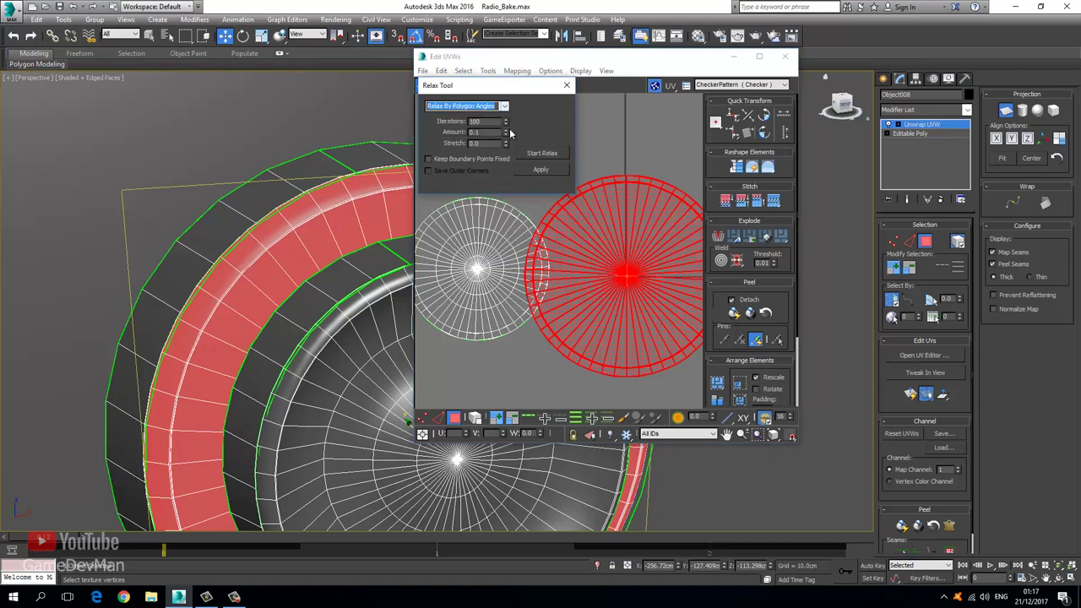
{"action": "left_click", "coordinate": [542, 153]}
{"action": "left_click", "coordinate": [566, 85]}
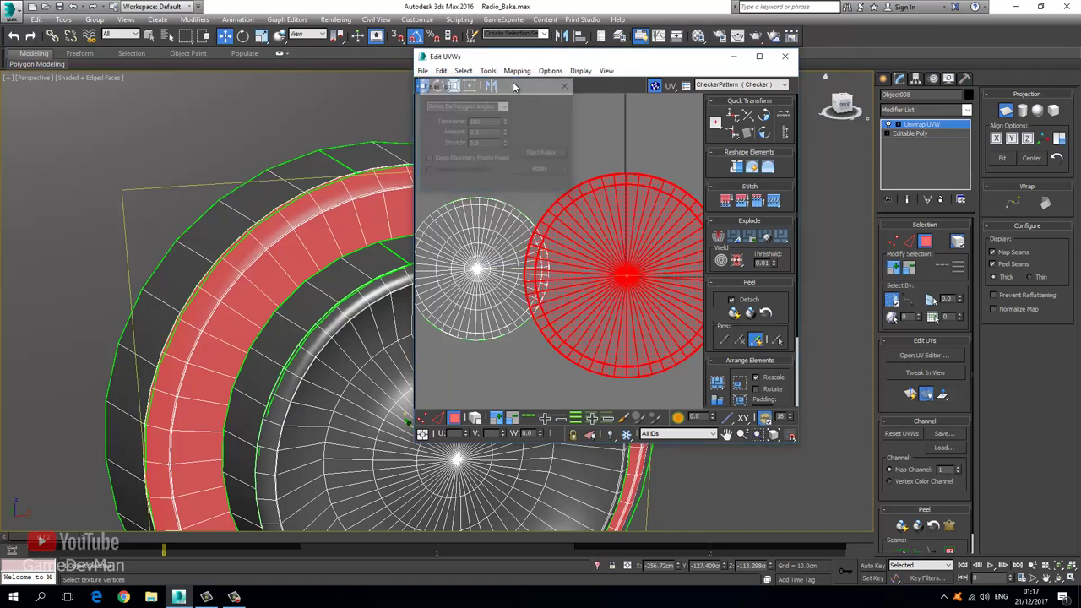
{"action": "scroll", "coordinate": [561, 173], "scroll_direction": "down", "scroll_amount": 2}
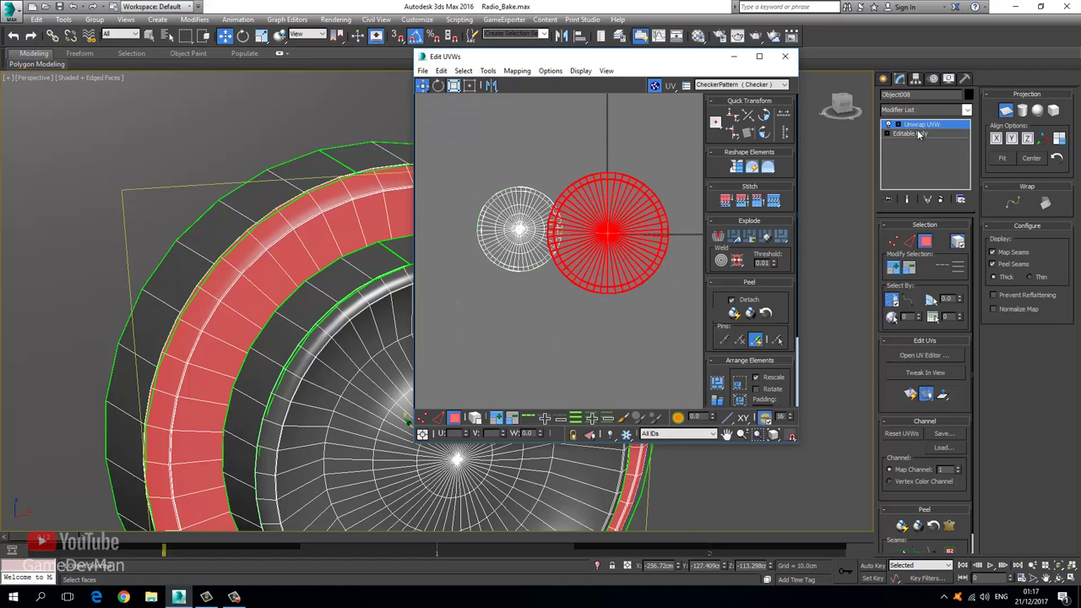
{"action": "left_click", "coordinate": [921, 126]}
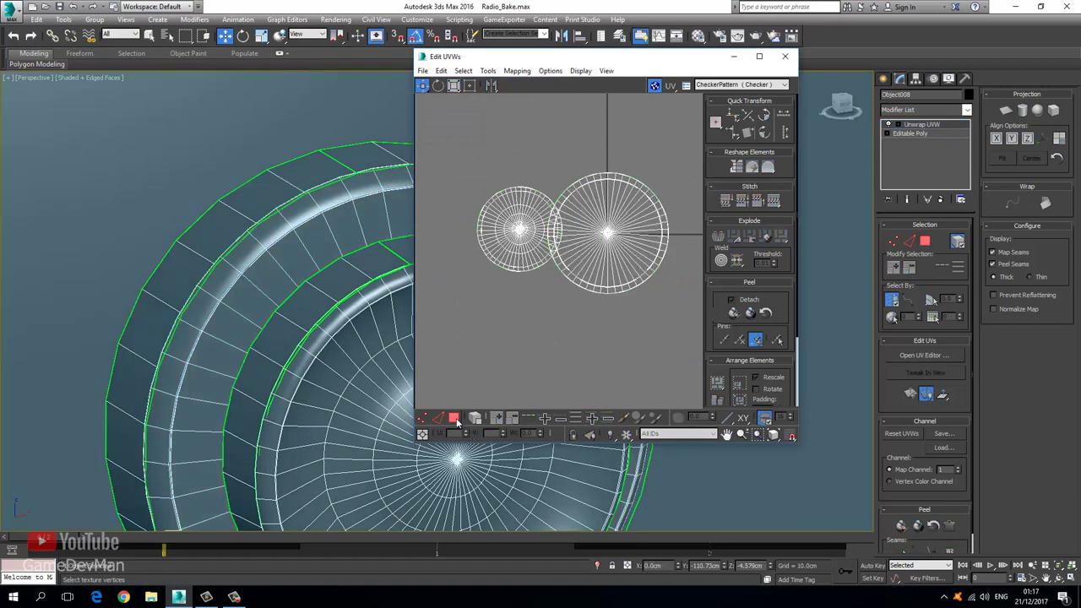
Select the ring's round UV shell as faces and move it beside the cap's shell, outside the UV tile
{"action": "left_click", "coordinate": [453, 418]}
{"action": "middle_click_drag", "start_coordinate": [609, 242], "coordinate": [644, 243]}
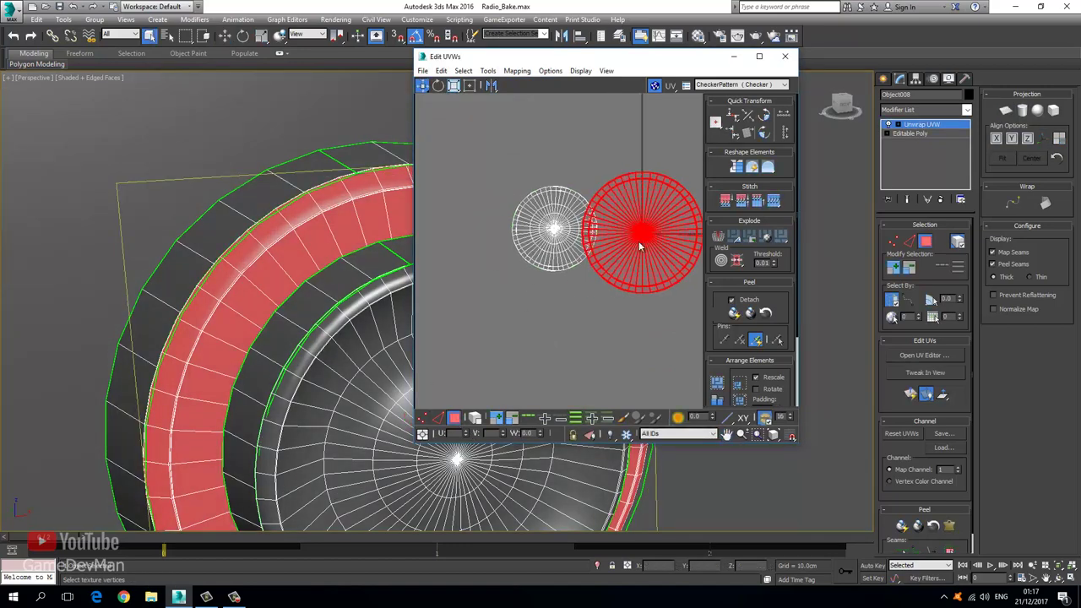
{"action": "scroll", "coordinate": [644, 243], "scroll_direction": "down", "scroll_amount": 2}
{"action": "left_click_drag", "start_coordinate": [649, 234], "coordinate": [495, 236]}
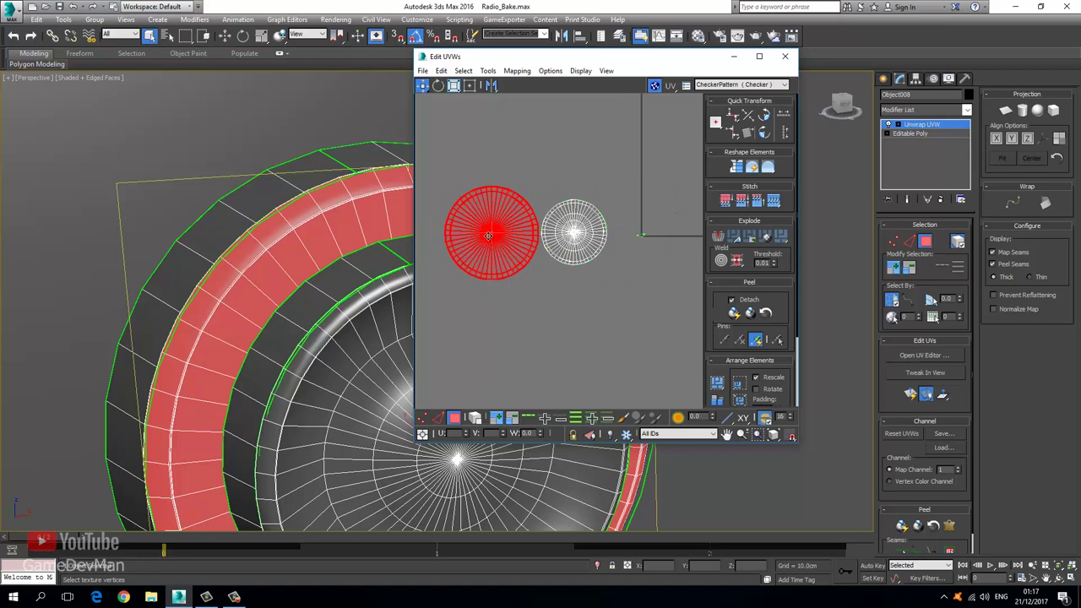
Select the inner side band around the knob's cap and apply cylindrical mapping to it
{"action": "left_click", "coordinate": [327, 293]}
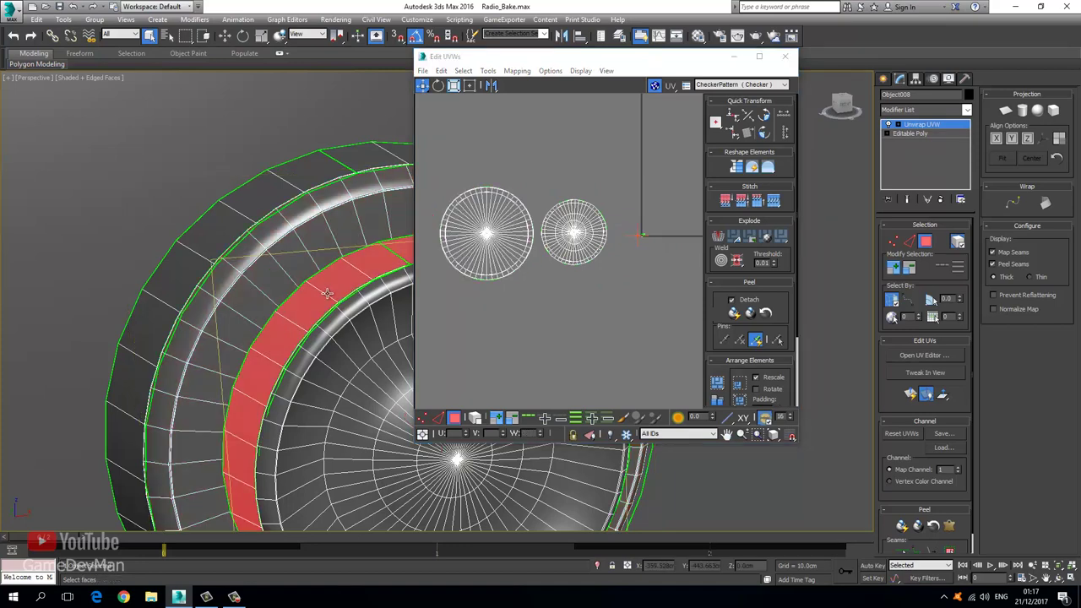
{"action": "middle_click_drag", "start_coordinate": [319, 331], "coordinate": [287, 318]}
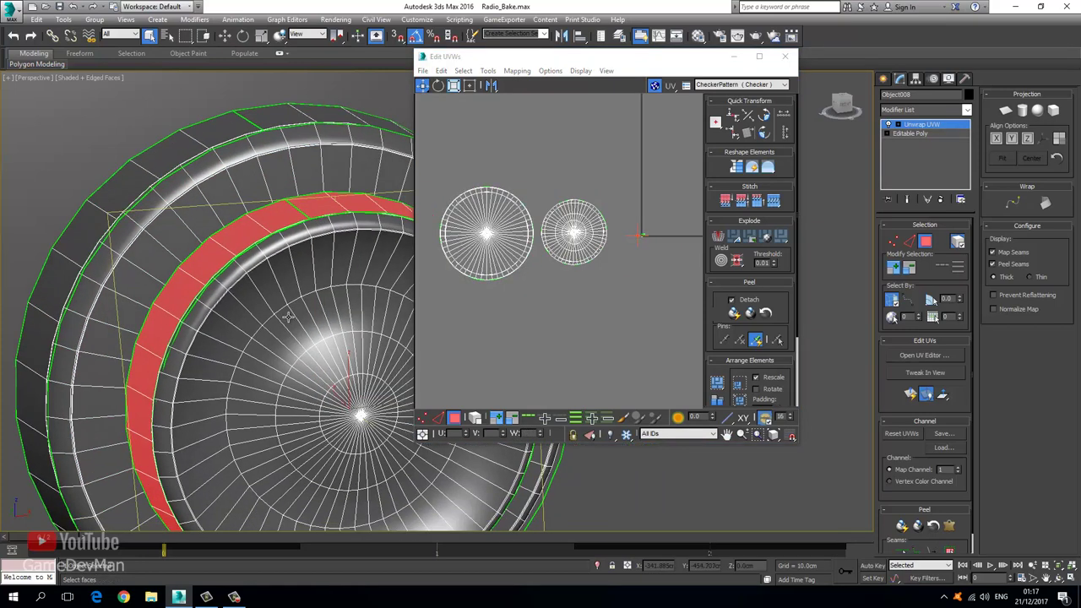
{"action": "scroll", "coordinate": [253, 250], "scroll_direction": "up", "scroll_amount": 3}
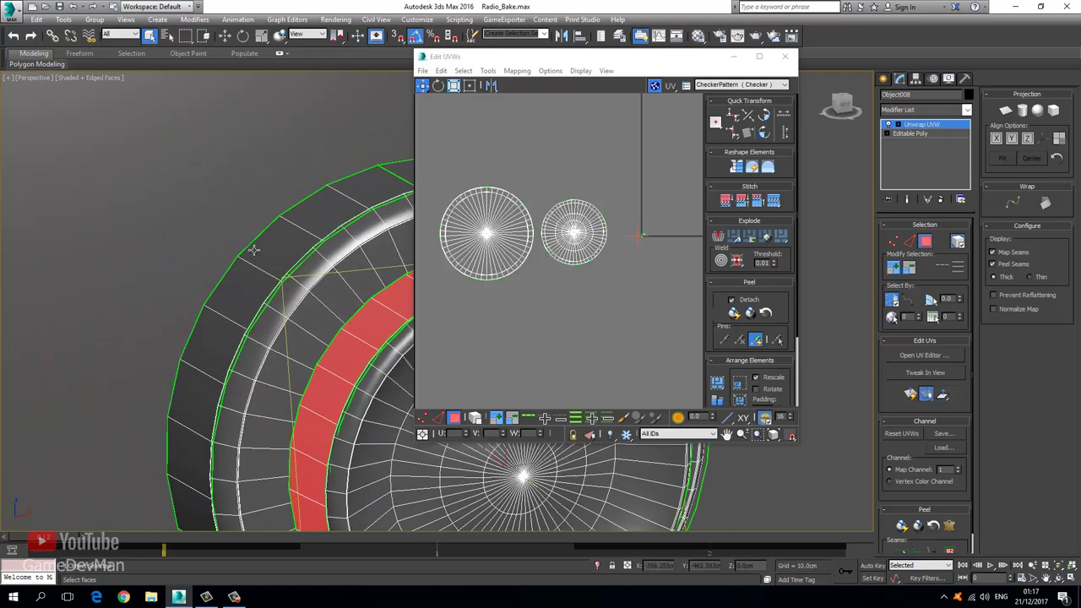
{"action": "middle_click_drag", "start_coordinate": [364, 326], "coordinate": [330, 311]}
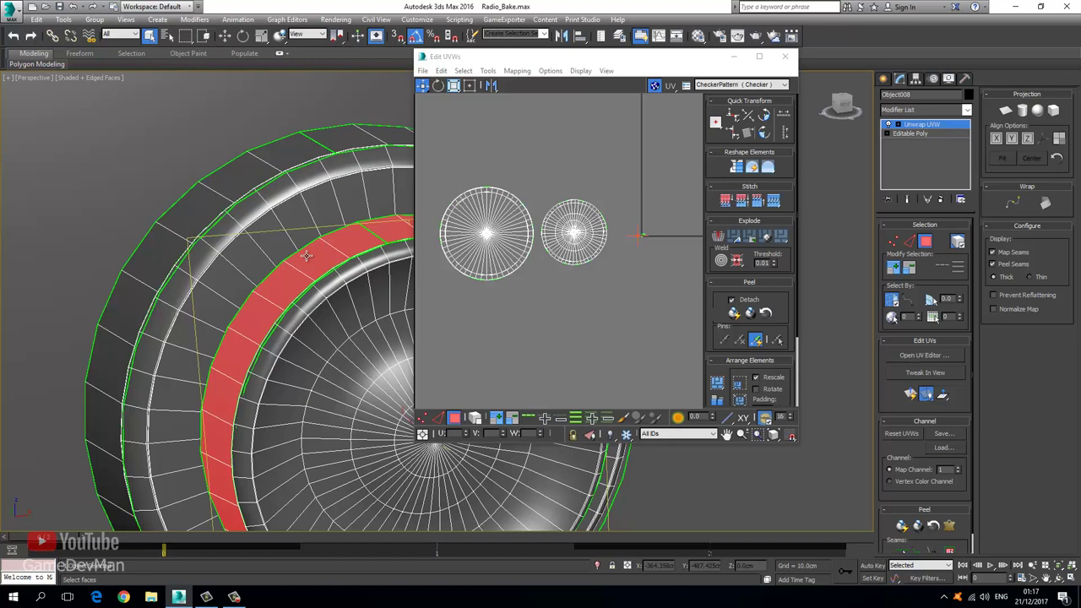
{"action": "left_click", "coordinate": [1023, 111]}
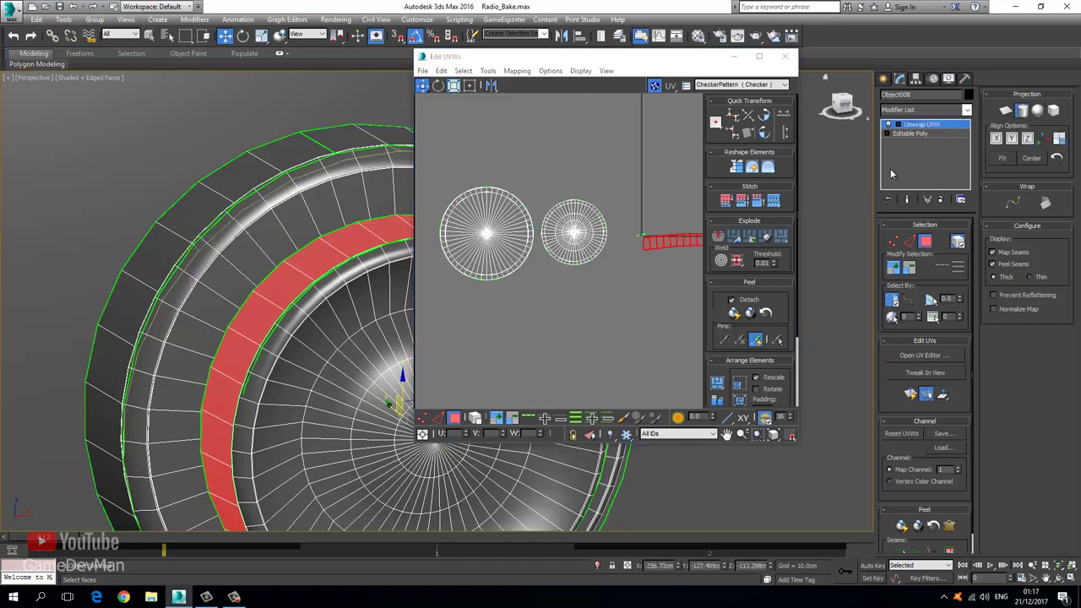
{"action": "middle_click_drag", "start_coordinate": [652, 248], "coordinate": [512, 257]}
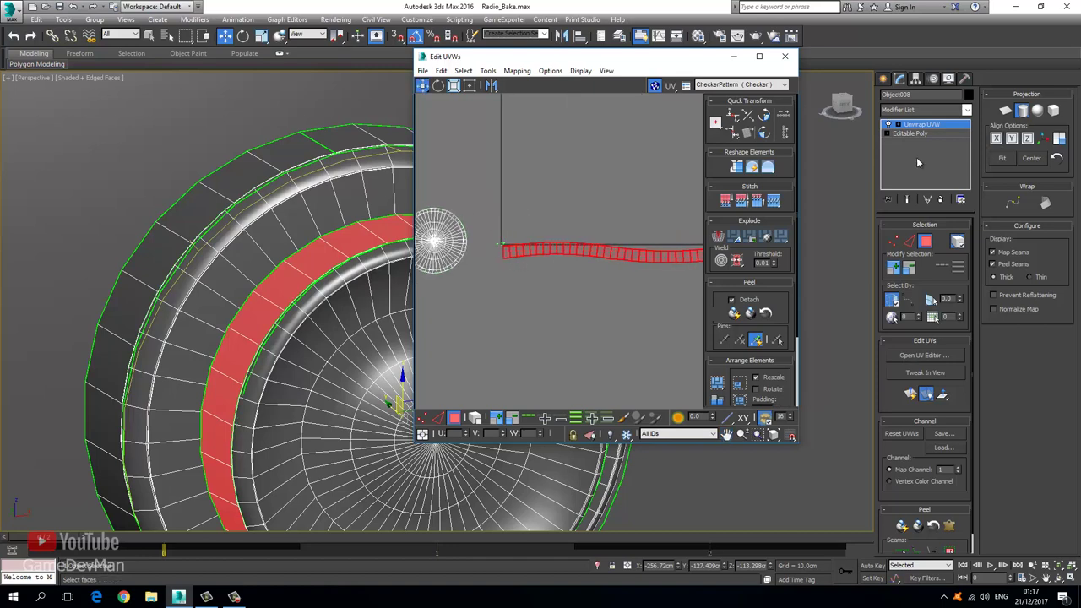
Fit the cylindrical projection to the selected inner side band and check it on the knob
{"action": "scroll", "coordinate": [262, 245], "scroll_direction": "down", "scroll_amount": 8}
{"action": "scroll", "coordinate": [272, 243], "scroll_direction": "up", "scroll_amount": 4}
{"action": "middle_click_drag", "start_coordinate": [247, 242], "coordinate": [269, 261]}
{"action": "key", "text": "F3"}
{"action": "key", "text": "F3"}
{"action": "left_click", "coordinate": [1004, 163]}
{"action": "middle_click_drag", "start_coordinate": [276, 257], "coordinate": [300, 280]}
{"action": "middle_click_drag", "start_coordinate": [593, 227], "coordinate": [638, 227]}
{"action": "scroll", "coordinate": [301, 259], "scroll_direction": "up", "scroll_amount": 4}
{"action": "middle_click_drag", "start_coordinate": [311, 260], "coordinate": [287, 250]}
Leave the projection mode and place the side band's UV strip below the two round shells, outside the tile
{"action": "left_click", "coordinate": [938, 126]}
{"action": "double_click", "coordinate": [604, 54]}
{"action": "left_click", "coordinate": [42, 559]}
{"action": "middle_click_drag", "start_coordinate": [607, 309], "coordinate": [654, 279]}
{"action": "scroll", "coordinate": [655, 279], "scroll_direction": "down", "scroll_amount": 3}
{"action": "mouse_move", "coordinate": [519, 327]}
{"action": "left_mouse_down"}
{"action": "mouse_move", "coordinate": [505, 329]}
{"action": "mouse_move", "coordinate": [521, 331]}
{"action": "left_mouse_up"}
Try relaxing the side band's UV strip by polygon angles, and undo the relax
{"action": "left_click", "coordinate": [74, 17]}
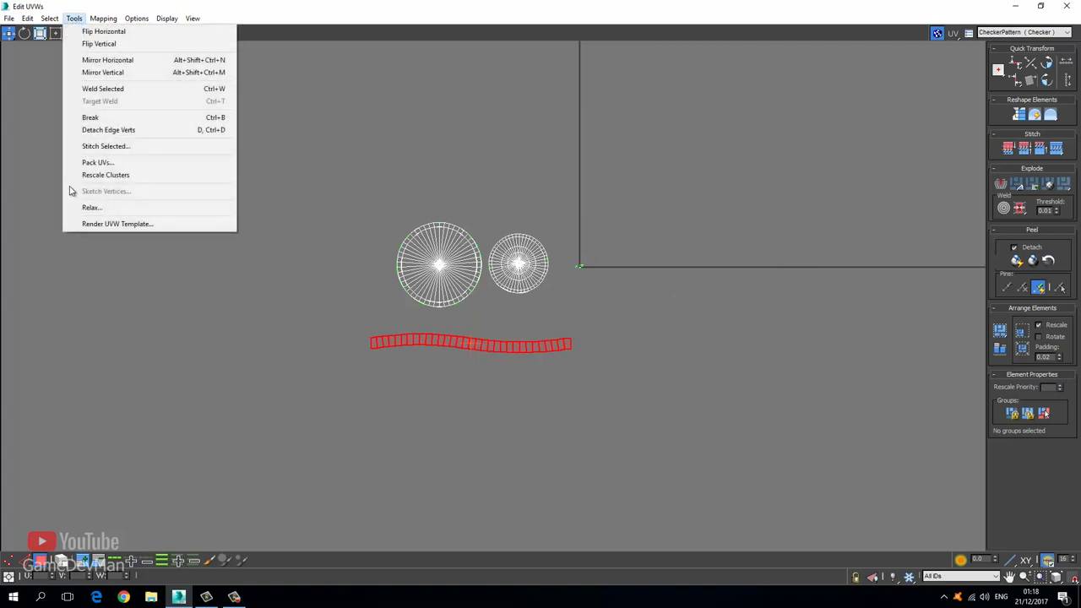
{"action": "left_click", "coordinate": [91, 207]}
{"action": "left_click", "coordinate": [90, 53]}
{"action": "left_click", "coordinate": [51, 64]}
{"action": "left_click", "coordinate": [125, 100]}
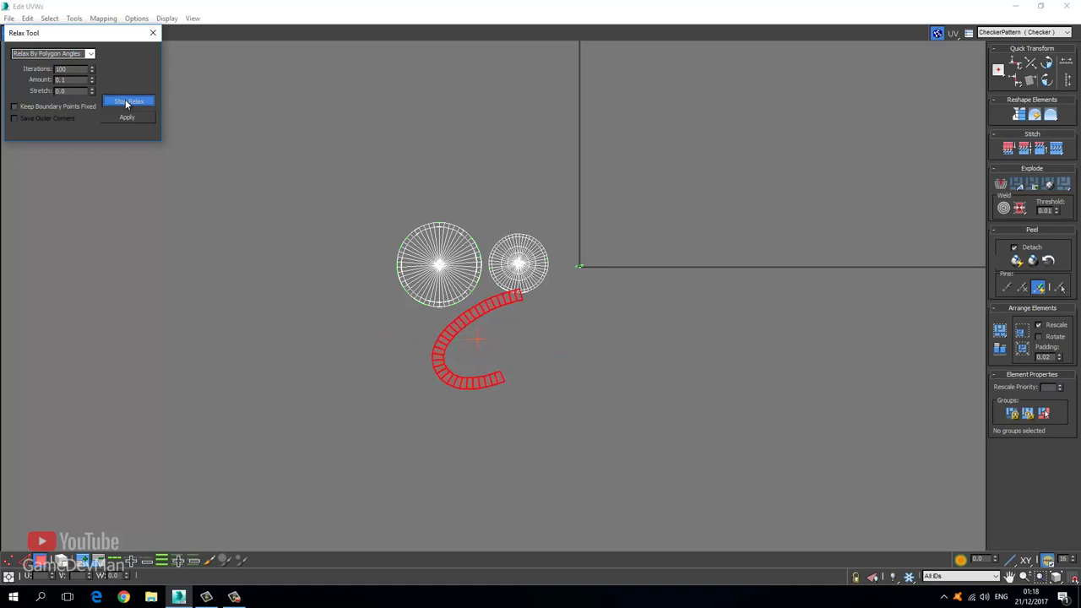
{"action": "left_click", "coordinate": [153, 32]}
{"action": "key", "text": "ctrl+z"}
Reselect the side band's UV strip and flip it vertically
{"action": "left_click", "coordinate": [76, 18]}
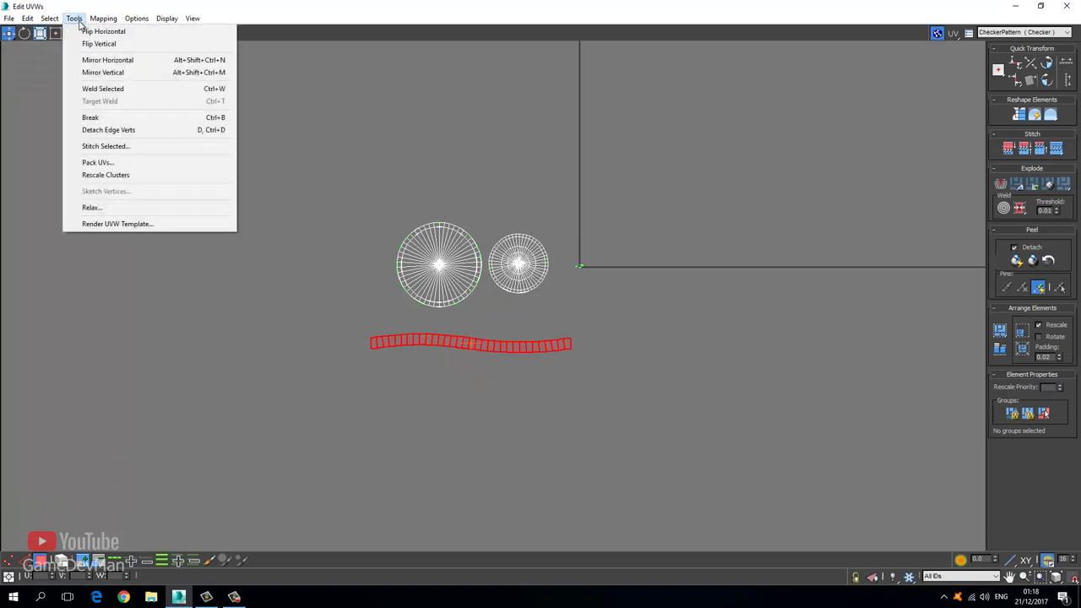
{"action": "left_click", "coordinate": [176, 336]}
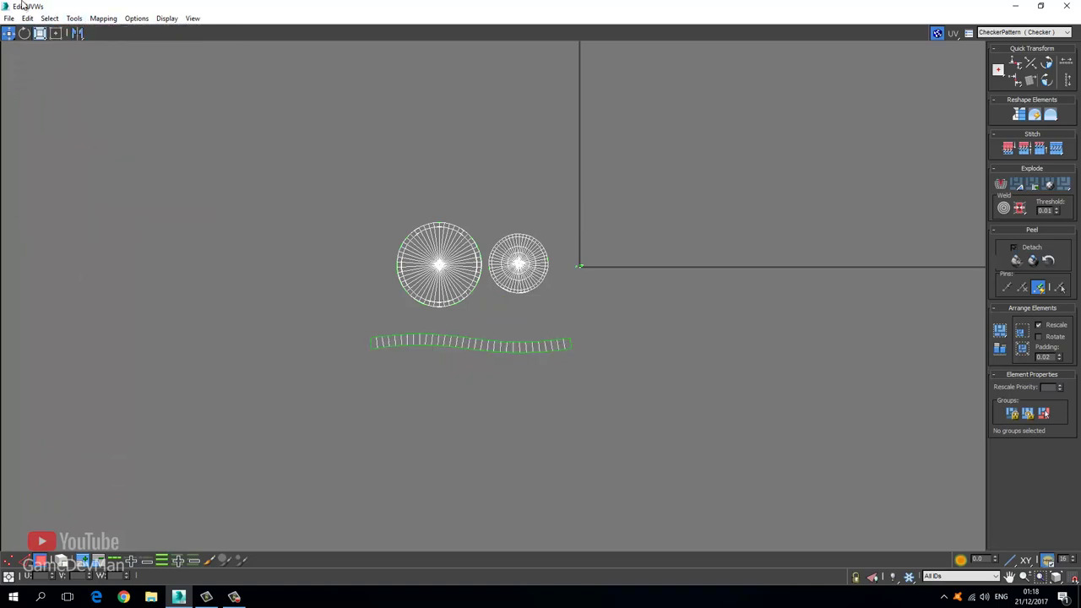
{"action": "left_click", "coordinate": [49, 18]}
{"action": "left_click", "coordinate": [81, 111]}
{"action": "left_click", "coordinate": [384, 387]}
{"action": "left_click_drag", "start_coordinate": [623, 337], "coordinate": [625, 330]}
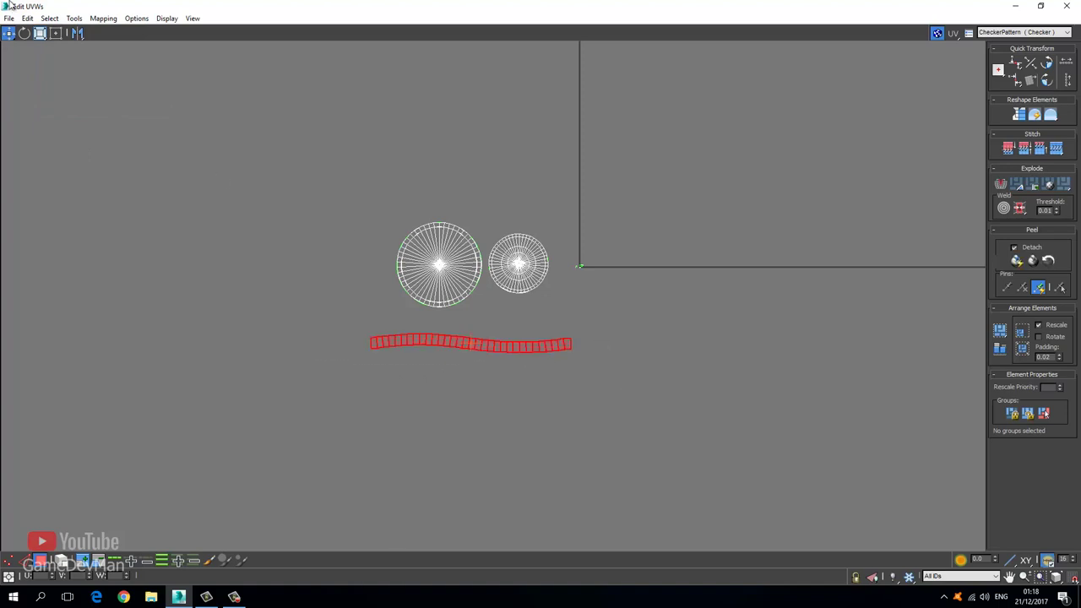
{"action": "left_click", "coordinate": [74, 18]}
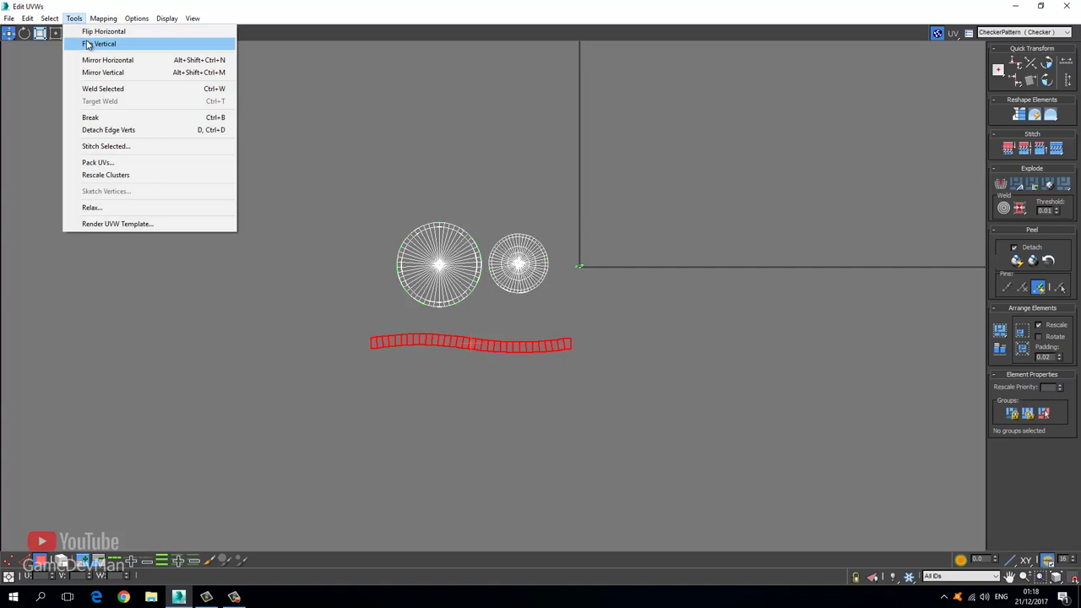
{"action": "left_click", "coordinate": [99, 44]}
Relax the flipped UV strip by polygon angles with 100 iterations and an amount of 0.1
{"action": "left_click", "coordinate": [73, 18]}
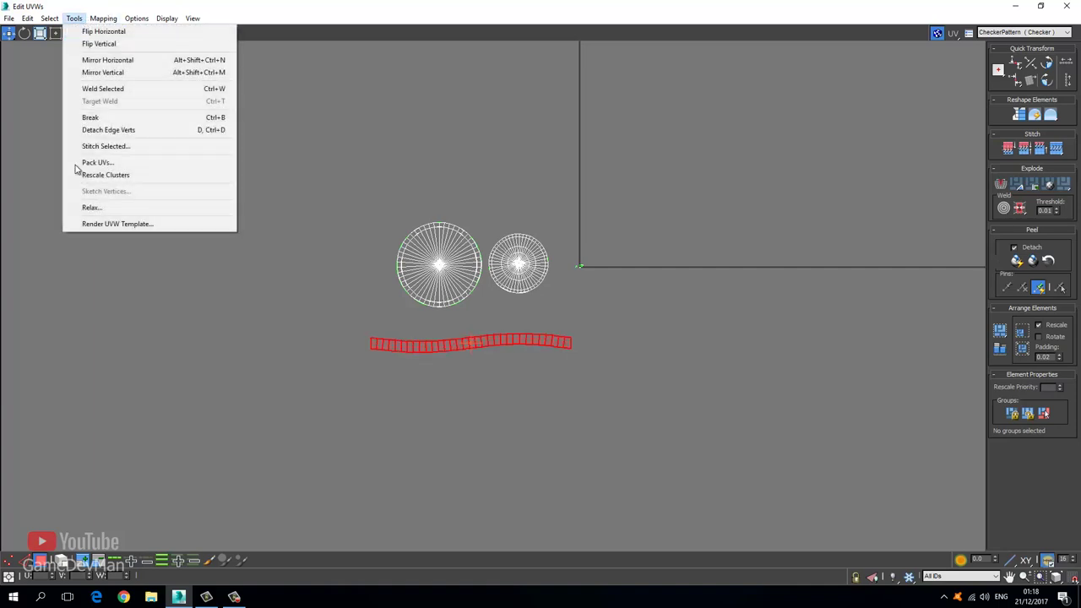
{"action": "left_click", "coordinate": [80, 207]}
{"action": "left_click", "coordinate": [89, 55]}
{"action": "left_click", "coordinate": [83, 68]}
{"action": "left_click", "coordinate": [131, 102]}
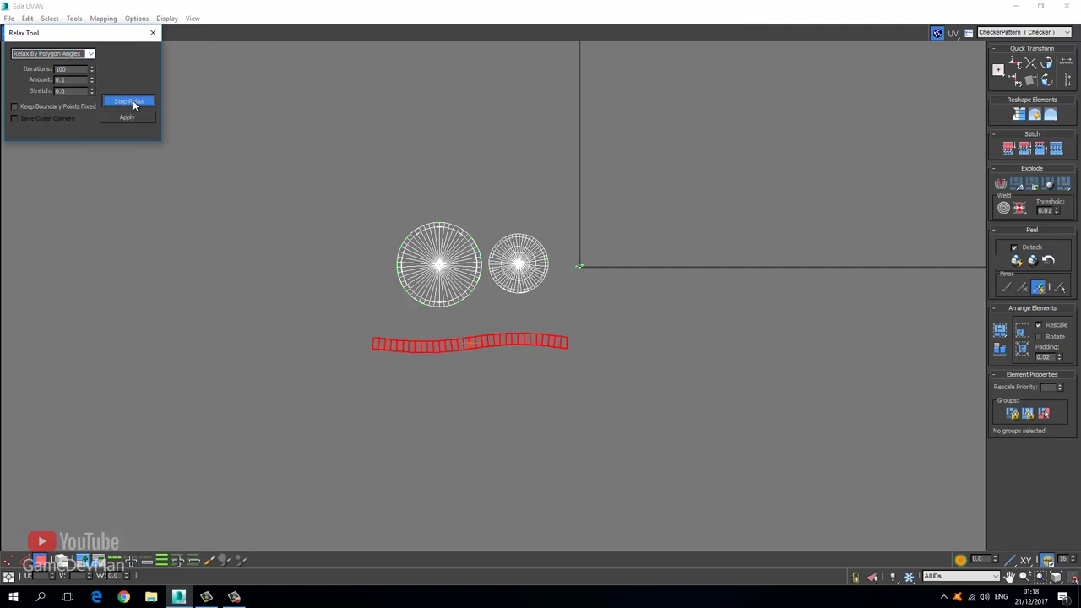
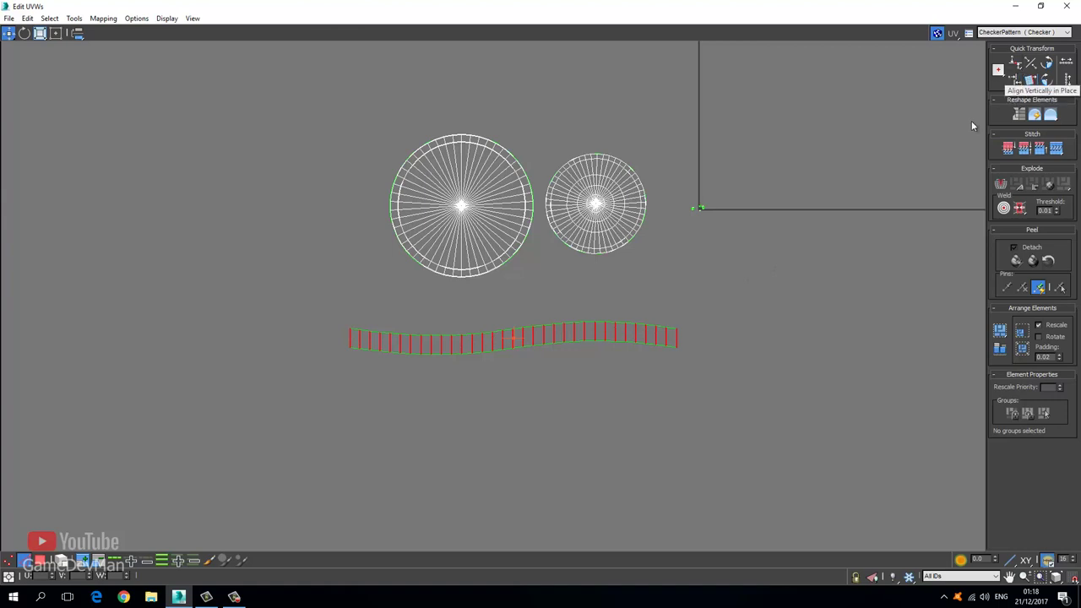
Select both long wavy edge loops of the UV strip and align each one horizontally in place
{"action": "scroll", "coordinate": [509, 337], "scroll_direction": "up", "scroll_amount": 4}
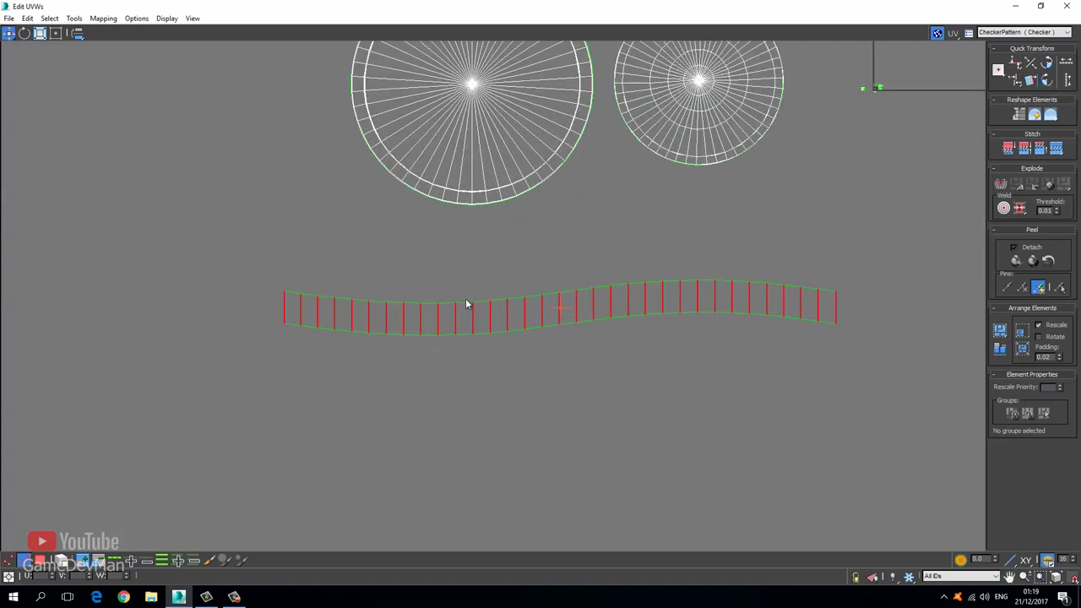
{"action": "double_click", "coordinate": [465, 306]}
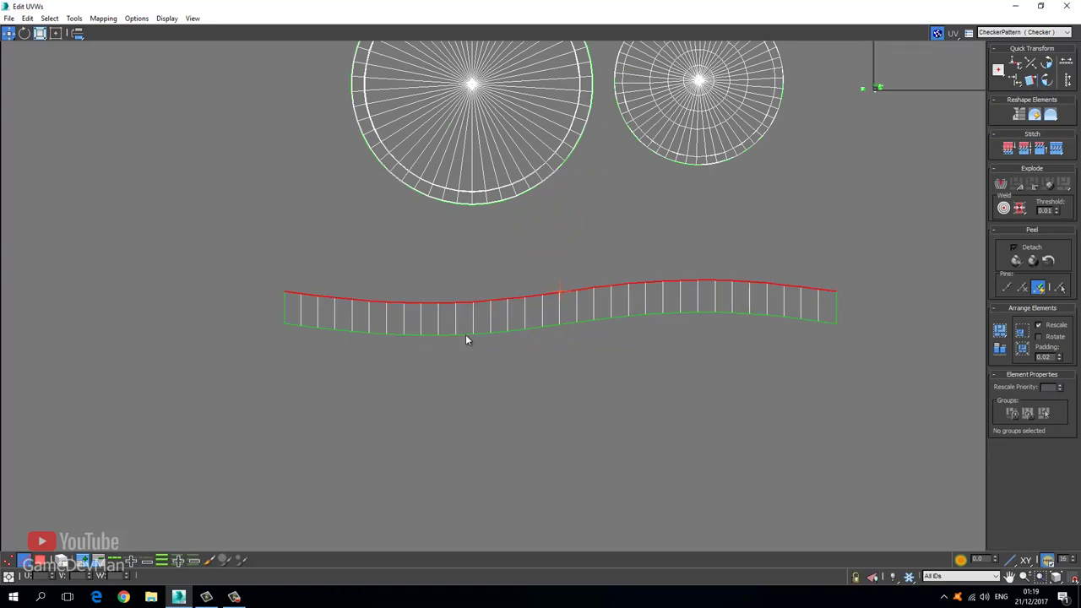
{"action": "double_click", "coordinate": [465, 335], "text": "ctrl"}
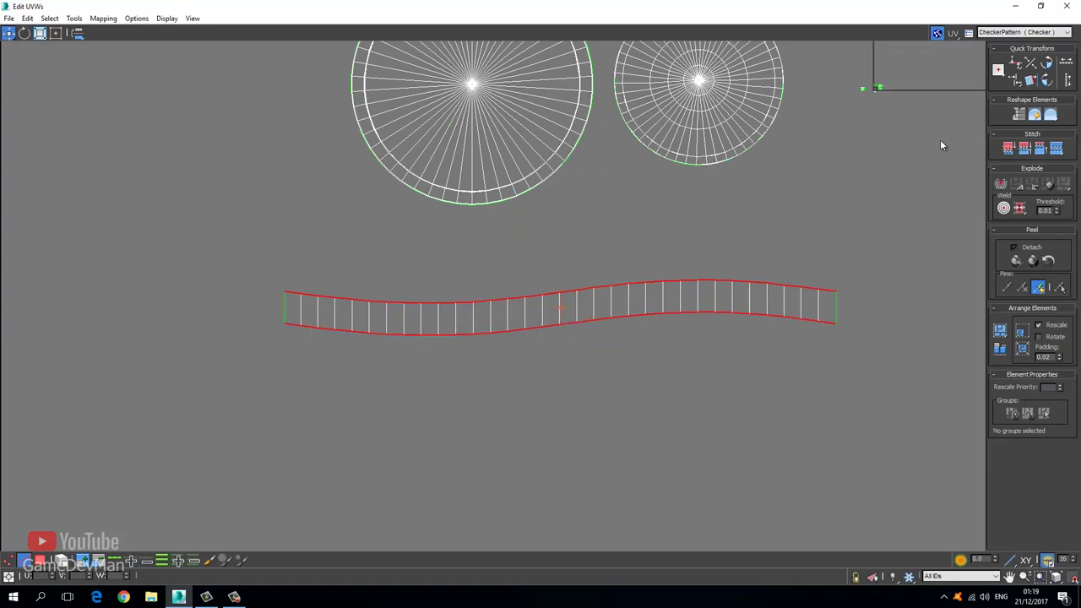
{"action": "left_click", "coordinate": [1017, 65]}
{"action": "left_click", "coordinate": [648, 240]}
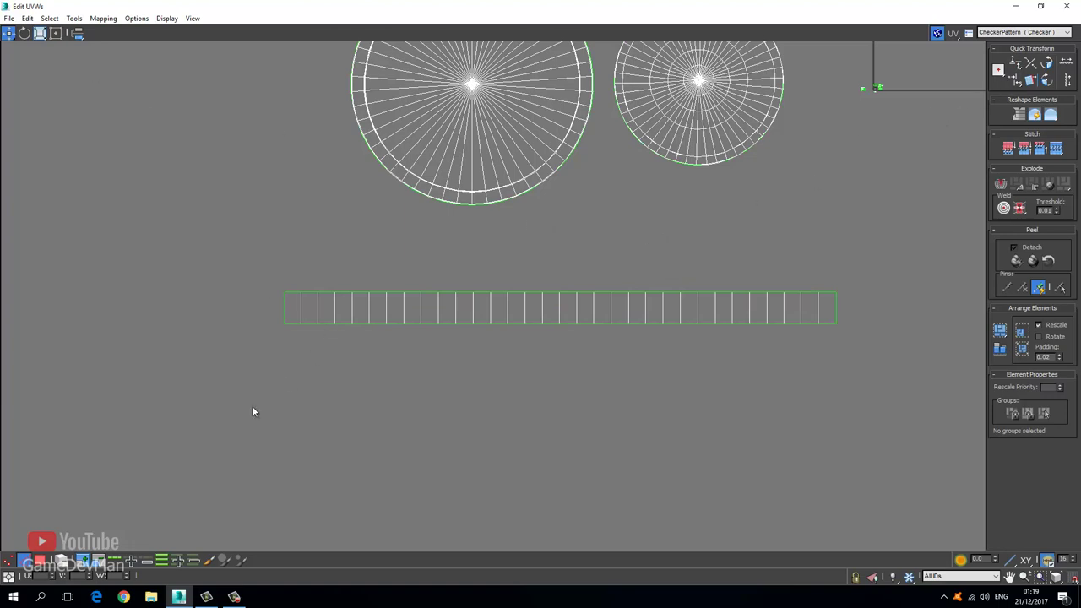
Return to face selection, select the knob's outer side band on the model and map it cylindrically
{"action": "left_click", "coordinate": [41, 561]}
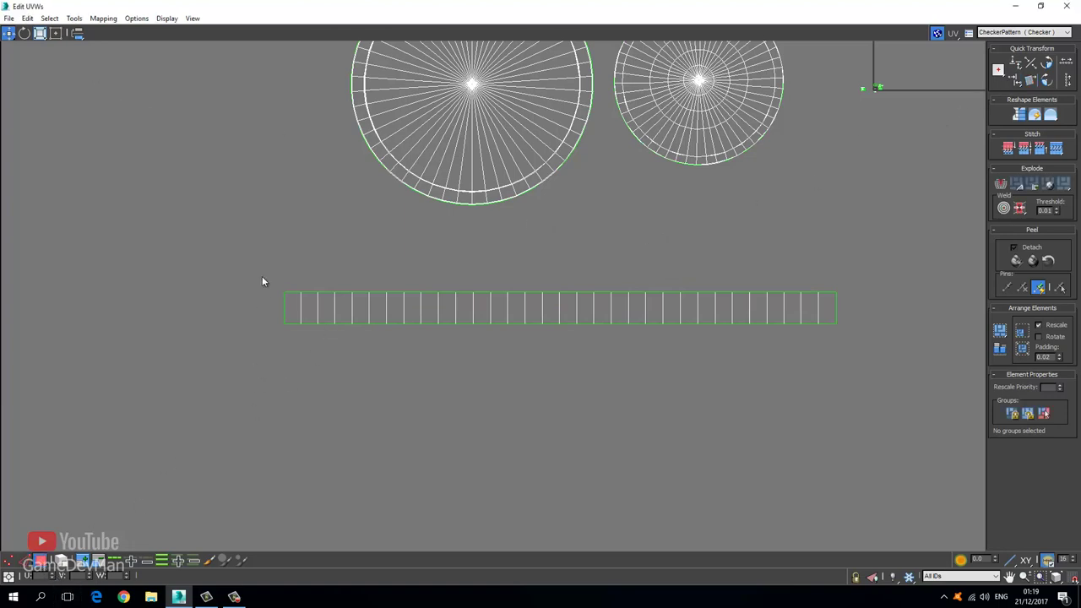
{"action": "middle_click_drag", "start_coordinate": [261, 277], "coordinate": [208, 320]}
{"action": "scroll", "coordinate": [191, 321], "scroll_direction": "down", "scroll_amount": 2}
{"action": "left_click", "coordinate": [532, 340]}
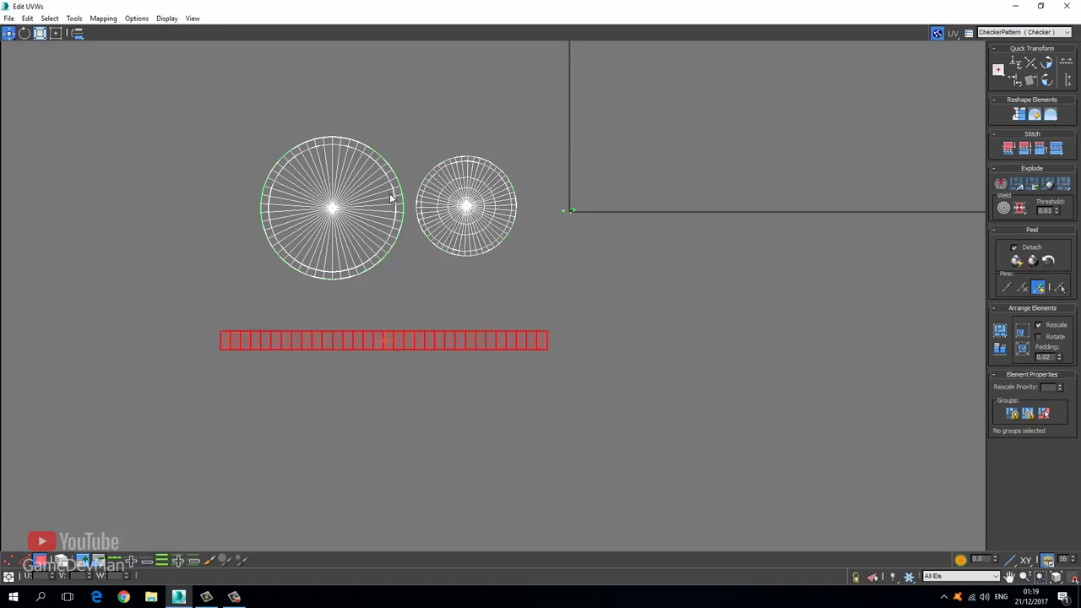
{"action": "left_click_drag", "start_coordinate": [497, 5], "coordinate": [170, 109]}
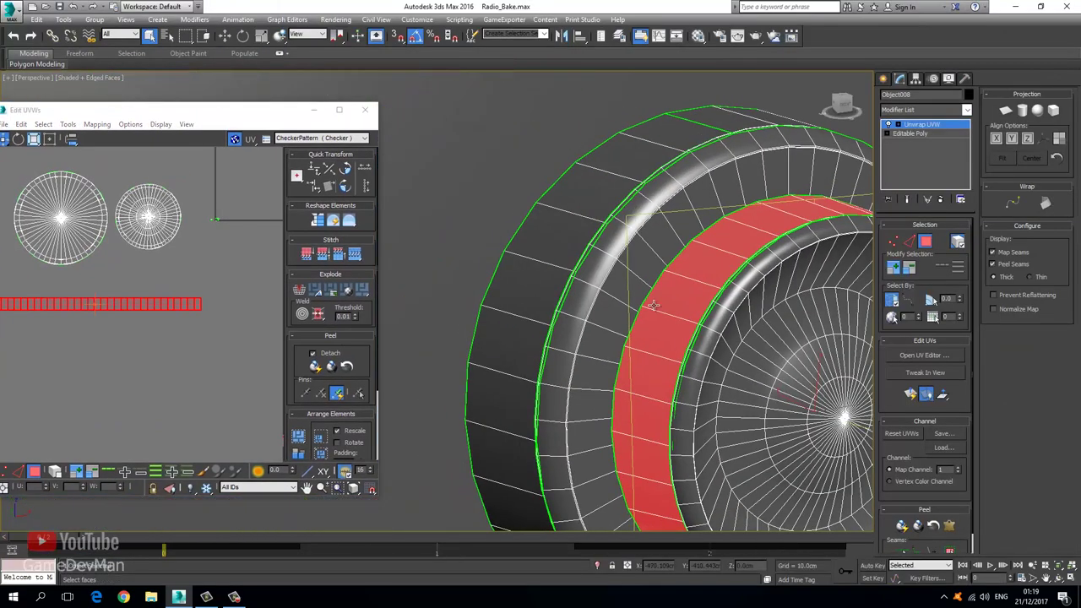
{"action": "left_click", "coordinate": [599, 196]}
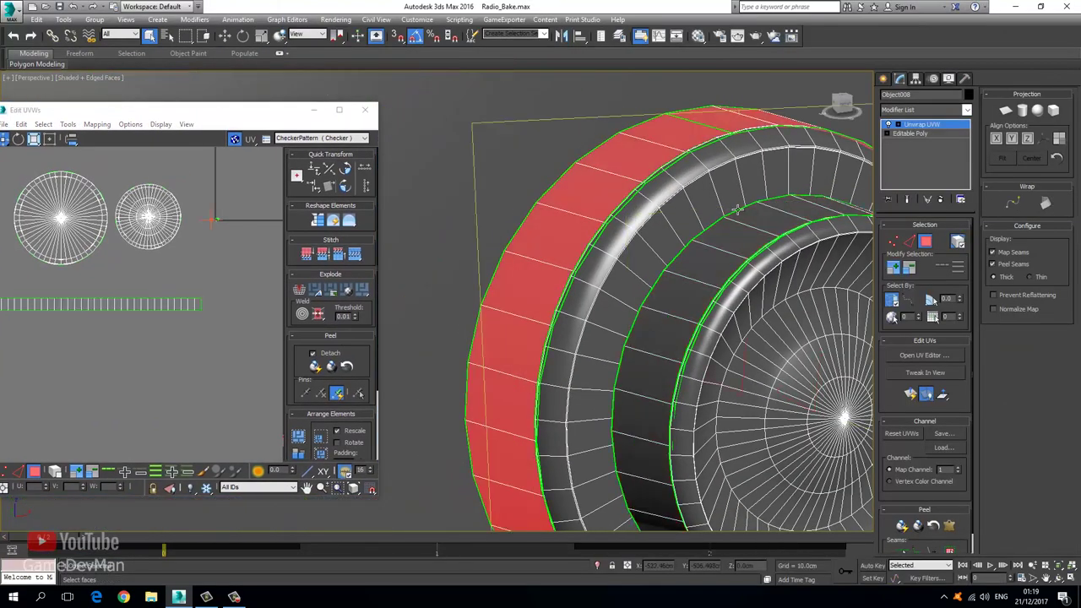
{"action": "left_click", "coordinate": [1021, 111]}
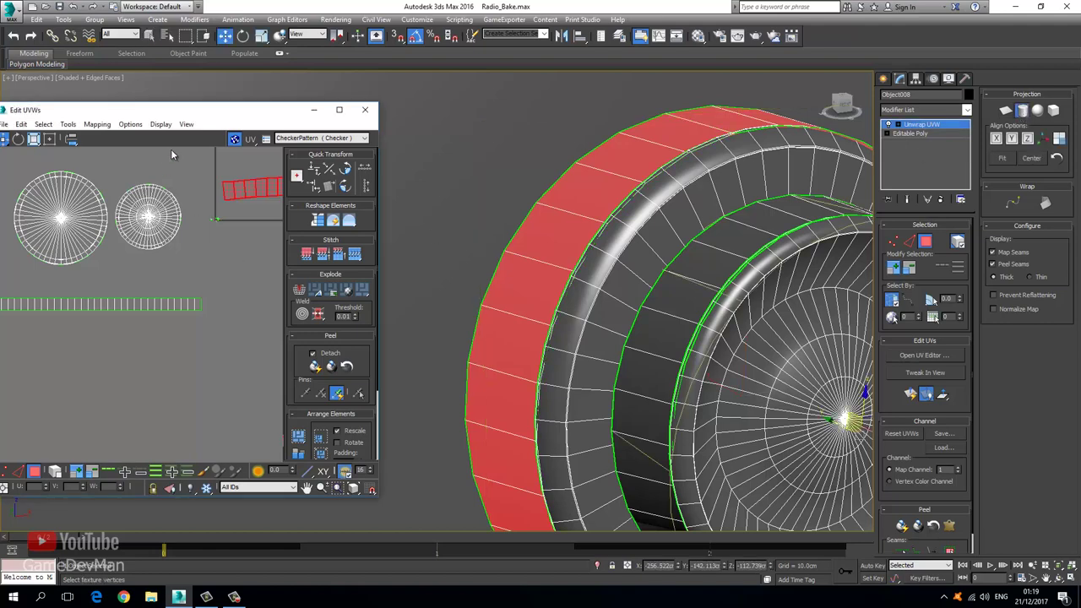
Leave the projection mode and move the outer band's UV shell below the straightened strip, outside the tile
{"action": "left_click_drag", "start_coordinate": [201, 110], "coordinate": [635, 2]}
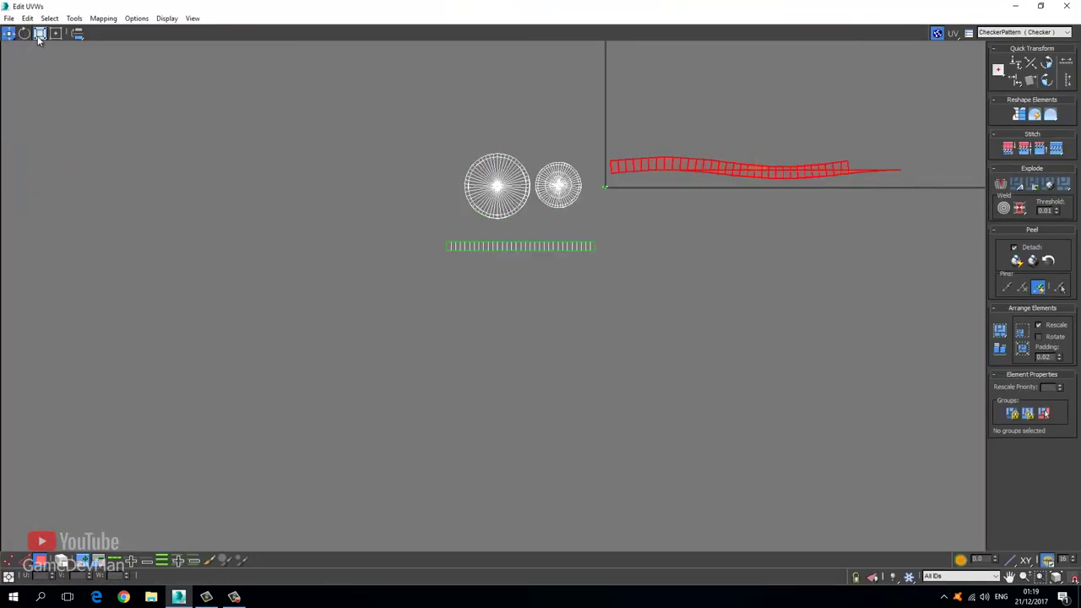
{"action": "left_click_drag", "start_coordinate": [289, 6], "coordinate": [210, 65]}
{"action": "left_click", "coordinate": [922, 127]}
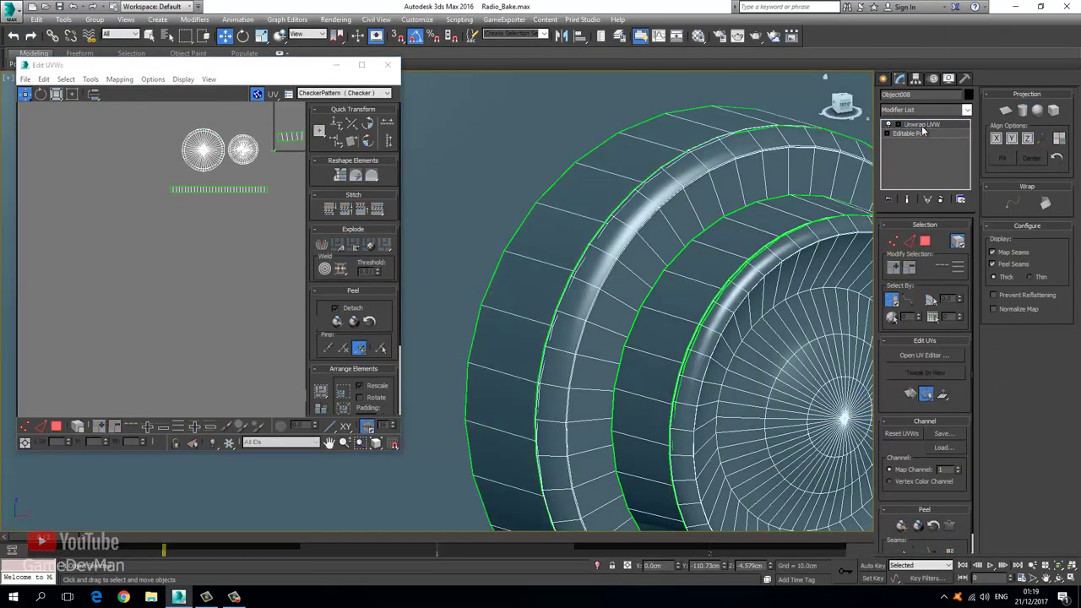
{"action": "double_click", "coordinate": [281, 66]}
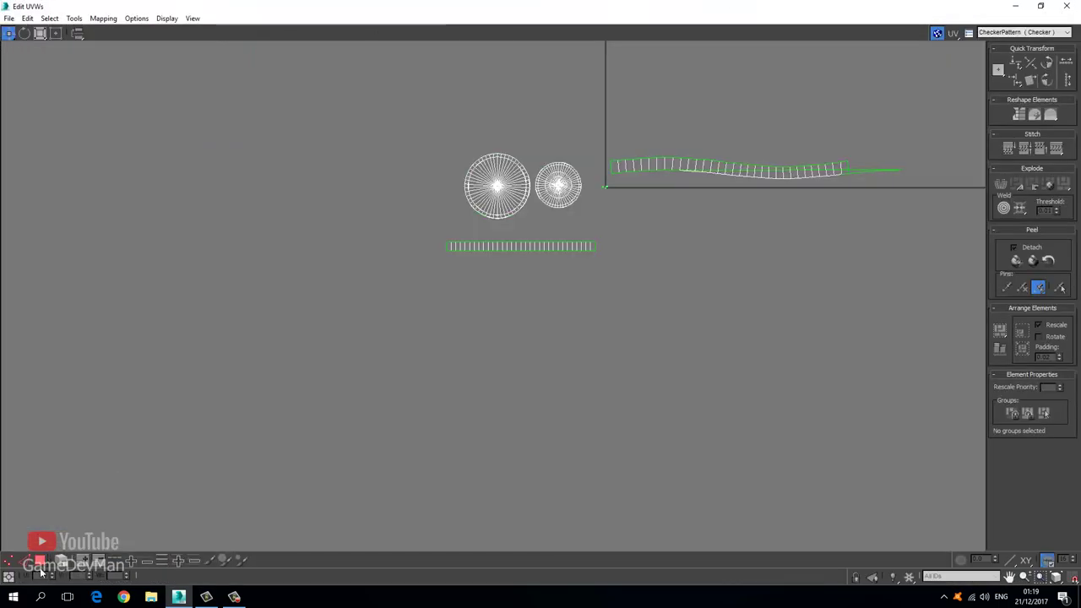
{"action": "left_click", "coordinate": [664, 172]}
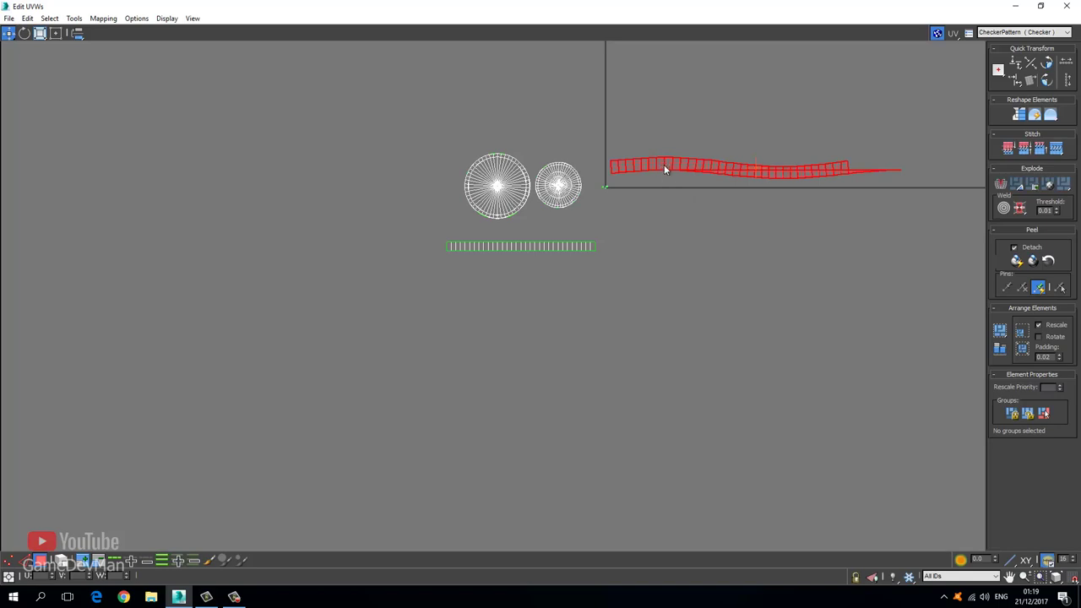
{"action": "left_click_drag", "start_coordinate": [663, 165], "coordinate": [432, 345]}
{"action": "left_click", "coordinate": [499, 299]}
Select the stray long faces that overlap the outer band's strip and extend past its end
{"action": "scroll", "coordinate": [481, 321], "scroll_direction": "up", "scroll_amount": 4}
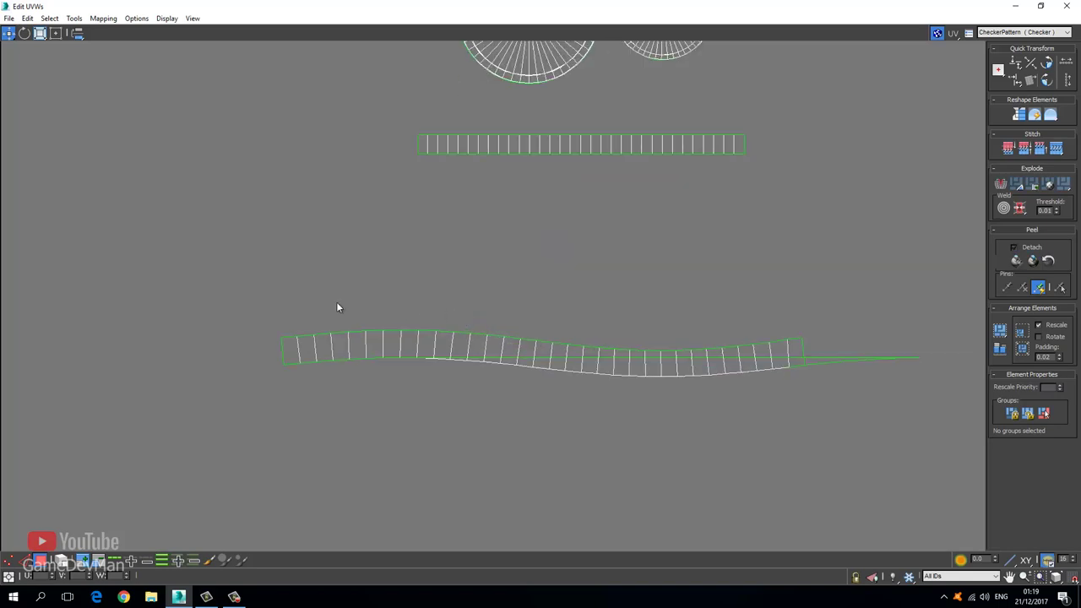
{"action": "left_click_drag", "start_coordinate": [794, 353], "coordinate": [794, 352]}
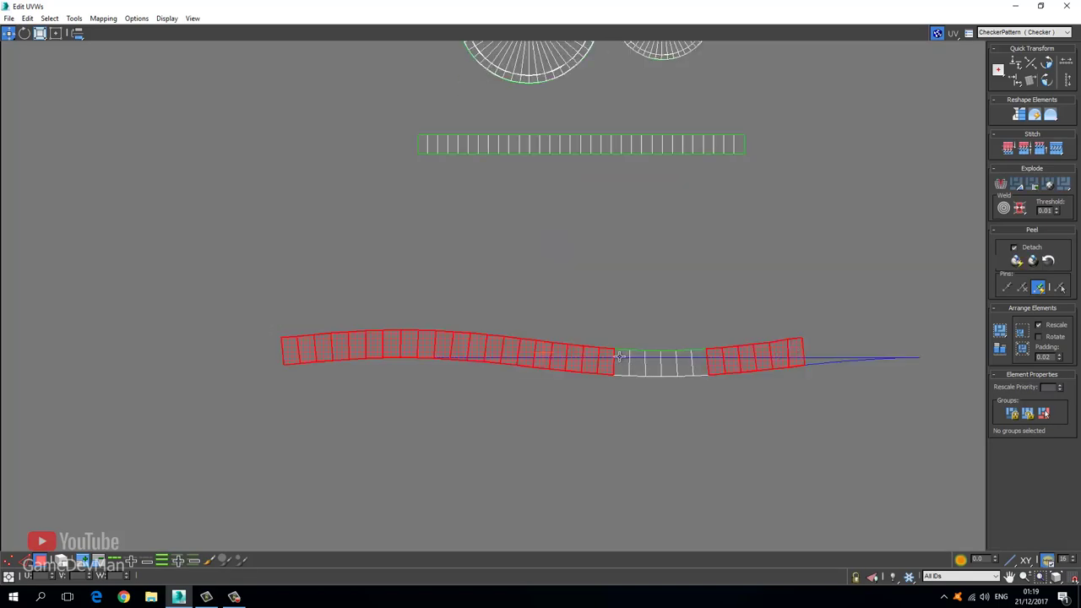
{"action": "left_click_drag", "start_coordinate": [713, 353], "coordinate": [713, 352], "text": "ctrl"}
{"action": "left_click_drag", "start_coordinate": [848, 374], "coordinate": [849, 375]}
Examine where the selected stray faces lie on the knob and compare them with the outer band's UV strip
{"action": "left_click_drag", "start_coordinate": [545, 4], "coordinate": [274, 118]}
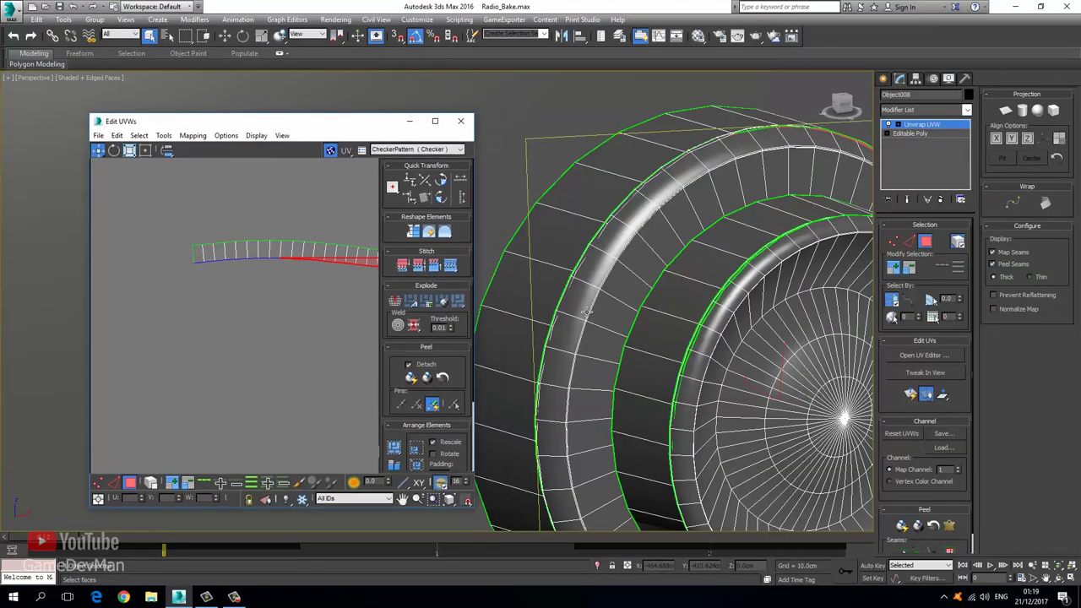
{"action": "mouse_move", "coordinate": [586, 311]}
{"action": "middle_mouse_down", "text": "alt"}
{"action": "mouse_move", "coordinate": [589, 302]}
{"action": "mouse_move", "coordinate": [596, 414]}
{"action": "mouse_move", "coordinate": [530, 334]}
{"action": "mouse_move", "coordinate": [482, 338]}
{"action": "mouse_move", "coordinate": [611, 321]}
{"action": "mouse_move", "coordinate": [594, 309]}
{"action": "mouse_move", "coordinate": [567, 312]}
{"action": "middle_mouse_up", "text": "alt"}
{"action": "key", "text": "F3"}
{"action": "key", "text": "F3"}
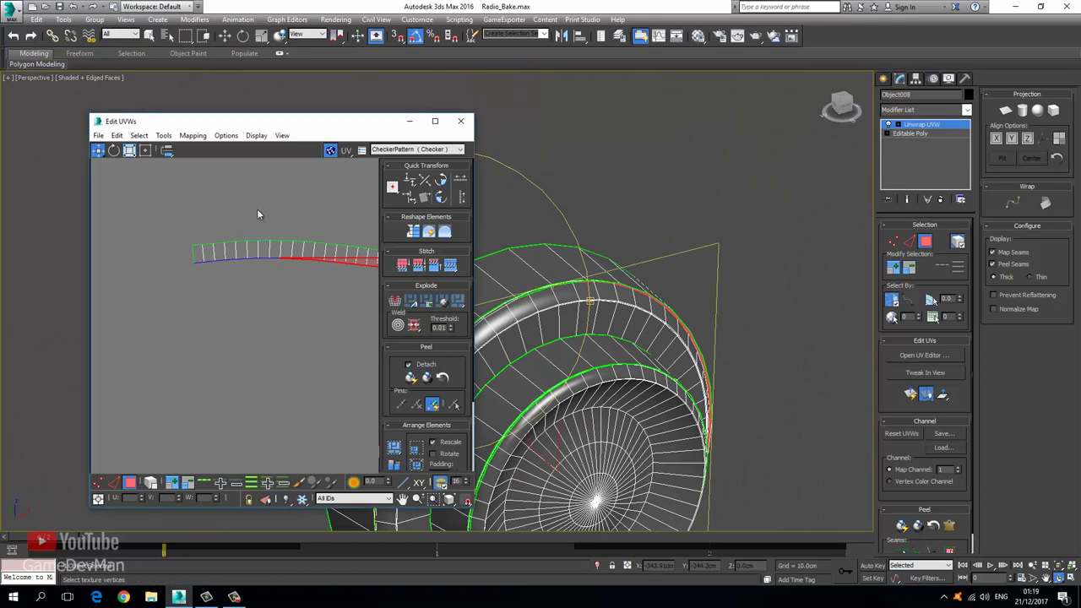
{"action": "middle_click_drag", "start_coordinate": [288, 288], "coordinate": [264, 302]}
{"action": "left_click_drag", "start_coordinate": [343, 122], "coordinate": [437, 65]}
{"action": "middle_click_drag", "start_coordinate": [453, 211], "coordinate": [342, 276]}
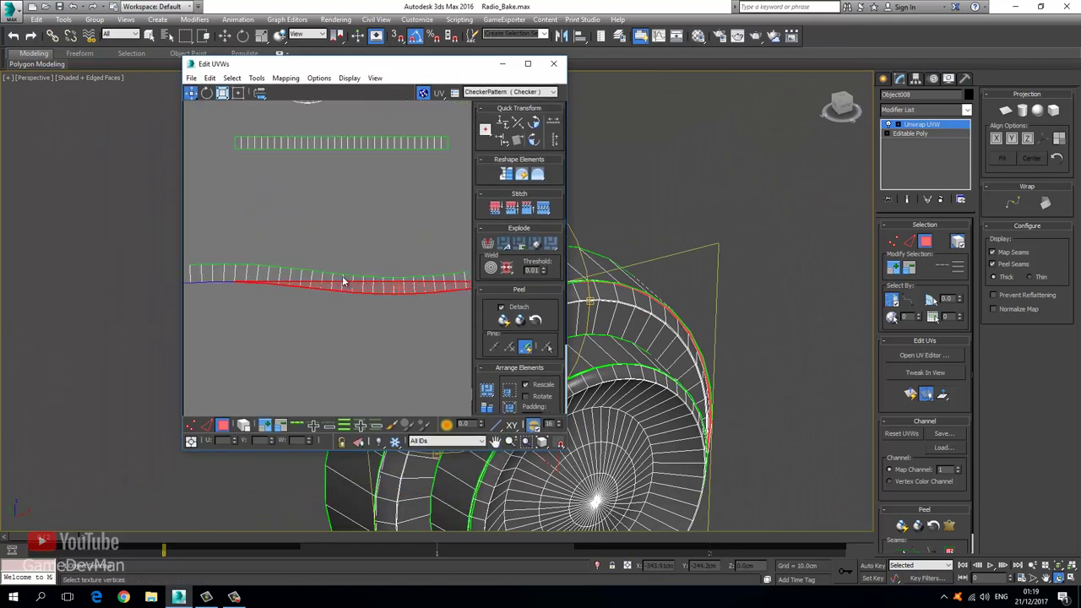
Move the stray long faces off the outer band's strip into the empty space below it
{"action": "right_click", "coordinate": [362, 284]}
{"action": "left_click", "coordinate": [361, 313]}
{"action": "left_click_drag", "start_coordinate": [389, 289], "coordinate": [354, 344]}
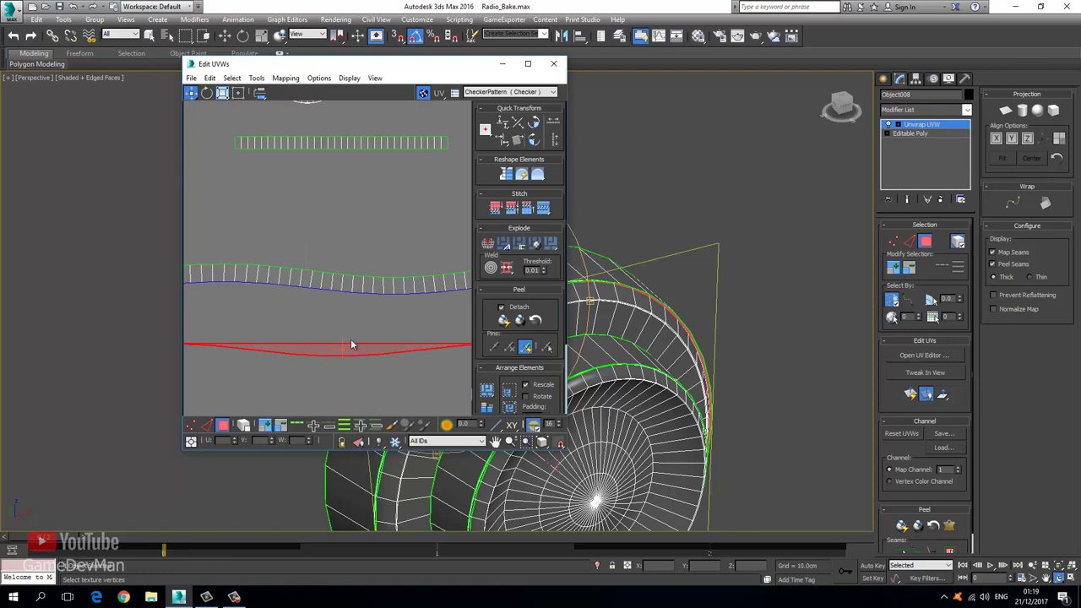
Planar-map the stray faces and place their circular shell below the outer band's wavy strip, outside the tile
{"action": "left_click", "coordinate": [1006, 111]}
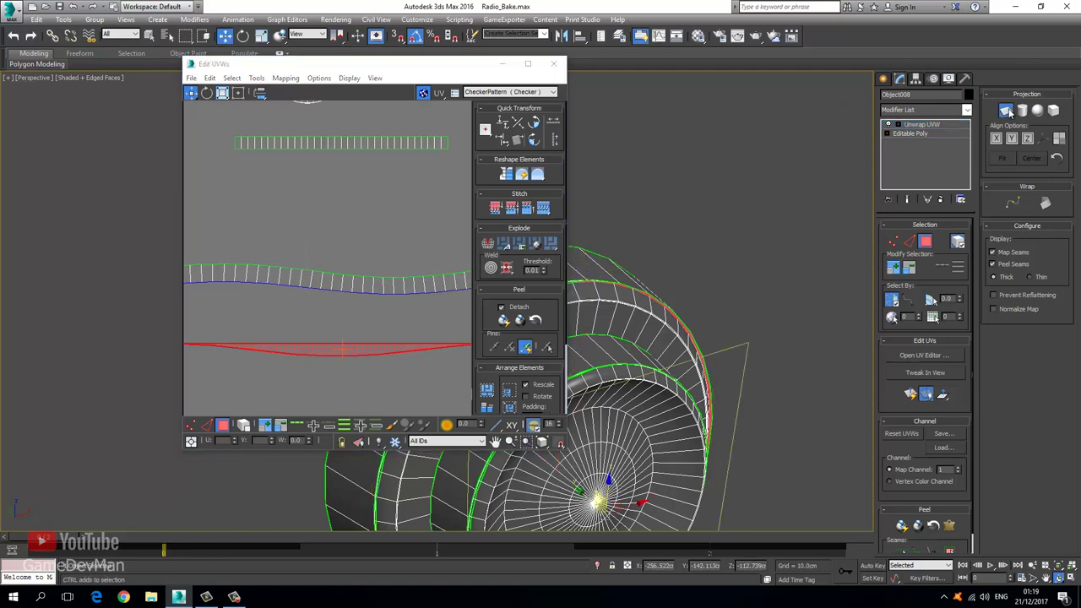
{"action": "left_click", "coordinate": [887, 125]}
{"action": "left_click", "coordinate": [224, 421]}
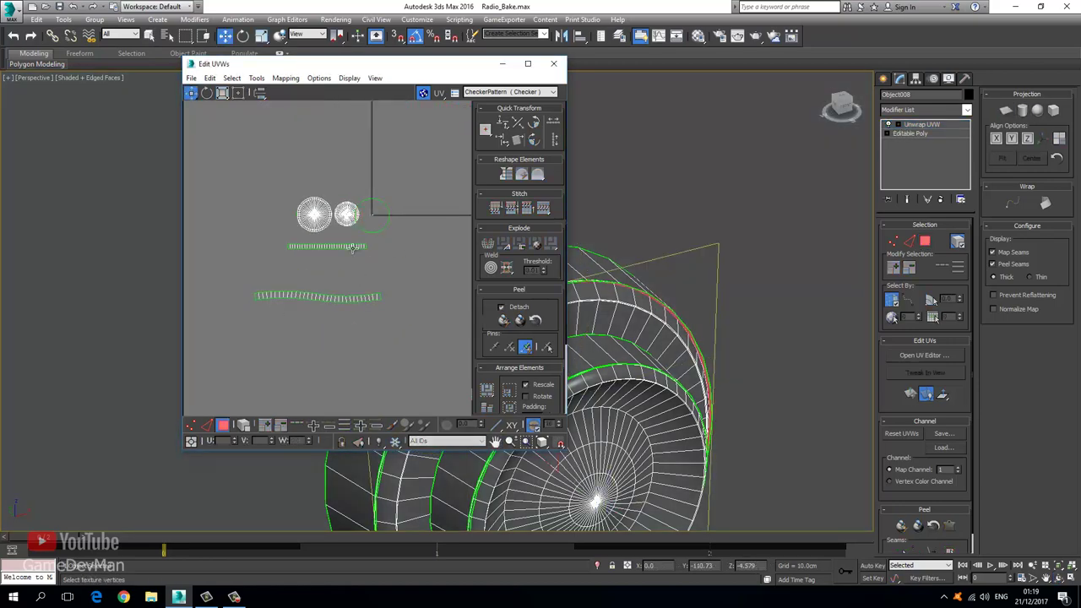
{"action": "left_click_drag", "start_coordinate": [376, 214], "coordinate": [321, 341]}
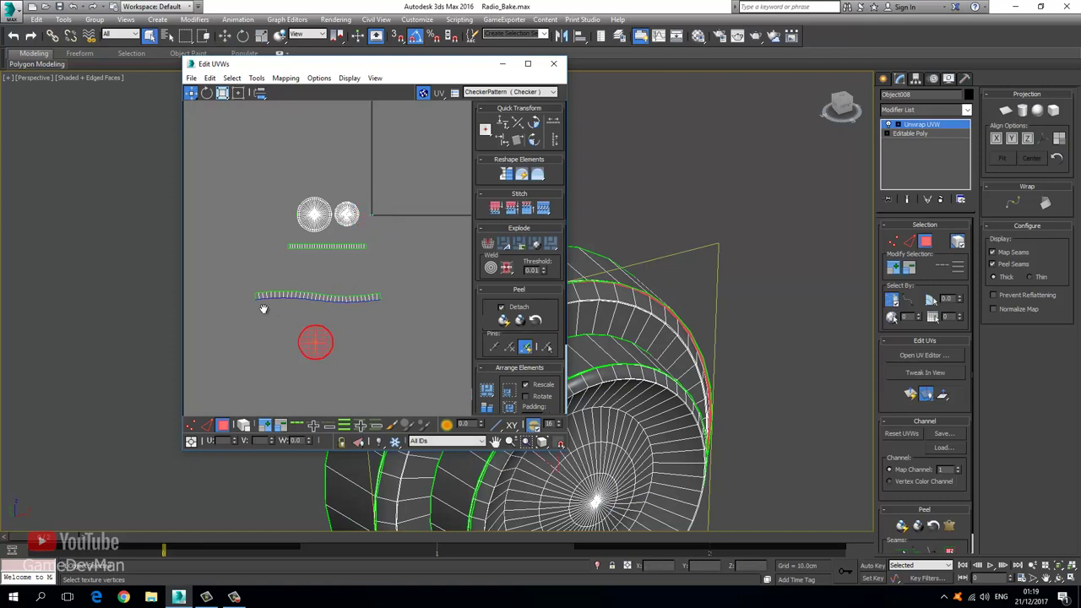
{"action": "middle_click_drag", "start_coordinate": [264, 309], "coordinate": [357, 311]}
{"action": "scroll", "coordinate": [386, 309], "scroll_direction": "up", "scroll_amount": 2}
{"action": "scroll", "coordinate": [338, 258], "scroll_direction": "up", "scroll_amount": 2}
{"action": "left_click", "coordinate": [332, 258]}
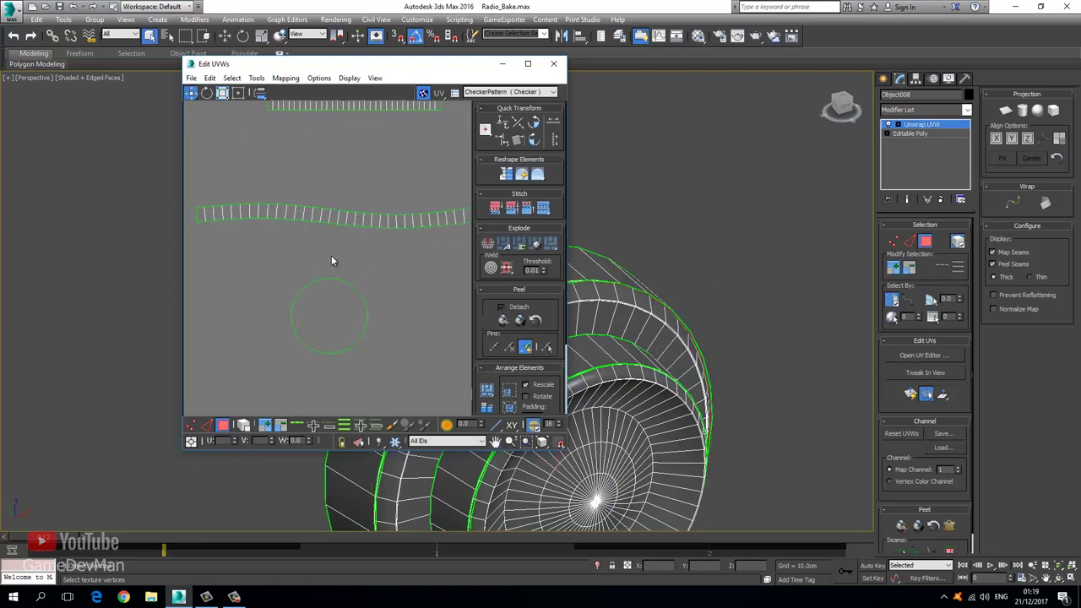
Select both long border edge loops of the outer band's UV strip and align each one horizontally
{"action": "scroll", "coordinate": [286, 193], "scroll_direction": "down", "scroll_amount": 4}
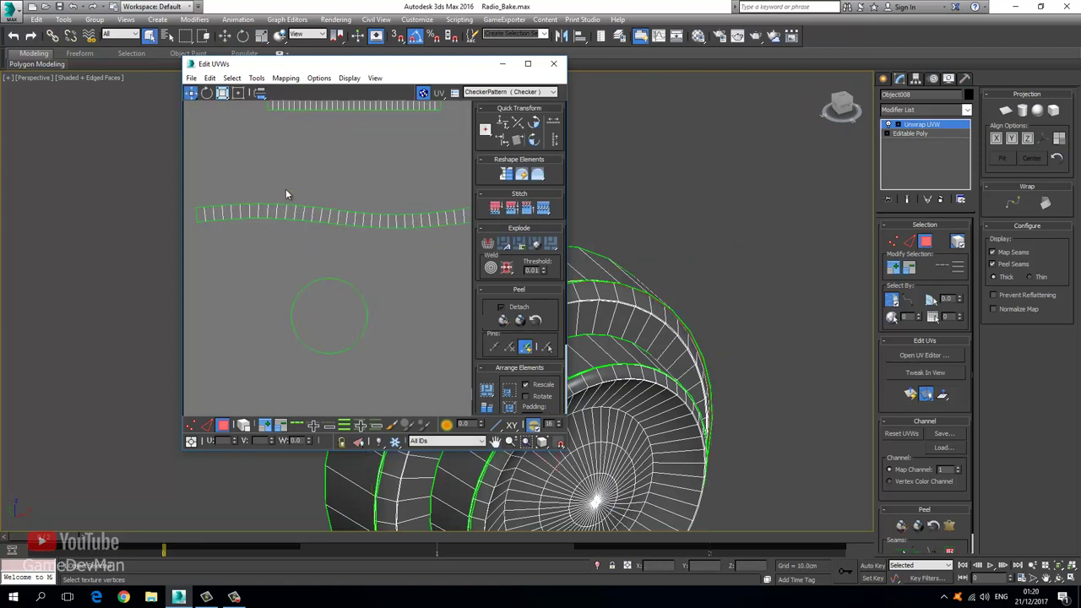
{"action": "left_click", "coordinate": [205, 425]}
{"action": "scroll", "coordinate": [252, 262], "scroll_direction": "up", "scroll_amount": 3}
{"action": "left_click", "coordinate": [256, 239]}
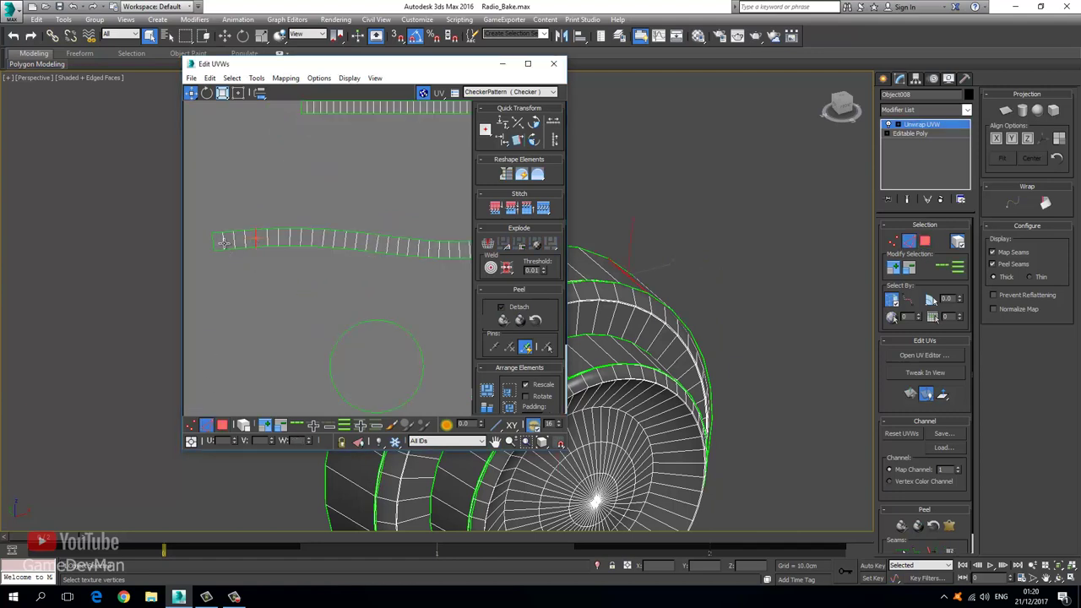
{"action": "double_click", "coordinate": [244, 253]}
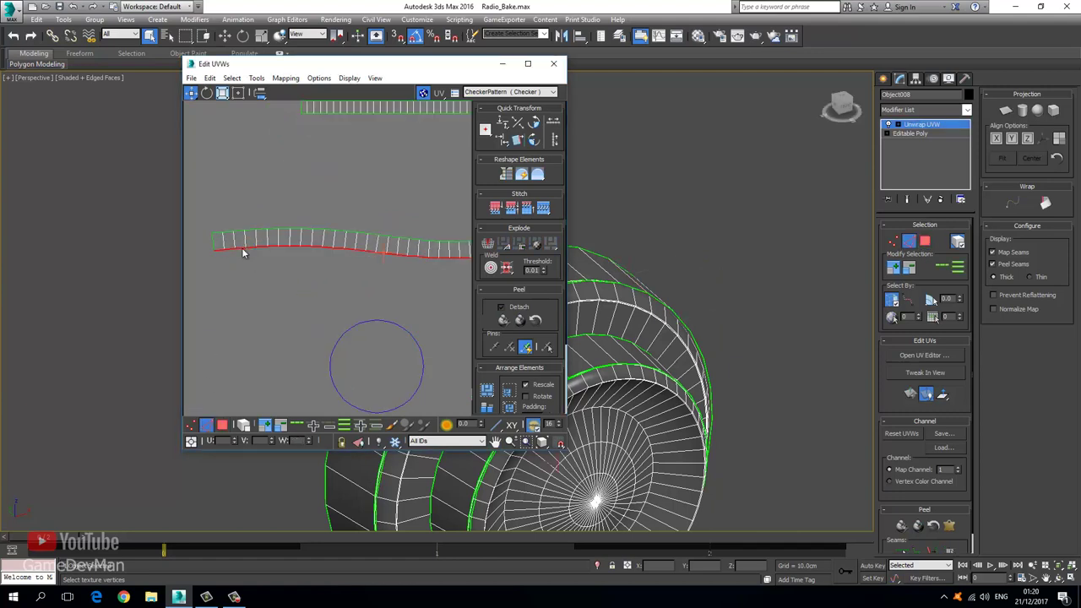
{"action": "double_click", "coordinate": [263, 230], "text": "ctrl"}
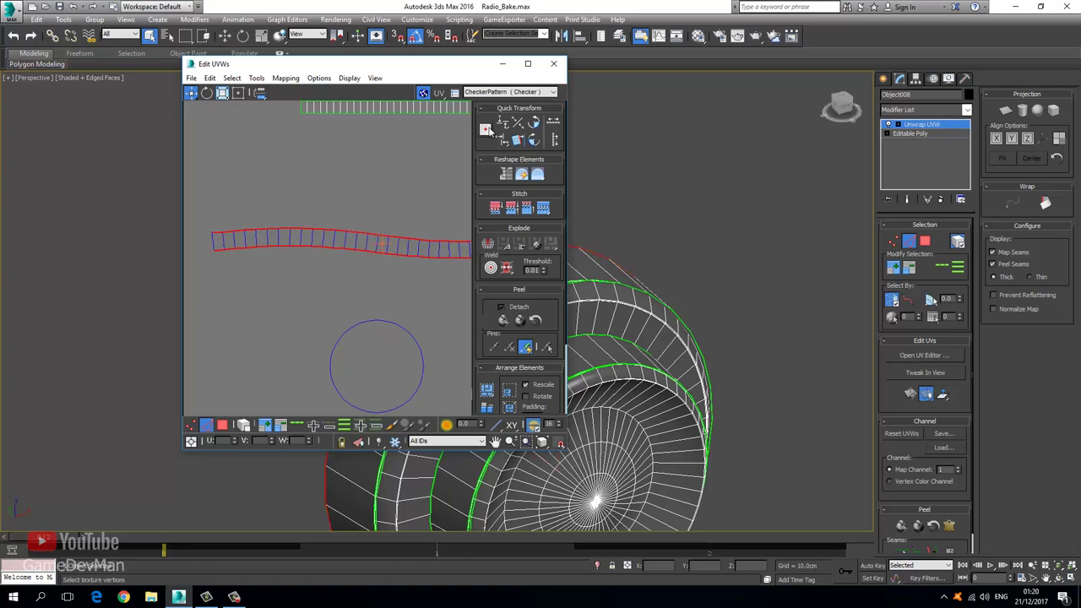
{"action": "left_click", "coordinate": [502, 142]}
{"action": "key", "text": "ctrl+z"}
{"action": "left_click", "coordinate": [502, 124]}
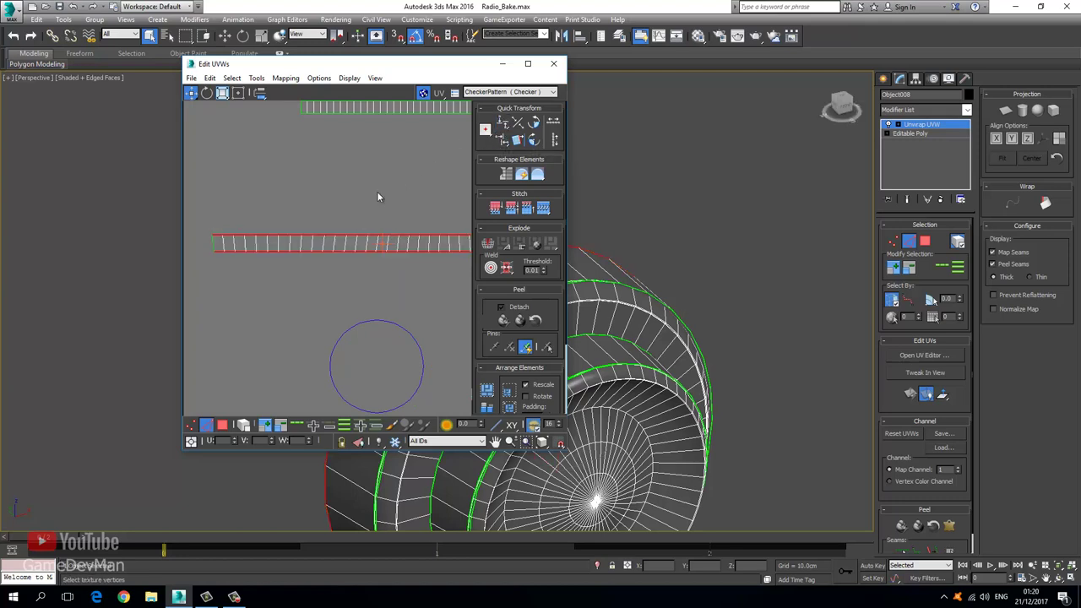
Select the cross edges along the whole outer strip and align them vertically
{"action": "left_click", "coordinate": [205, 251]}
{"action": "scroll", "coordinate": [207, 245], "scroll_direction": "down", "scroll_amount": 1}
{"action": "left_click_drag", "start_coordinate": [207, 246], "coordinate": [459, 243]}
{"action": "middle_click_drag", "start_coordinate": [459, 243], "coordinate": [304, 260]}
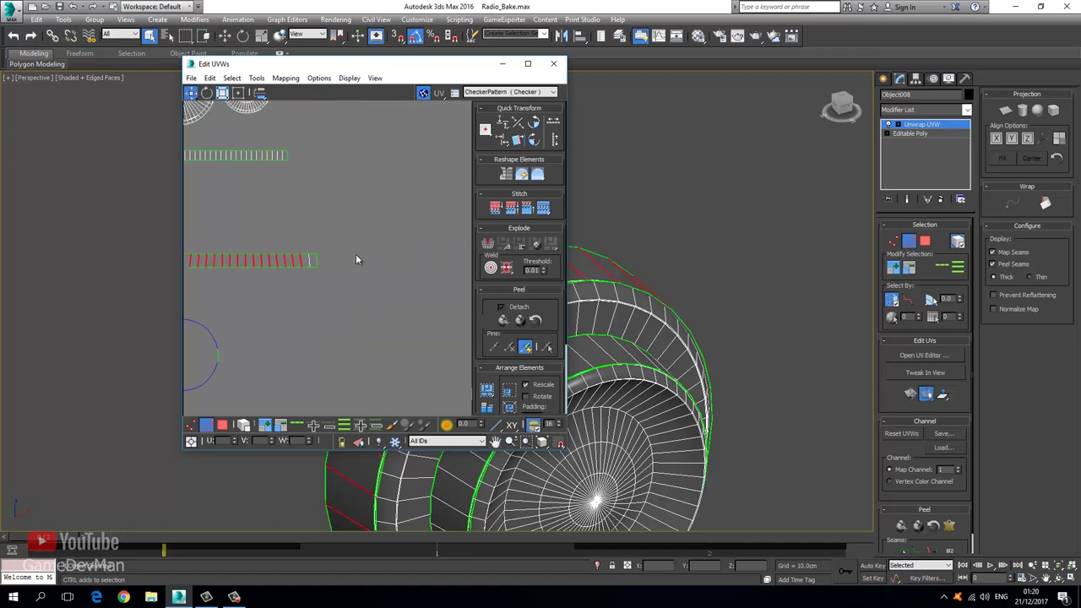
{"action": "left_click", "coordinate": [500, 124]}
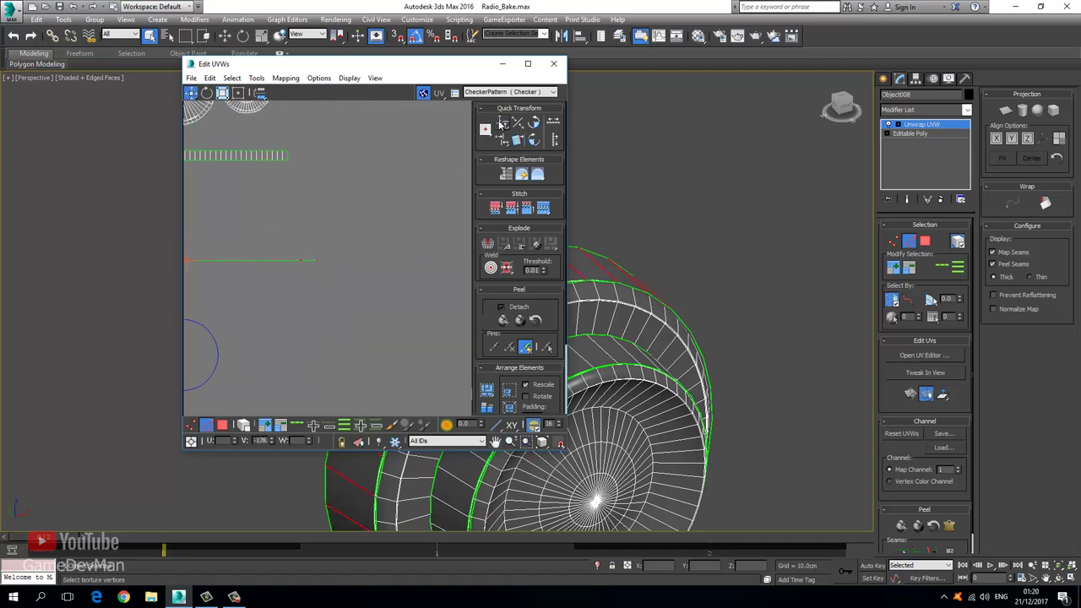
{"action": "key", "text": "ctrl+z"}
{"action": "left_click", "coordinate": [499, 141]}
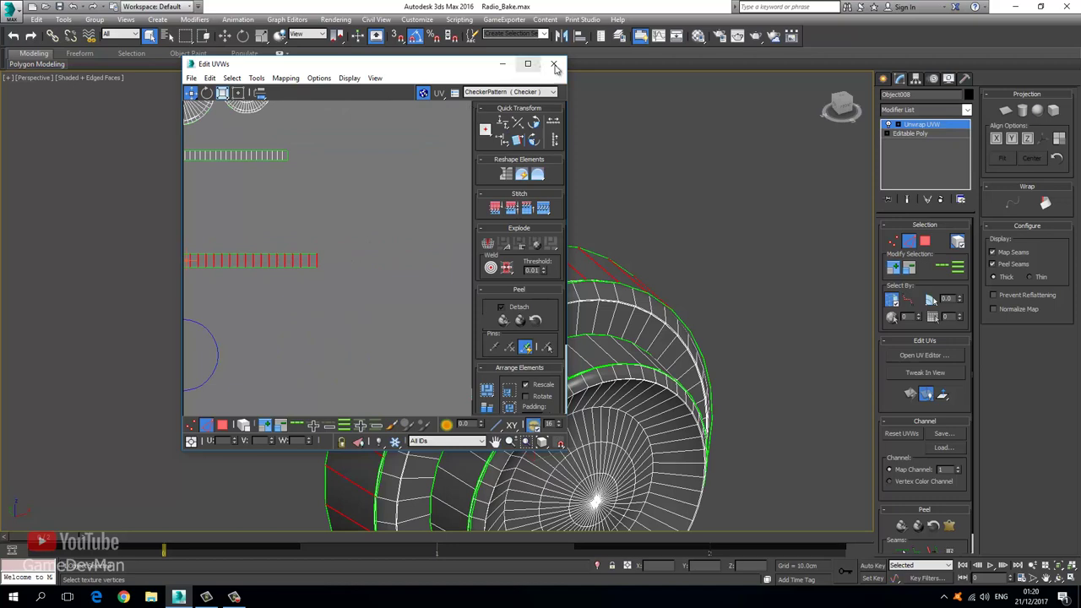
Close the UV editor and convert the radio model to an Editable Poly
{"action": "left_click", "coordinate": [553, 63]}
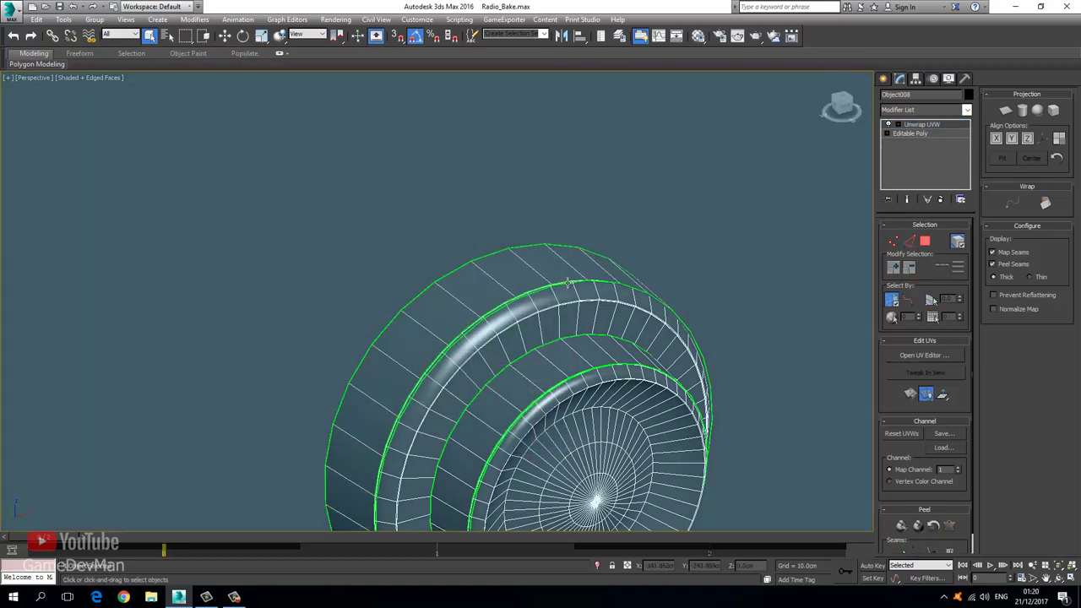
{"action": "right_click", "coordinate": [567, 283]}
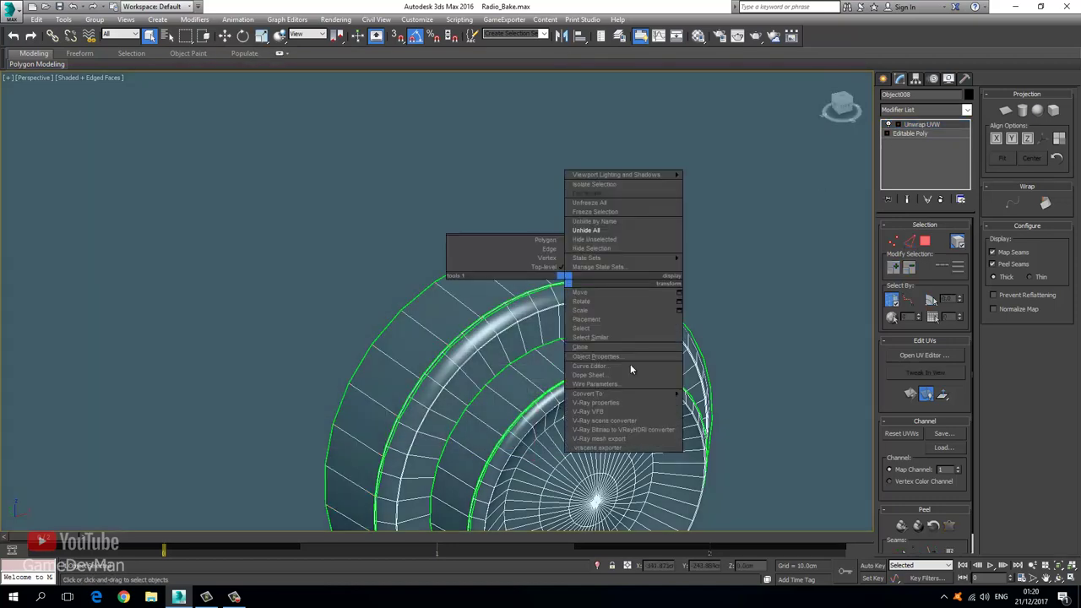
{"action": "mouse_move", "coordinate": [629, 393]}
{"action": "left_click", "coordinate": [722, 402]}
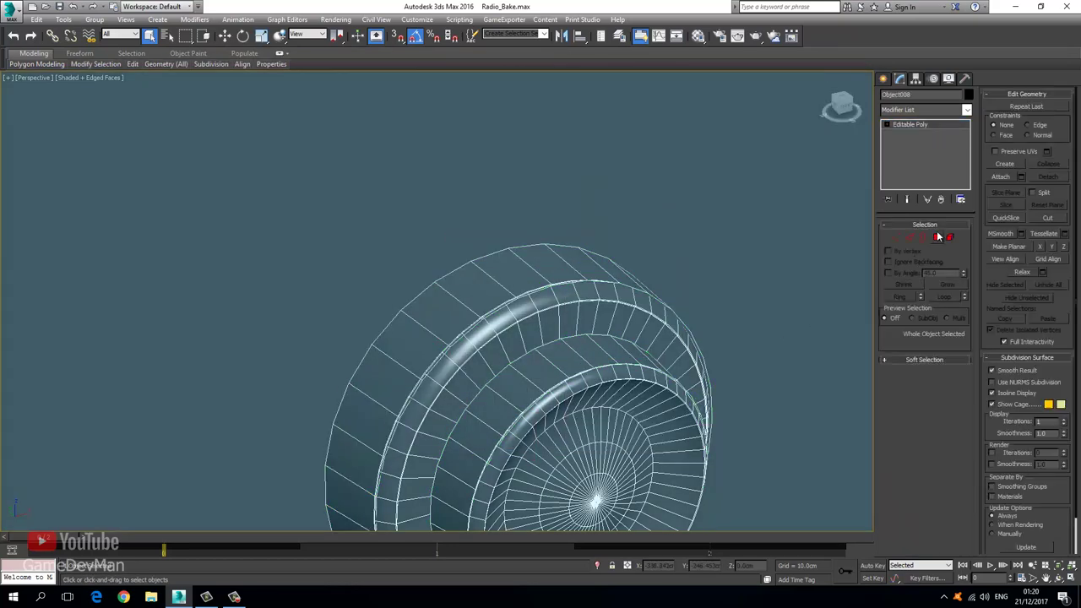
In wireframe display and polygon selection, pick out the stray cap polygon hidden inside the knob and delete it
{"action": "scroll", "coordinate": [483, 315], "scroll_direction": "up", "scroll_amount": 5}
{"action": "key", "text": "F3"}
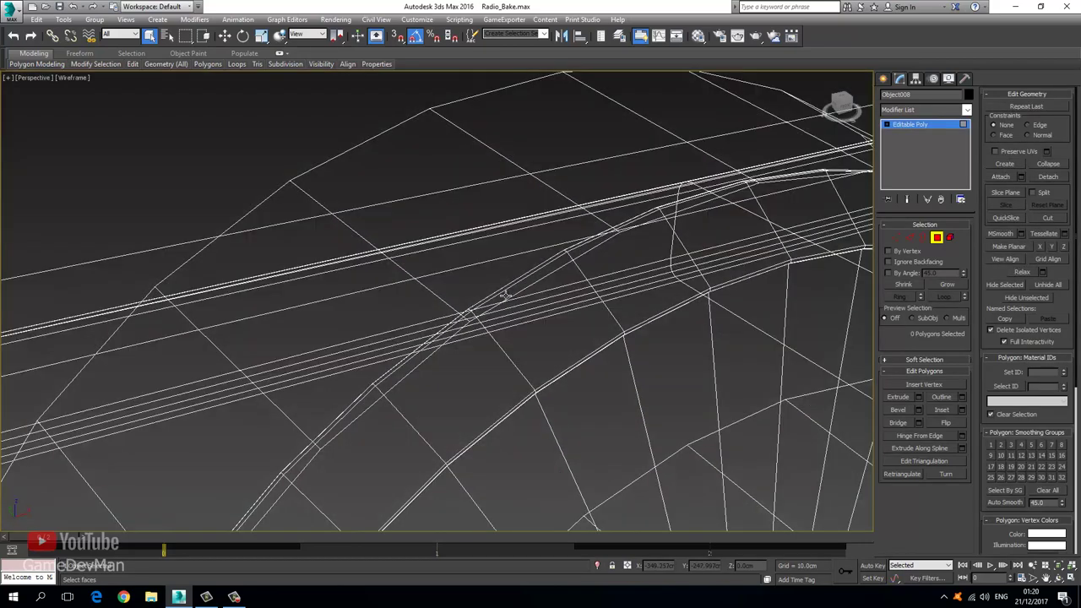
{"action": "left_click", "coordinate": [489, 288]}
{"action": "key", "text": "ctrl+a"}
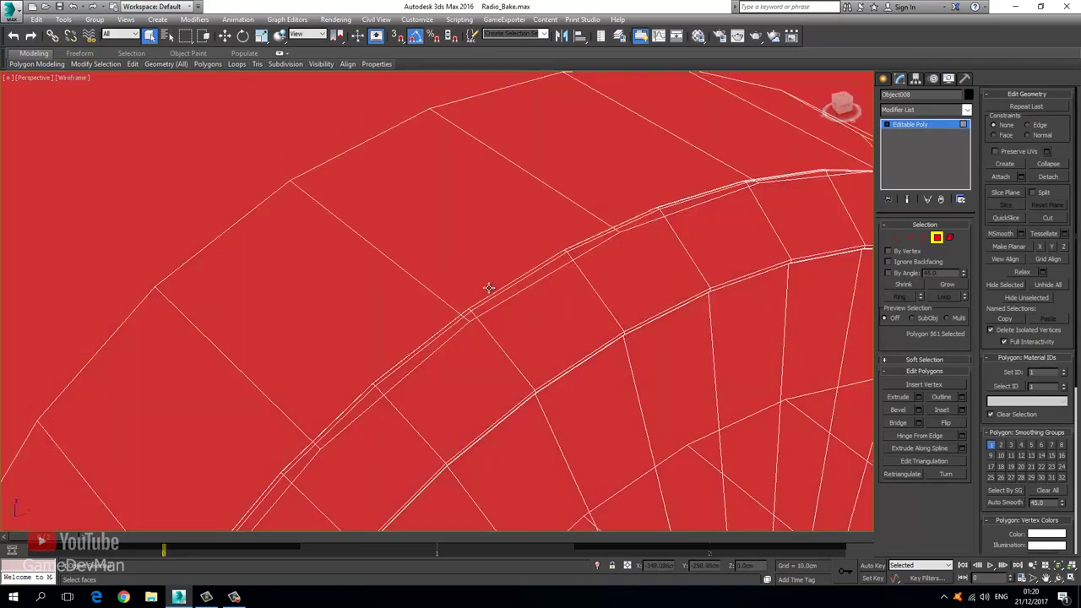
{"action": "left_click", "coordinate": [491, 303]}
{"action": "scroll", "coordinate": [477, 317], "scroll_direction": "up", "scroll_amount": 6}
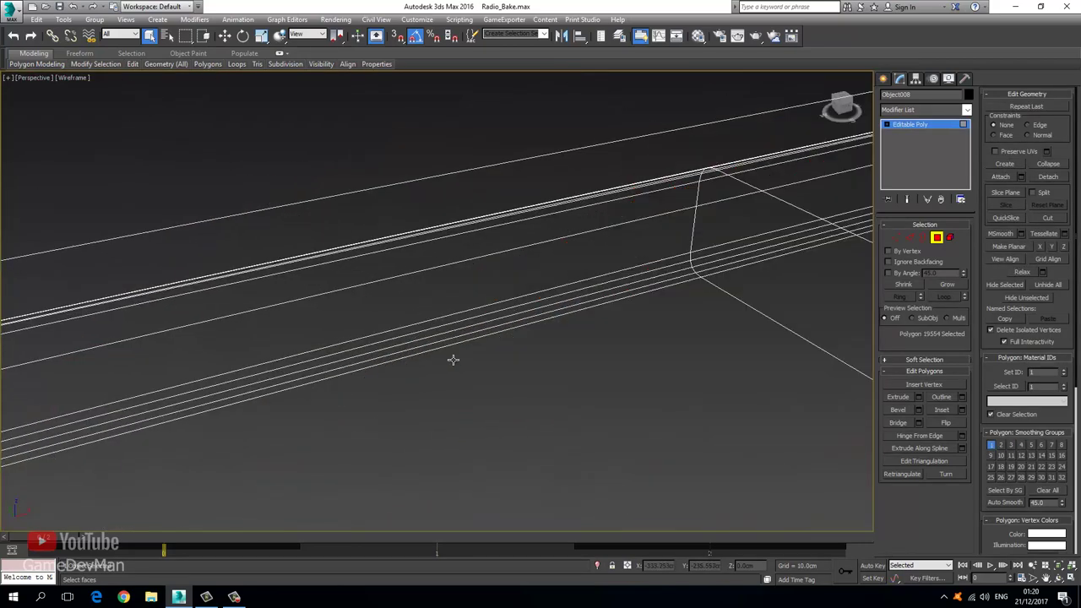
{"action": "left_click", "coordinate": [465, 387]}
{"action": "left_click", "coordinate": [467, 392]}
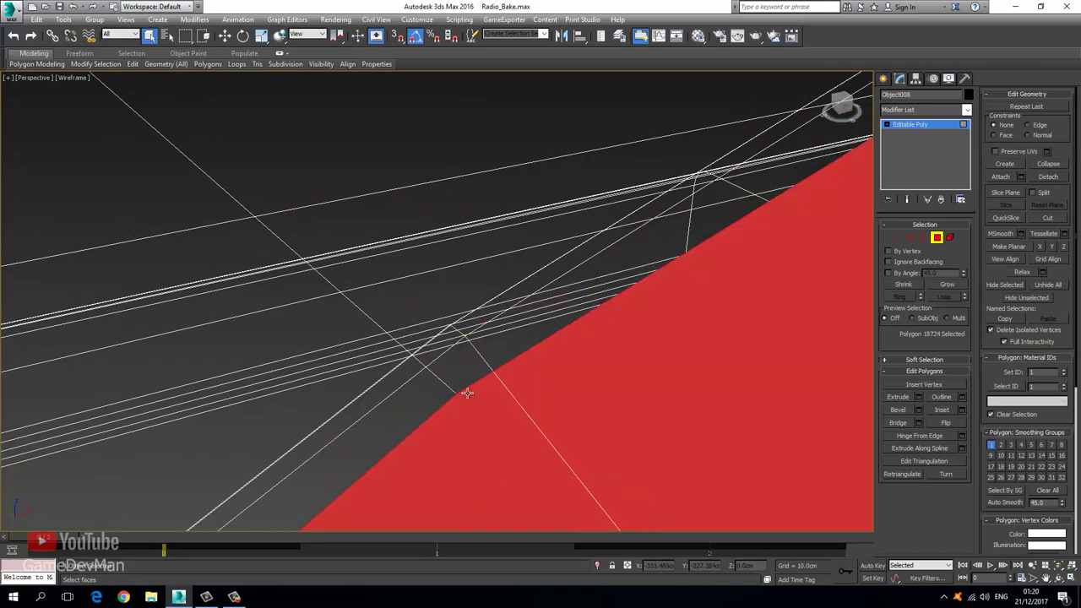
{"action": "scroll", "coordinate": [467, 393], "scroll_direction": "down", "scroll_amount": 6}
{"action": "left_click", "coordinate": [525, 411]}
{"action": "middle_click_drag", "start_coordinate": [525, 411], "coordinate": [477, 343]}
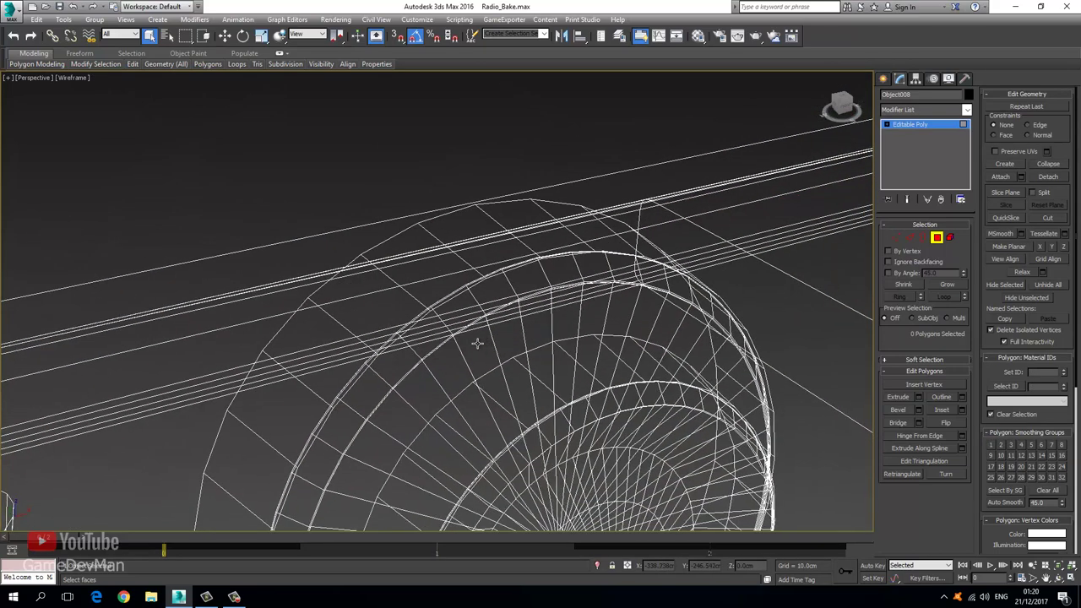
Restore the shaded display, leave polygon selection, add a new Unwrap UVW modifier and open its UV editor
{"action": "key", "text": "alt+q"}
{"action": "key", "text": "F3"}
{"action": "left_click", "coordinate": [930, 123]}
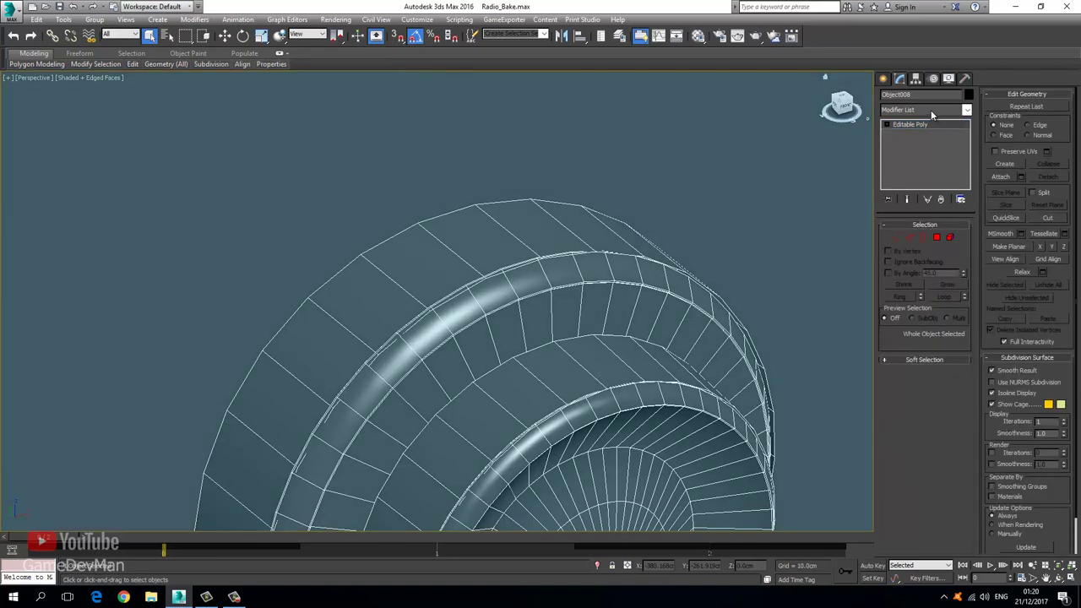
{"action": "left_click", "coordinate": [930, 110]}
{"action": "key", "text": "u"}
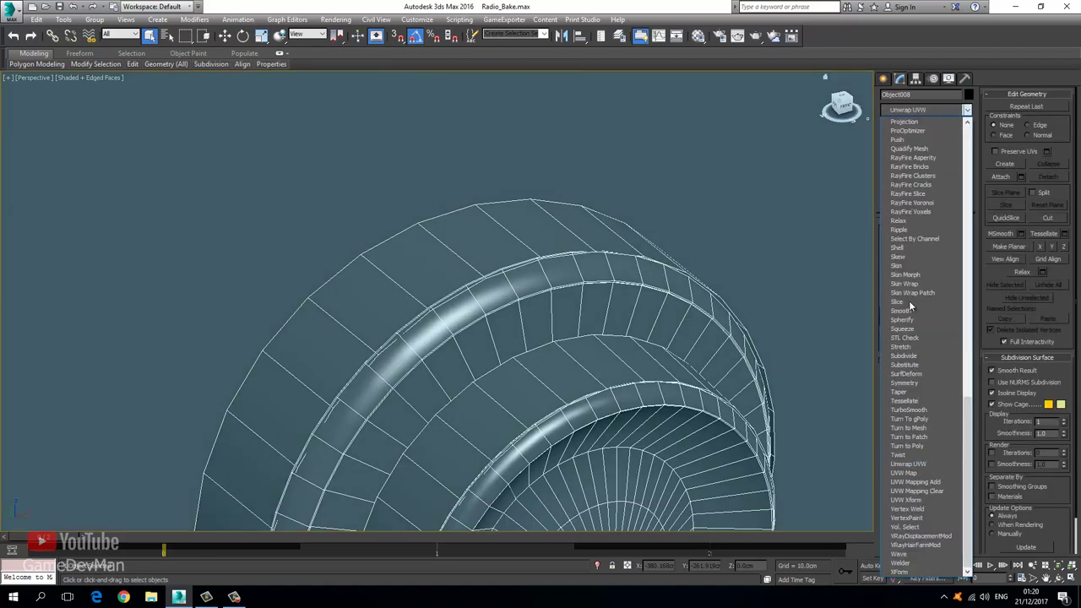
{"action": "left_click", "coordinate": [925, 464]}
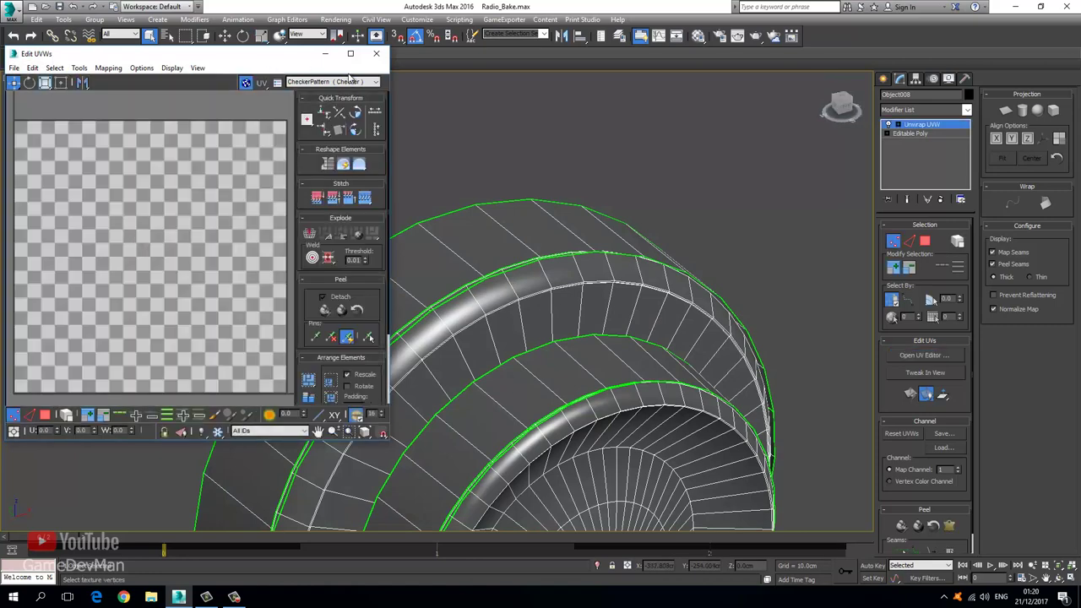
Replace the UV editor's checker background with a Camera Map Per Pixel map and show the whole layout
{"action": "left_click", "coordinate": [350, 80]}
{"action": "left_click", "coordinate": [321, 107]}
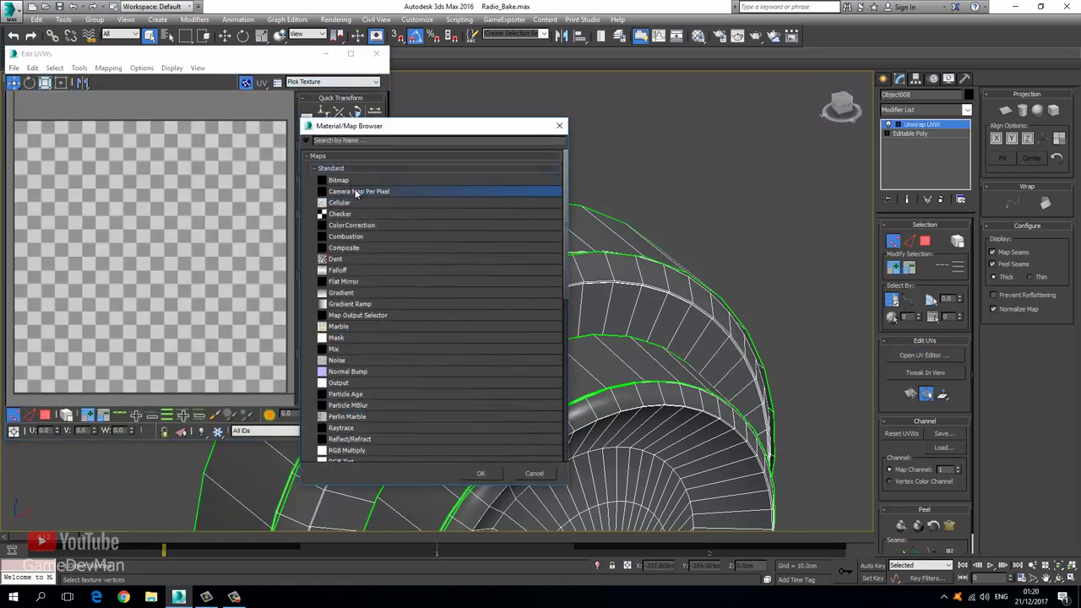
{"action": "double_click", "coordinate": [357, 193]}
{"action": "left_click_drag", "start_coordinate": [237, 58], "coordinate": [482, 13]}
{"action": "scroll", "coordinate": [373, 168], "scroll_direction": "down", "scroll_amount": 6}
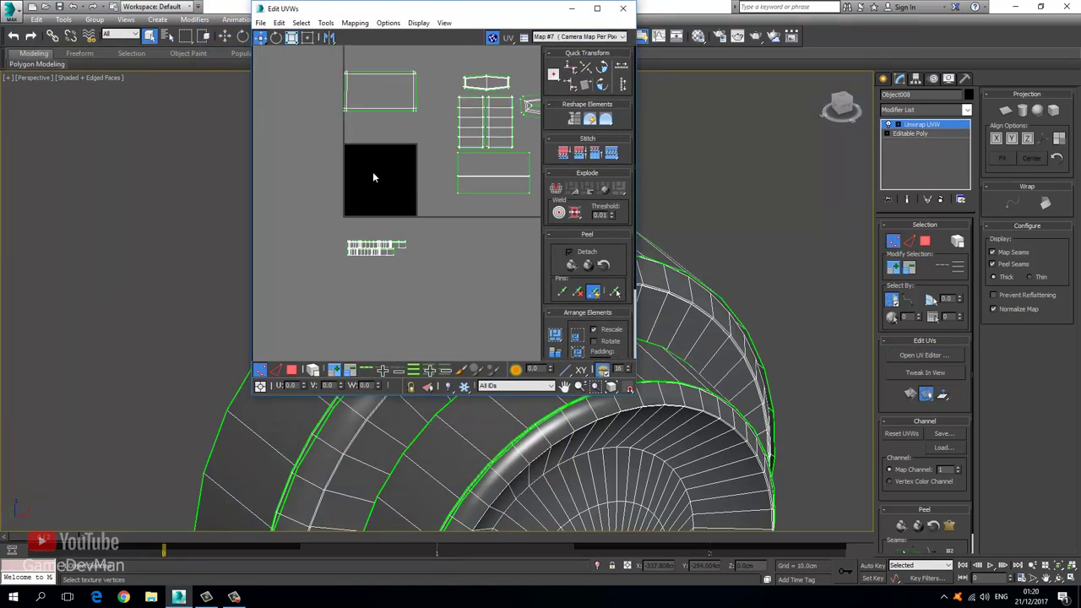
{"action": "scroll", "coordinate": [441, 243], "scroll_direction": "down", "scroll_amount": 3}
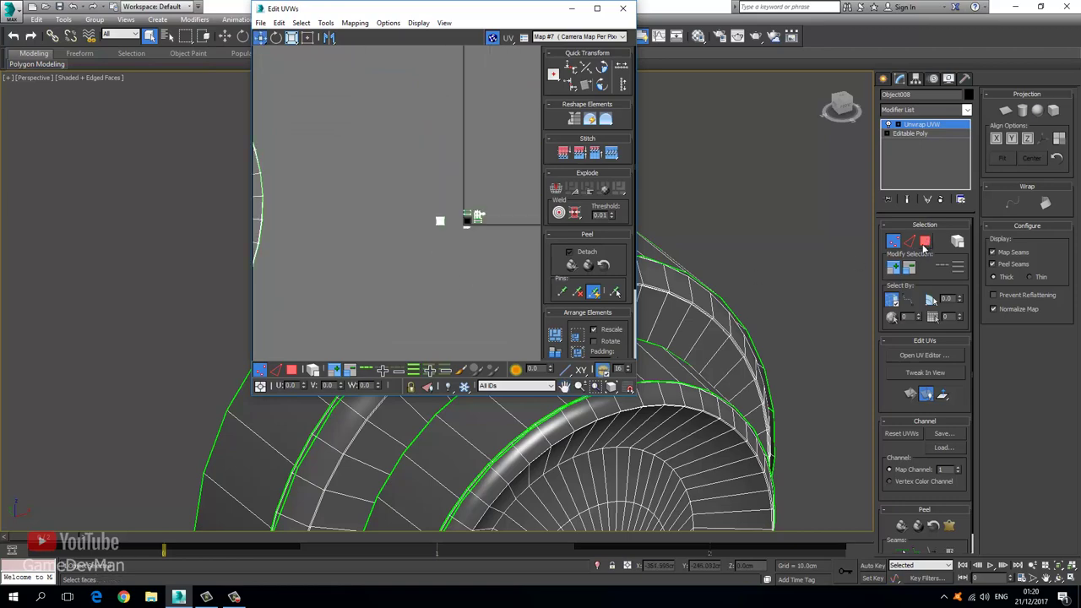
Switch to face selection by element and select the knob's bands on the model to locate their UV shells
{"action": "middle_click_drag", "start_coordinate": [684, 261], "coordinate": [705, 252], "text": "alt"}
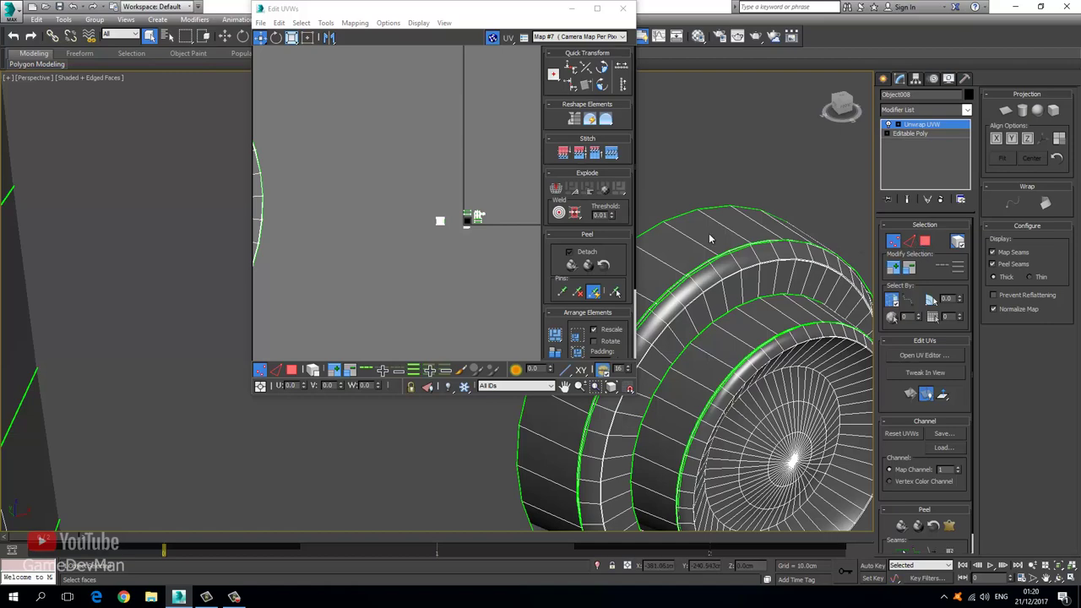
{"action": "left_click", "coordinate": [929, 172]}
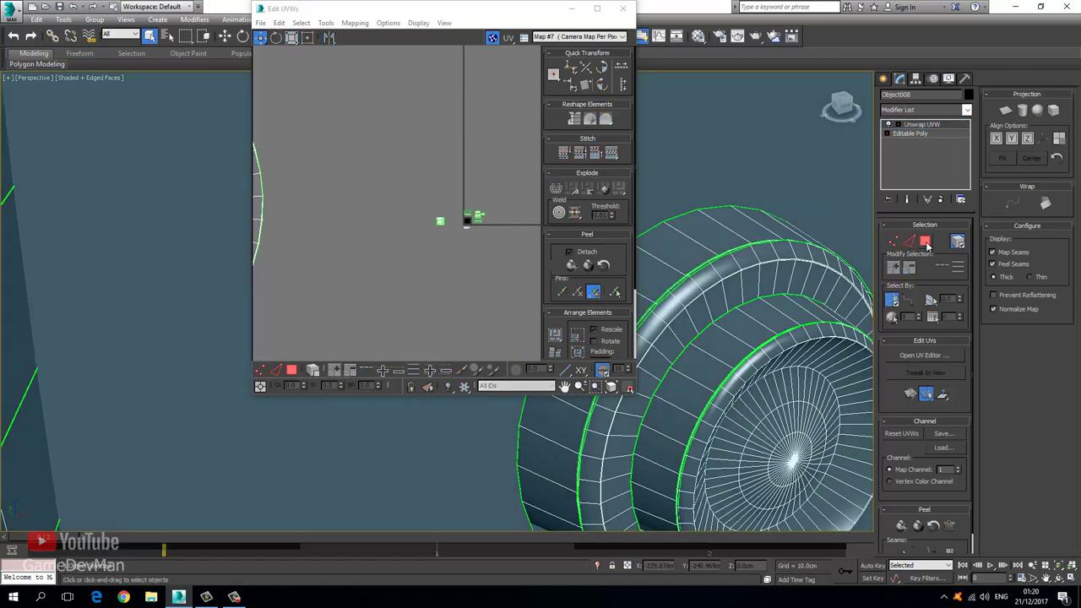
{"action": "left_click", "coordinate": [926, 243]}
{"action": "left_click", "coordinate": [707, 229]}
{"action": "left_click", "coordinate": [716, 289], "text": "ctrl"}
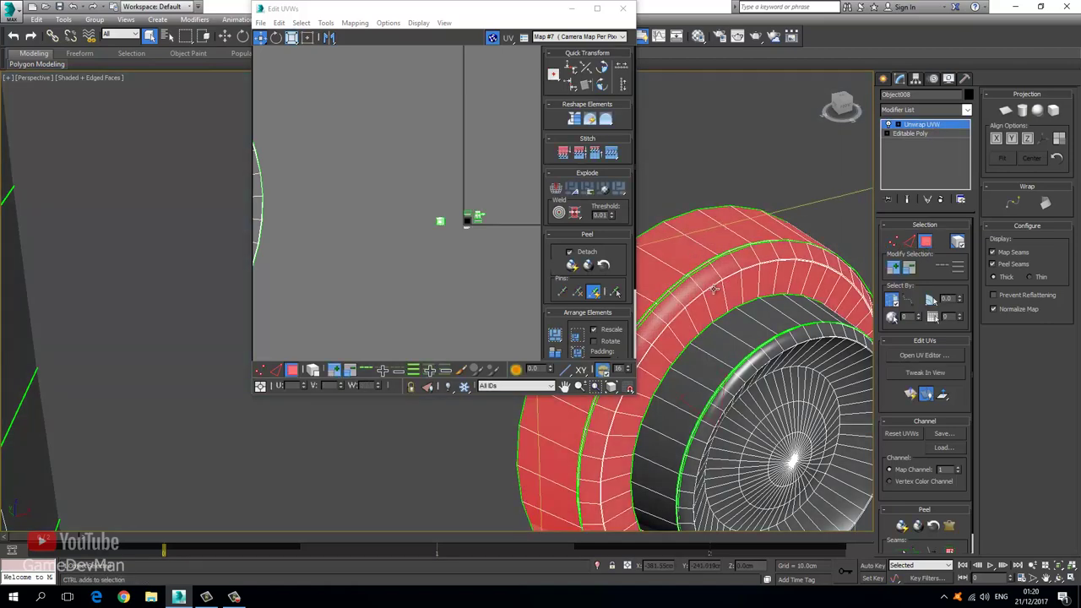
{"action": "left_click", "coordinate": [725, 347], "text": "ctrl"}
{"action": "left_click", "coordinate": [747, 368], "text": "ctrl"}
{"action": "middle_click_drag", "start_coordinate": [362, 209], "coordinate": [446, 214]}
{"action": "scroll", "coordinate": [362, 208], "scroll_direction": "down", "scroll_amount": 11}
{"action": "key", "text": "w"}
Move the outer band's strip up close beneath the inner strip and select all the knob's UV shells
{"action": "left_click", "coordinate": [408, 284]}
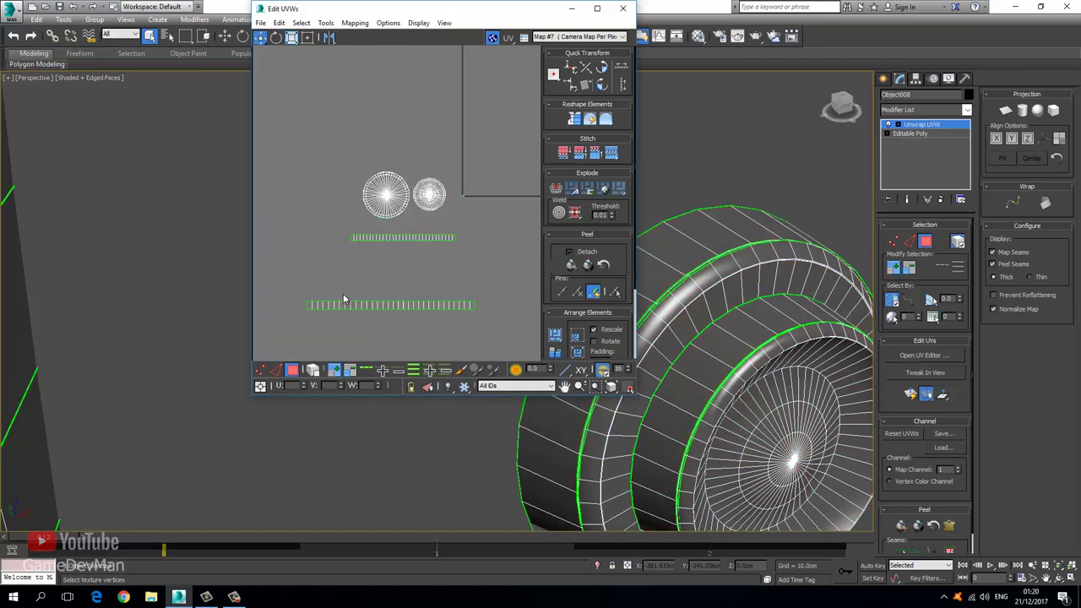
{"action": "left_click_drag", "start_coordinate": [517, 328], "coordinate": [518, 328]}
{"action": "left_click_drag", "start_coordinate": [379, 305], "coordinate": [389, 226]}
{"action": "left_click", "coordinate": [388, 237], "text": "ctrl"}
{"action": "left_click_drag", "start_coordinate": [321, 143], "coordinate": [401, 282]}
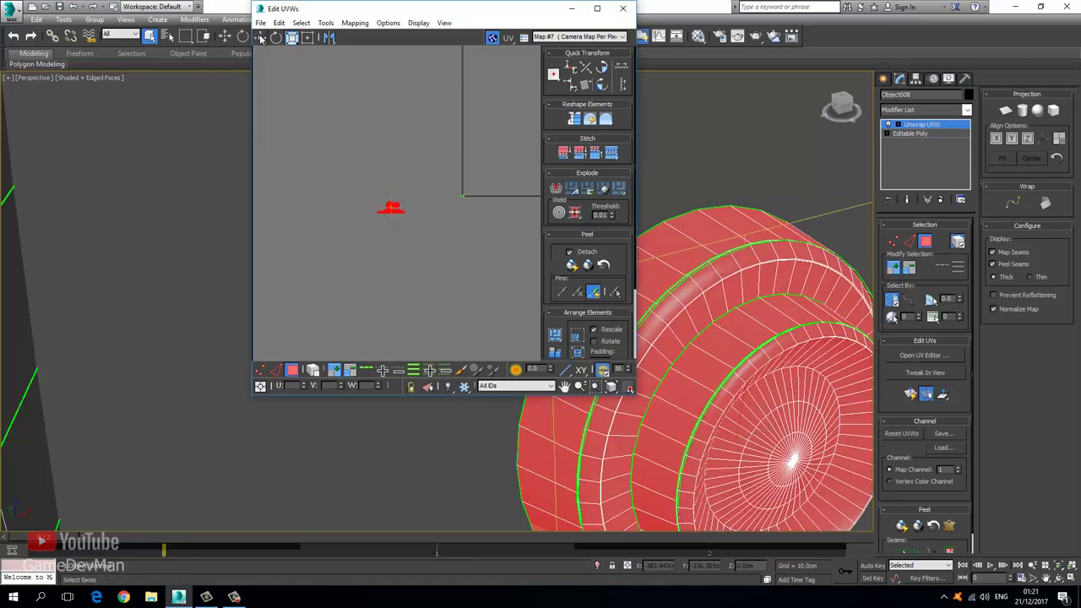
Move the selected group of knob shells across to the UV tile's lower-left corner
{"action": "left_click", "coordinate": [261, 39]}
{"action": "scroll", "coordinate": [401, 202], "scroll_direction": "up", "scroll_amount": 6}
{"action": "left_click_drag", "start_coordinate": [398, 240], "coordinate": [554, 210]}
{"action": "middle_click_drag", "start_coordinate": [503, 207], "coordinate": [293, 204]}
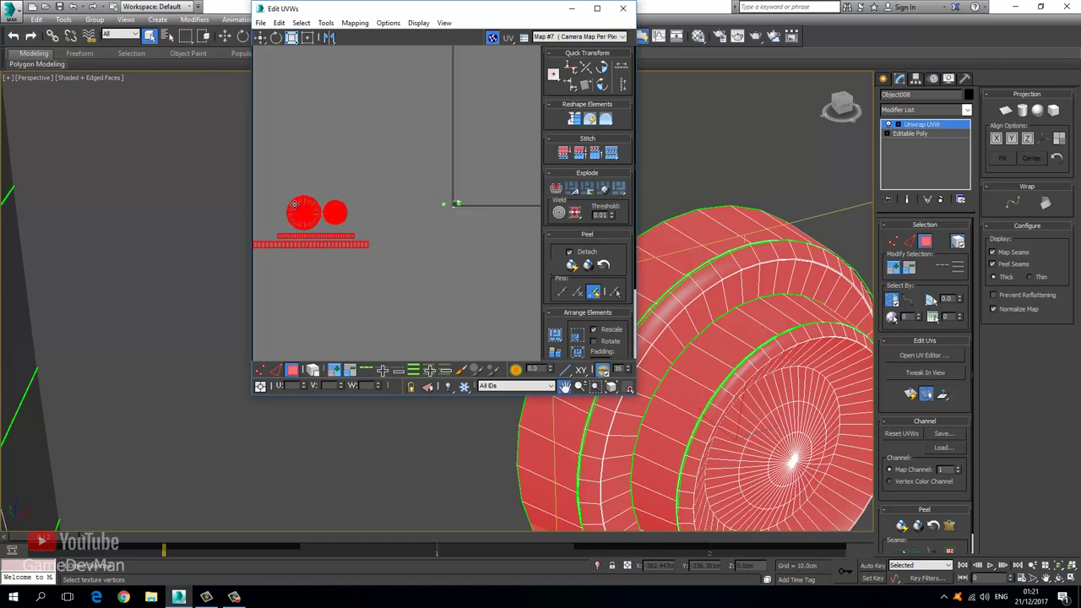
{"action": "left_click_drag", "start_coordinate": [334, 221], "coordinate": [477, 194]}
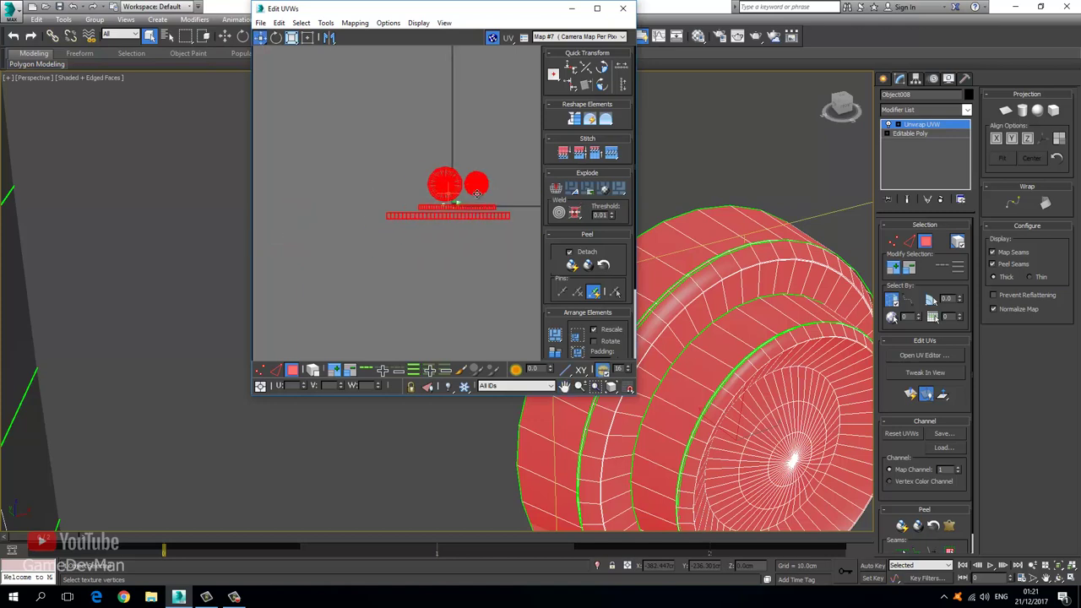
Scale down the selected knob shells and move them just above the small shells in the UV tile's lower-left corner
{"action": "left_click", "coordinate": [291, 37]}
{"action": "left_click_drag", "start_coordinate": [445, 250], "coordinate": [456, 285]}
{"action": "scroll", "coordinate": [461, 221], "scroll_direction": "up", "scroll_amount": 7}
{"action": "left_click_drag", "start_coordinate": [400, 104], "coordinate": [405, 145]}
{"action": "left_click", "coordinate": [260, 37]}
{"action": "left_click_drag", "start_coordinate": [332, 157], "coordinate": [458, 220]}
Scale the knob's shells down further to suit the neighbouring shells and clear the selection
{"action": "left_click", "coordinate": [291, 37]}
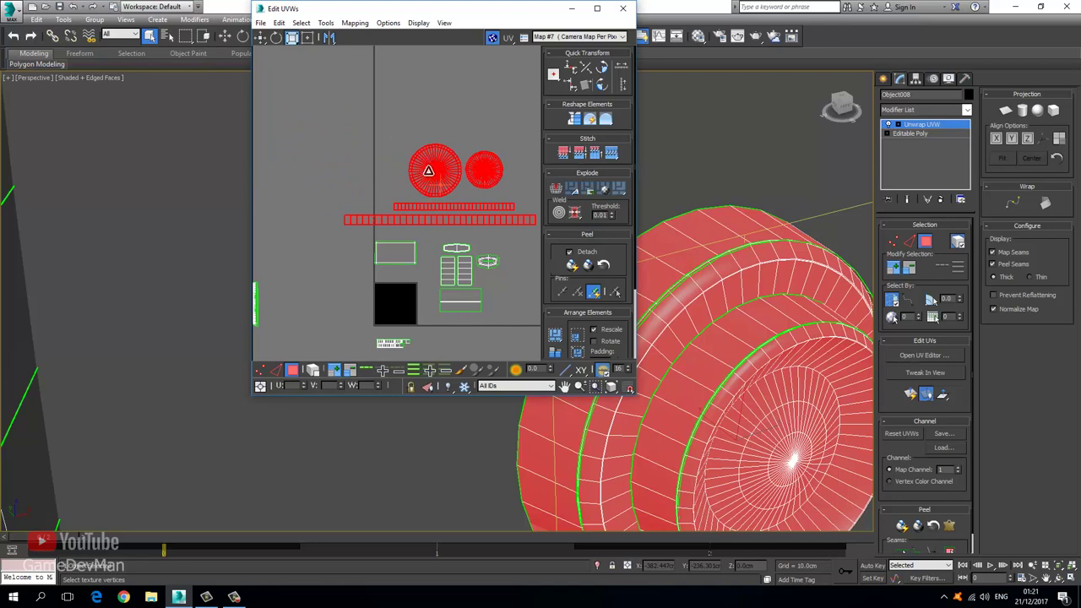
{"action": "left_click_drag", "start_coordinate": [428, 171], "coordinate": [444, 204]}
{"action": "left_click", "coordinate": [260, 37]}
{"action": "left_click", "coordinate": [410, 156]}
{"action": "scroll", "coordinate": [408, 159], "scroll_direction": "down", "scroll_amount": 5}
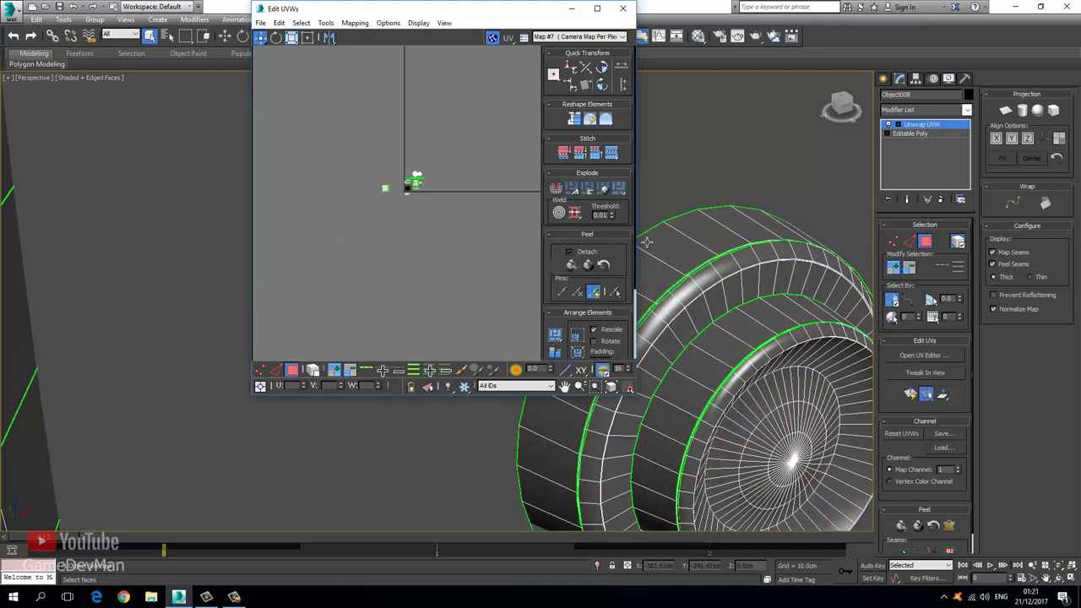
Select the radio's recessed tuning wheel on the model to locate its UV shell and view its rim up close
{"action": "scroll", "coordinate": [647, 243], "scroll_direction": "down", "scroll_amount": 5}
{"action": "left_click_drag", "start_coordinate": [424, 25], "coordinate": [189, 81]}
{"action": "scroll", "coordinate": [653, 314], "scroll_direction": "up", "scroll_amount": 6}
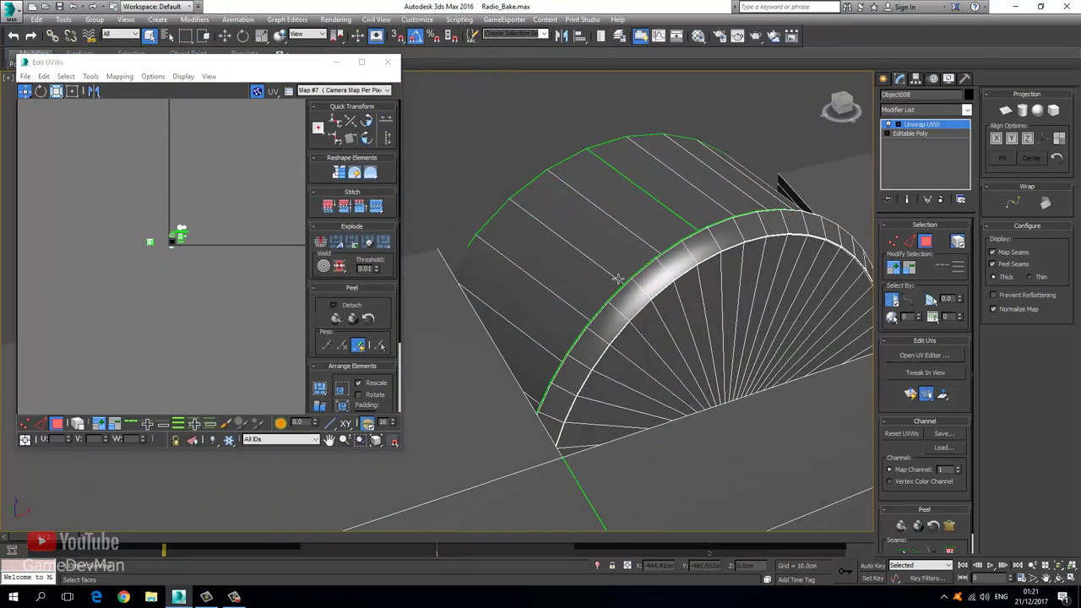
{"action": "left_click", "coordinate": [758, 290]}
{"action": "scroll", "coordinate": [639, 282], "scroll_direction": "up", "scroll_amount": 4}
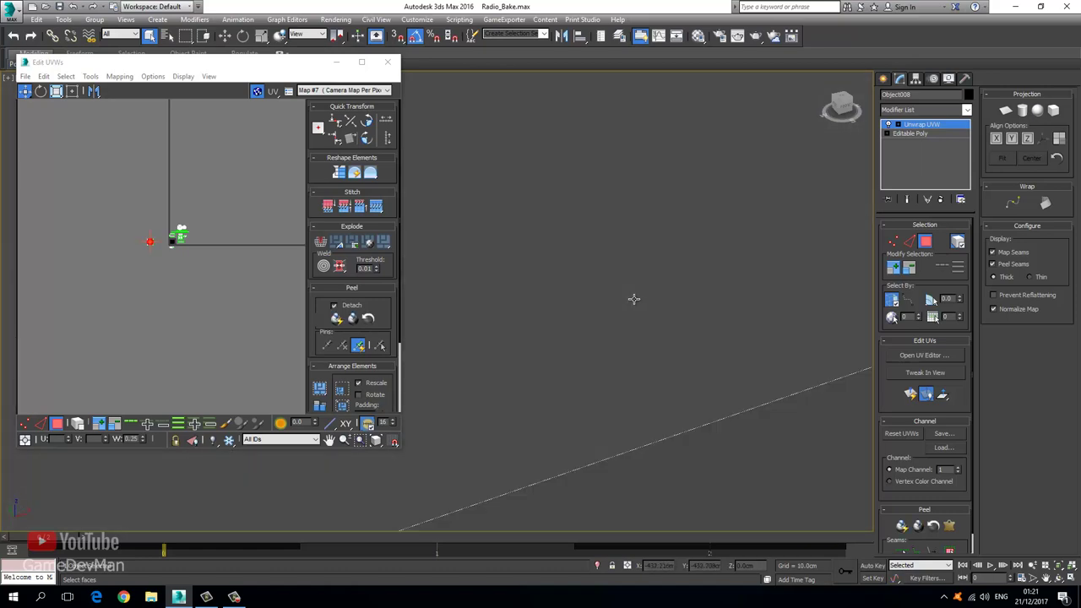
{"action": "scroll", "coordinate": [623, 295], "scroll_direction": "down", "scroll_amount": 4}
{"action": "middle_click_drag", "start_coordinate": [520, 271], "coordinate": [746, 338], "text": "alt"}
{"action": "scroll", "coordinate": [547, 242], "scroll_direction": "up", "scroll_amount": 3}
{"action": "middle_click_drag", "start_coordinate": [547, 242], "coordinate": [596, 319], "text": "alt"}
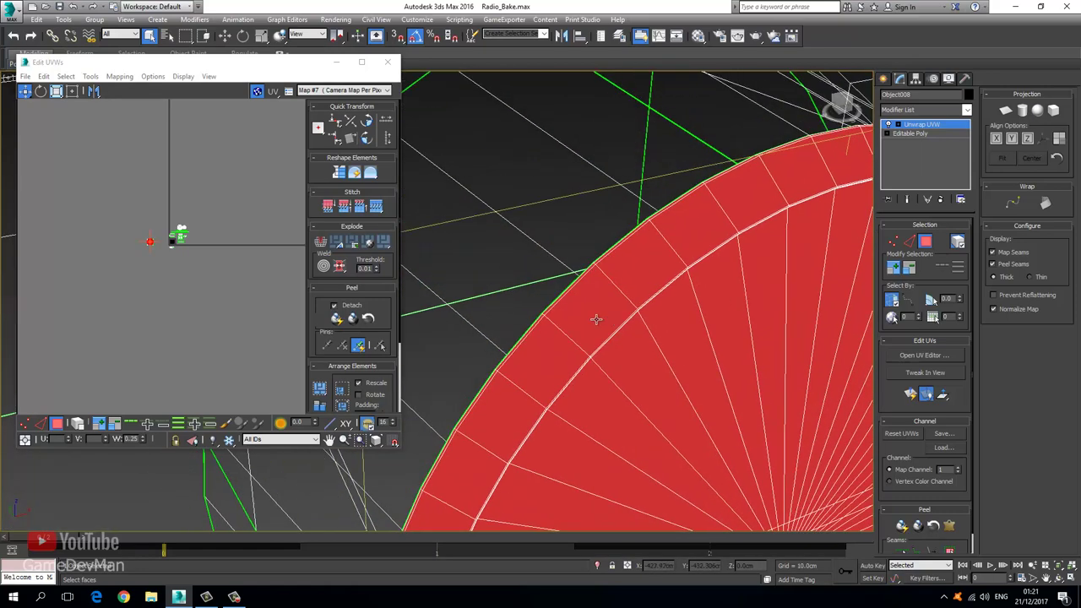
Examine the wheel's rim in wireframe and shaded display, selecting elements there to check which faces belong together
{"action": "scroll", "coordinate": [558, 304], "scroll_direction": "up", "scroll_amount": 2}
{"action": "scroll", "coordinate": [549, 304], "scroll_direction": "up", "scroll_amount": 3}
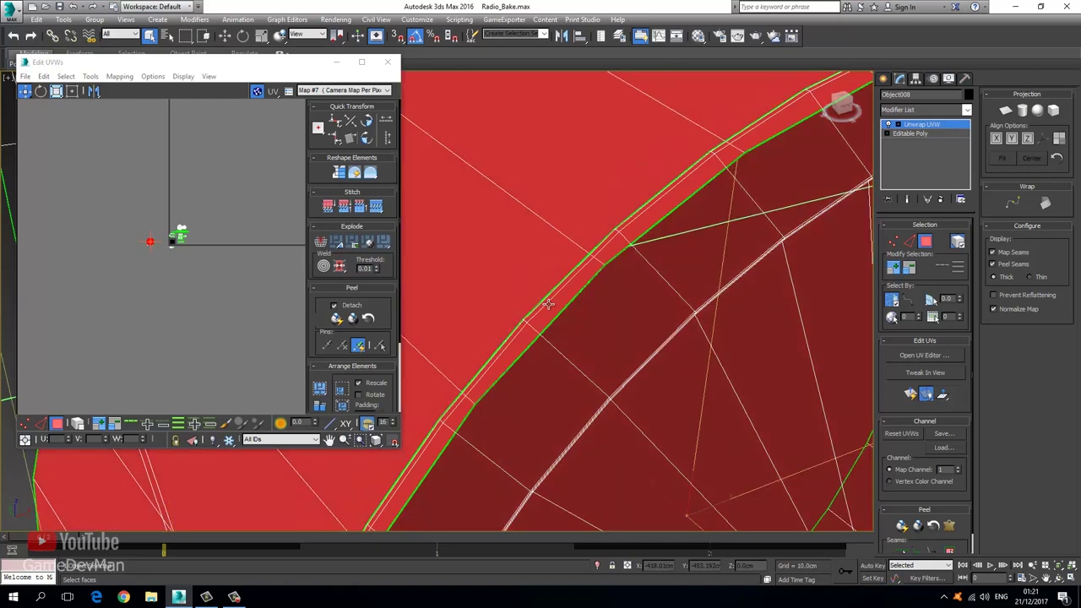
{"action": "left_click", "coordinate": [559, 318]}
{"action": "left_click", "coordinate": [559, 318]}
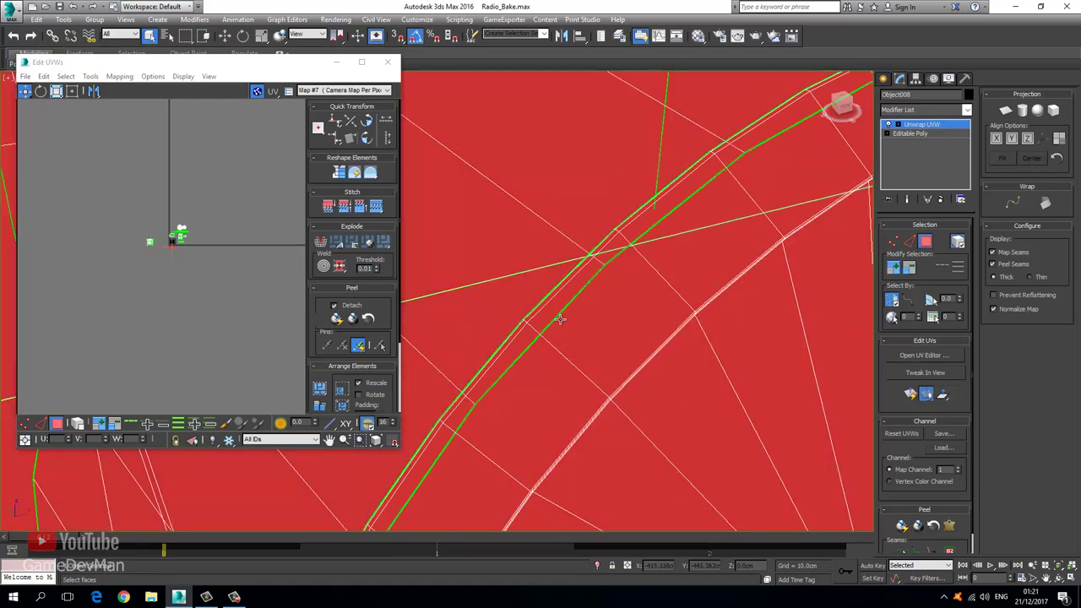
{"action": "key", "text": "F3"}
{"action": "left_click", "coordinate": [561, 319]}
{"action": "key", "text": "F3"}
{"action": "left_click", "coordinate": [559, 319]}
{"action": "key", "text": "F3"}
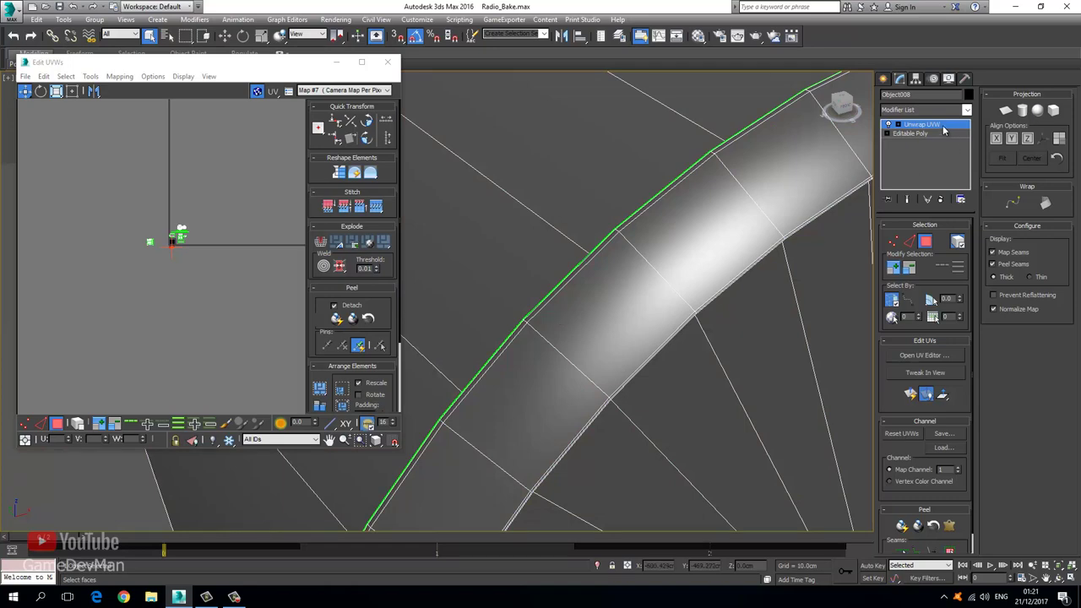
Convert the unwrapped radio to an Editable Poly and select the whole tuning wheel as an element
{"action": "right_click", "coordinate": [778, 176]}
{"action": "mouse_move", "coordinate": [883, 293]}
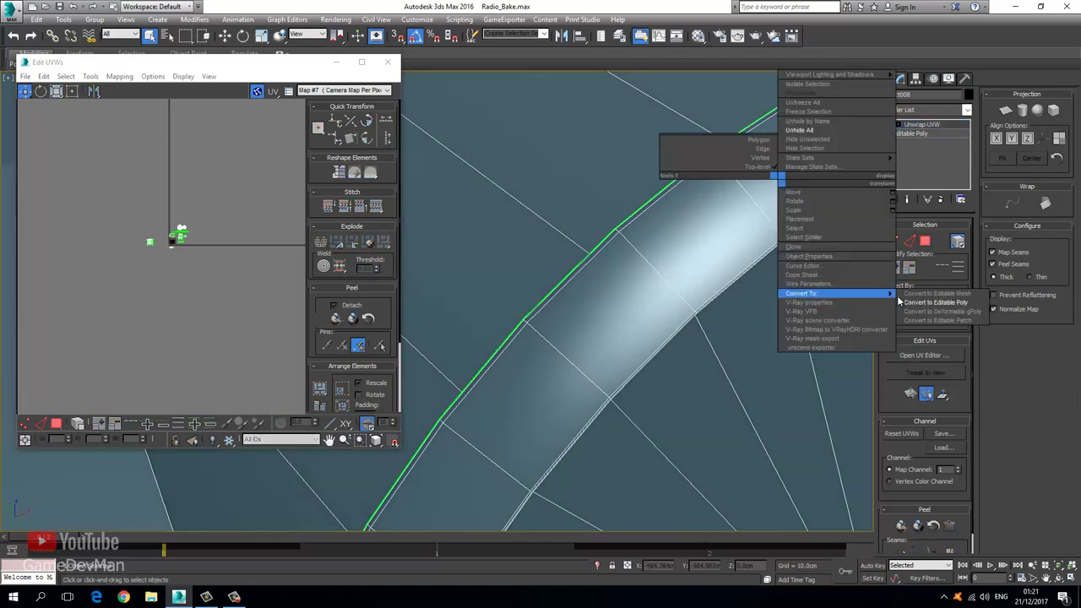
{"action": "left_click", "coordinate": [930, 302]}
{"action": "left_click", "coordinate": [951, 238]}
{"action": "left_click", "coordinate": [713, 248]}
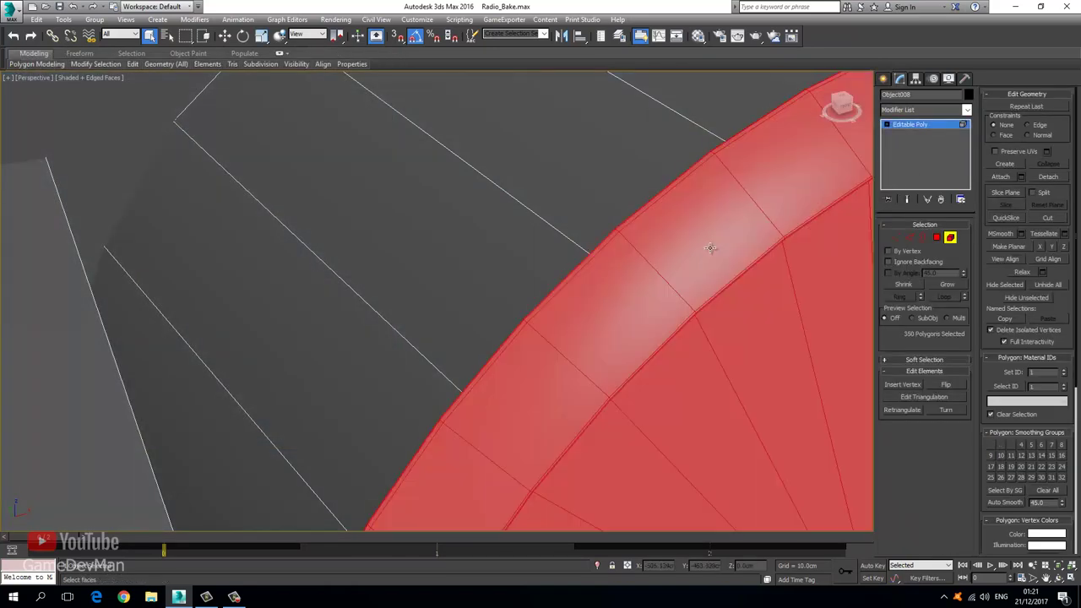
Try to move the selected tuning wheel along its axis out of the radio body
{"action": "scroll", "coordinate": [711, 282], "scroll_direction": "down", "scroll_amount": 6}
{"action": "middle_click_drag", "start_coordinate": [704, 307], "coordinate": [578, 312]}
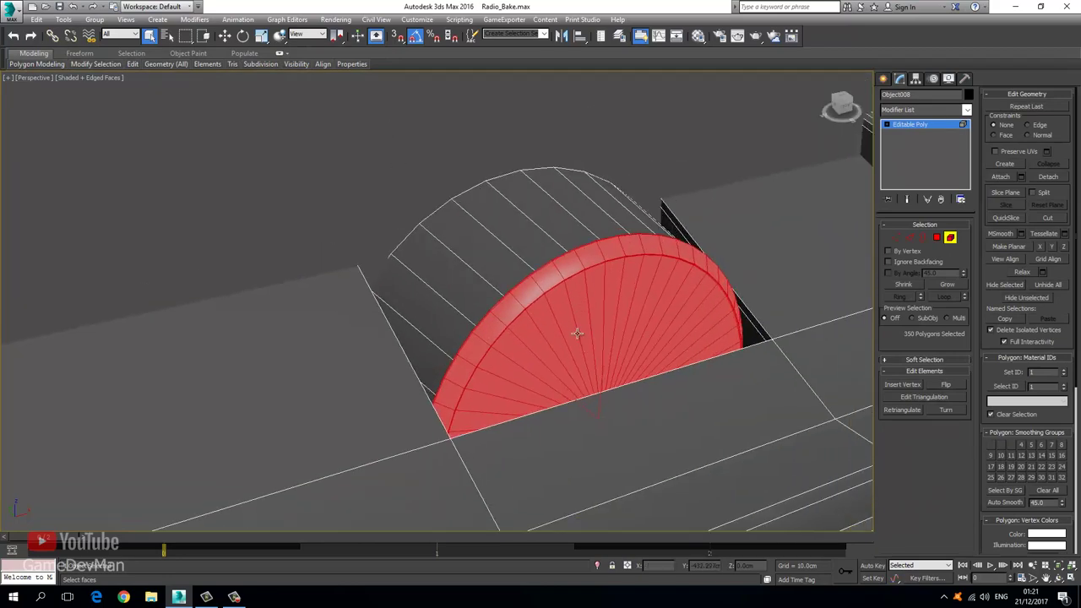
{"action": "key", "text": "w"}
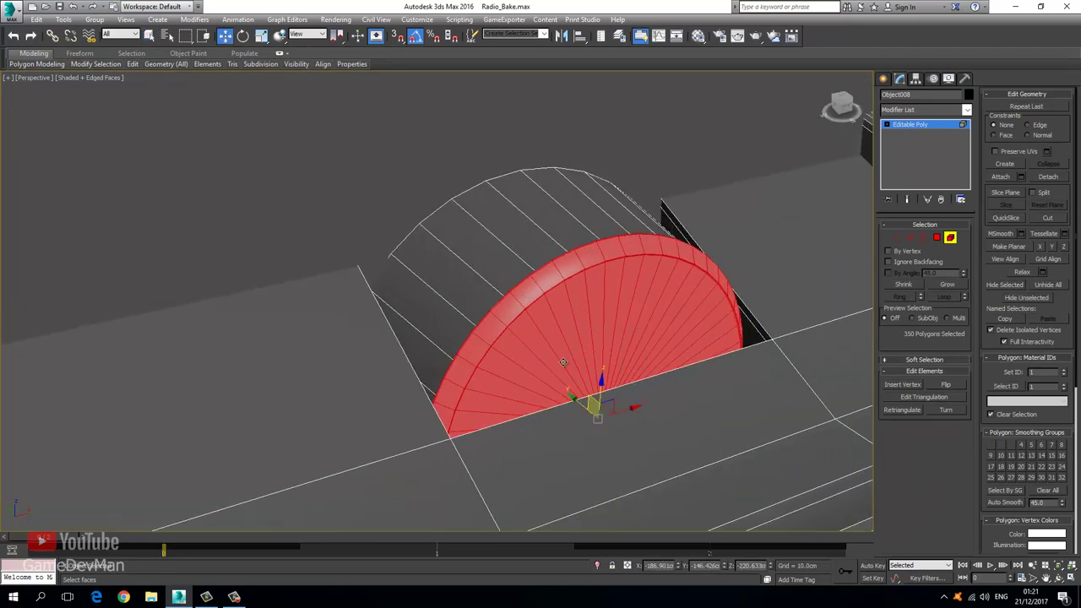
{"action": "left_click_drag", "start_coordinate": [572, 398], "coordinate": [634, 453]}
{"action": "right_click", "coordinate": [634, 452]}
{"action": "left_click", "coordinate": [919, 124]}
{"action": "left_click", "coordinate": [920, 113]}
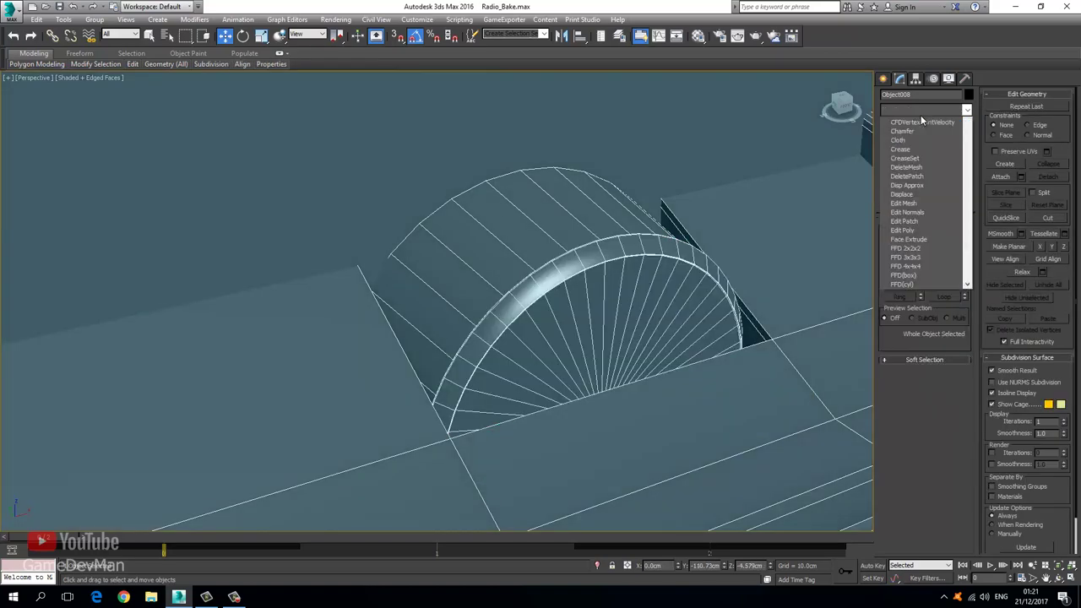
{"action": "type", "text": "pro"}
{"action": "key", "text": "Return"}
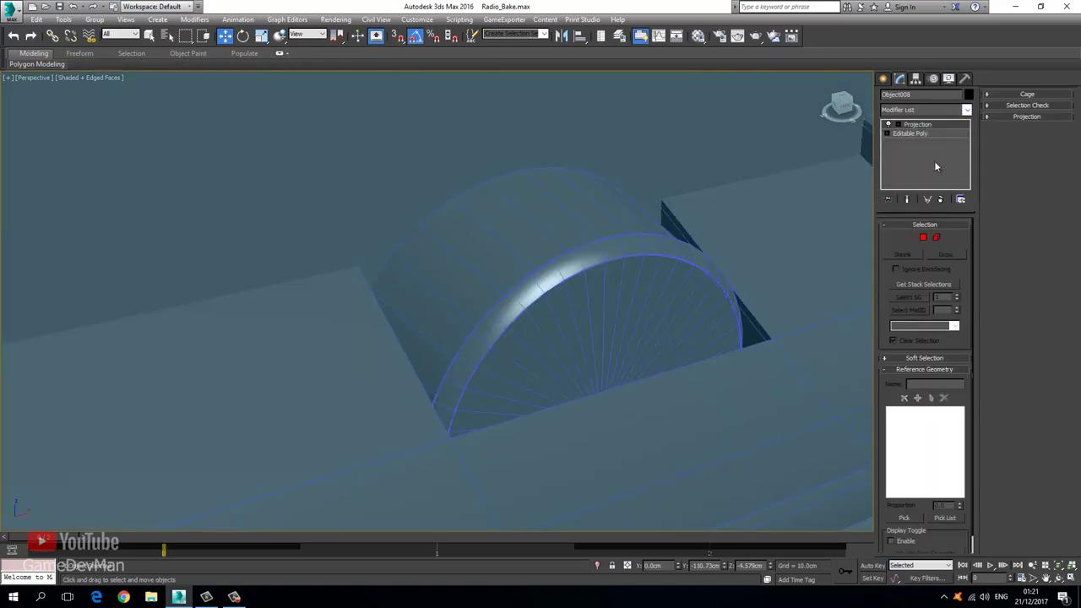
{"action": "left_click", "coordinate": [911, 133]}
Apply an Unwrap UVW modifier to the radio's Editable Poly and open its UV editor
{"action": "left_click", "coordinate": [932, 110]}
{"action": "type", "text": "uv"}
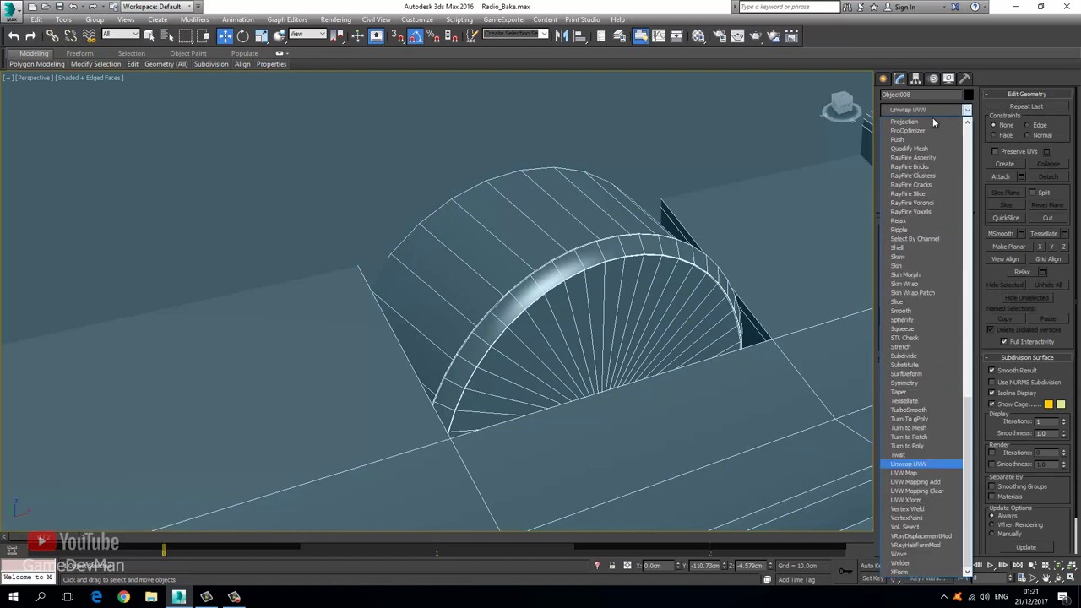
{"action": "key", "text": "Up"}
{"action": "key", "text": "Return"}
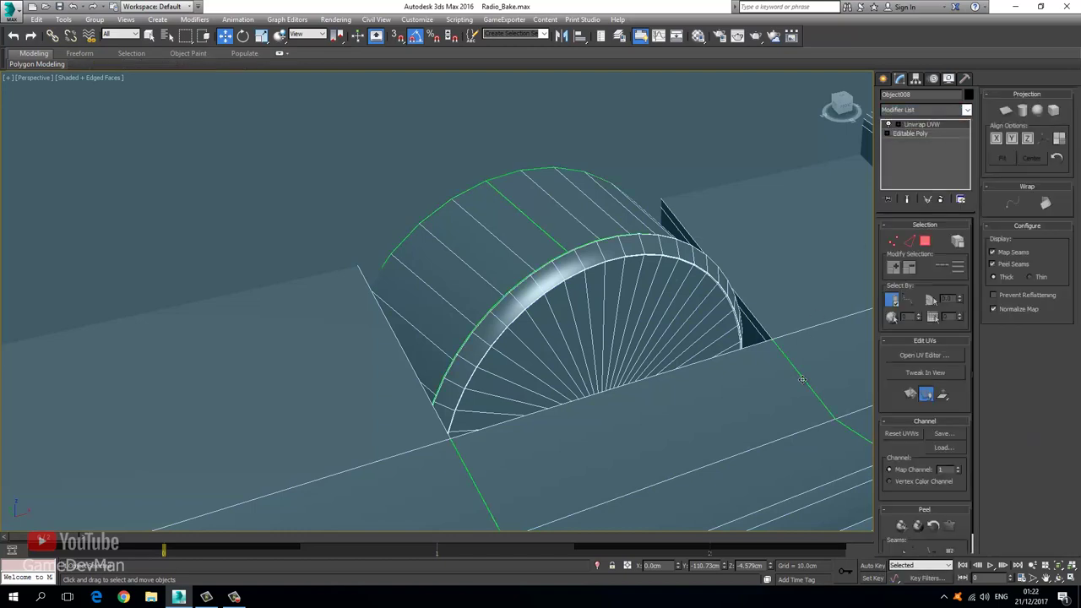
{"action": "left_click", "coordinate": [901, 355]}
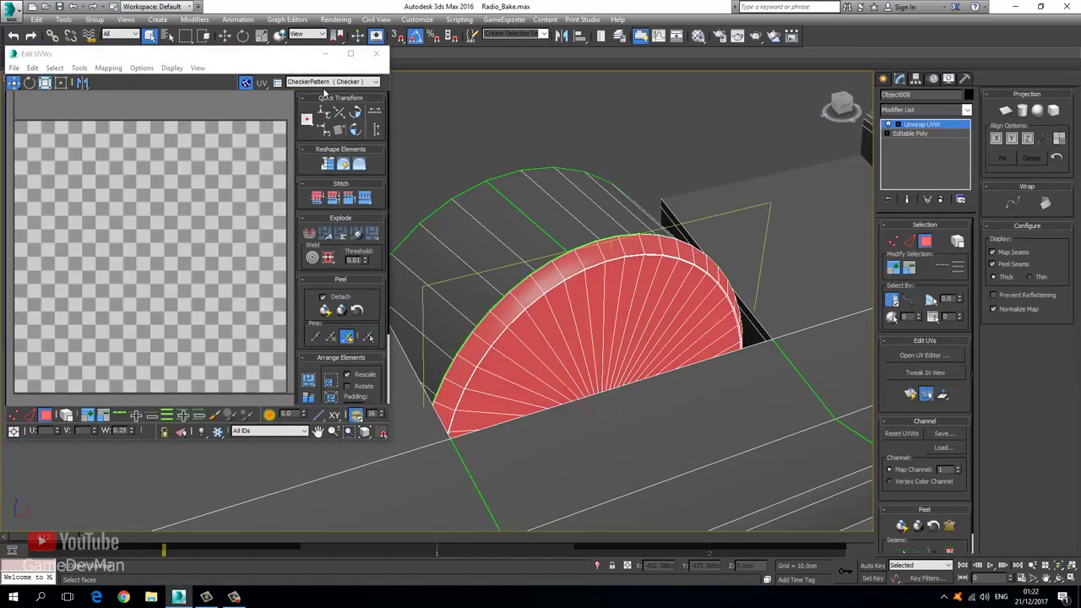
Replace the new UV editor's checker background with a Camera Map Per Pixel map
{"action": "left_click", "coordinate": [328, 82]}
{"action": "left_click", "coordinate": [313, 113]}
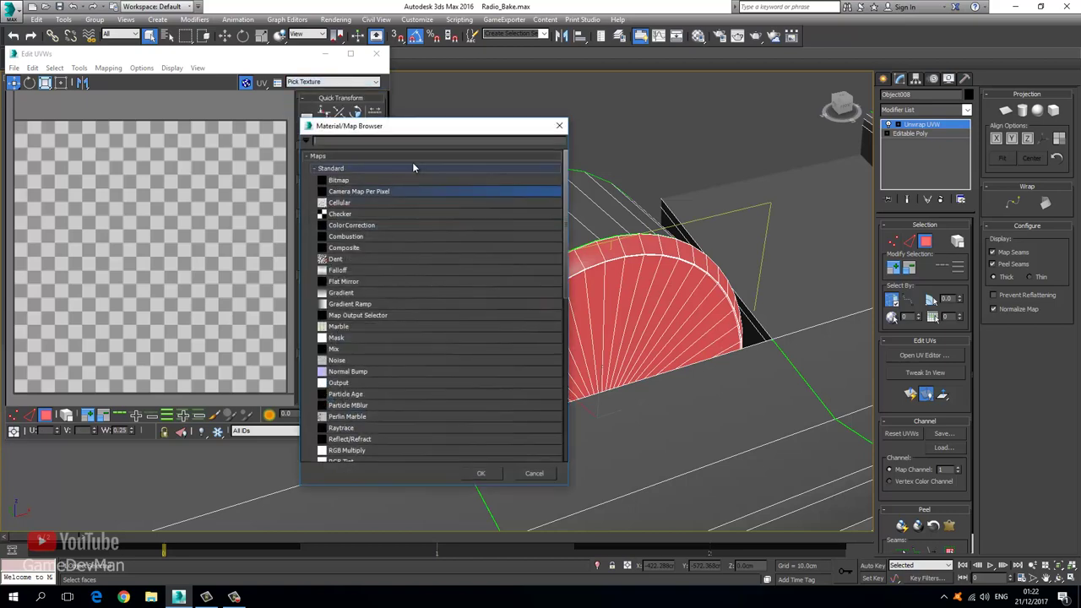
{"action": "double_click", "coordinate": [364, 192]}
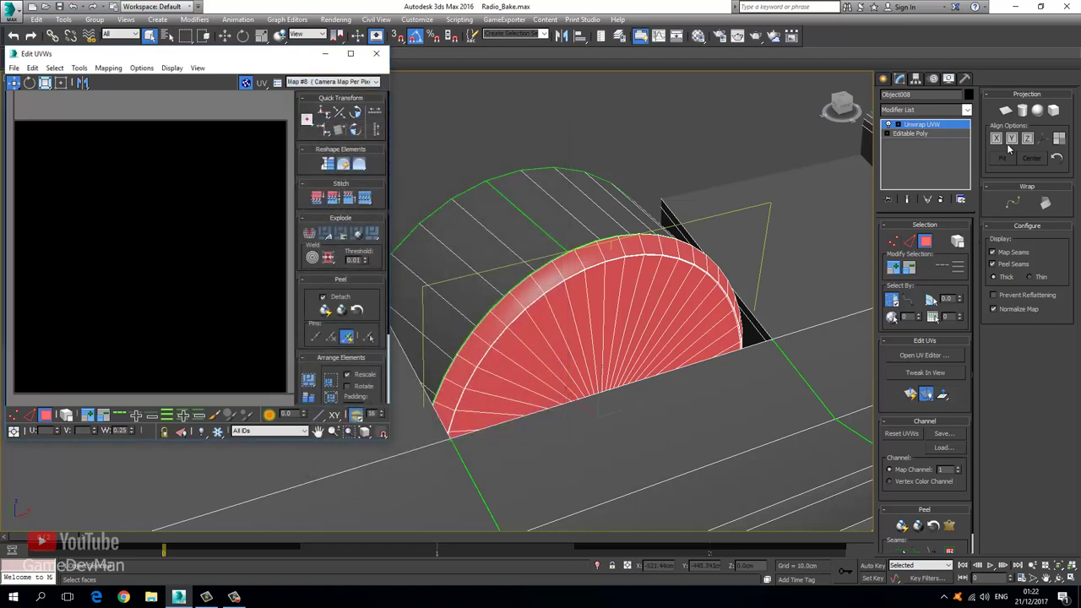
Turn off Normalize Map and apply a planar projection to the tuning wheel's selected faces
{"action": "left_click", "coordinate": [1016, 309]}
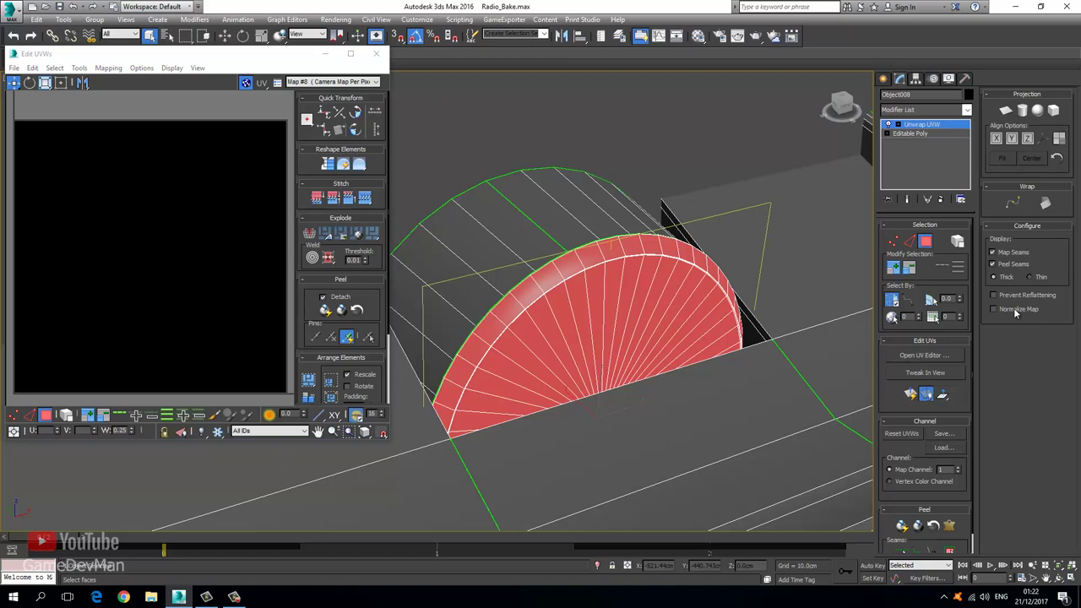
{"action": "left_click", "coordinate": [1004, 111]}
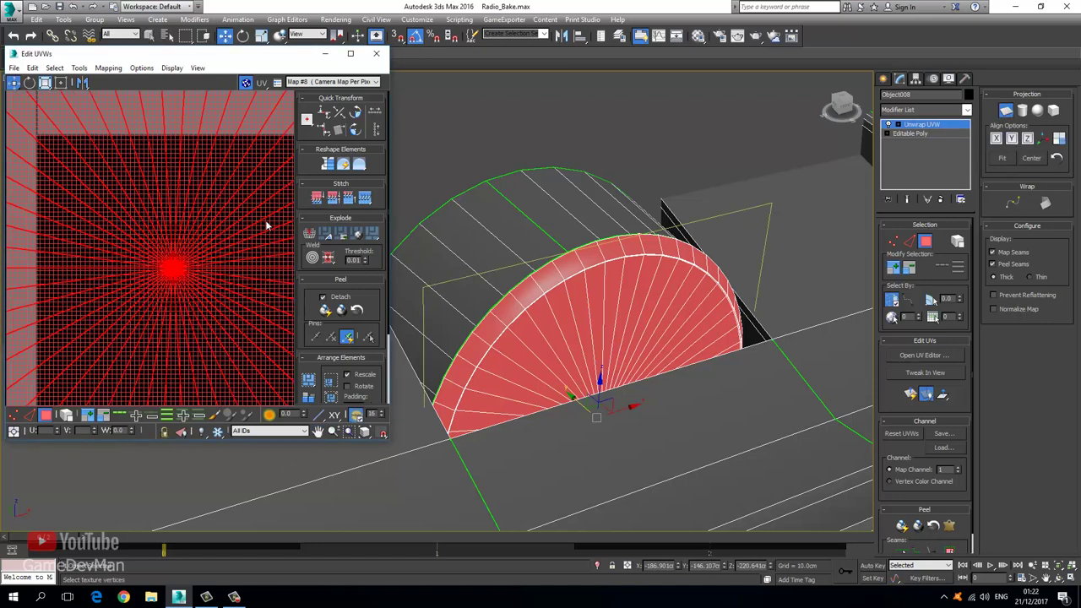
{"action": "scroll", "coordinate": [206, 215], "scroll_direction": "down", "scroll_amount": 5}
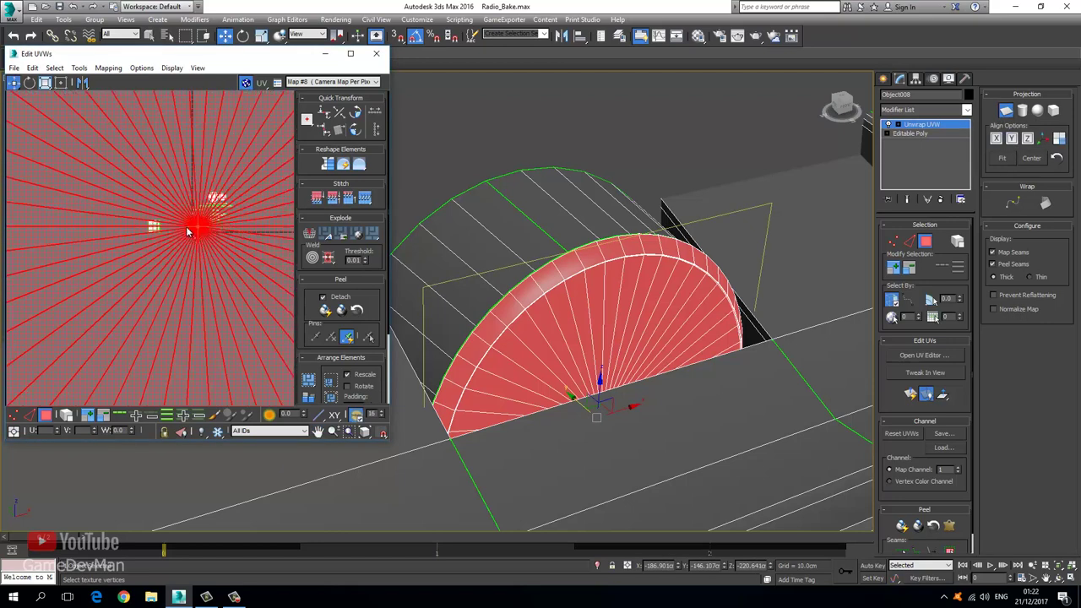
{"action": "left_click", "coordinate": [909, 125]}
Move the wheel's circular shell clear of the UV tile and relax it by polygon angles with 100 iterations
{"action": "double_click", "coordinate": [229, 55]}
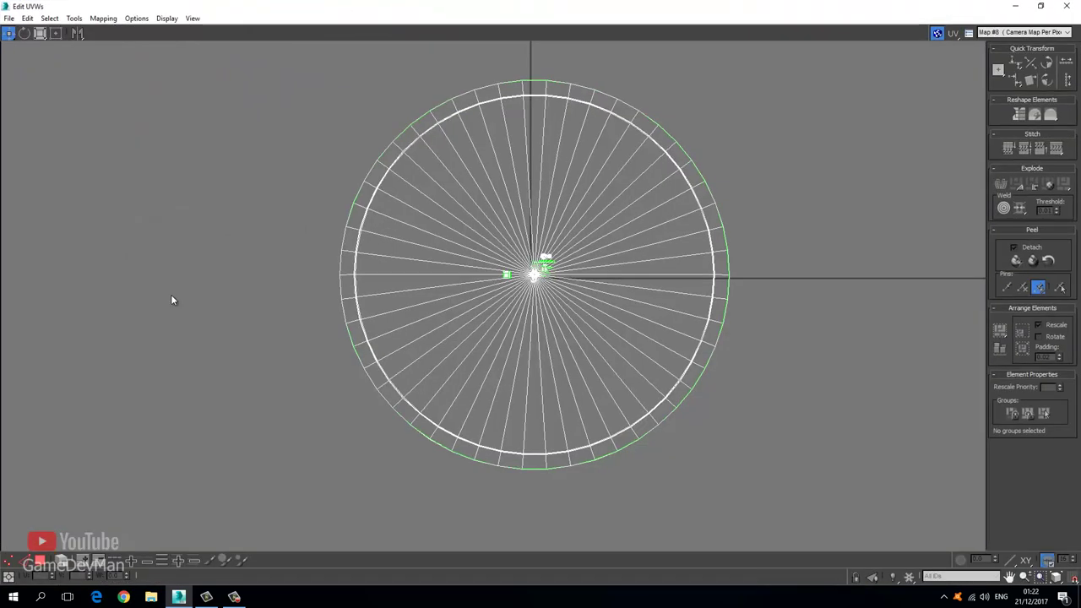
{"action": "left_click_drag", "start_coordinate": [468, 260], "coordinate": [243, 275]}
{"action": "left_click", "coordinate": [75, 18]}
{"action": "left_click", "coordinate": [98, 209]}
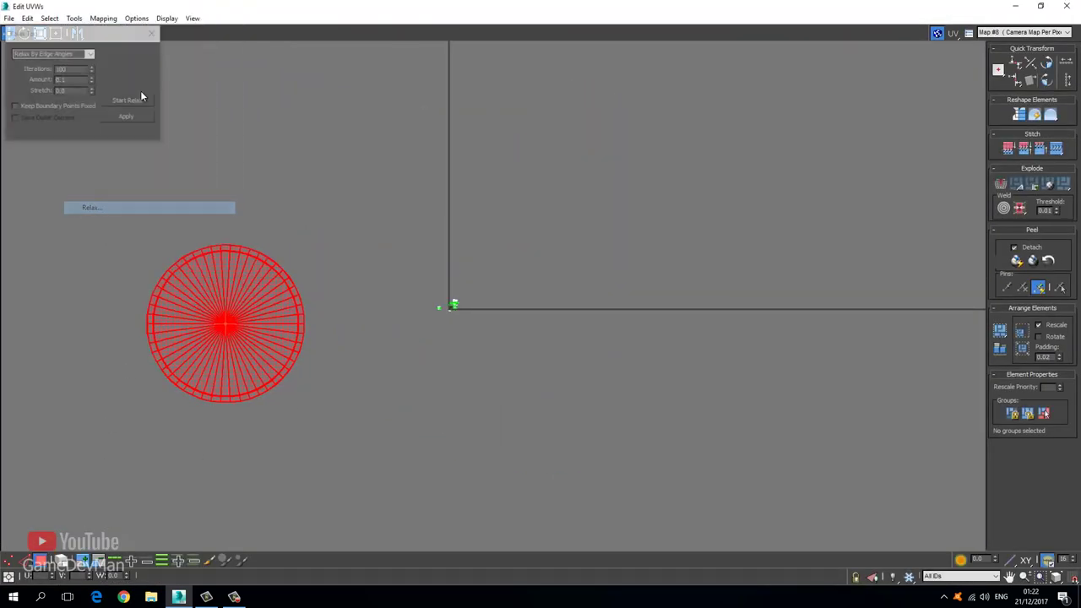
{"action": "left_click", "coordinate": [91, 53]}
{"action": "left_click", "coordinate": [85, 65]}
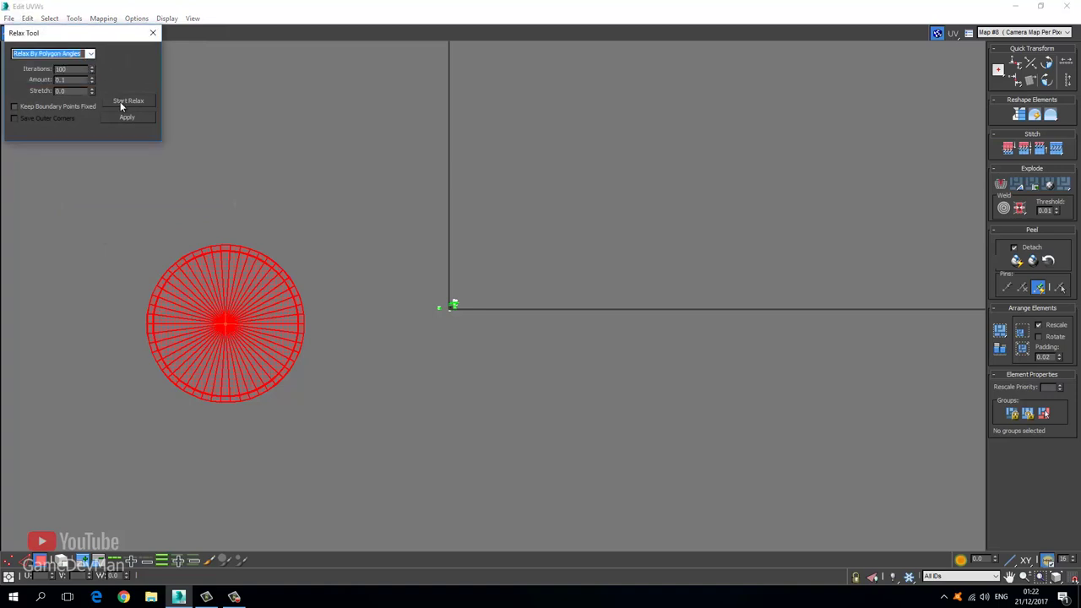
{"action": "left_click", "coordinate": [120, 102]}
{"action": "left_click", "coordinate": [153, 33]}
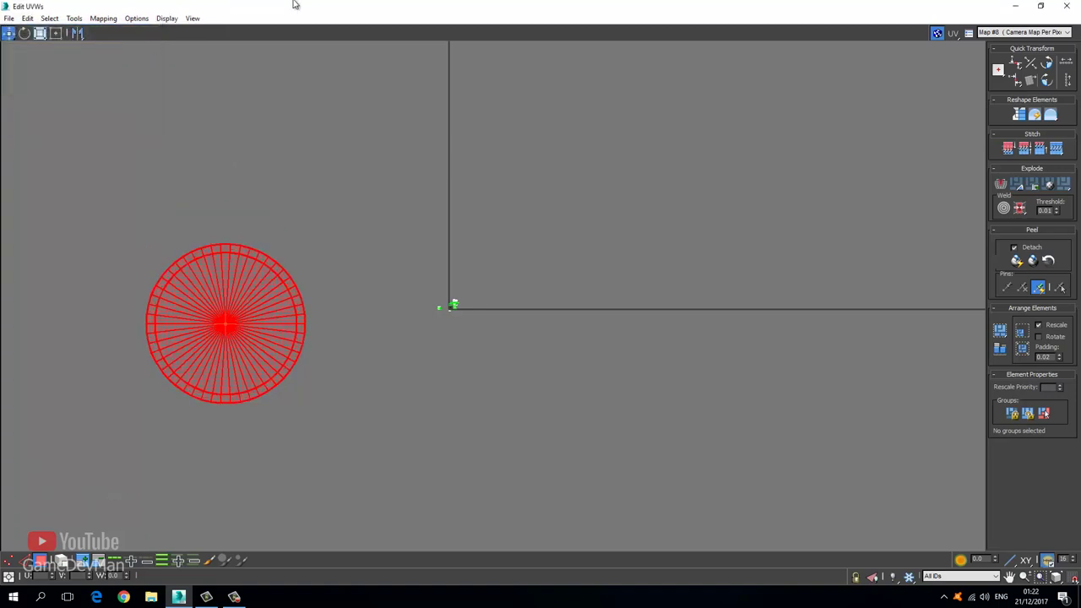
Select the curved band behind the wheel's rim by element and apply a cylindrical projection to it
{"action": "double_click", "coordinate": [296, 3]}
{"action": "left_click", "coordinate": [513, 219]}
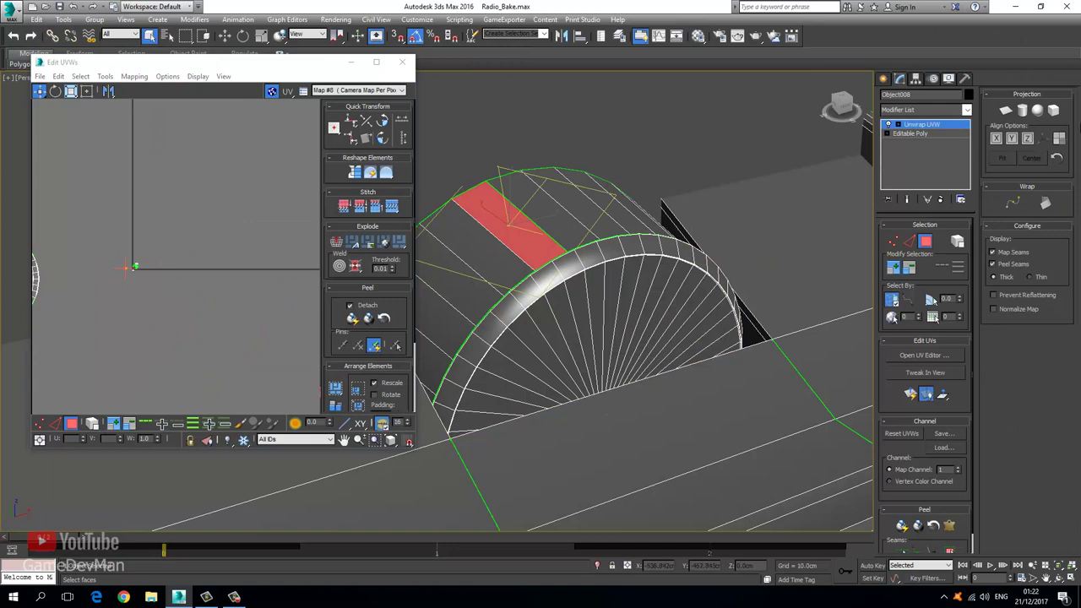
{"action": "left_click", "coordinate": [958, 242]}
{"action": "left_click", "coordinate": [584, 218]}
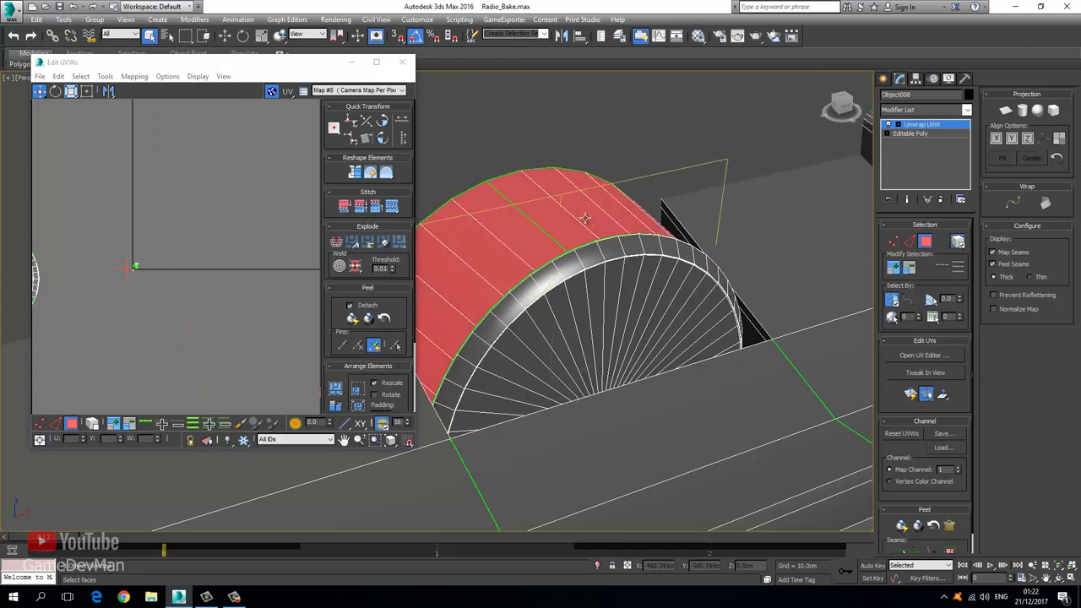
{"action": "left_click", "coordinate": [1022, 112]}
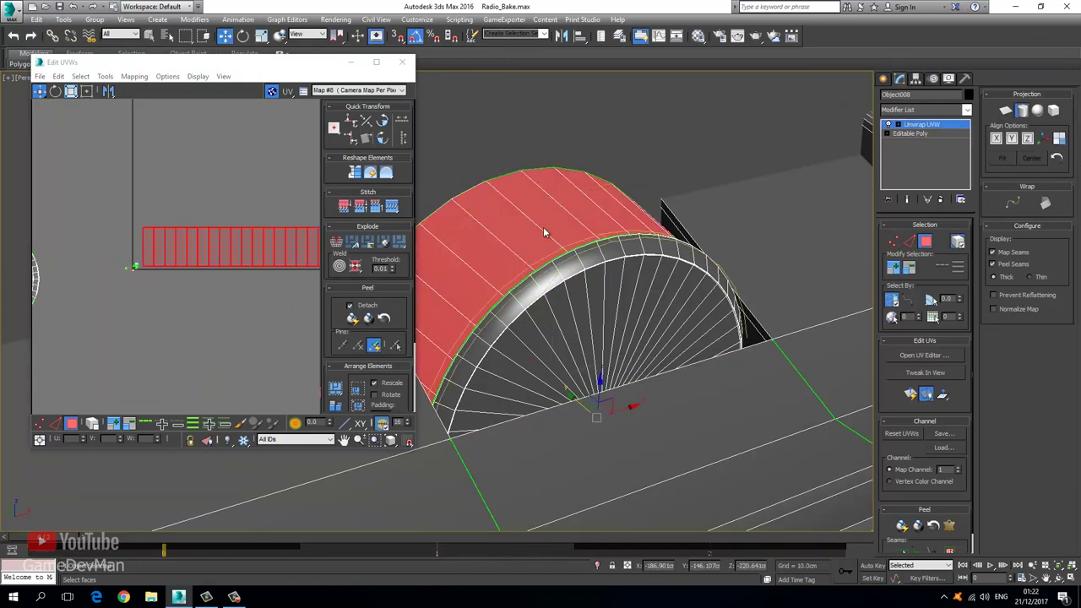
{"action": "left_click", "coordinate": [931, 126]}
Enlarge the UV editor and move the band's strip out of the UV tile to below the wheel's circular shell
{"action": "left_click_drag", "start_coordinate": [265, 64], "coordinate": [501, 7]}
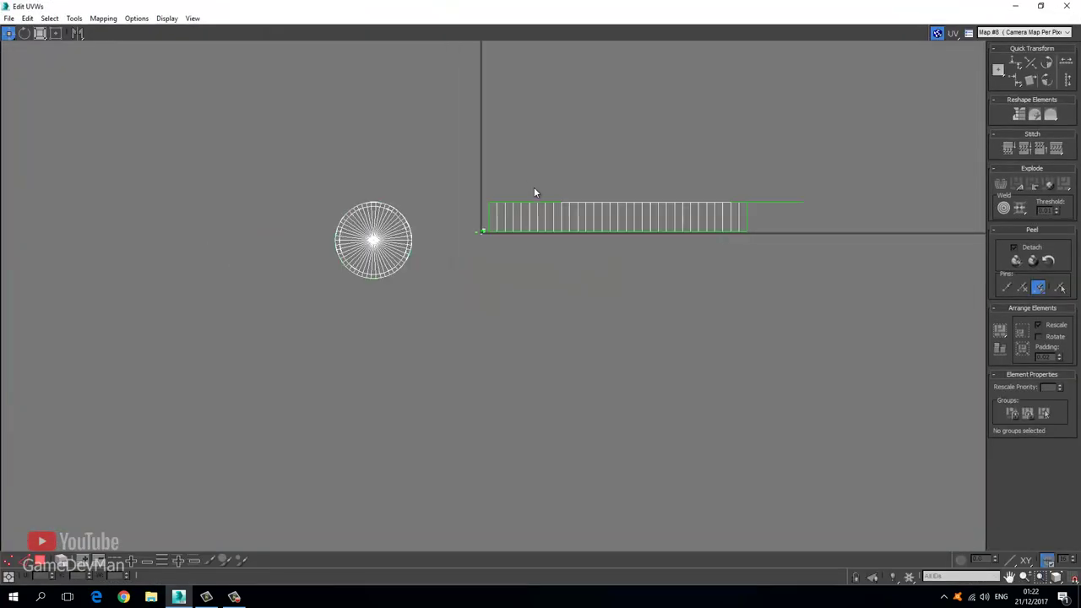
{"action": "scroll", "coordinate": [534, 193], "scroll_direction": "down", "scroll_amount": 2}
{"action": "left_click", "coordinate": [40, 563]}
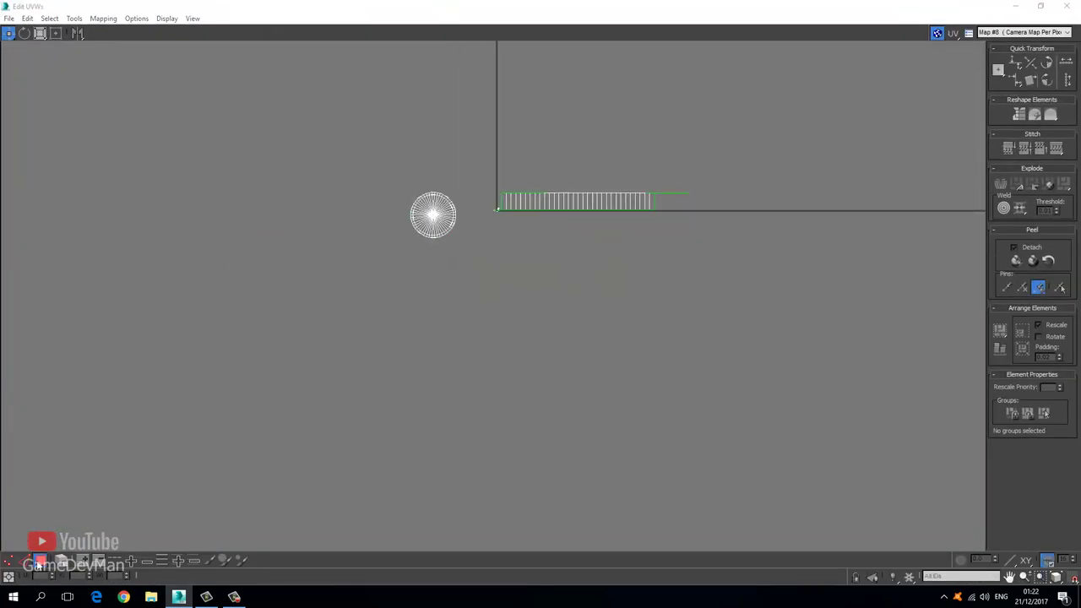
{"action": "left_click", "coordinate": [552, 203]}
{"action": "left_click_drag", "start_coordinate": [540, 204], "coordinate": [428, 318]}
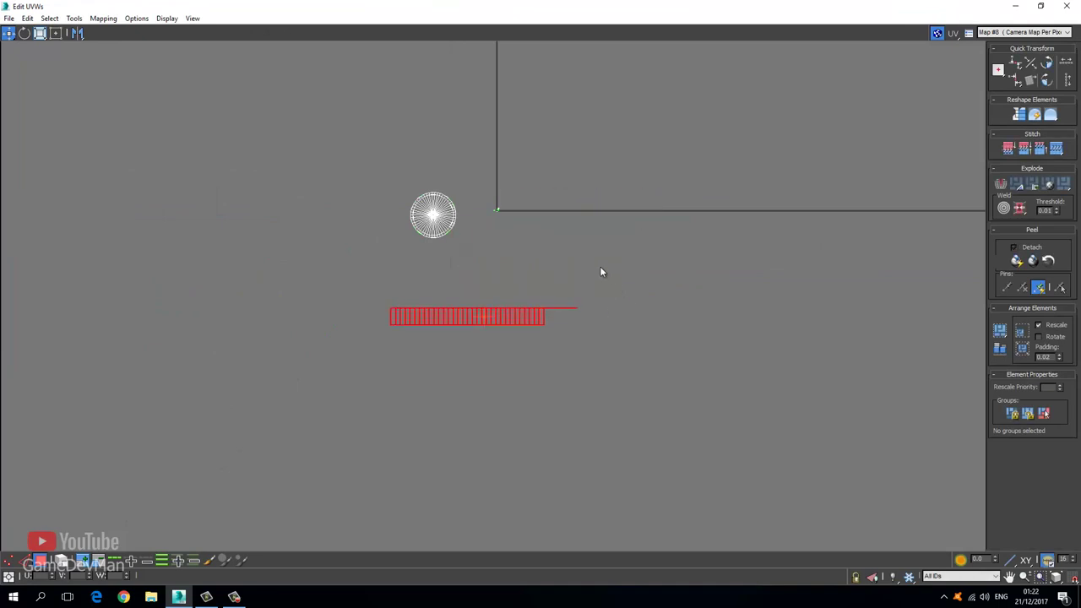
Select the flat line of UVs extending beyond the strip and examine the matching cap face on the model in wireframe
{"action": "left_click_drag", "start_coordinate": [597, 267], "coordinate": [555, 321]}
{"action": "left_click_drag", "start_coordinate": [655, 5], "coordinate": [621, 39]}
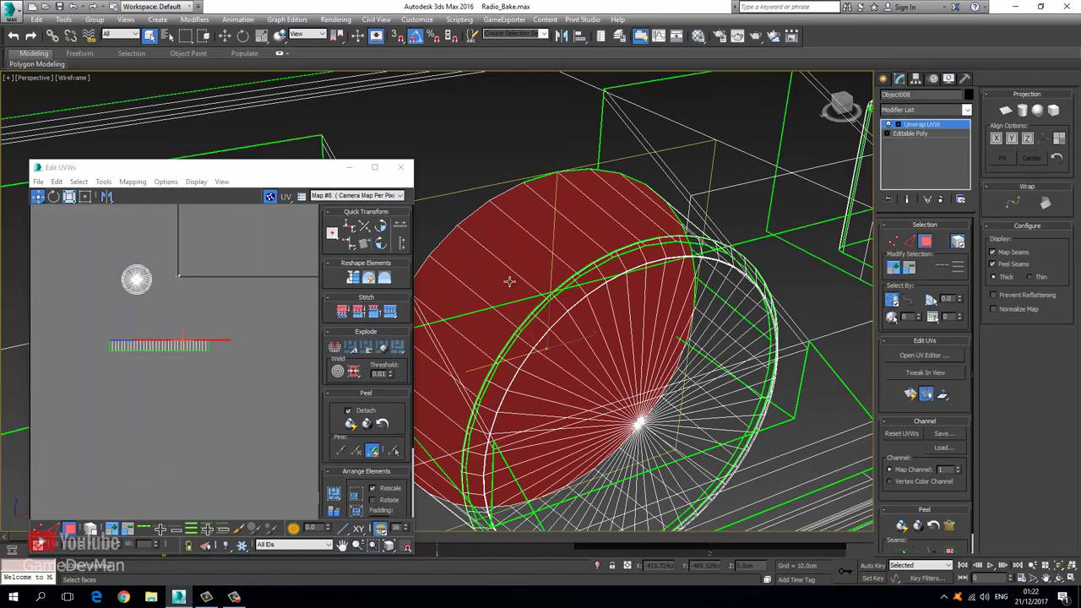
{"action": "middle_click_drag", "start_coordinate": [509, 281], "coordinate": [447, 279], "text": "alt"}
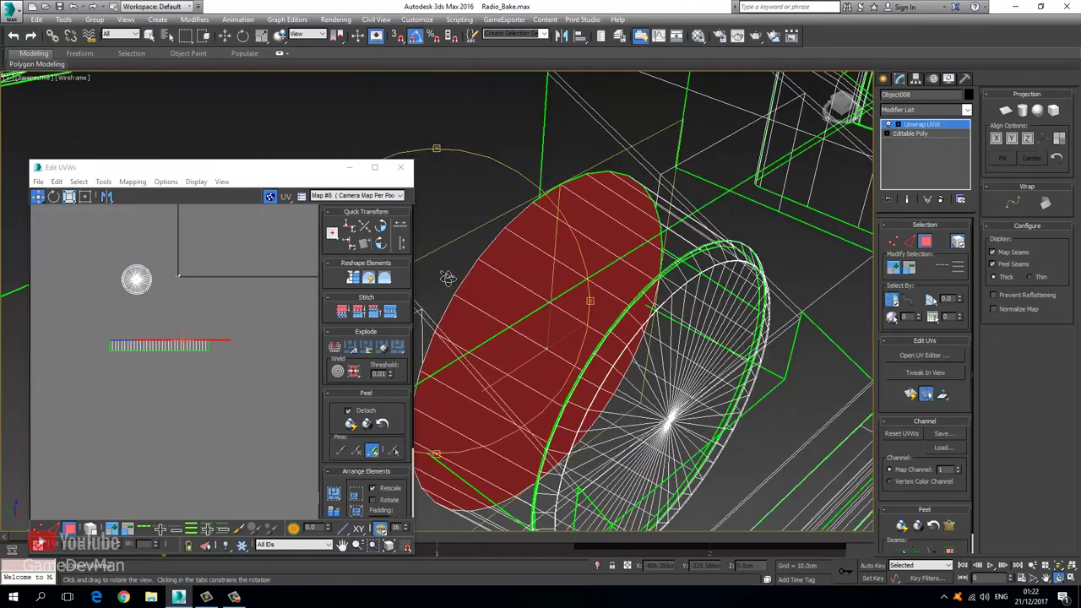
{"action": "right_click", "coordinate": [216, 337]}
{"action": "left_click", "coordinate": [209, 361]}
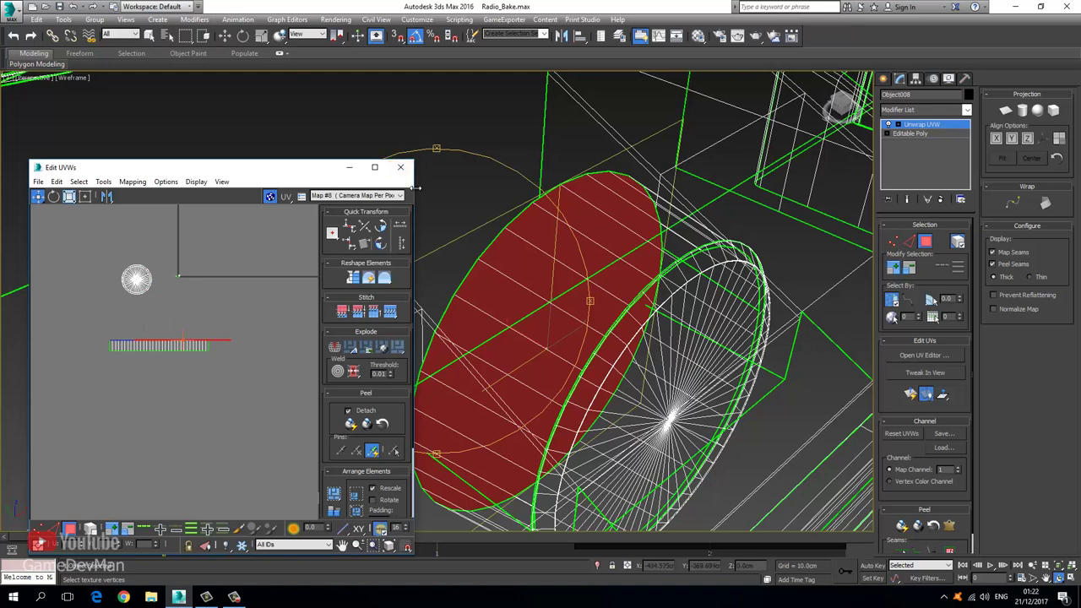
Convert the radio model to an Editable Poly and delete the selected hidden cap face behind the wheel
{"action": "left_click", "coordinate": [400, 168]}
{"action": "right_click", "coordinate": [517, 324]}
{"action": "mouse_move", "coordinate": [621, 439]}
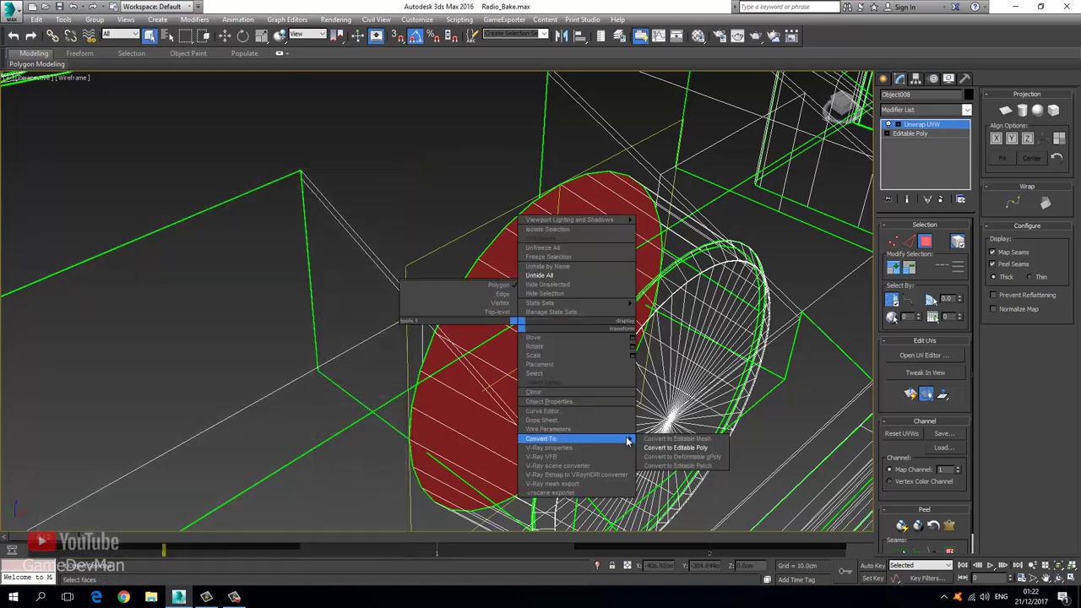
{"action": "left_click", "coordinate": [663, 448]}
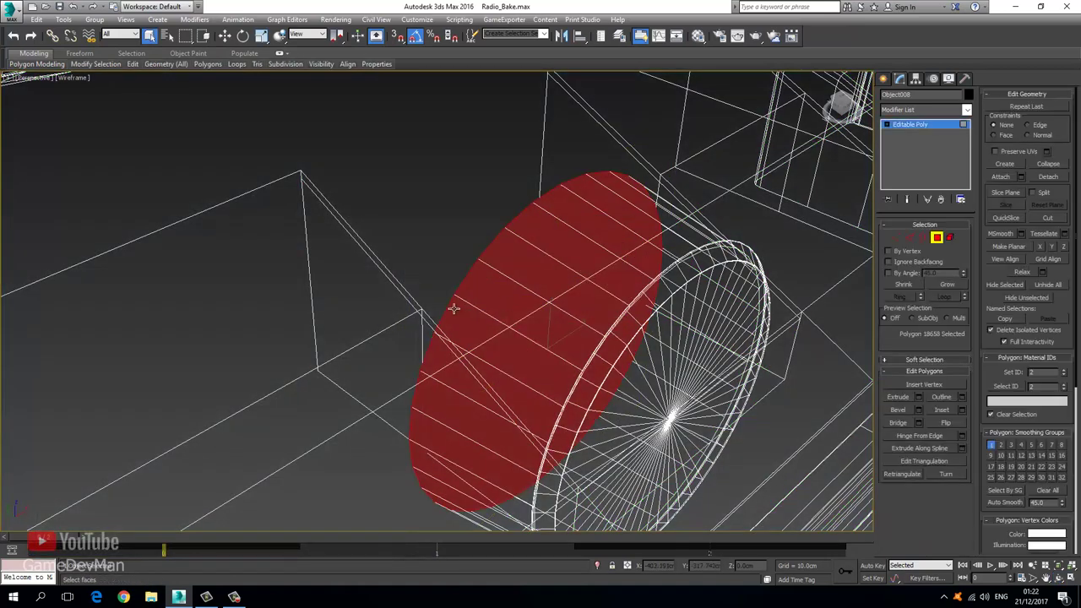
{"action": "left_click", "coordinate": [936, 237]}
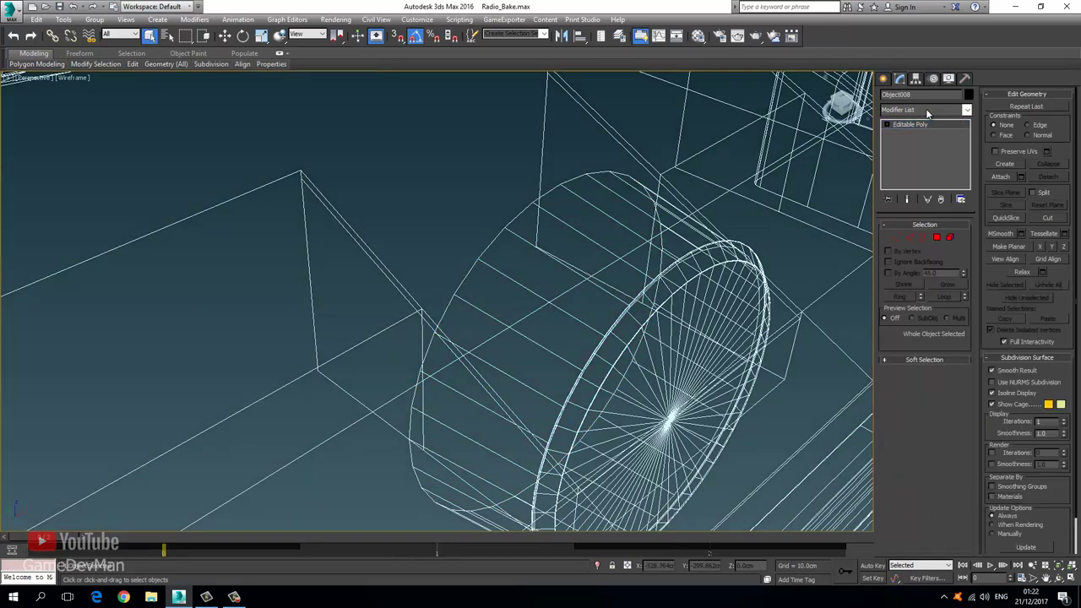
Add an Unwrap UVW modifier to the model and open its UV editor at full size for polygon selection
{"action": "left_click", "coordinate": [925, 110]}
{"action": "key", "text": "u"}
{"action": "key", "text": "u"}
{"action": "key", "text": "Up"}
{"action": "key", "text": "Return"}
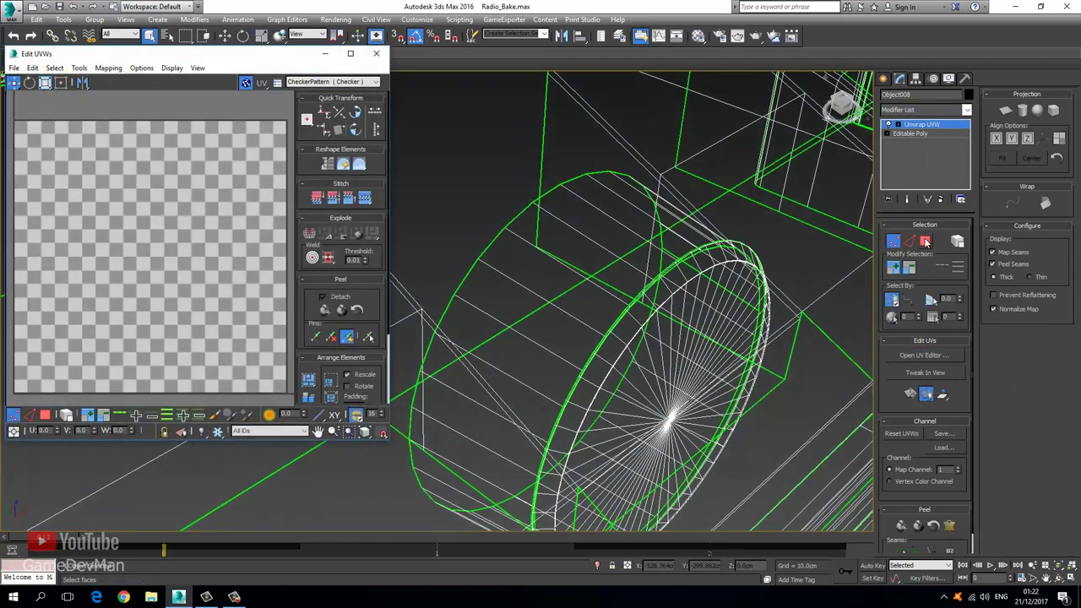
{"action": "double_click", "coordinate": [252, 55]}
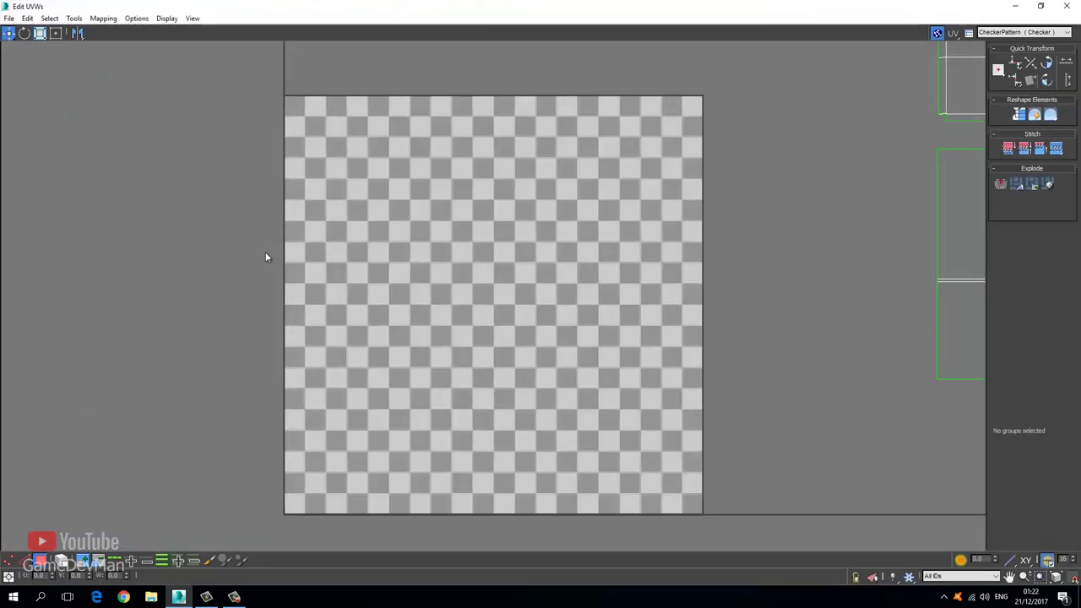
Check the UVs for inverted polygons, select the whole wheel strip and flip it horizontally
{"action": "scroll", "coordinate": [265, 258], "scroll_direction": "down", "scroll_amount": 12}
{"action": "middle_click_drag", "start_coordinate": [378, 300], "coordinate": [507, 287]}
{"action": "scroll", "coordinate": [410, 327], "scroll_direction": "down", "scroll_amount": 12}
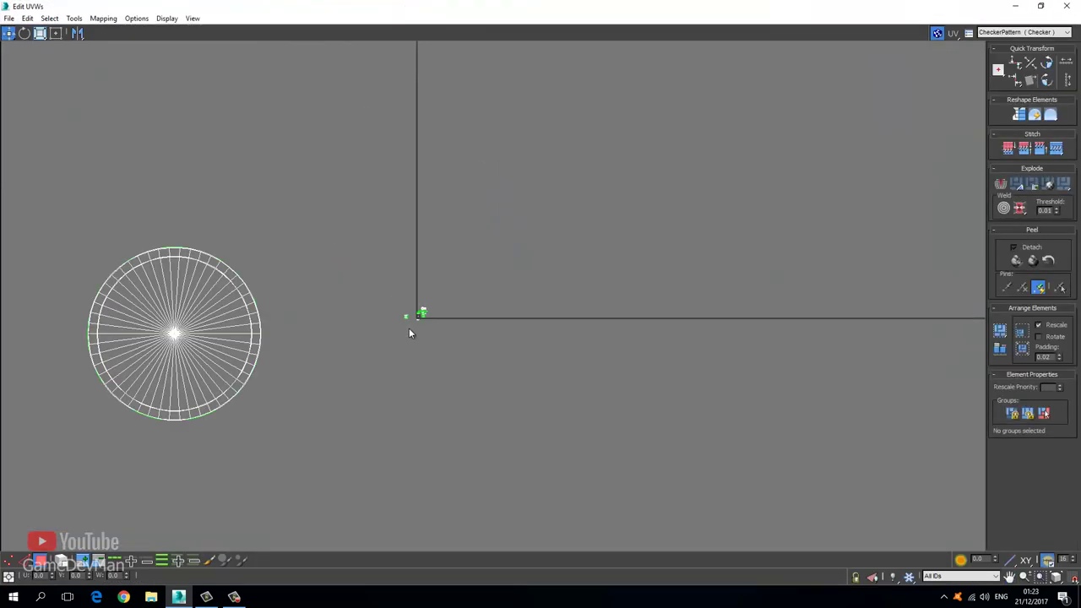
{"action": "middle_click_drag", "start_coordinate": [374, 338], "coordinate": [471, 293]}
{"action": "scroll", "coordinate": [358, 371], "scroll_direction": "down", "scroll_amount": 4}
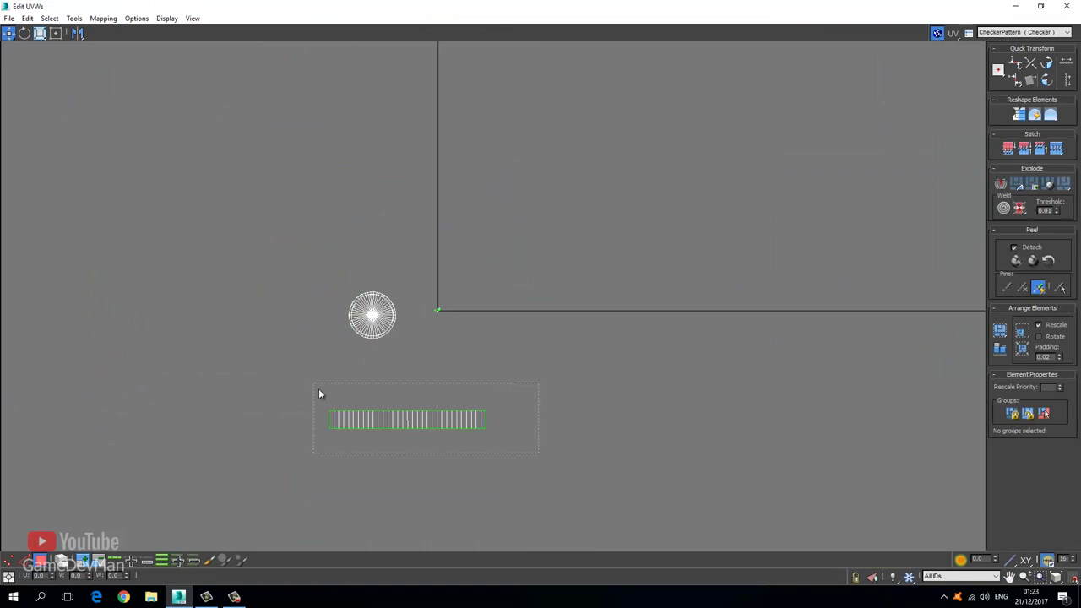
{"action": "left_click", "coordinate": [49, 18]}
{"action": "left_click", "coordinate": [74, 112]}
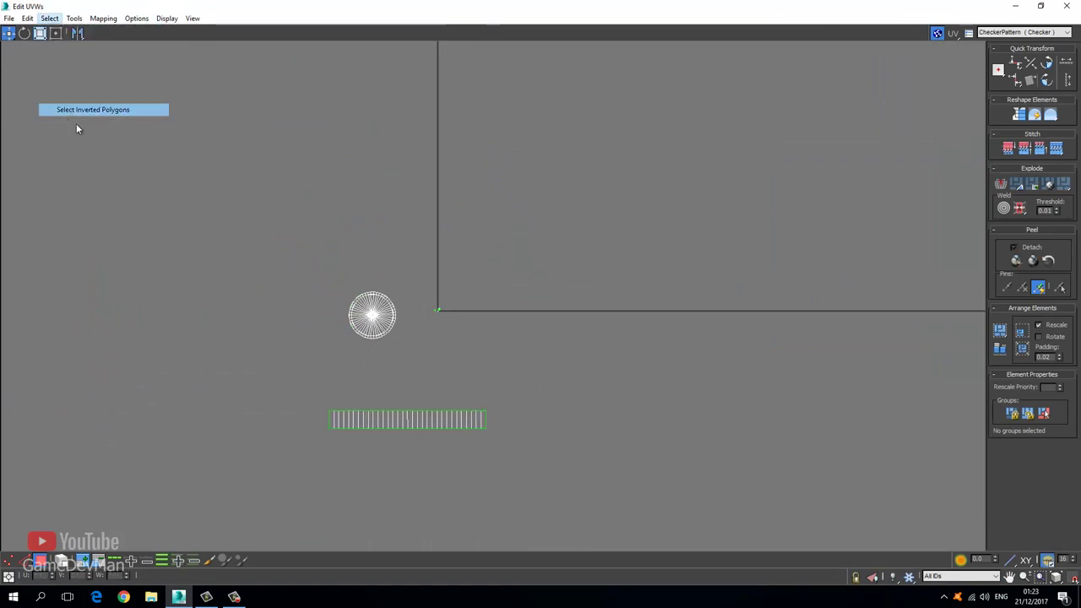
{"action": "left_click", "coordinate": [339, 414]}
{"action": "left_click", "coordinate": [295, 395]}
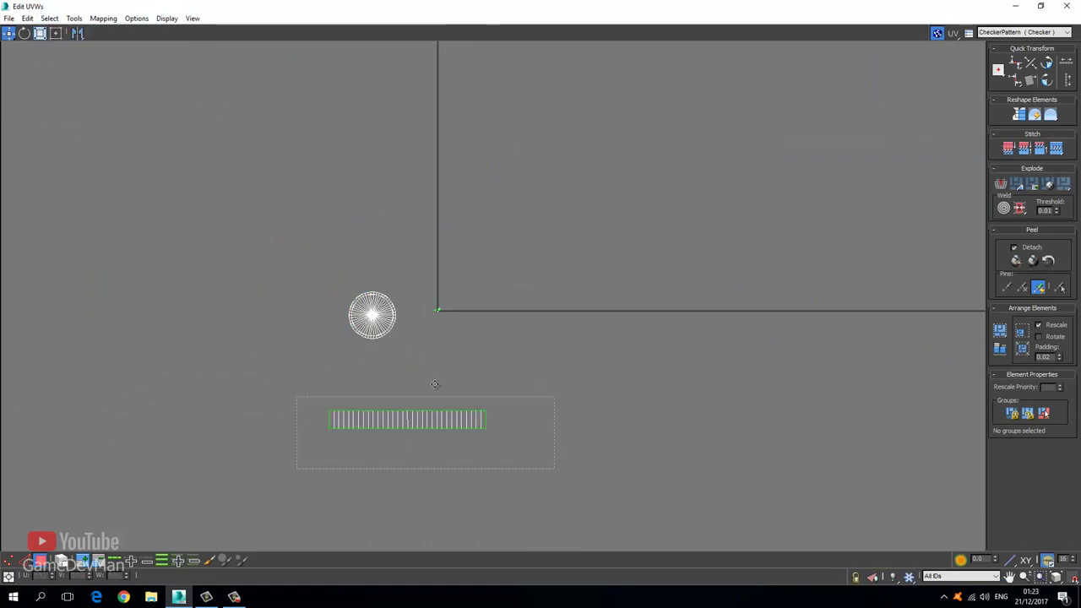
{"action": "left_click_drag", "start_coordinate": [296, 396], "coordinate": [553, 467]}
{"action": "left_click", "coordinate": [78, 18]}
{"action": "left_click", "coordinate": [87, 34]}
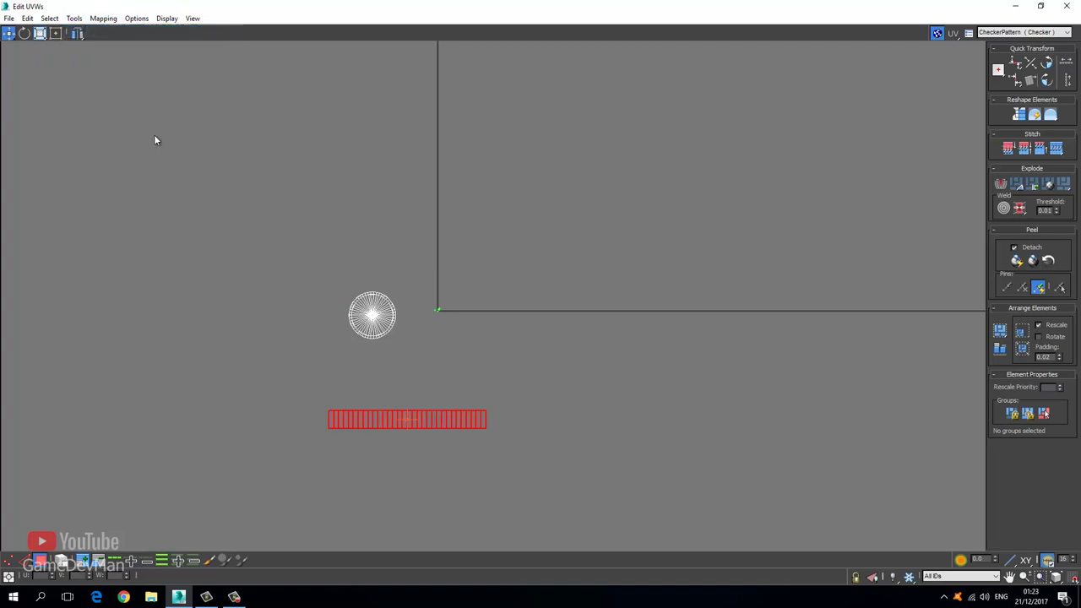
Move the strip closer to the wheel's circular shell and relax it by polygon angles with 100 iterations
{"action": "scroll", "coordinate": [357, 424], "scroll_direction": "up", "scroll_amount": 5}
{"action": "left_click_drag", "start_coordinate": [381, 427], "coordinate": [372, 321]}
{"action": "left_click", "coordinate": [74, 18]}
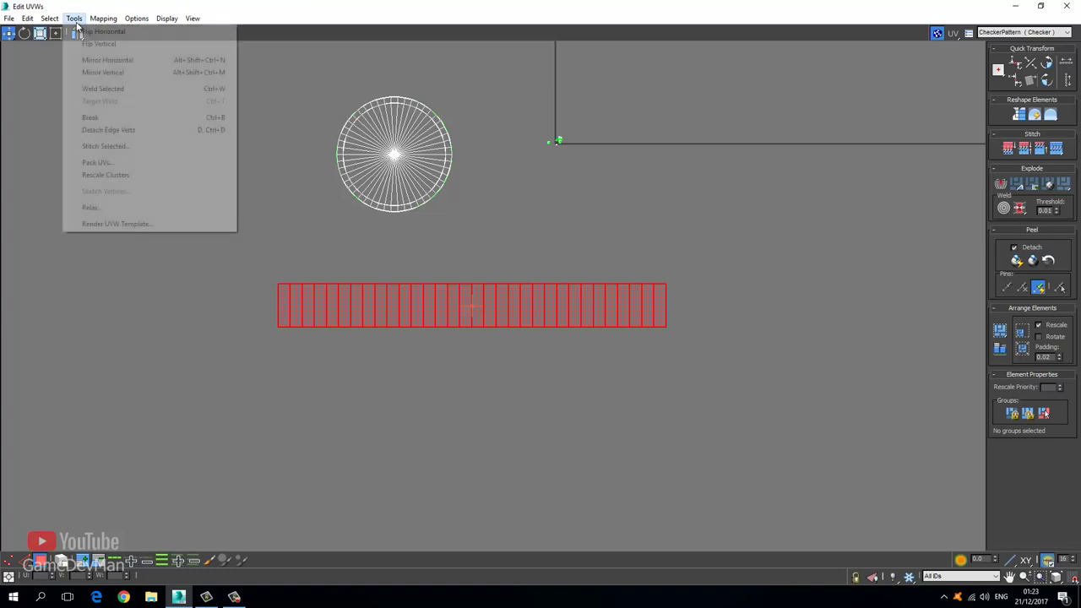
{"action": "left_click", "coordinate": [93, 208]}
{"action": "left_click", "coordinate": [89, 53]}
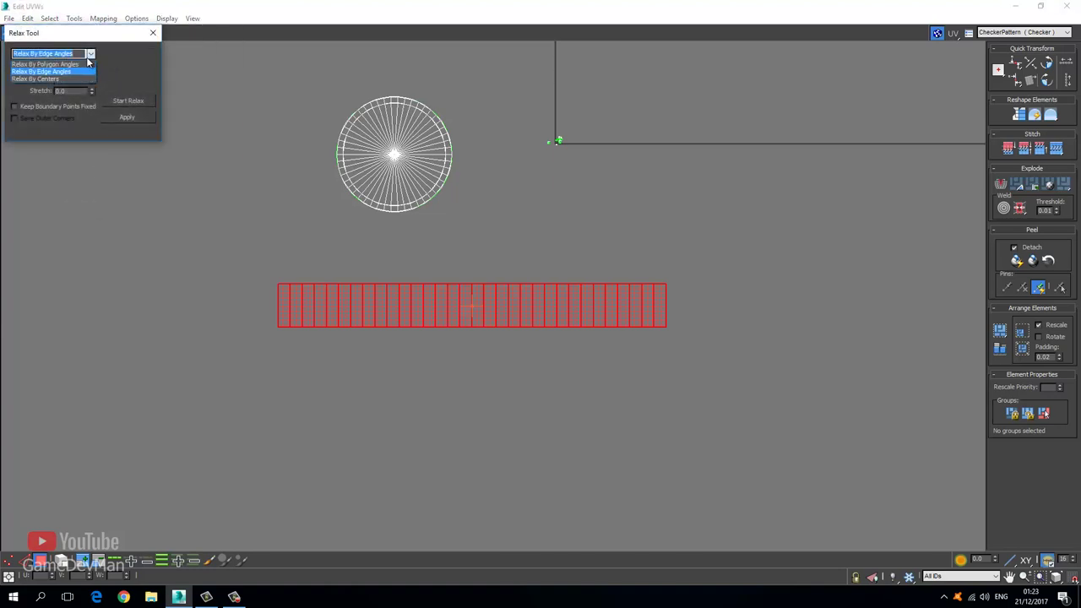
{"action": "left_click", "coordinate": [83, 62]}
{"action": "left_click", "coordinate": [128, 101]}
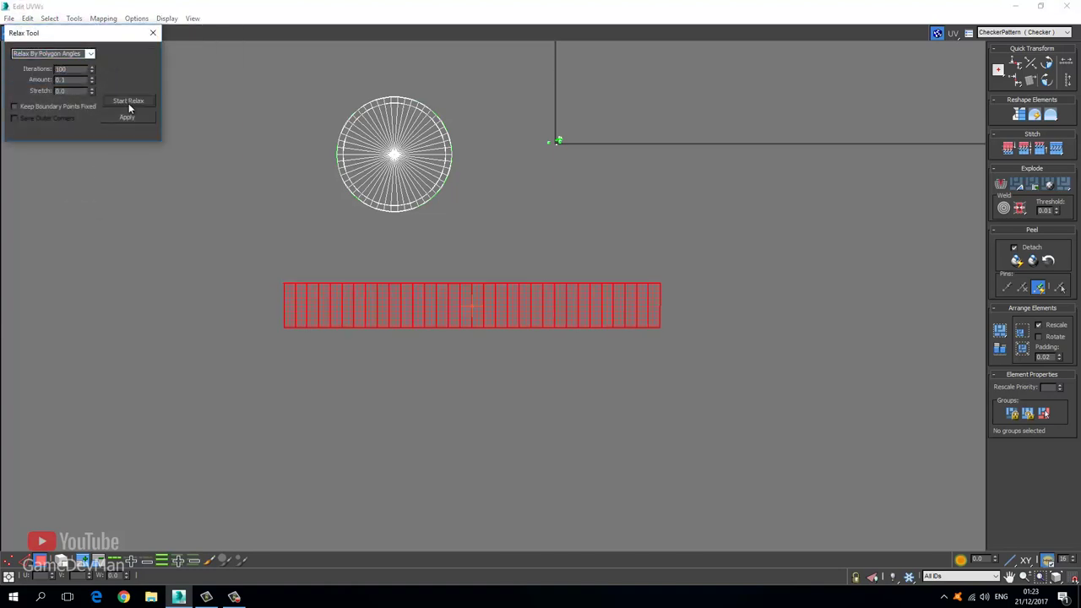
{"action": "left_click", "coordinate": [153, 31]}
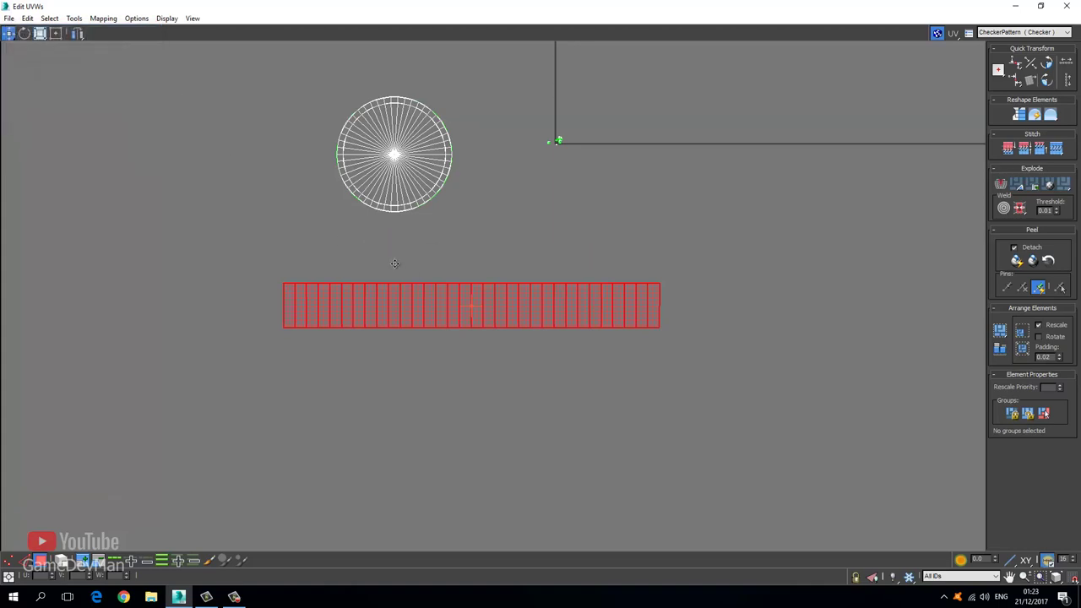
Place the strip directly beneath the wheel's circular shell and scale both shells up together
{"action": "left_click_drag", "start_coordinate": [418, 291], "coordinate": [377, 231]}
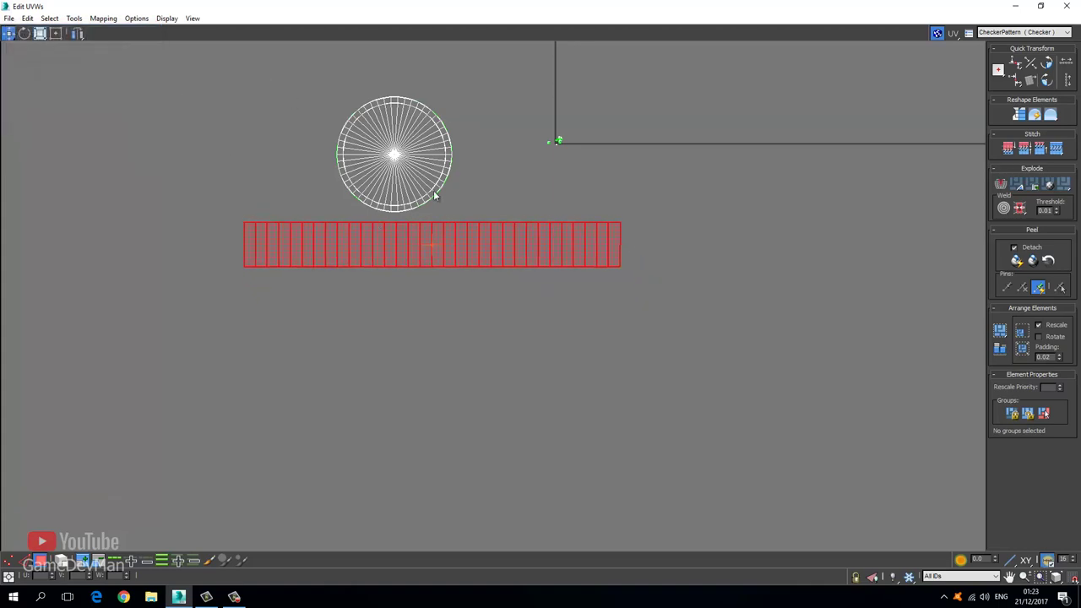
{"action": "key", "text": "ctrl+a"}
{"action": "left_click", "coordinate": [40, 32]}
{"action": "left_click_drag", "start_coordinate": [405, 152], "coordinate": [407, 285]}
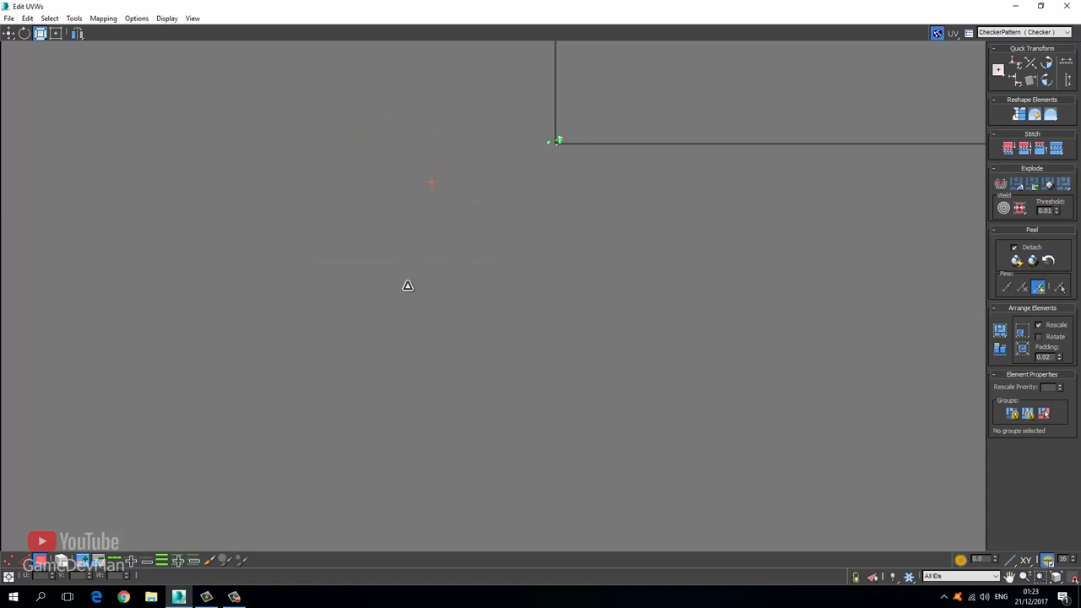
Move the wheel's circle and strip over to the finished knob shells beside the UV tile
{"action": "left_click", "coordinate": [8, 33]}
{"action": "scroll", "coordinate": [429, 195], "scroll_direction": "up", "scroll_amount": 3}
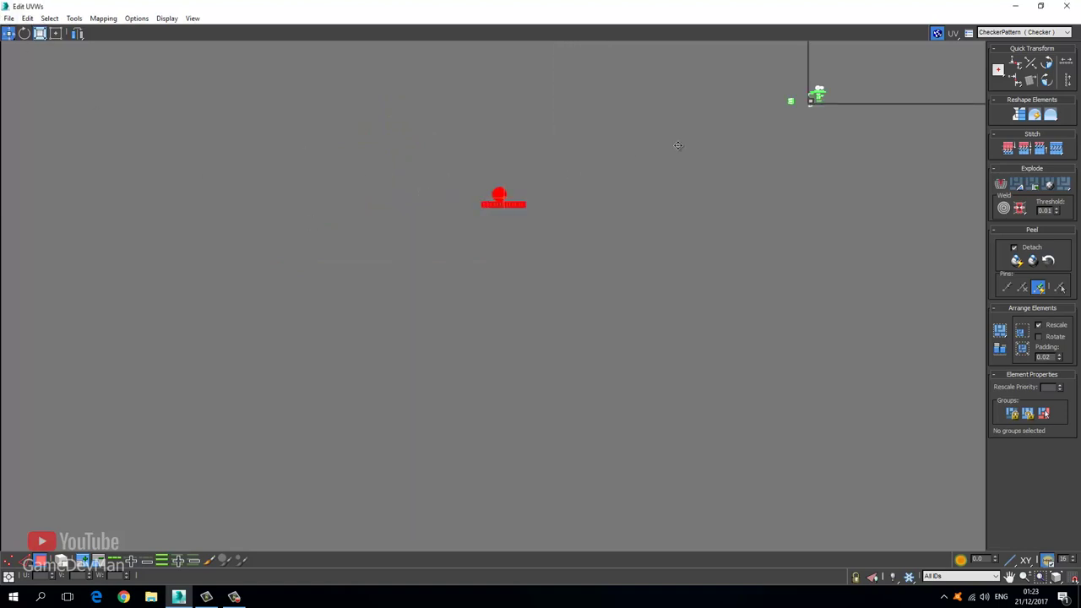
{"action": "left_click_drag", "start_coordinate": [677, 145], "coordinate": [814, 83]}
{"action": "scroll", "coordinate": [815, 83], "scroll_direction": "up", "scroll_amount": 7}
{"action": "middle_click_drag", "start_coordinate": [815, 84], "coordinate": [615, 250]}
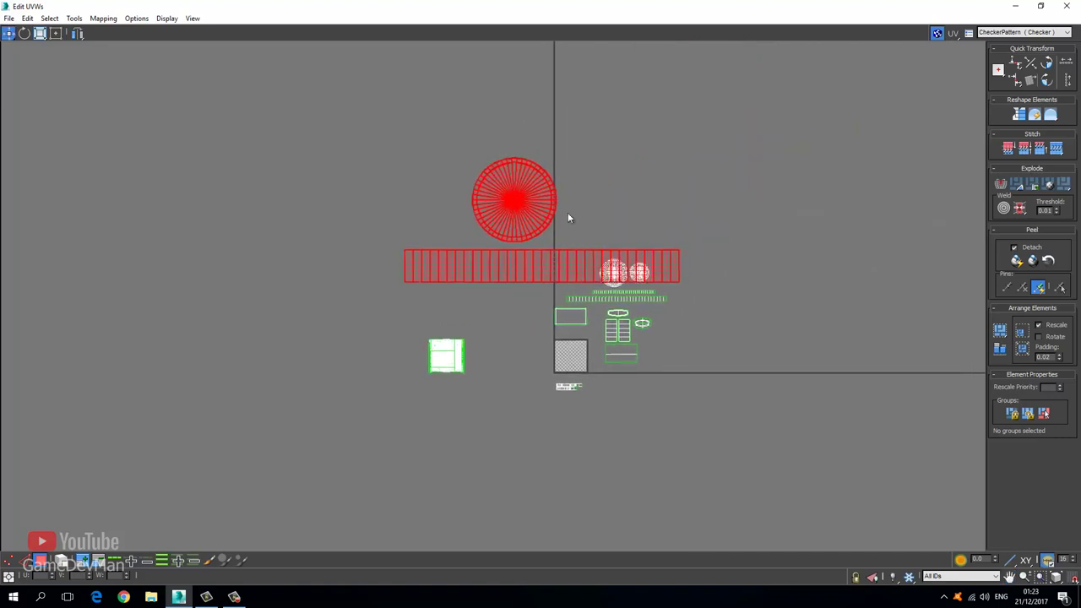
{"action": "left_click_drag", "start_coordinate": [530, 199], "coordinate": [605, 267]}
Scale the circle and strip down to roughly the knob shells' size and position them above those shells
{"action": "left_click", "coordinate": [39, 33]}
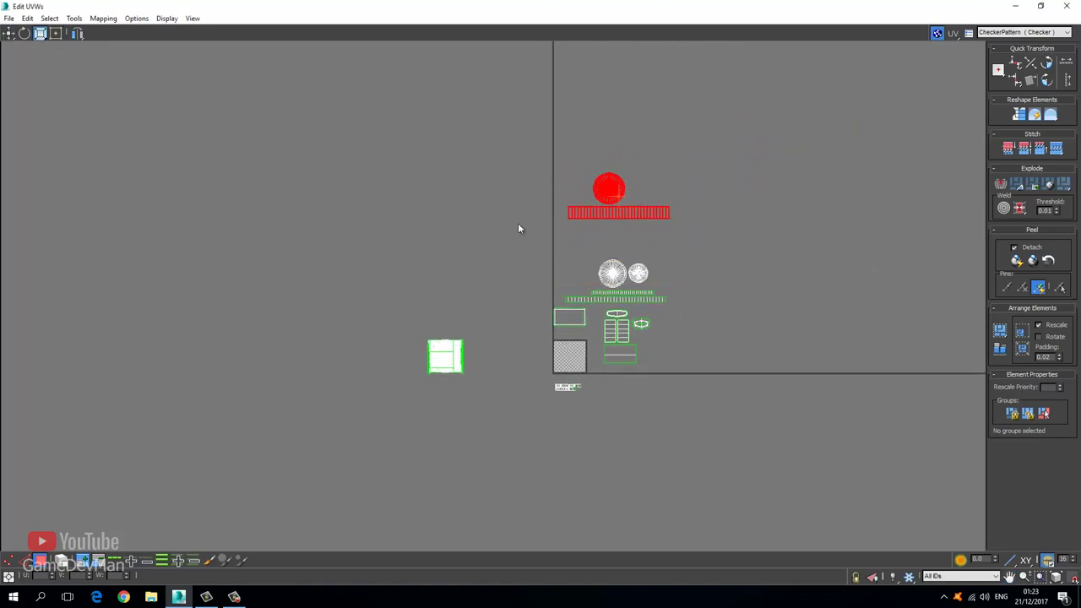
{"action": "left_click", "coordinate": [9, 34]}
{"action": "scroll", "coordinate": [553, 219], "scroll_direction": "up", "scroll_amount": 5}
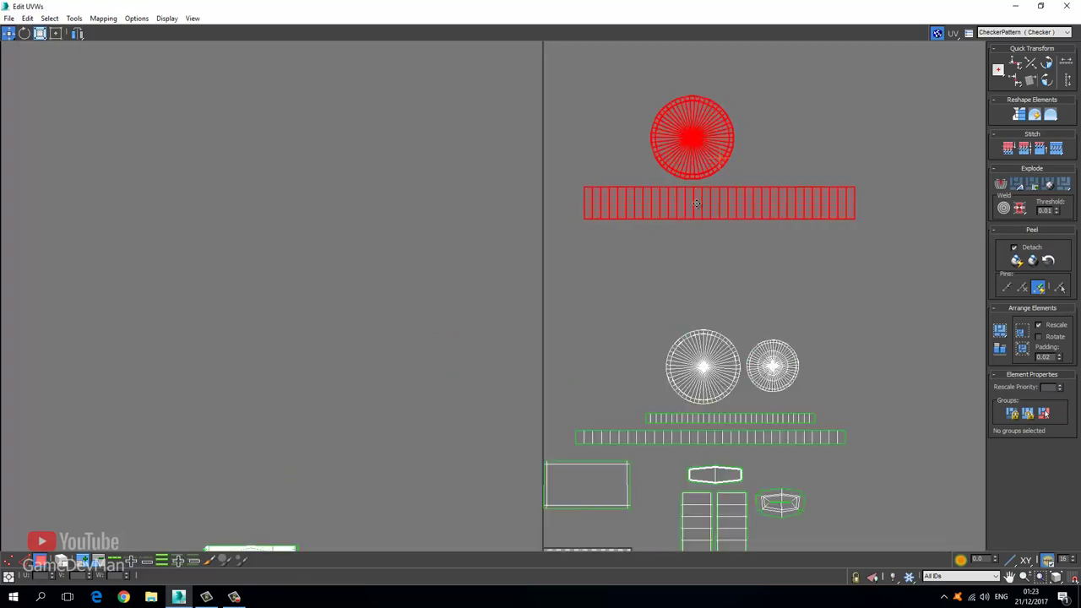
{"action": "middle_click_drag", "start_coordinate": [707, 162], "coordinate": [705, 236]}
{"action": "left_click_drag", "start_coordinate": [705, 236], "coordinate": [713, 245]}
Close the UV editor and collapse the unwrapped radio model to an Editable Poly
{"action": "left_click_drag", "start_coordinate": [515, 4], "coordinate": [272, 91]}
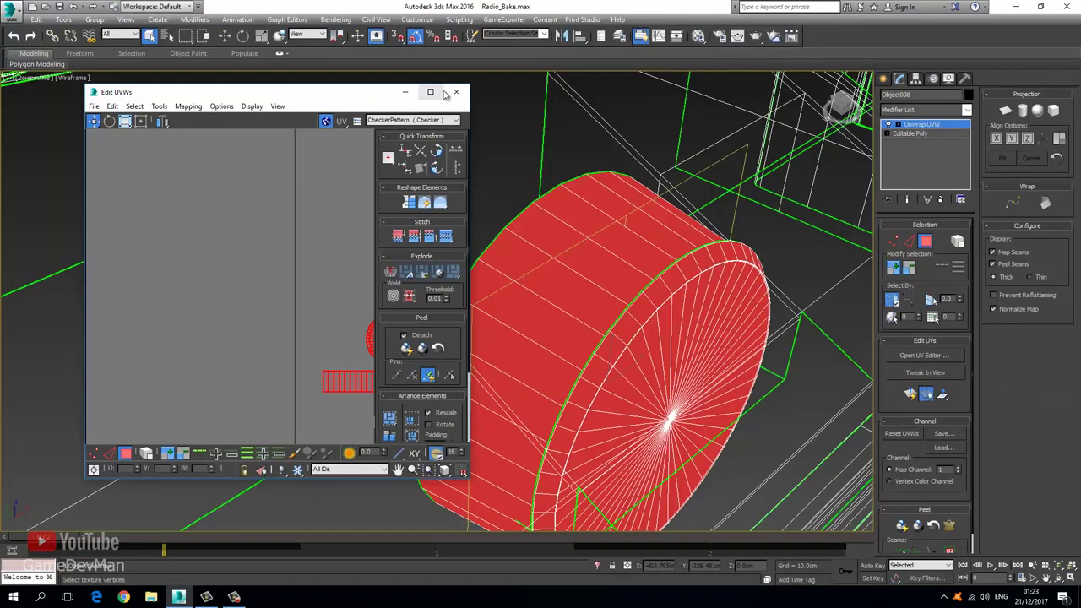
{"action": "left_click", "coordinate": [456, 92]}
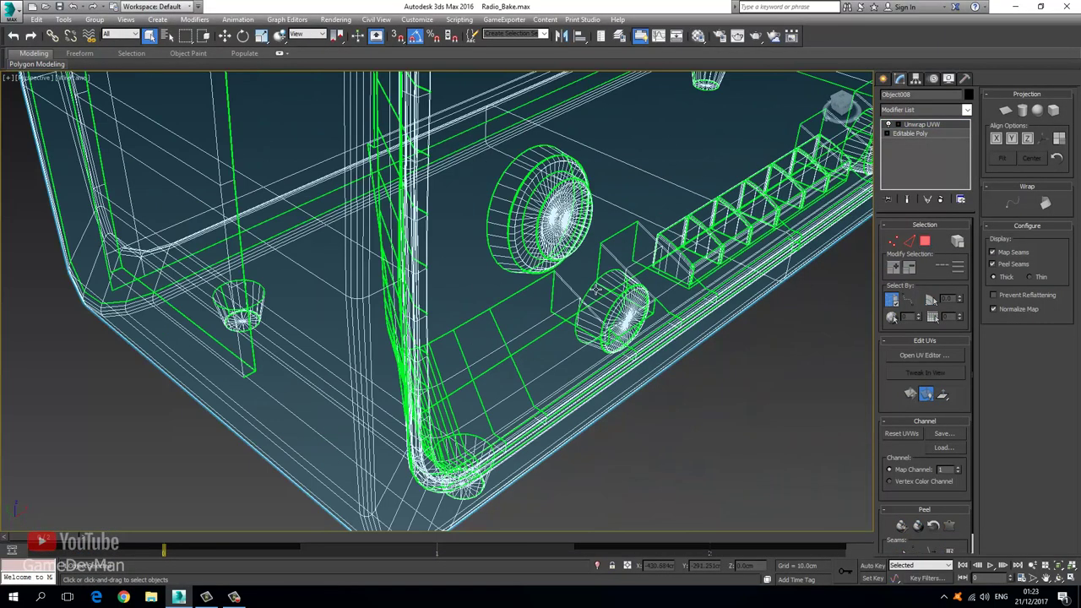
{"action": "middle_click_drag", "start_coordinate": [614, 253], "coordinate": [422, 342]}
{"action": "right_click", "coordinate": [498, 260]}
{"action": "mouse_move", "coordinate": [611, 377]}
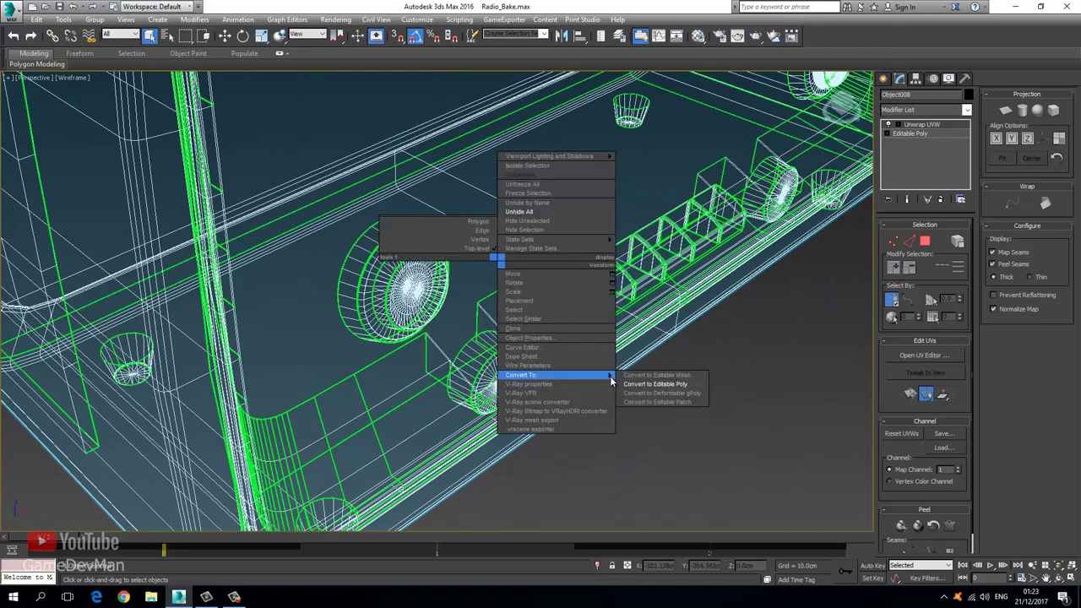
{"action": "left_click", "coordinate": [651, 388]}
In shaded view, copy the unwrapped front knob's elements along X to the opposite knob and slide the copy clear of it
{"action": "middle_click_drag", "start_coordinate": [646, 371], "coordinate": [459, 427]}
{"action": "scroll", "coordinate": [472, 418], "scroll_direction": "down", "scroll_amount": 3}
{"action": "key", "text": "F3"}
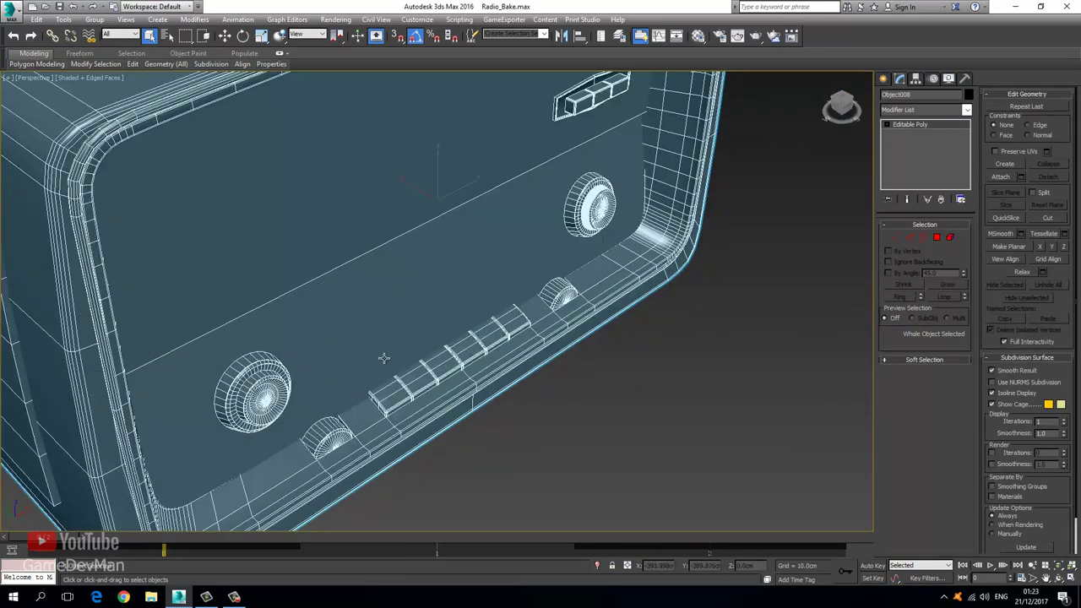
{"action": "left_click", "coordinate": [949, 237]}
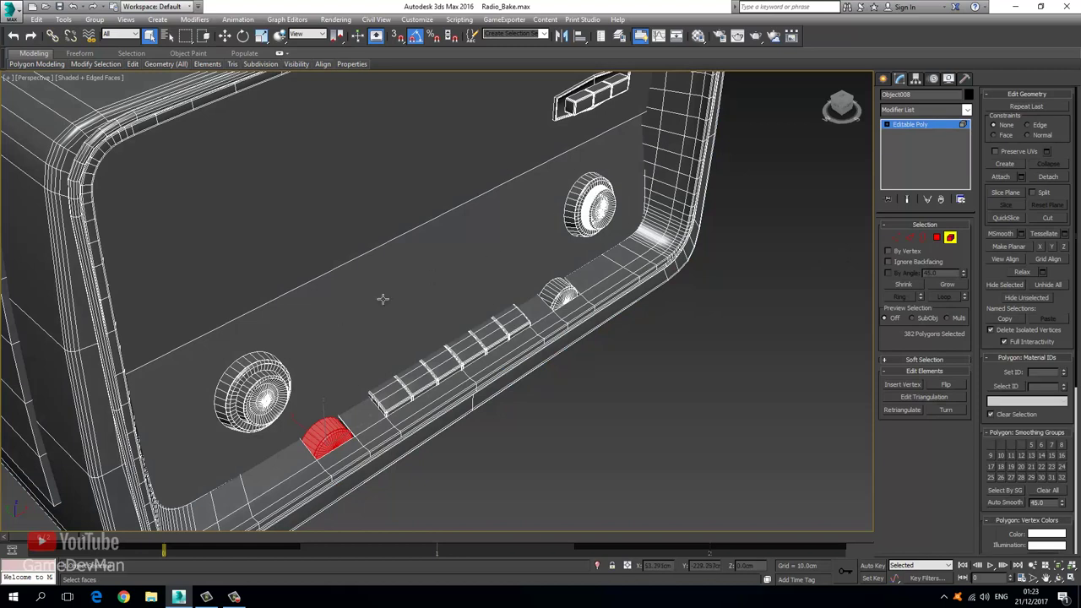
{"action": "left_click", "coordinate": [253, 390]}
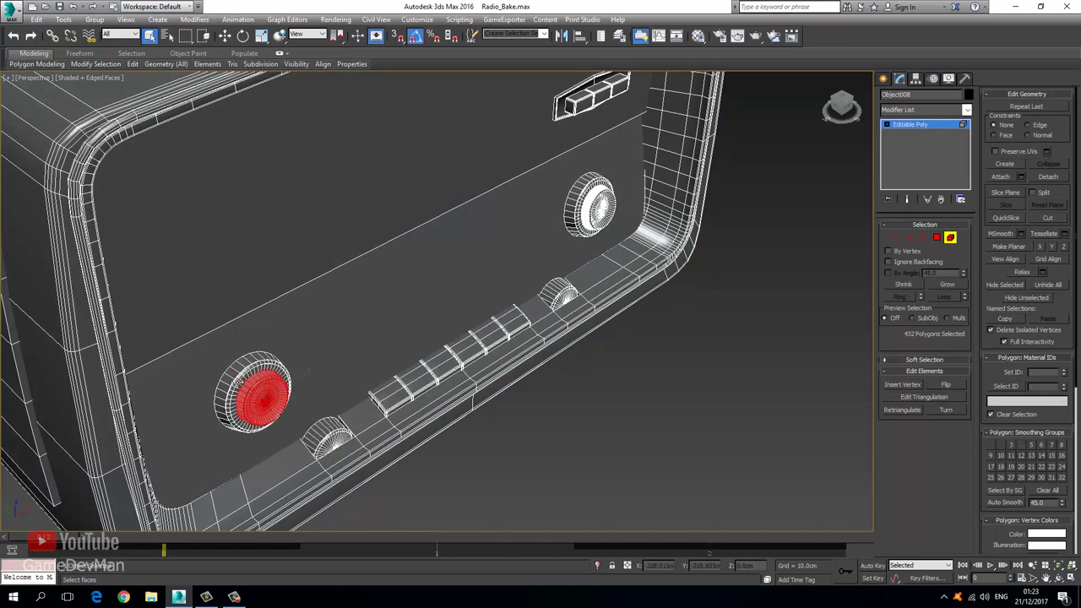
{"action": "left_click", "coordinate": [225, 35]}
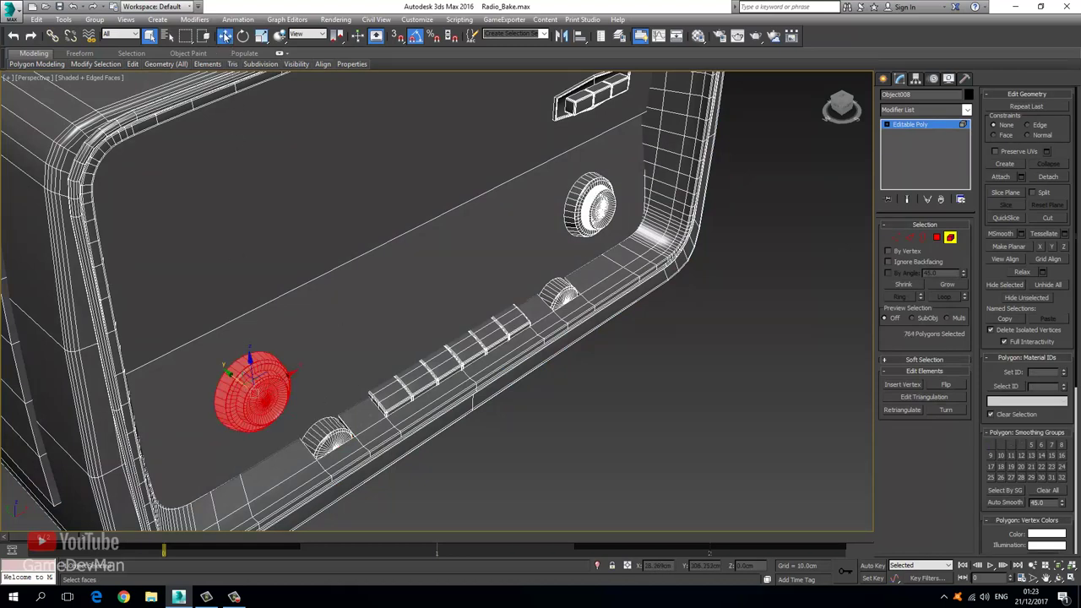
{"action": "mouse_move", "coordinate": [285, 379]}
{"action": "left_mouse_down", "text": "shift"}
{"action": "mouse_move", "coordinate": [504, 253]}
{"action": "mouse_move", "coordinate": [645, 240]}
{"action": "mouse_move", "coordinate": [616, 256]}
{"action": "left_mouse_up", "text": "shift"}
{"action": "left_click", "coordinate": [593, 298]}
{"action": "key", "text": "z"}
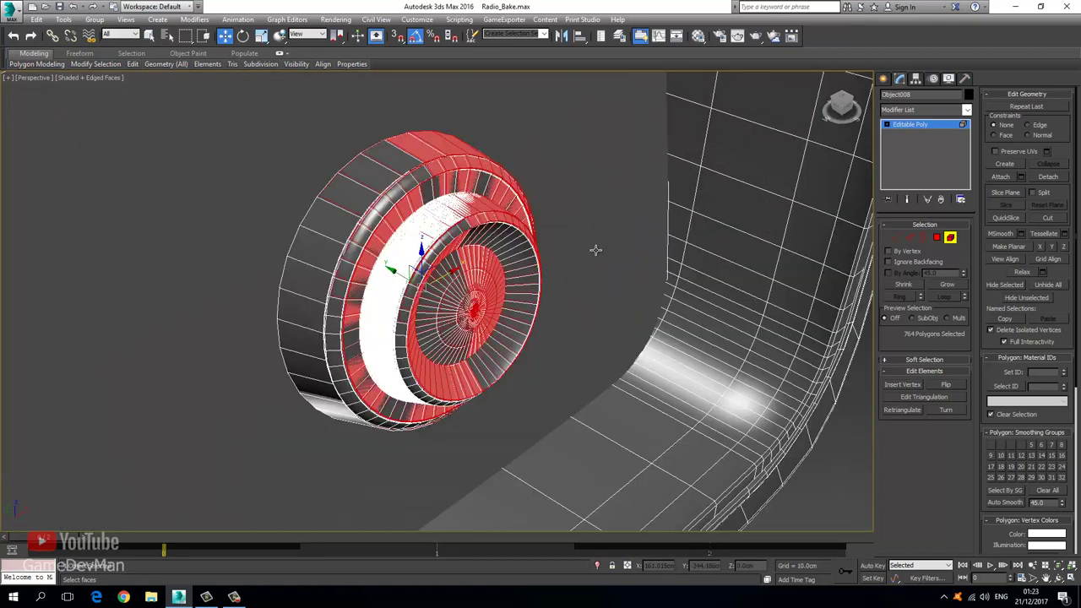
{"action": "scroll", "coordinate": [418, 271], "scroll_direction": "up", "scroll_amount": 2}
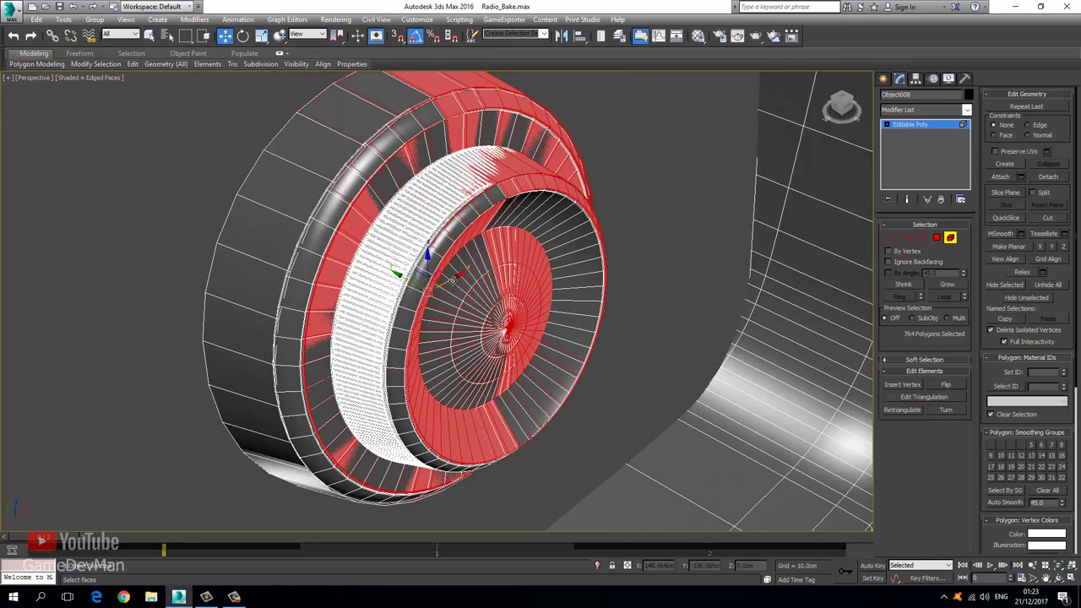
{"action": "left_click_drag", "start_coordinate": [450, 279], "coordinate": [625, 187]}
Try hiding all elements of the old knob beside the copy, and undo the hiding
{"action": "left_click", "coordinate": [444, 271]}
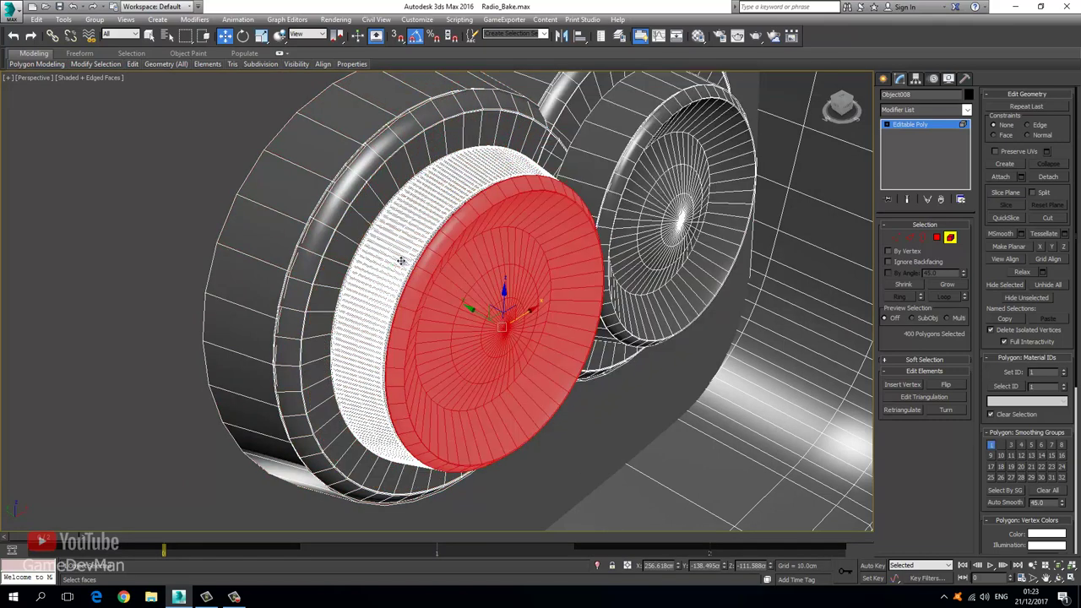
{"action": "left_click", "coordinate": [402, 258], "text": "ctrl"}
{"action": "left_click", "coordinate": [333, 247], "text": "ctrl"}
{"action": "left_click", "coordinate": [300, 234], "text": "ctrl"}
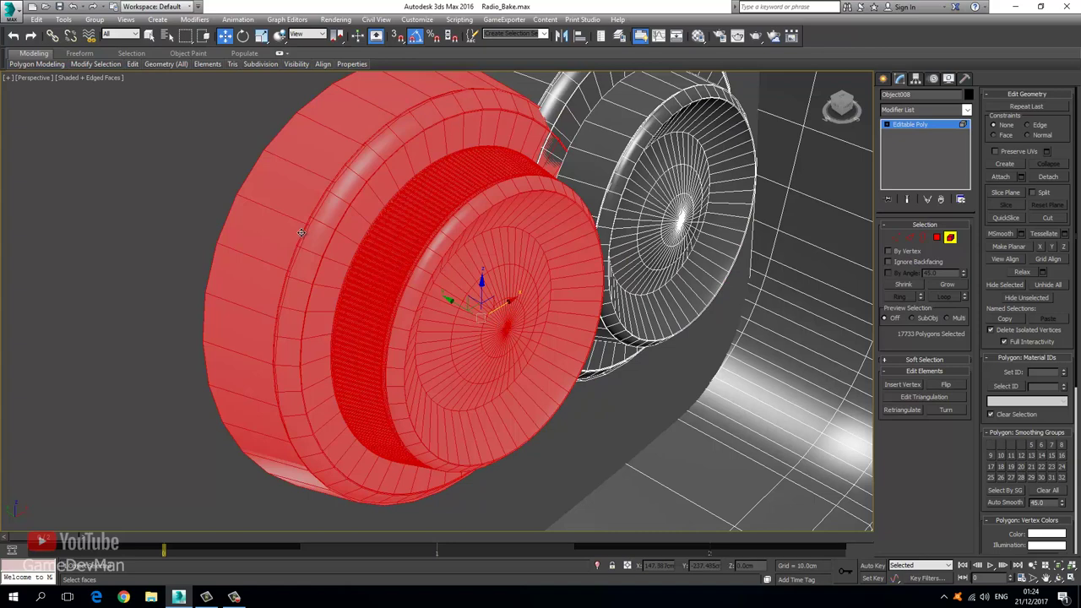
{"action": "key", "text": "alt+h"}
{"action": "left_click", "coordinate": [622, 218]}
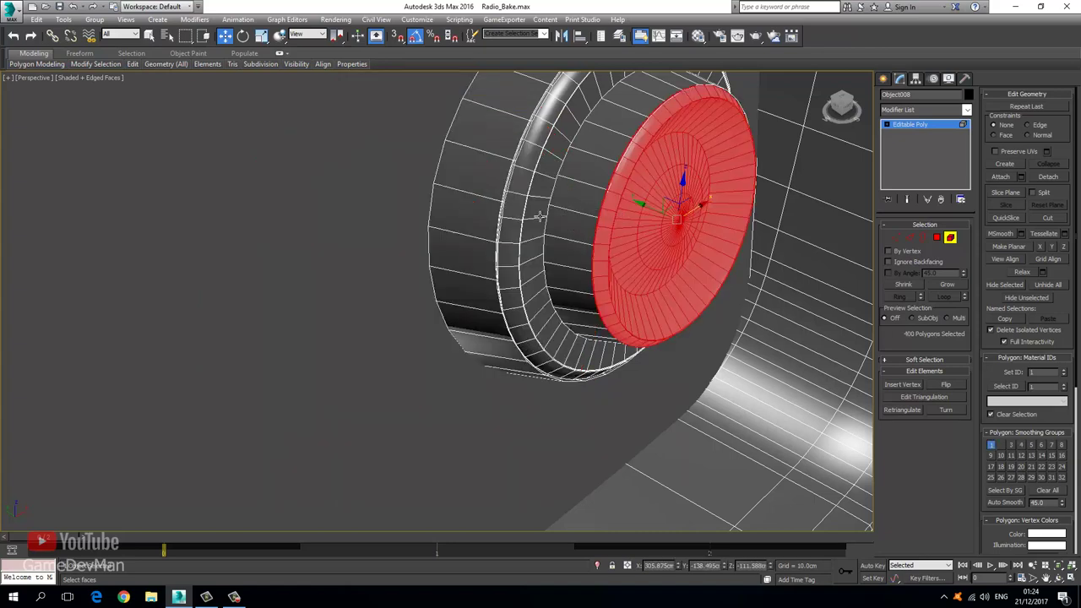
{"action": "key", "text": "ctrl+z"}
{"action": "key", "text": "ctrl+z"}
{"action": "key", "text": "ctrl+z"}
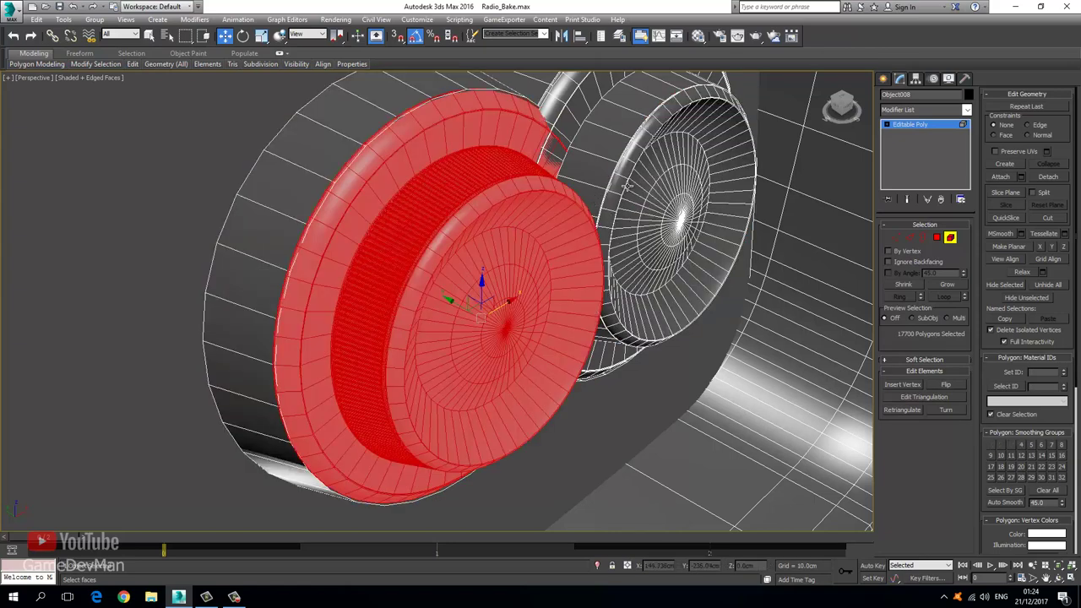
Select the unwrapped knob copy and slide it along X by about -49.1 cm onto the old knob
{"action": "left_click", "coordinate": [626, 187]}
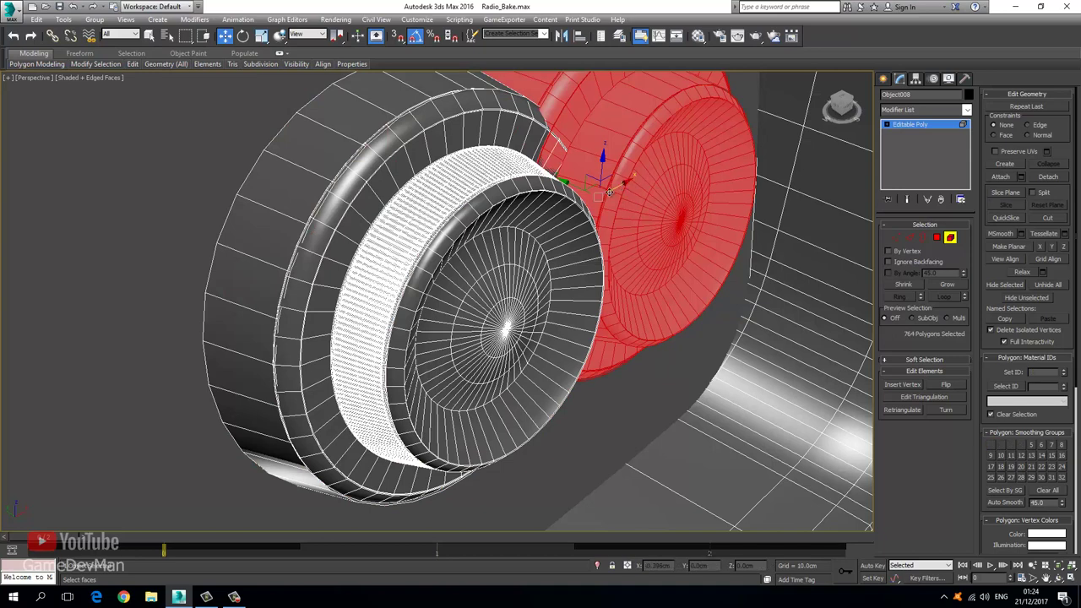
{"action": "left_click_drag", "start_coordinate": [609, 193], "coordinate": [446, 259]}
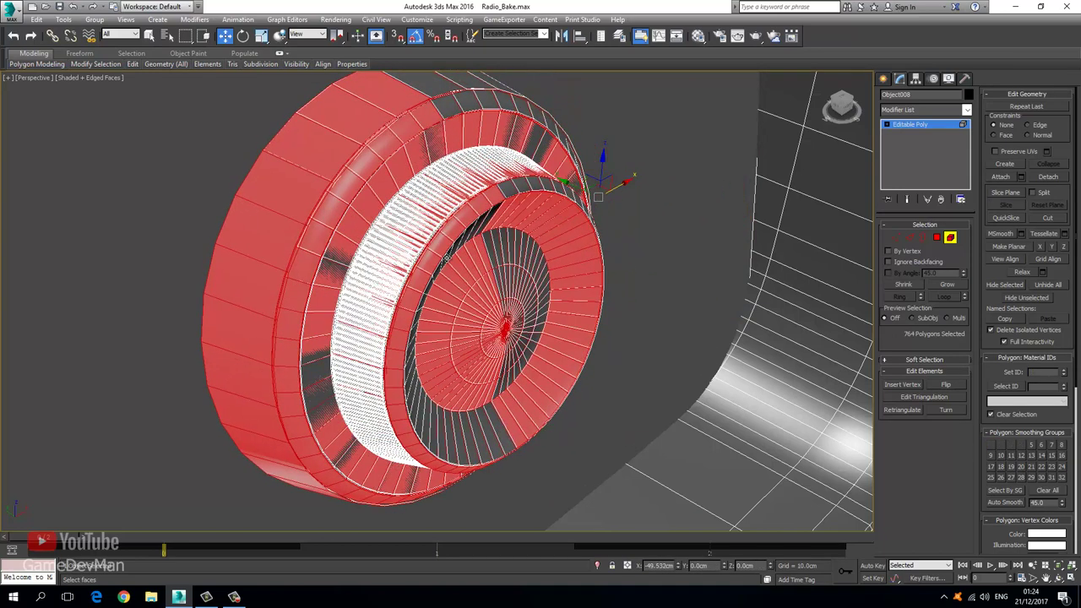
{"action": "key", "text": "ctrl+z"}
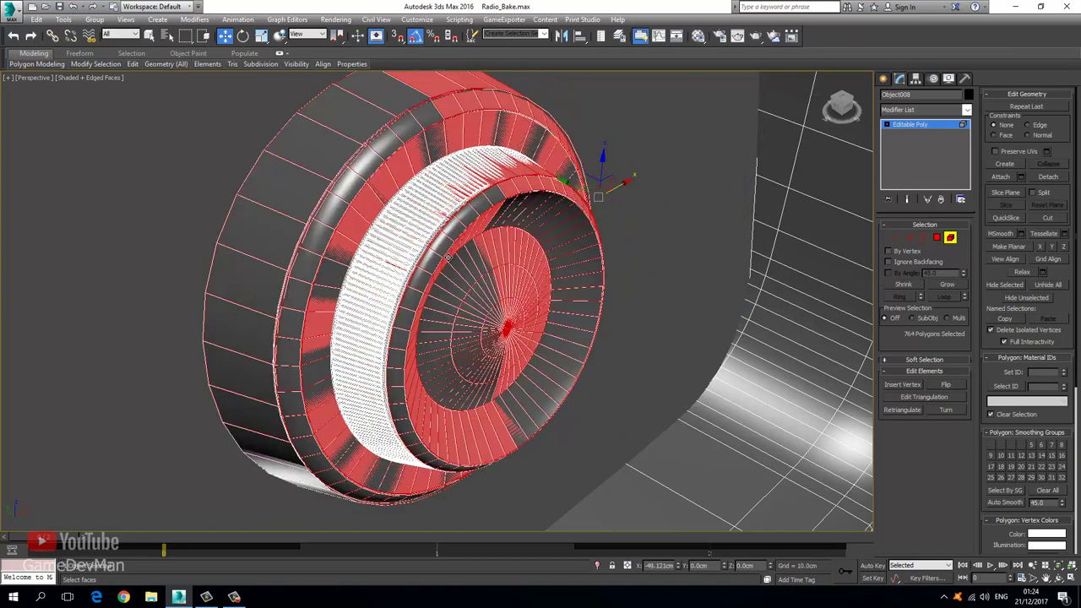
{"action": "scroll", "coordinate": [434, 266], "scroll_direction": "down", "scroll_amount": 3}
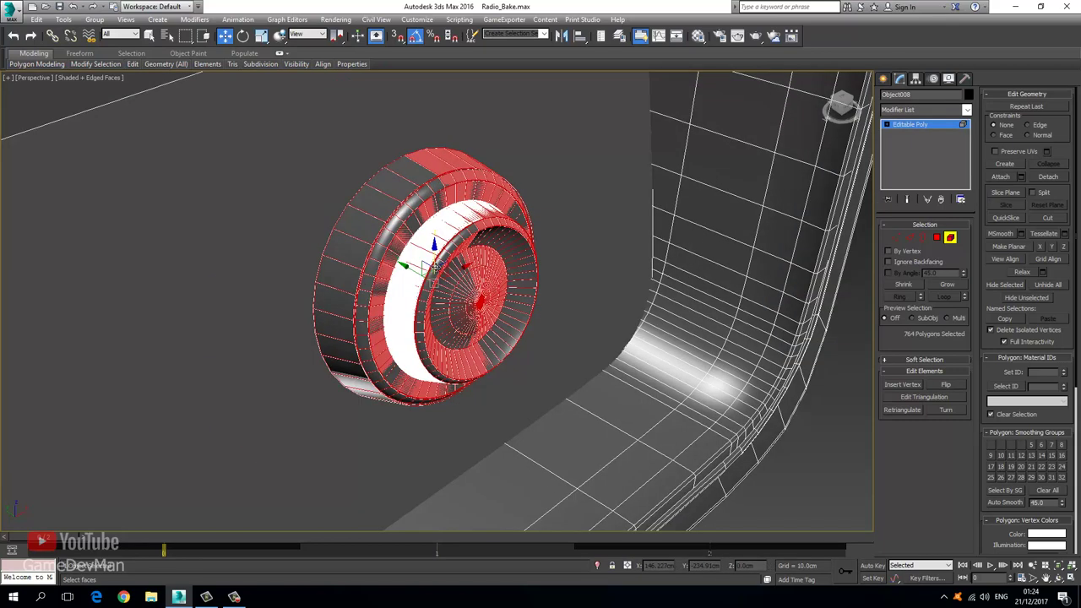
Invert the selection, deselect every part except the old knob under the copy, and delete the old knob's elements
{"action": "key", "text": "ctrl+i"}
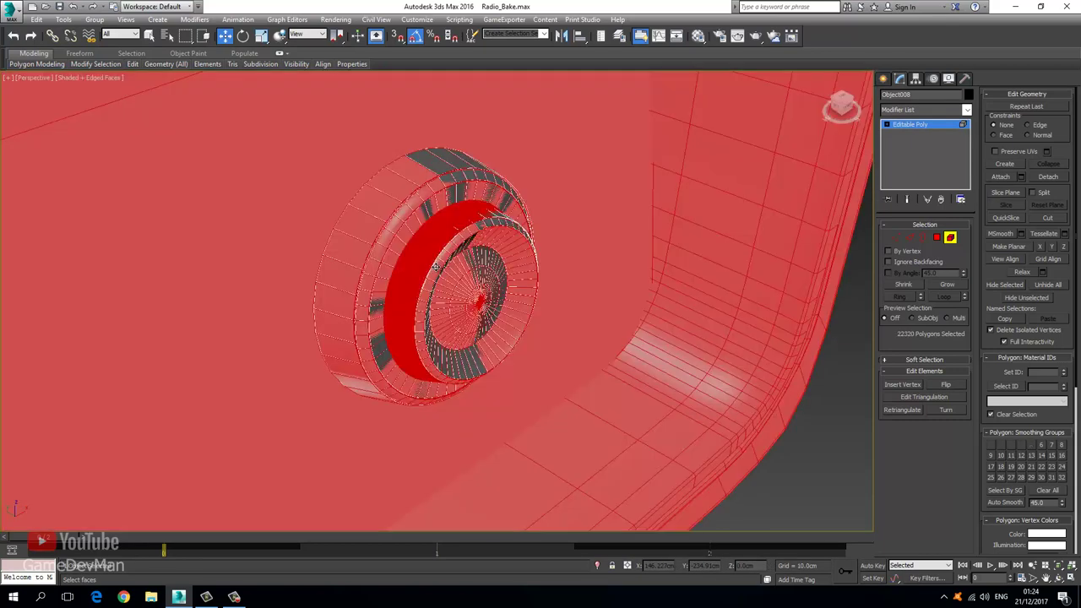
{"action": "scroll", "coordinate": [435, 266], "scroll_direction": "down", "scroll_amount": 5}
{"action": "left_click", "coordinate": [285, 292], "text": "alt"}
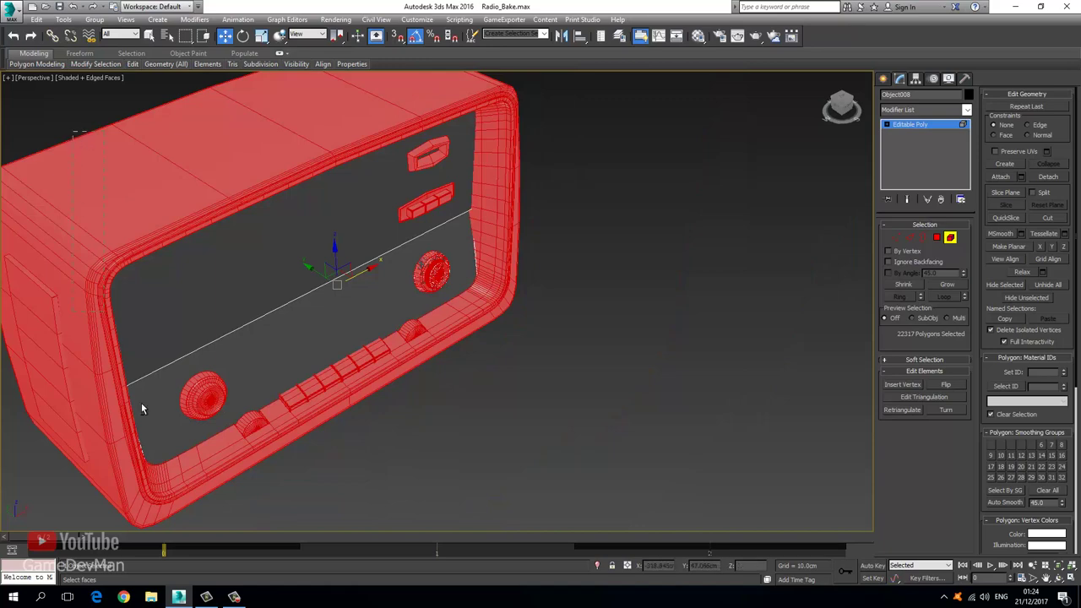
{"action": "left_click_drag", "start_coordinate": [254, 494], "coordinate": [256, 496], "text": "alt"}
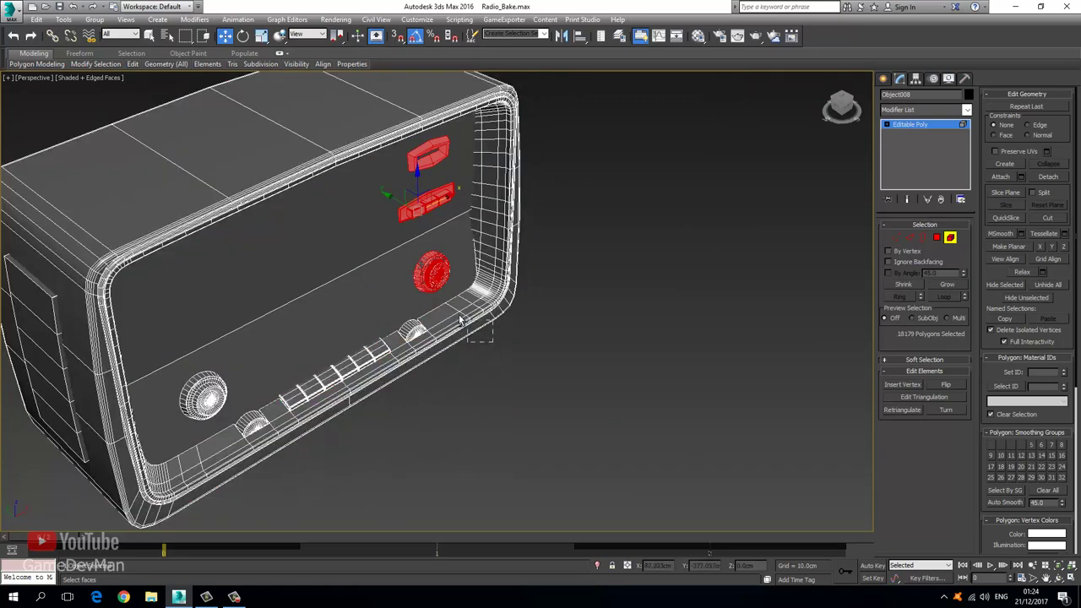
{"action": "left_click_drag", "start_coordinate": [366, 211], "coordinate": [355, 217], "text": "alt"}
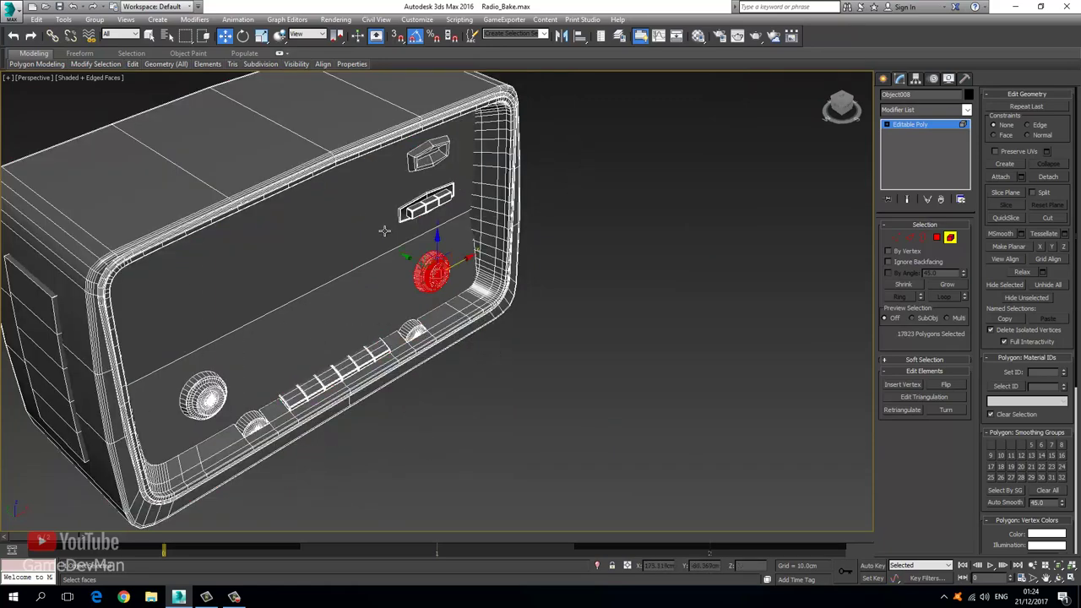
{"action": "key", "text": "ctrl+d"}
{"action": "scroll", "coordinate": [256, 426], "scroll_direction": "up", "scroll_amount": 3}
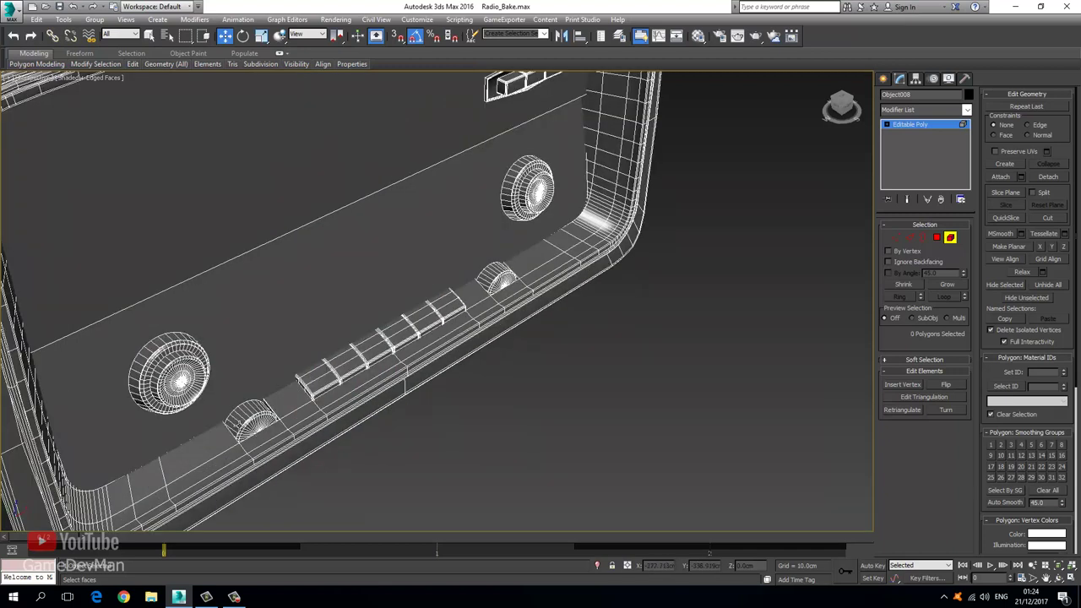
Copy the unwrapped tuning wheel's elements along X to the opposite wheel and align the copy with the old wheel there
{"action": "left_click", "coordinate": [255, 427]}
{"action": "left_click", "coordinate": [248, 414], "text": "ctrl"}
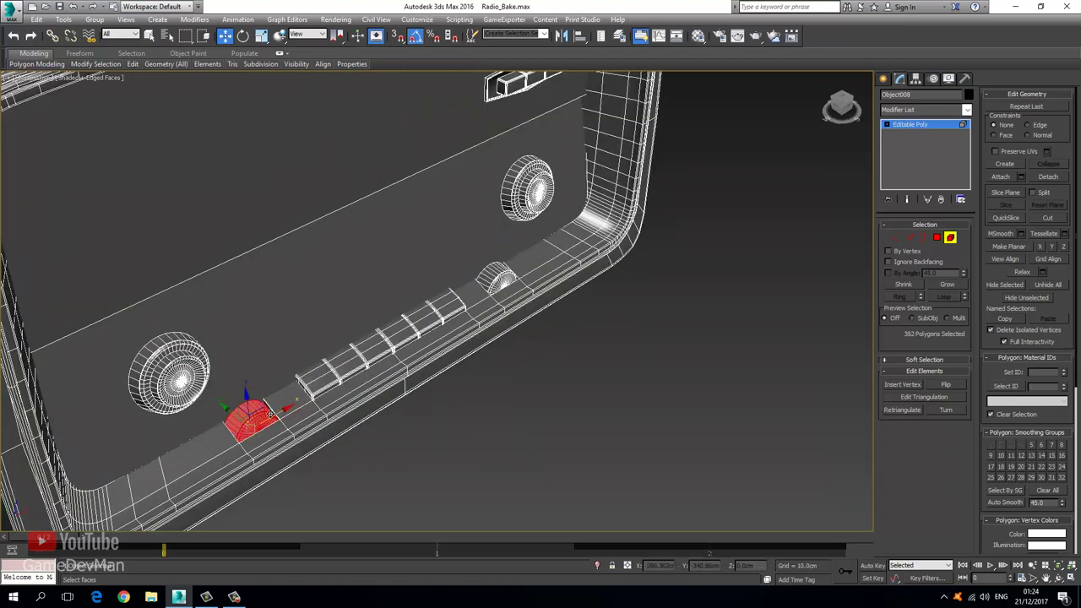
{"action": "left_click_drag", "start_coordinate": [272, 413], "coordinate": [483, 308], "text": "shift"}
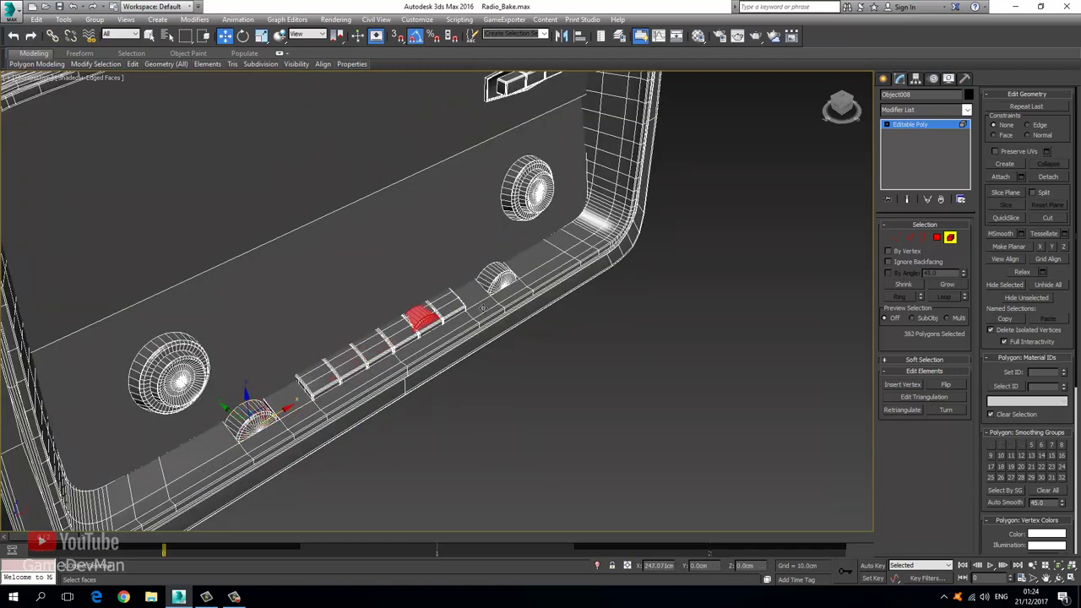
{"action": "left_click", "coordinate": [530, 287]}
{"action": "key", "text": "z"}
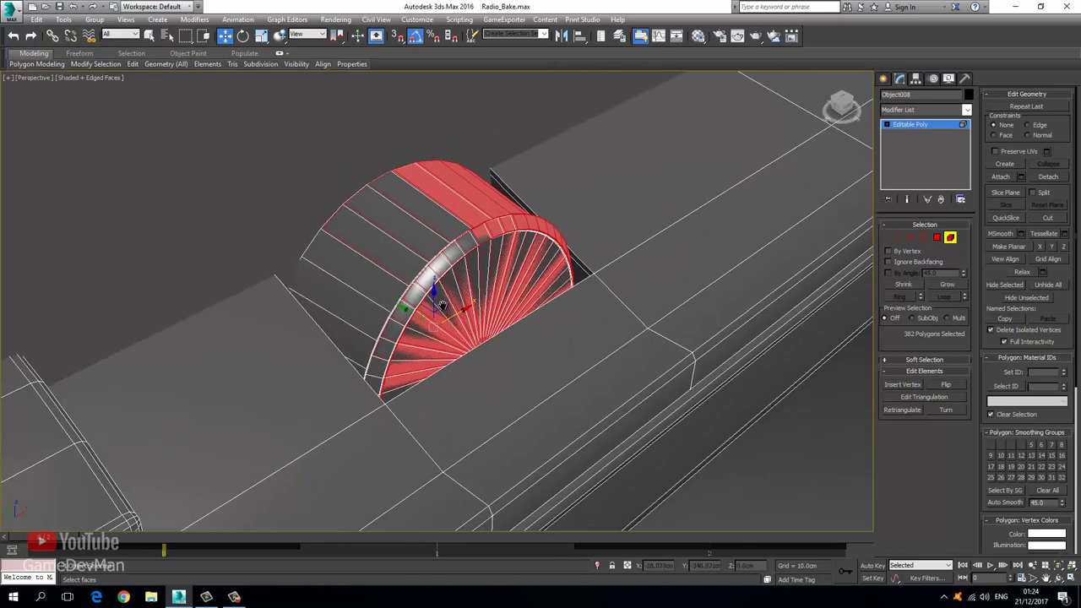
{"action": "middle_click_drag", "start_coordinate": [441, 306], "coordinate": [443, 311]}
{"action": "left_click_drag", "start_coordinate": [455, 319], "coordinate": [451, 321]}
{"action": "left_click", "coordinate": [451, 320]}
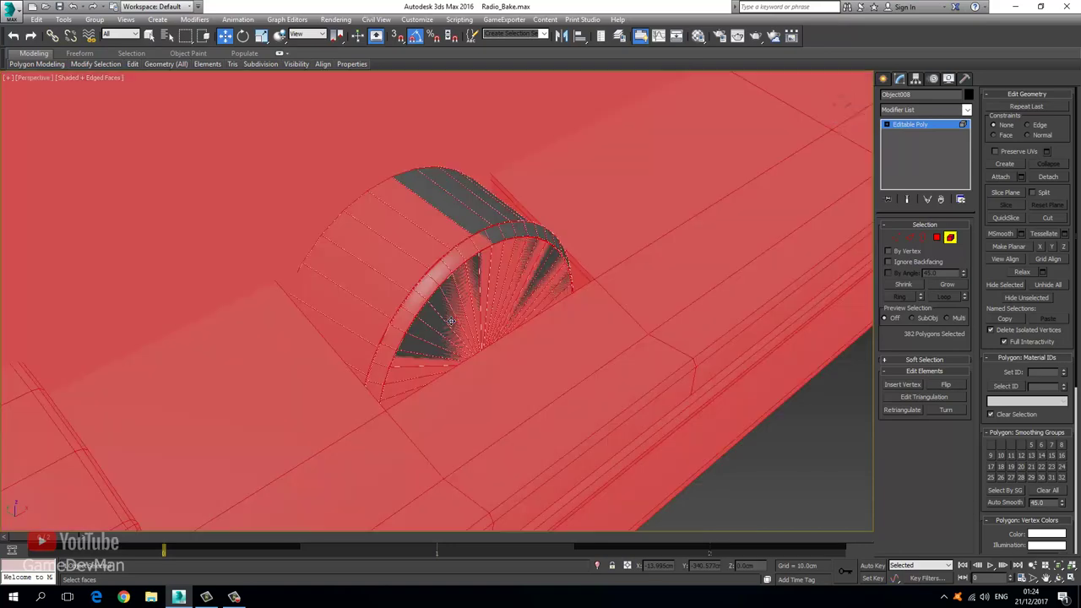
Invert the selection, deselect everything but the old tuning wheel under the copy, and delete that wheel, using wireframe view to isolate it
{"action": "left_click", "coordinate": [450, 321]}
{"action": "scroll", "coordinate": [450, 321], "scroll_direction": "down", "scroll_amount": 6}
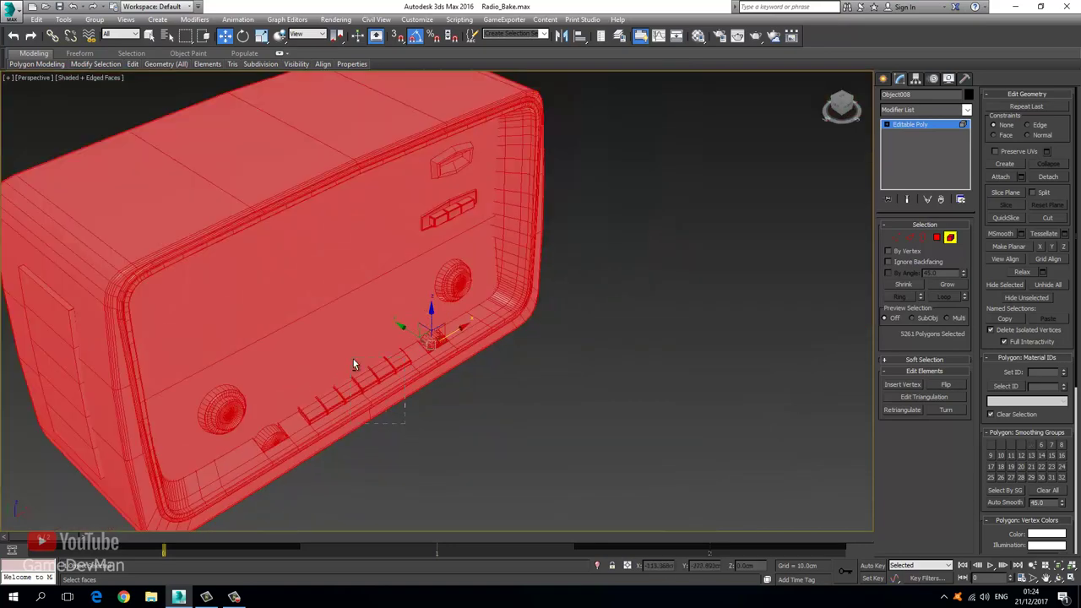
{"action": "key", "text": "ctrl+i"}
{"action": "left_click_drag", "start_coordinate": [377, 237], "coordinate": [376, 238], "text": "alt"}
{"action": "scroll", "coordinate": [359, 239], "scroll_direction": "down", "scroll_amount": 6}
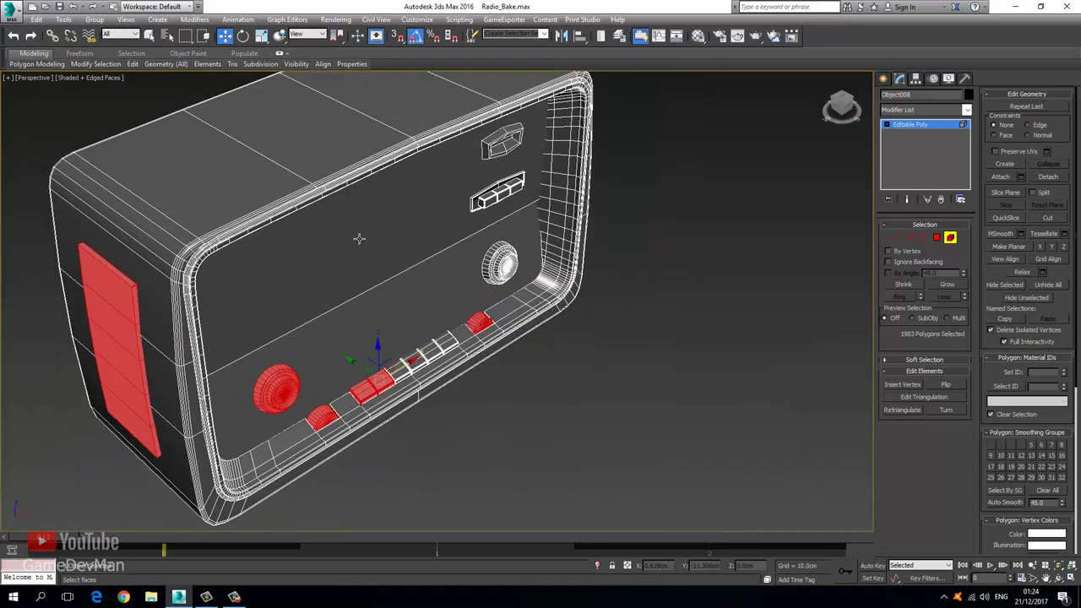
{"action": "left_click_drag", "start_coordinate": [220, 166], "coordinate": [332, 321], "text": "alt"}
{"action": "left_click_drag", "start_coordinate": [301, 353], "coordinate": [368, 272], "text": "alt"}
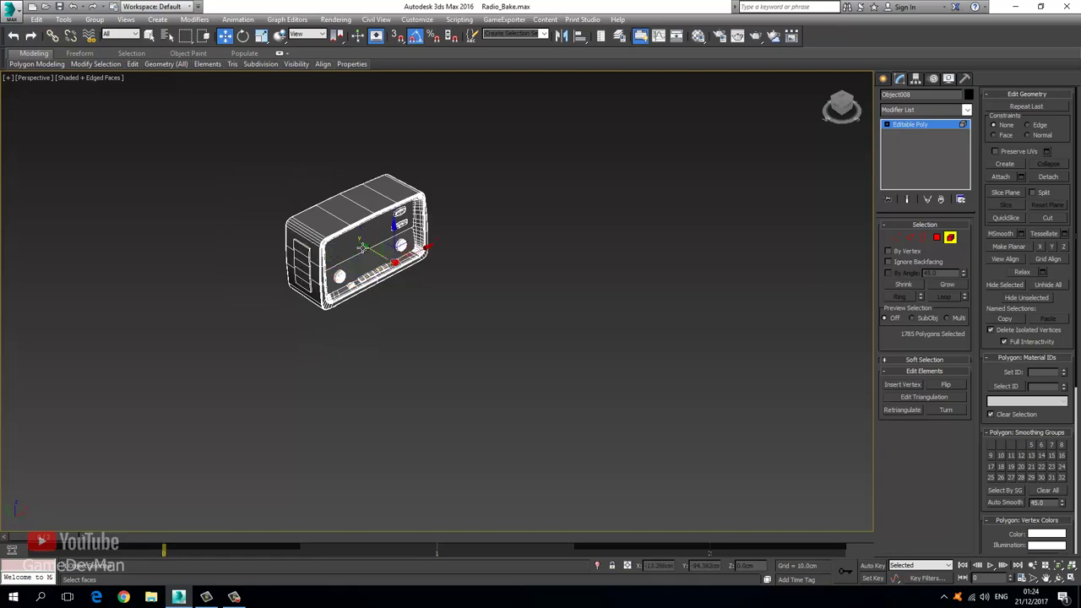
{"action": "scroll", "coordinate": [372, 244], "scroll_direction": "up", "scroll_amount": 6}
{"action": "key", "text": "F4"}
{"action": "key", "text": "F4"}
{"action": "key", "text": "F3"}
{"action": "middle_click_drag", "start_coordinate": [453, 244], "coordinate": [446, 280]}
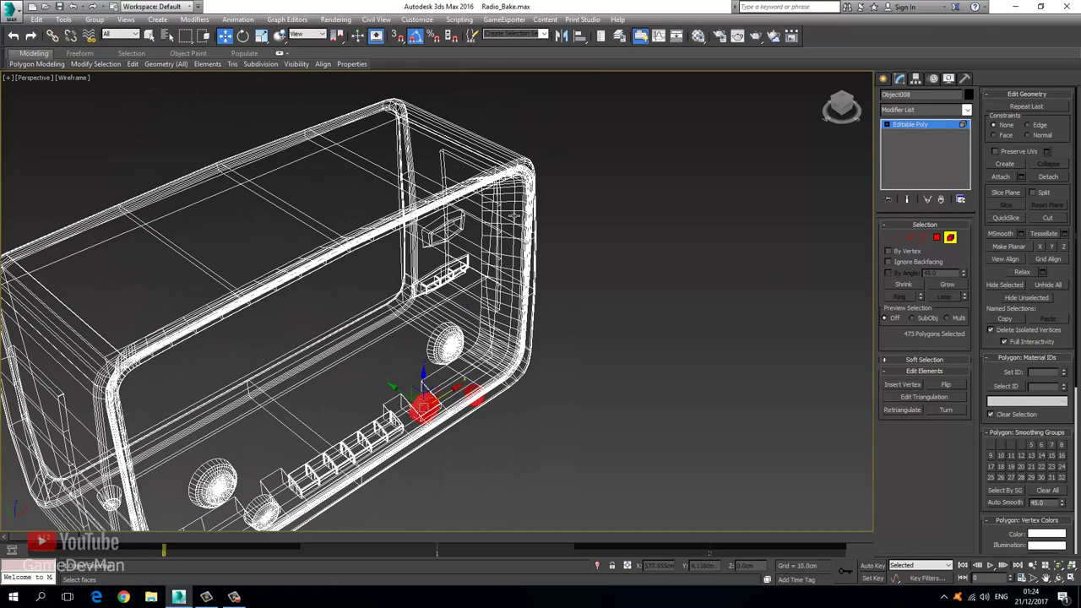
{"action": "left_click_drag", "start_coordinate": [467, 424], "coordinate": [463, 432], "text": "alt"}
{"action": "middle_click_drag", "start_coordinate": [475, 429], "coordinate": [496, 344]}
{"action": "left_click", "coordinate": [496, 345]}
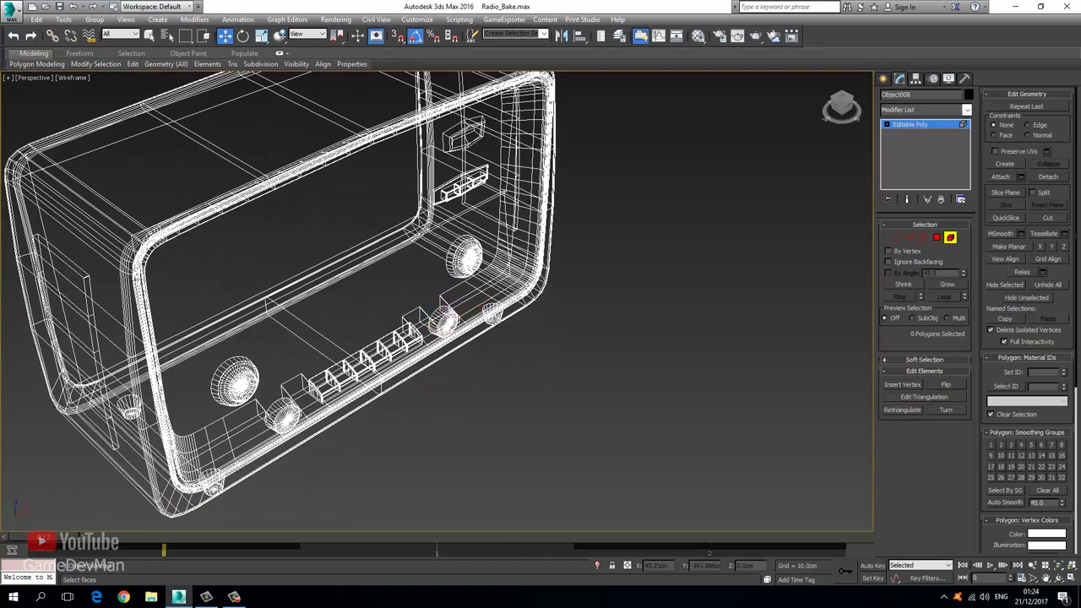
Examine the radio's front feet and cabinet shell in wireframe by selecting their elements
{"action": "left_click", "coordinate": [494, 320]}
{"action": "left_click", "coordinate": [494, 320]}
{"action": "scroll", "coordinate": [494, 320], "scroll_direction": "up", "scroll_amount": 3}
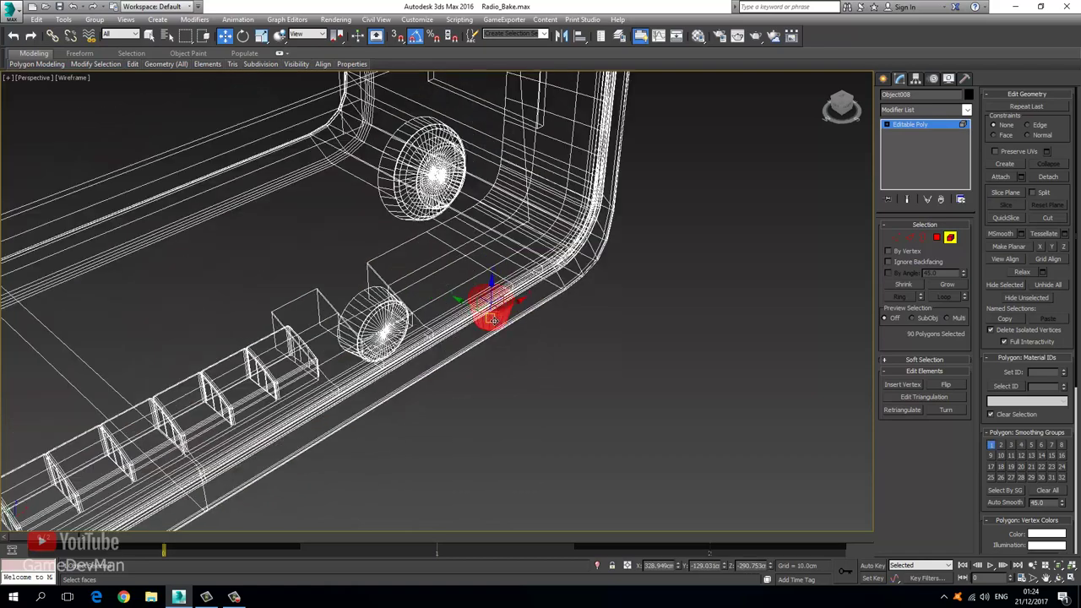
{"action": "scroll", "coordinate": [494, 320], "scroll_direction": "down", "scroll_amount": 5}
{"action": "left_click", "coordinate": [478, 351]}
{"action": "middle_click_drag", "start_coordinate": [352, 427], "coordinate": [413, 381]}
{"action": "scroll", "coordinate": [414, 381], "scroll_direction": "up", "scroll_amount": 2}
{"action": "scroll", "coordinate": [414, 385], "scroll_direction": "up", "scroll_amount": 2}
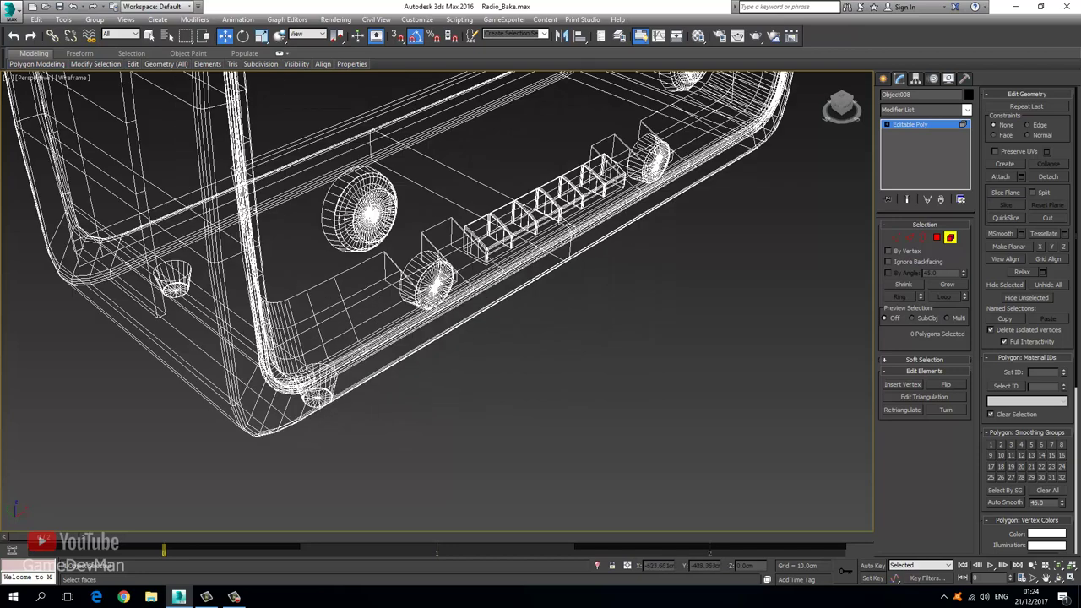
{"action": "left_click", "coordinate": [309, 393]}
{"action": "left_click", "coordinate": [317, 391]}
{"action": "left_click", "coordinate": [368, 371]}
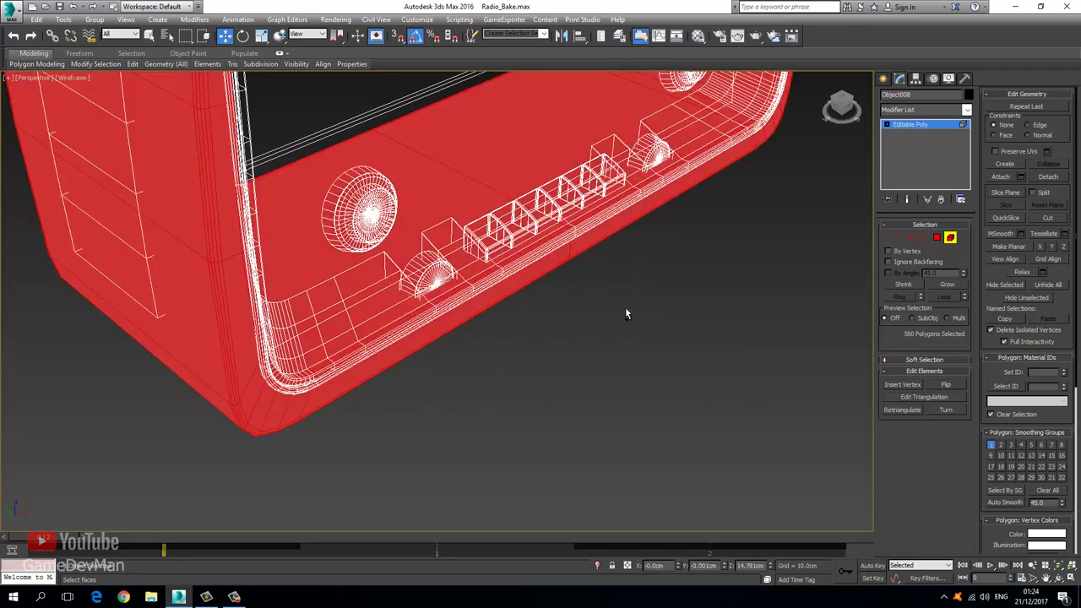
{"action": "left_click", "coordinate": [625, 306]}
{"action": "left_click", "coordinate": [704, 163]}
{"action": "left_click", "coordinate": [323, 392]}
Check the feet in the front view, then inspect the selected foot up close in perspective and clear the selection
{"action": "key", "text": "f"}
{"action": "scroll", "coordinate": [309, 414], "scroll_direction": "down", "scroll_amount": 8}
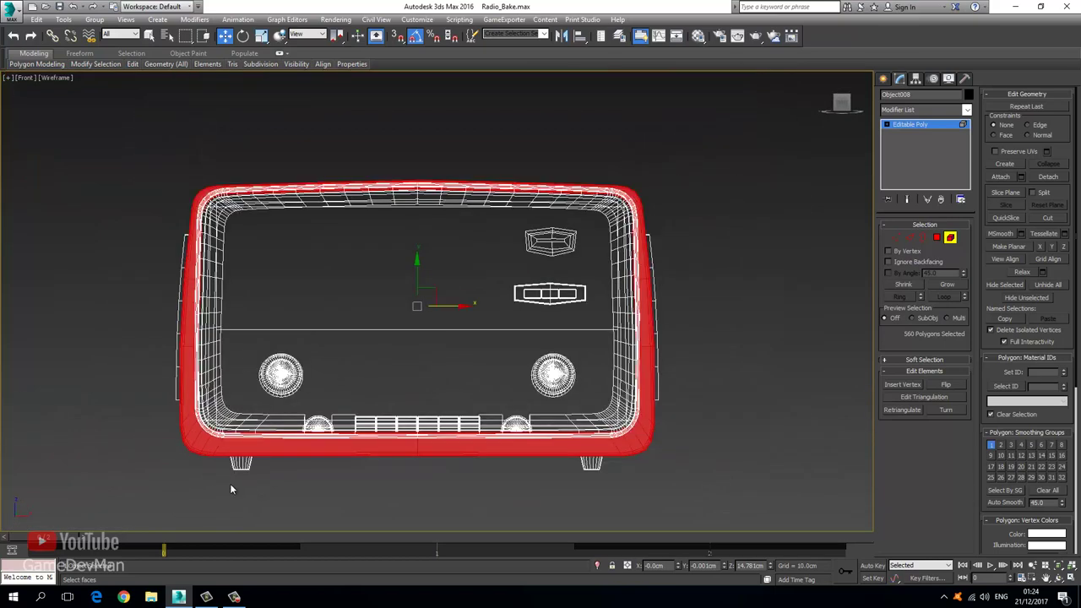
{"action": "mouse_move", "coordinate": [222, 484]}
{"action": "left_mouse_down"}
{"action": "mouse_move", "coordinate": [254, 469]}
{"action": "mouse_move", "coordinate": [621, 468]}
{"action": "mouse_move", "coordinate": [583, 470]}
{"action": "left_mouse_up"}
{"action": "left_click", "coordinate": [588, 300]}
{"action": "key", "text": "z"}
{"action": "scroll", "coordinate": [566, 472], "scroll_direction": "down", "scroll_amount": 4}
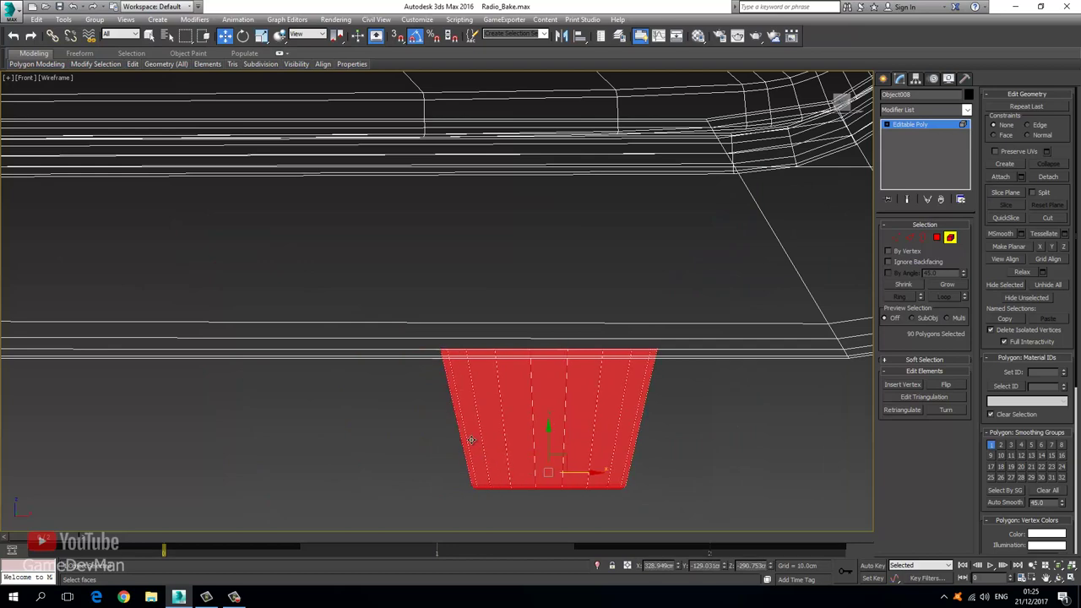
{"action": "key", "text": "p"}
{"action": "key", "text": "z"}
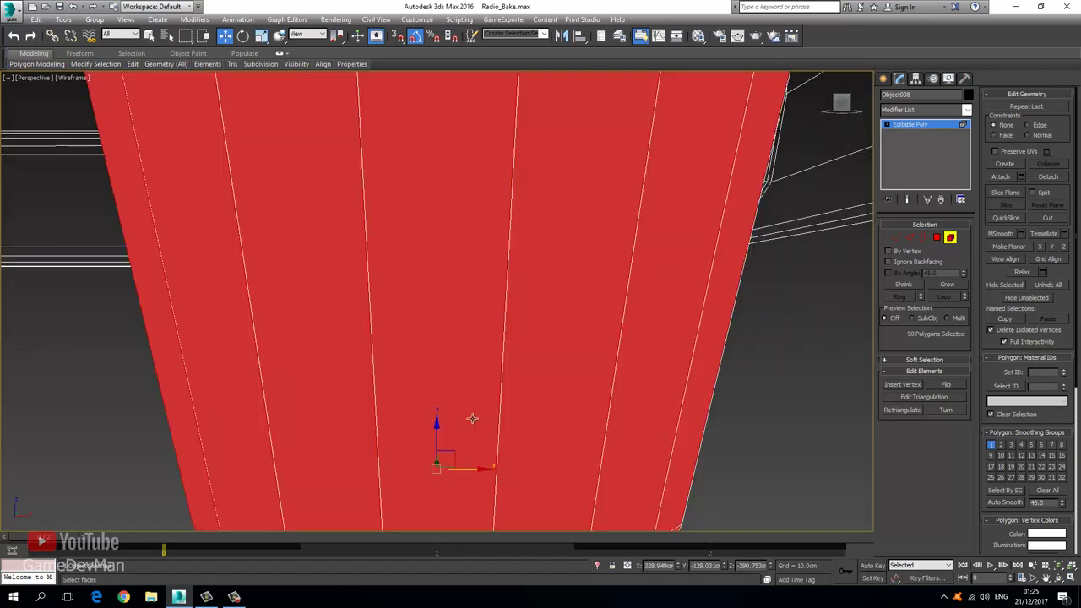
{"action": "key", "text": "ctrl+r"}
{"action": "mouse_move", "coordinate": [398, 301]}
{"action": "left_mouse_down"}
{"action": "mouse_move", "coordinate": [475, 313]}
{"action": "mouse_move", "coordinate": [465, 340]}
{"action": "mouse_move", "coordinate": [504, 283]}
{"action": "mouse_move", "coordinate": [354, 334]}
{"action": "left_mouse_up"}
{"action": "scroll", "coordinate": [440, 312], "scroll_direction": "down", "scroll_amount": 8}
{"action": "key", "text": "ctrl+d"}
Examine the whole radio, the lower key row and the upper three-button group in shaded view with edged faces
{"action": "key", "text": "F3"}
{"action": "scroll", "coordinate": [298, 316], "scroll_direction": "up", "scroll_amount": 3}
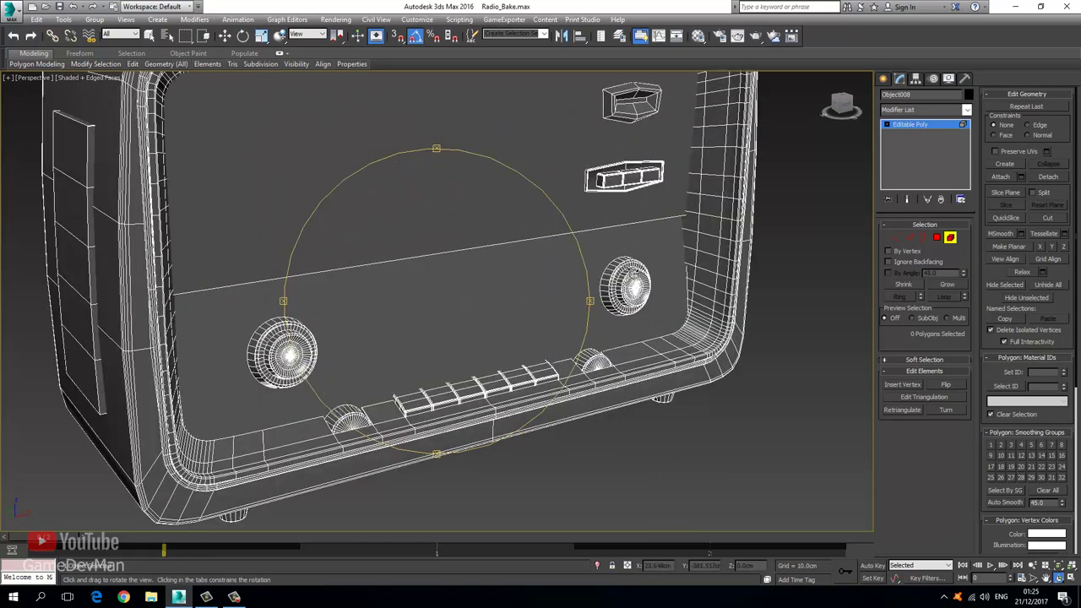
{"action": "left_click_drag", "start_coordinate": [595, 333], "coordinate": [514, 308]}
{"action": "scroll", "coordinate": [432, 316], "scroll_direction": "down", "scroll_amount": 5}
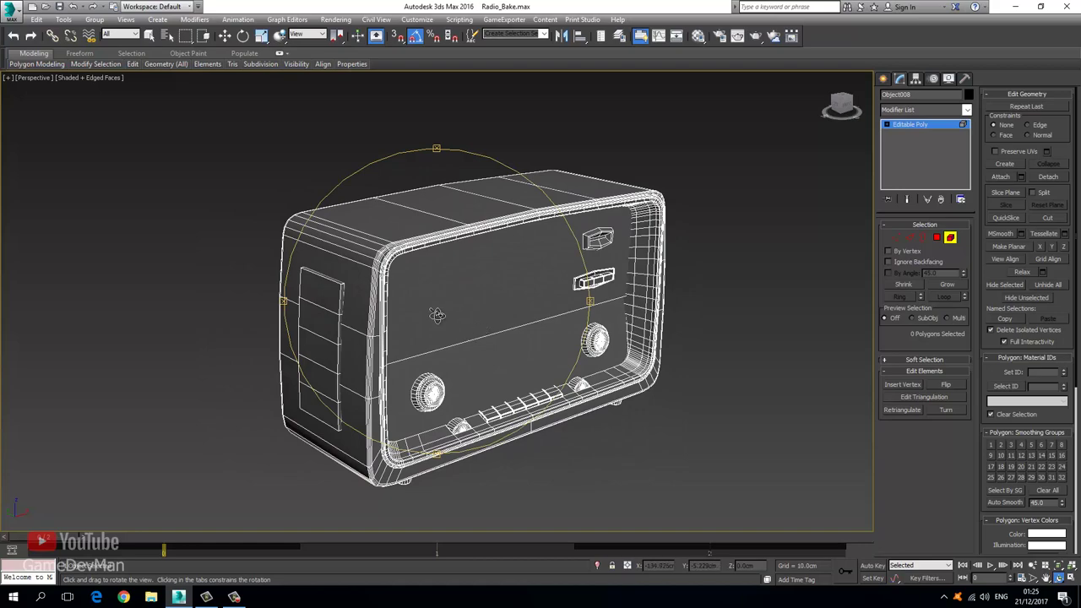
{"action": "left_click_drag", "start_coordinate": [436, 311], "coordinate": [451, 296]}
{"action": "scroll", "coordinate": [445, 306], "scroll_direction": "up", "scroll_amount": 8}
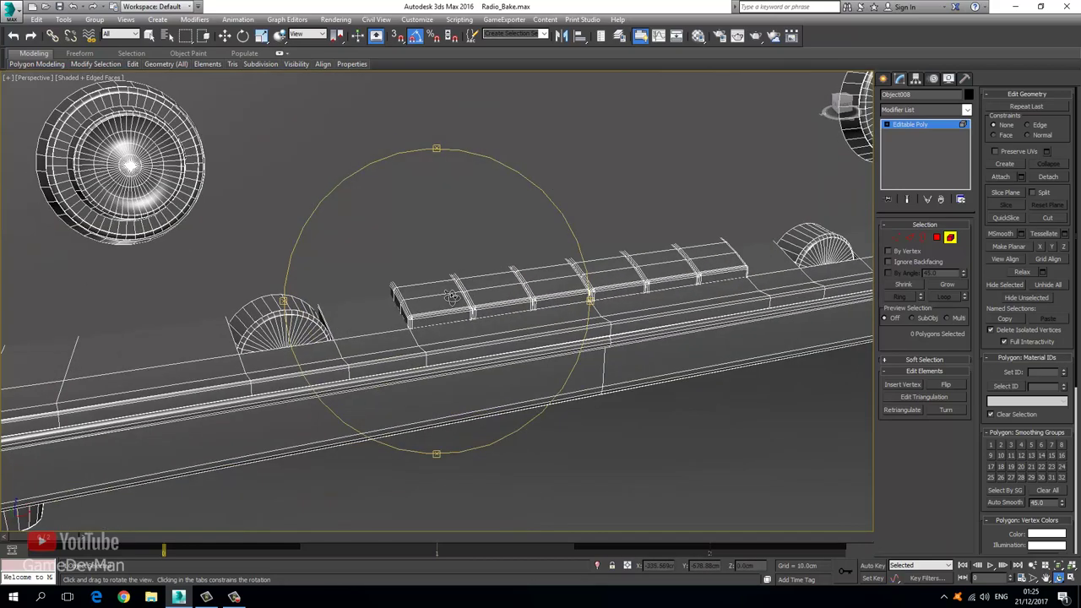
{"action": "left_click_drag", "start_coordinate": [388, 234], "coordinate": [395, 353]}
{"action": "scroll", "coordinate": [379, 274], "scroll_direction": "down", "scroll_amount": 8}
{"action": "scroll", "coordinate": [397, 347], "scroll_direction": "up", "scroll_amount": 6}
{"action": "scroll", "coordinate": [374, 337], "scroll_direction": "up", "scroll_amount": 5}
{"action": "scroll", "coordinate": [430, 335], "scroll_direction": "down", "scroll_amount": 2}
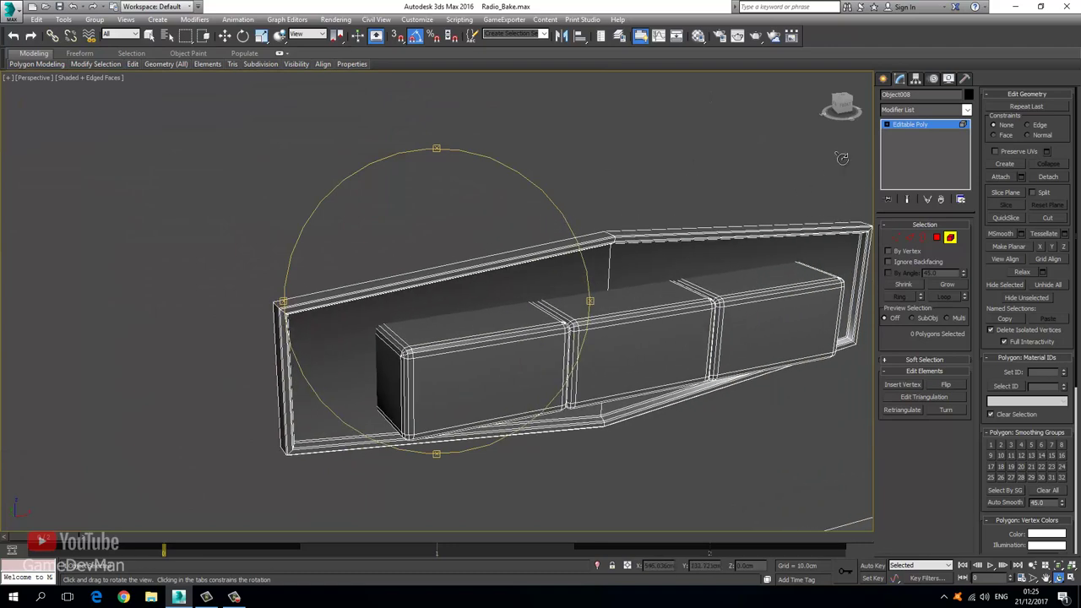
Leave element editing, apply an Unwrap UVW modifier to the radio model and open the UV editor
{"action": "left_click", "coordinate": [922, 125]}
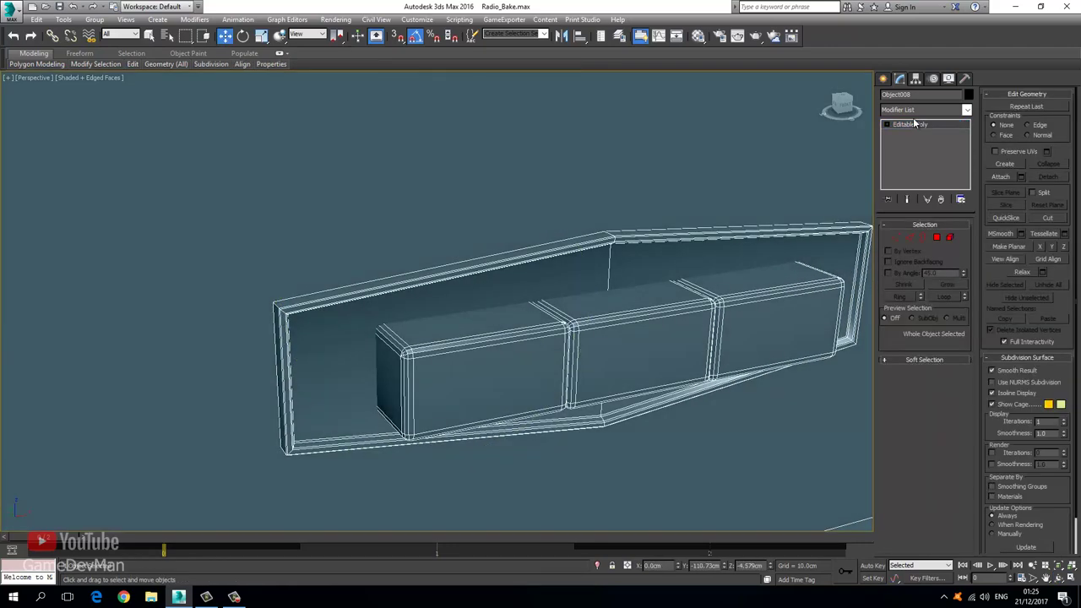
{"action": "left_click", "coordinate": [925, 110]}
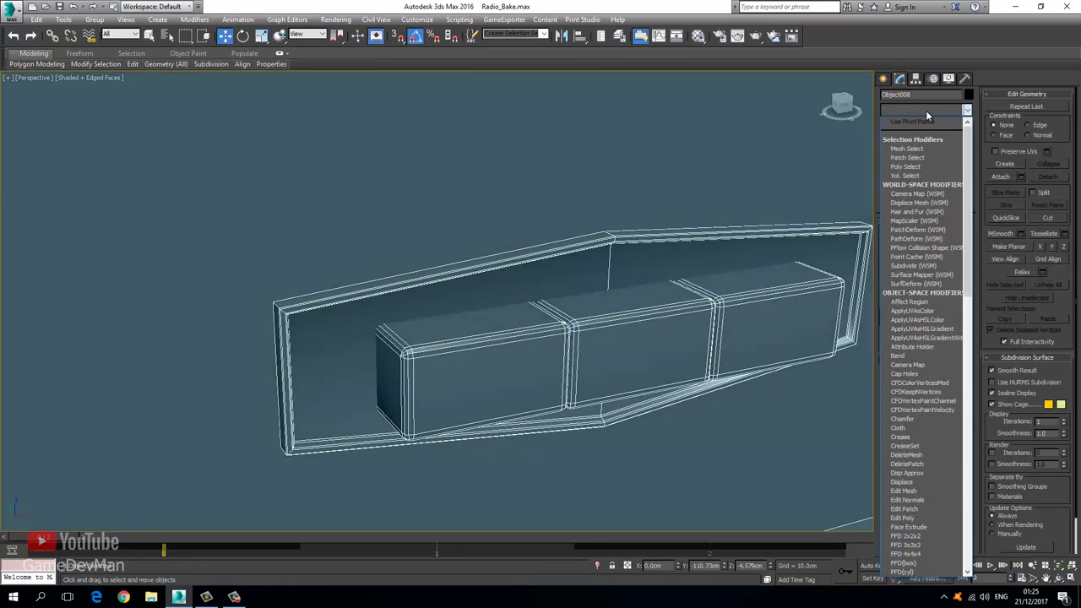
{"action": "key", "text": "u"}
{"action": "key", "text": "Return"}
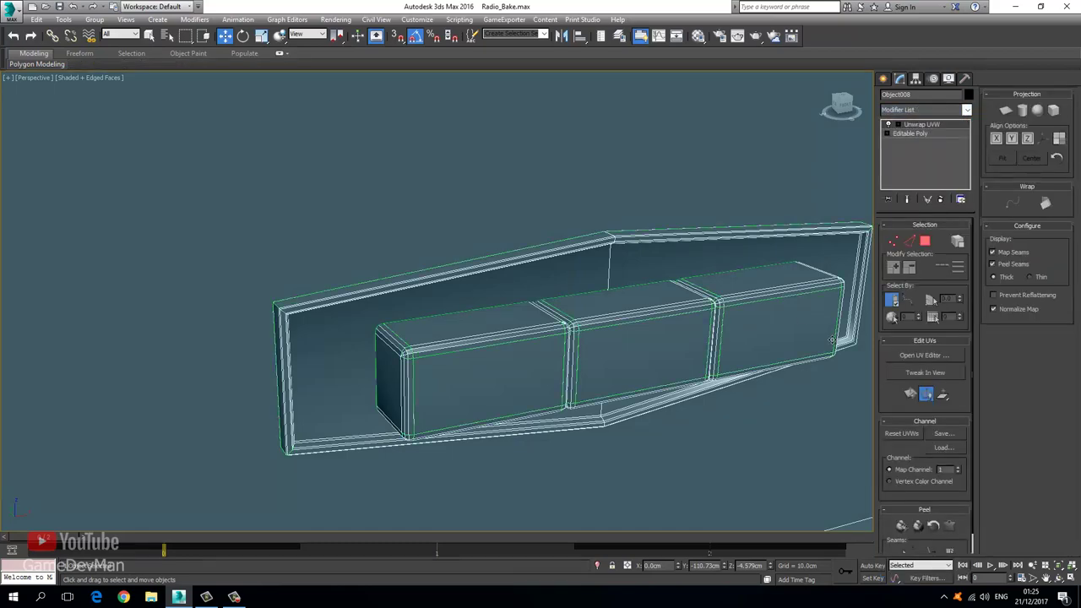
{"action": "left_click", "coordinate": [924, 356]}
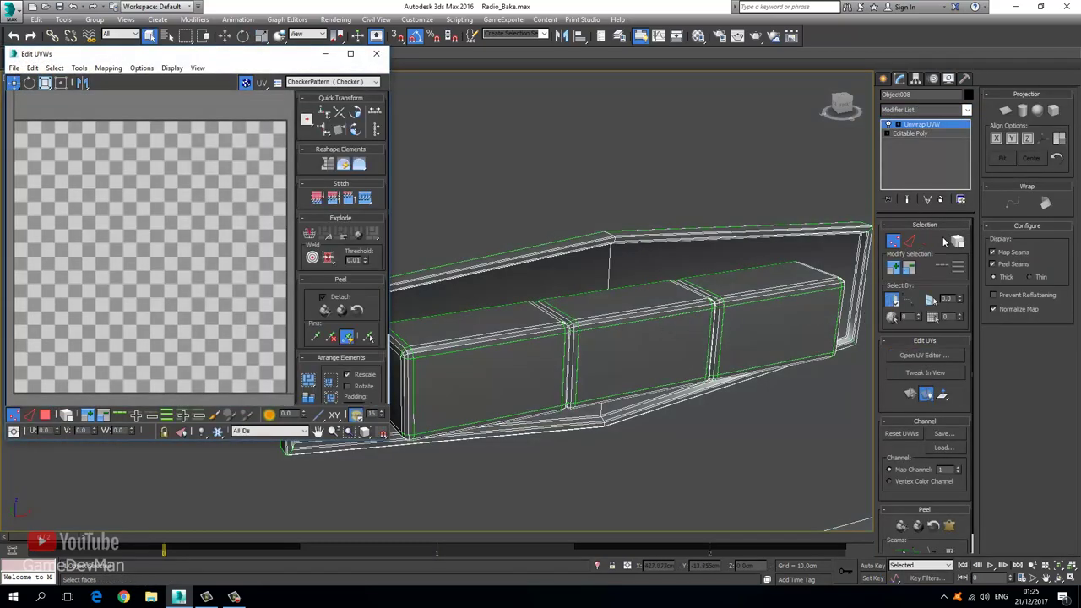
{"action": "middle_click_drag", "start_coordinate": [607, 314], "coordinate": [594, 345]}
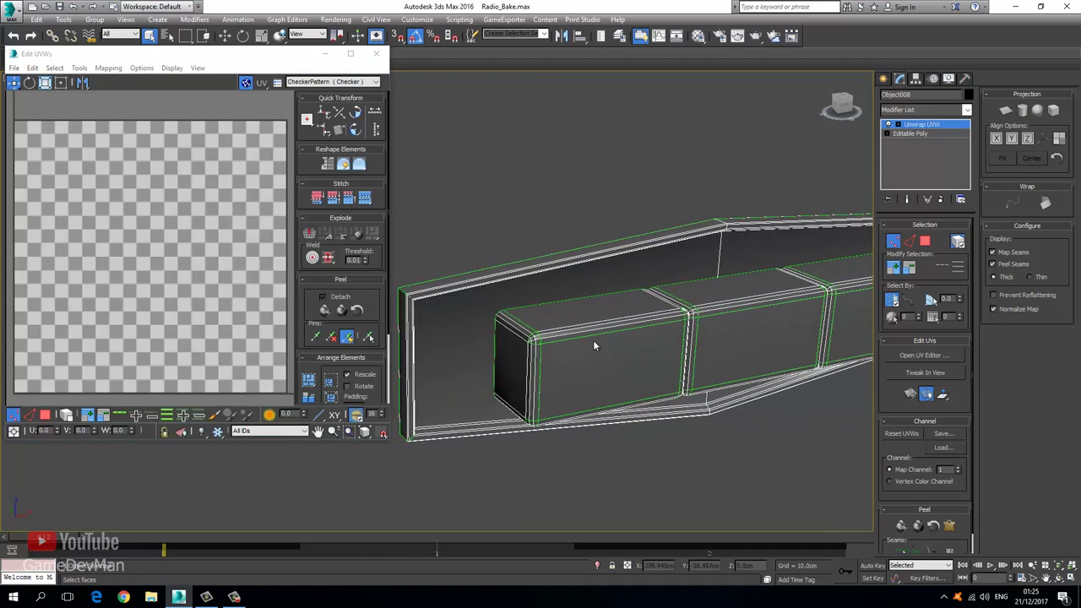
Select all polygons of the first button in the upper three-button group and apply Flatten Mapping to them
{"action": "left_click", "coordinate": [924, 241]}
{"action": "left_click", "coordinate": [586, 335]}
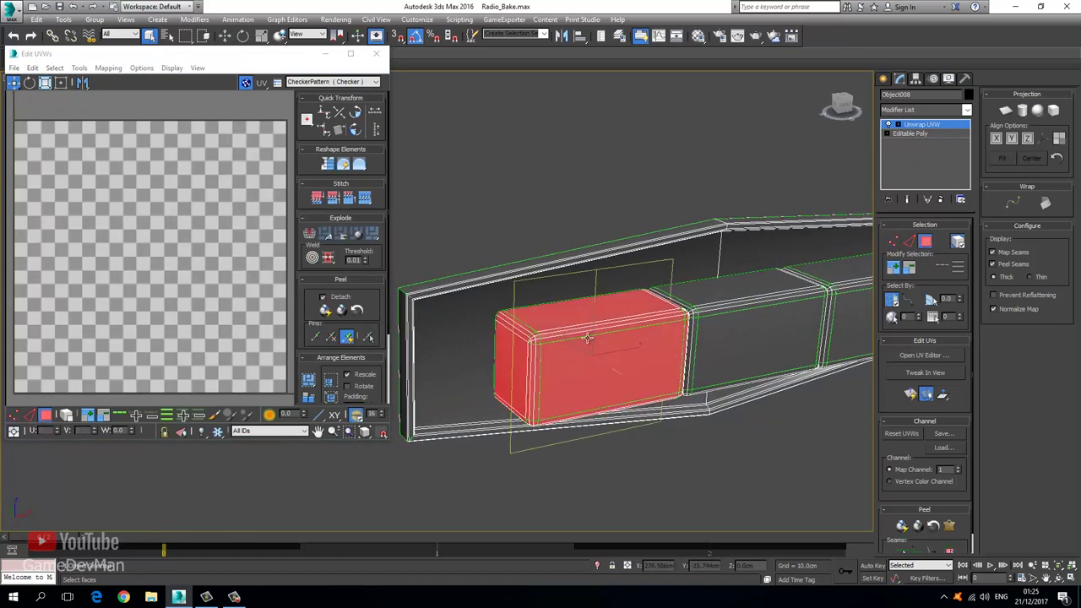
{"action": "left_click_drag", "start_coordinate": [141, 53], "coordinate": [352, 80]}
{"action": "left_click", "coordinate": [319, 94]}
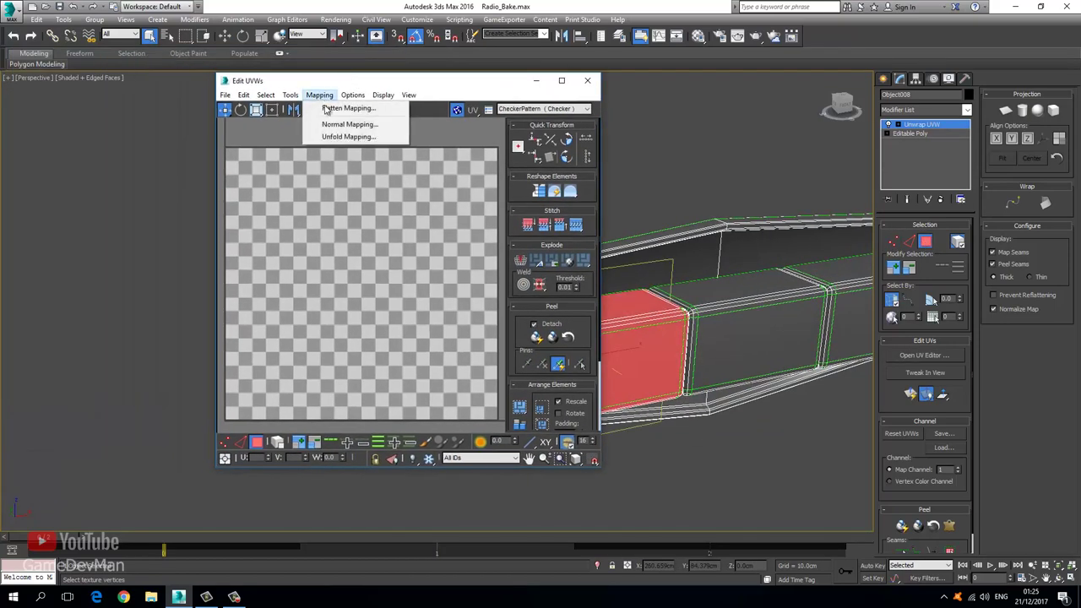
{"action": "left_click", "coordinate": [339, 106]}
{"action": "left_click", "coordinate": [152, 79]}
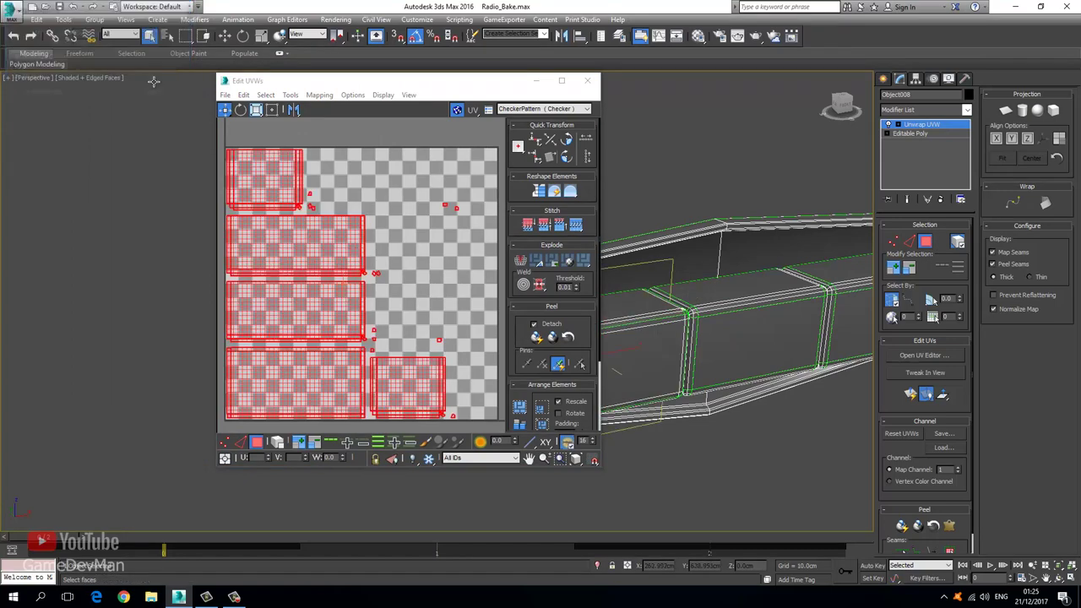
Open the UV editor's background texture choices
{"action": "middle_click_drag", "start_coordinate": [326, 242], "coordinate": [340, 232]}
{"action": "left_click", "coordinate": [537, 109]}
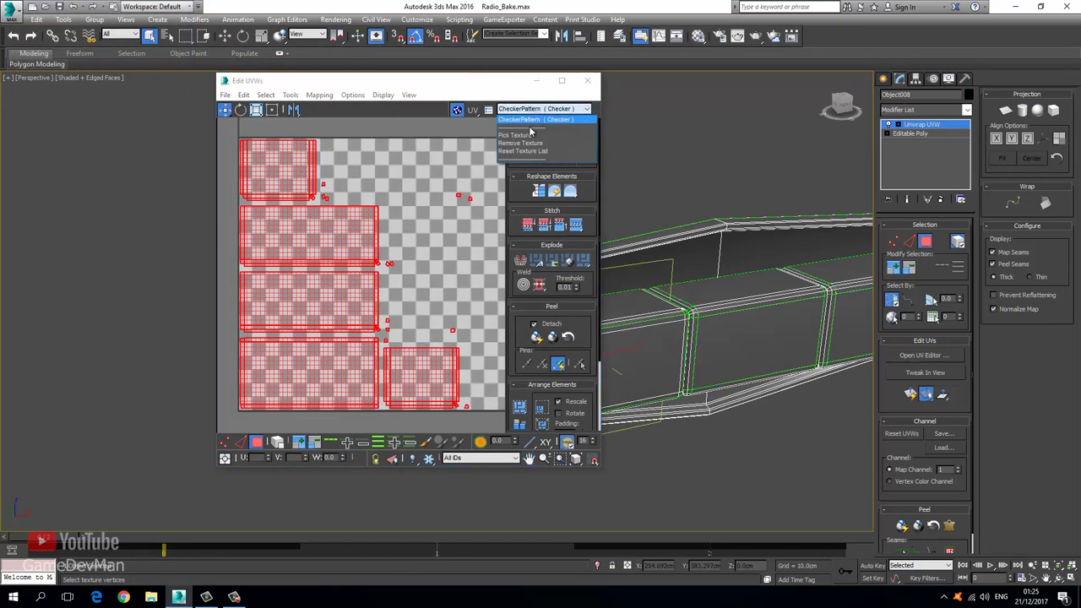
Load a Camera Map Per Pixel map as the background texture of the UV editor and maximize the Edit UVWs window
{"action": "left_click", "coordinate": [533, 137]}
{"action": "double_click", "coordinate": [379, 191]}
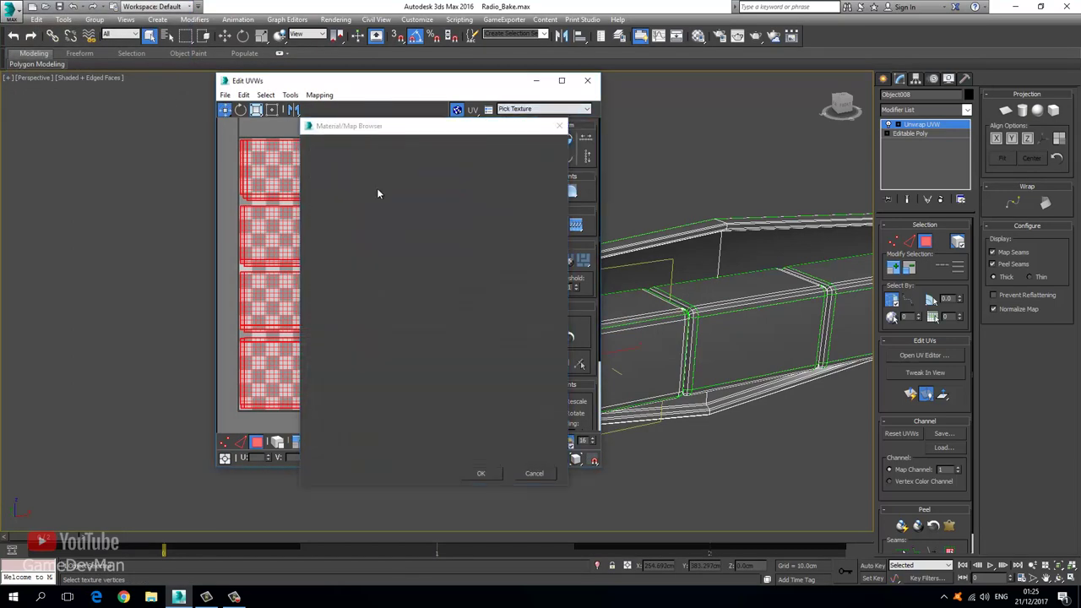
{"action": "left_click", "coordinate": [387, 179]}
{"action": "scroll", "coordinate": [389, 215], "scroll_direction": "down", "scroll_amount": 3}
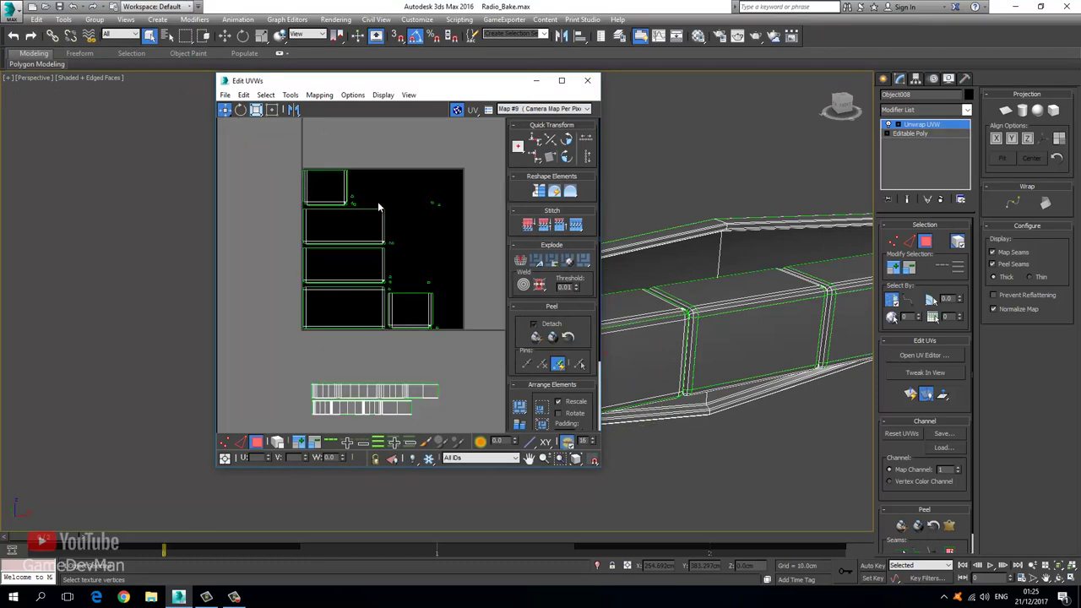
{"action": "scroll", "coordinate": [352, 256], "scroll_direction": "up", "scroll_amount": 2}
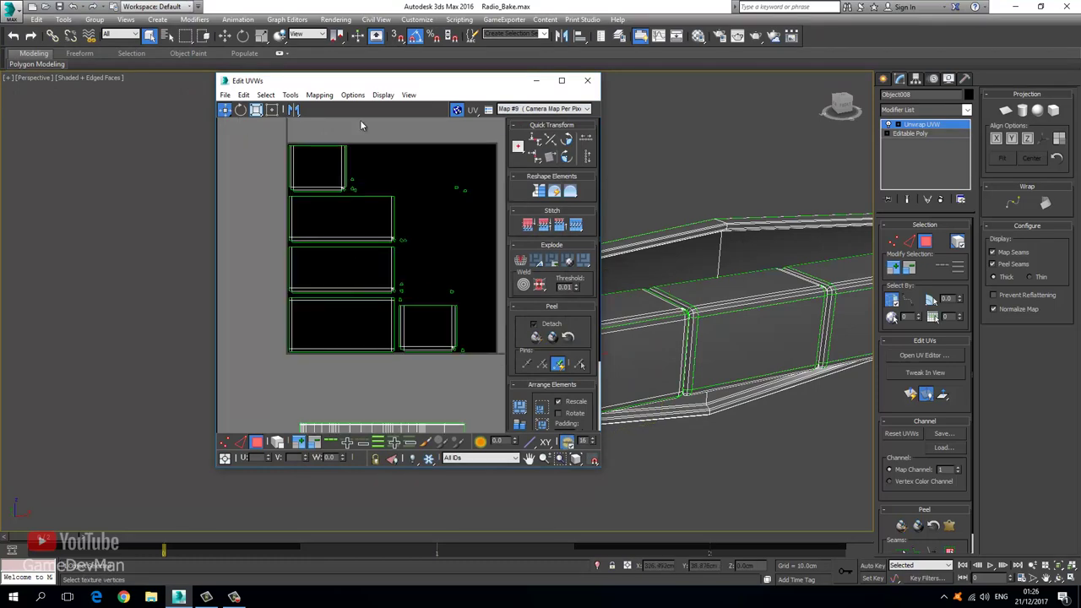
{"action": "double_click", "coordinate": [374, 81]}
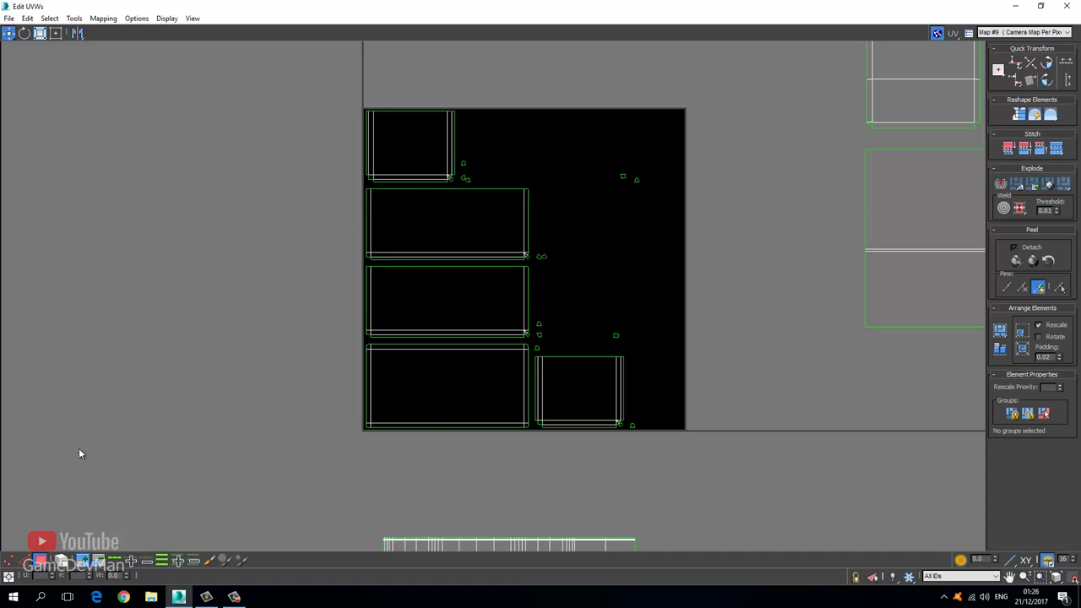
Try to stitch the outer edges of the small upper square shell to its neighbours
{"action": "scroll", "coordinate": [366, 263], "scroll_direction": "up", "scroll_amount": 5}
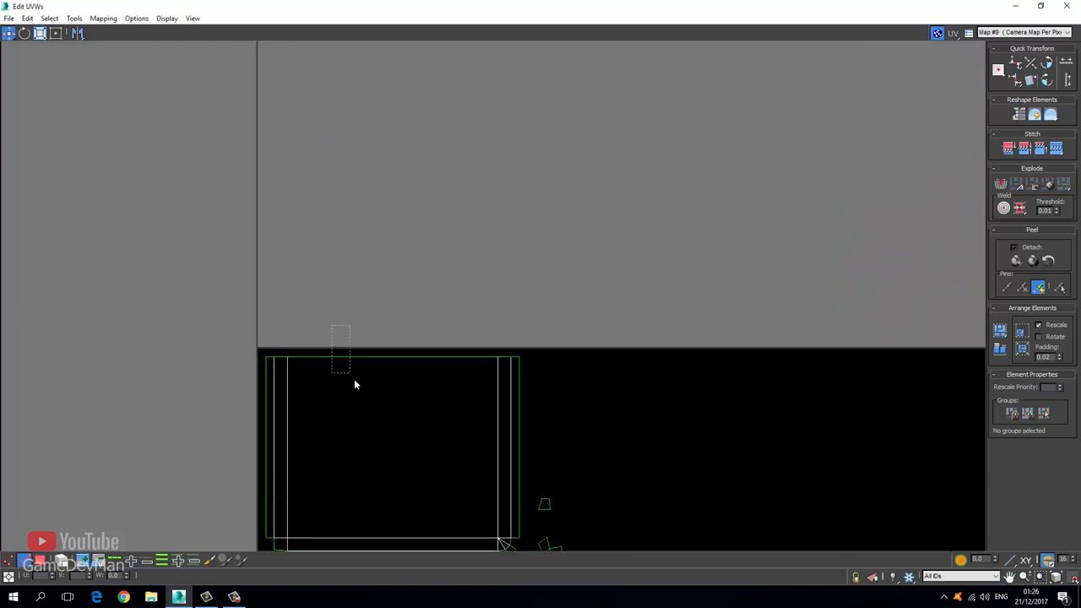
{"action": "right_click", "coordinate": [355, 369]}
{"action": "left_click", "coordinate": [331, 413]}
{"action": "right_click", "coordinate": [341, 360]}
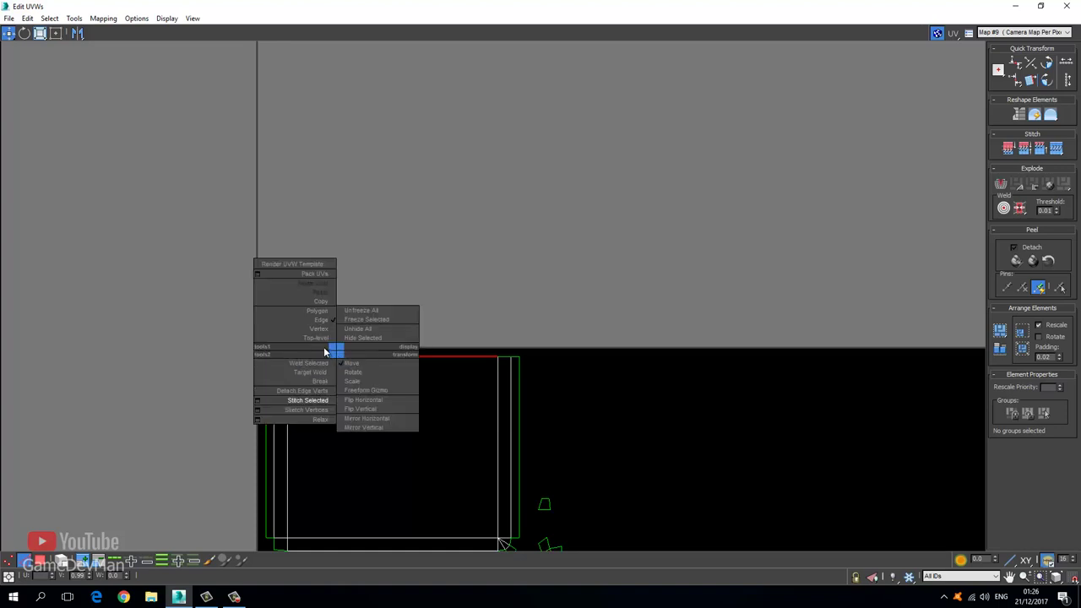
{"action": "left_click", "coordinate": [314, 413]}
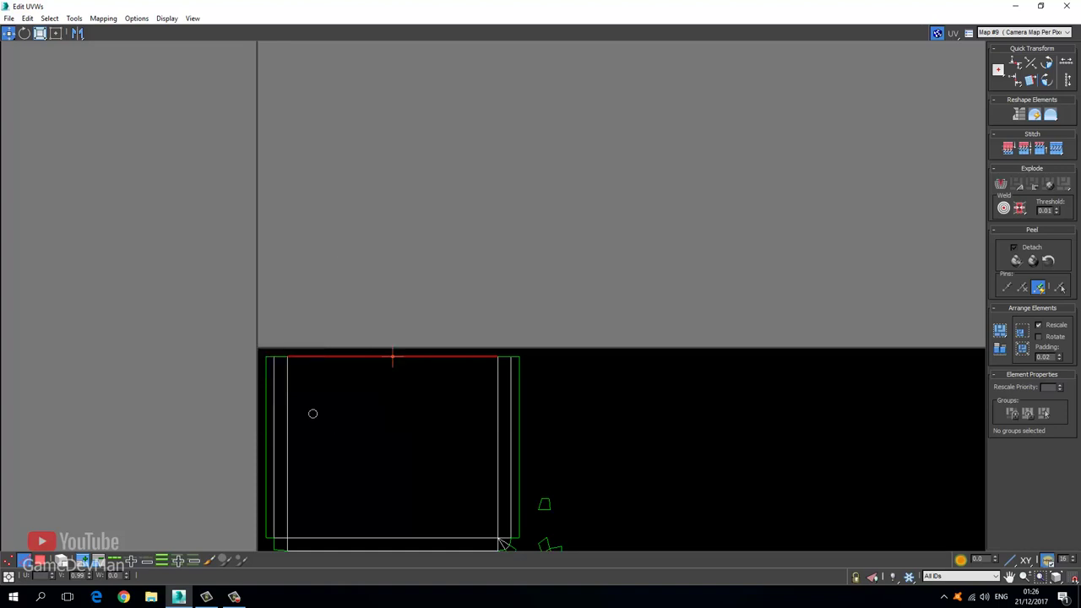
{"action": "right_click", "coordinate": [314, 356]}
{"action": "left_click", "coordinate": [304, 394]}
{"action": "middle_click_drag", "start_coordinate": [294, 408], "coordinate": [299, 292]}
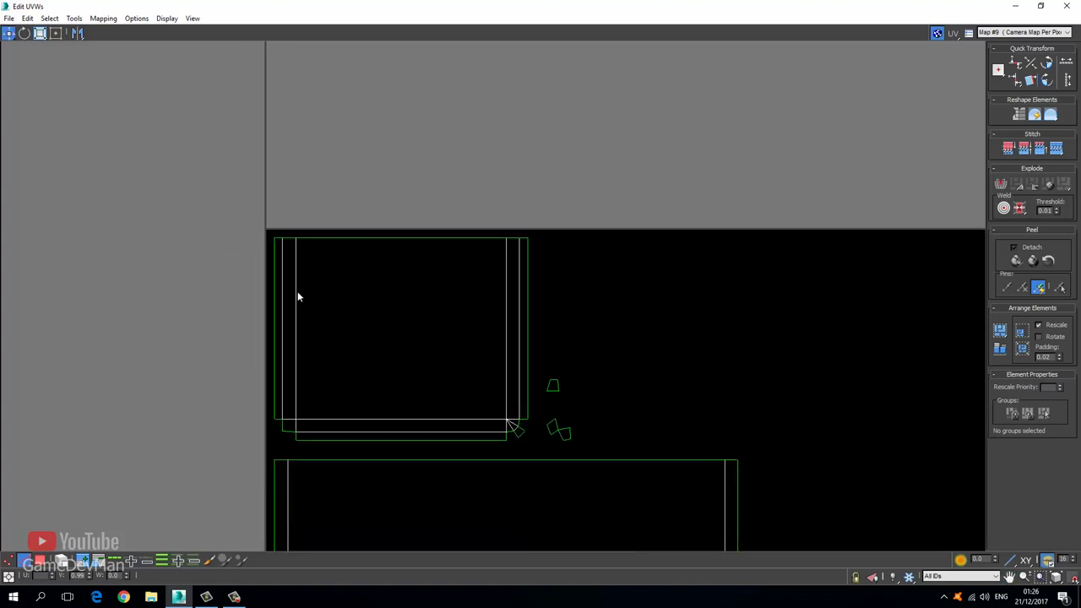
{"action": "right_click", "coordinate": [294, 294]}
{"action": "left_click", "coordinate": [330, 342]}
Stitch the matching square shell to the right edge of the upper wide shell
{"action": "scroll", "coordinate": [363, 275], "scroll_direction": "down", "scroll_amount": 2}
{"action": "middle_click_drag", "start_coordinate": [633, 263], "coordinate": [637, 205]}
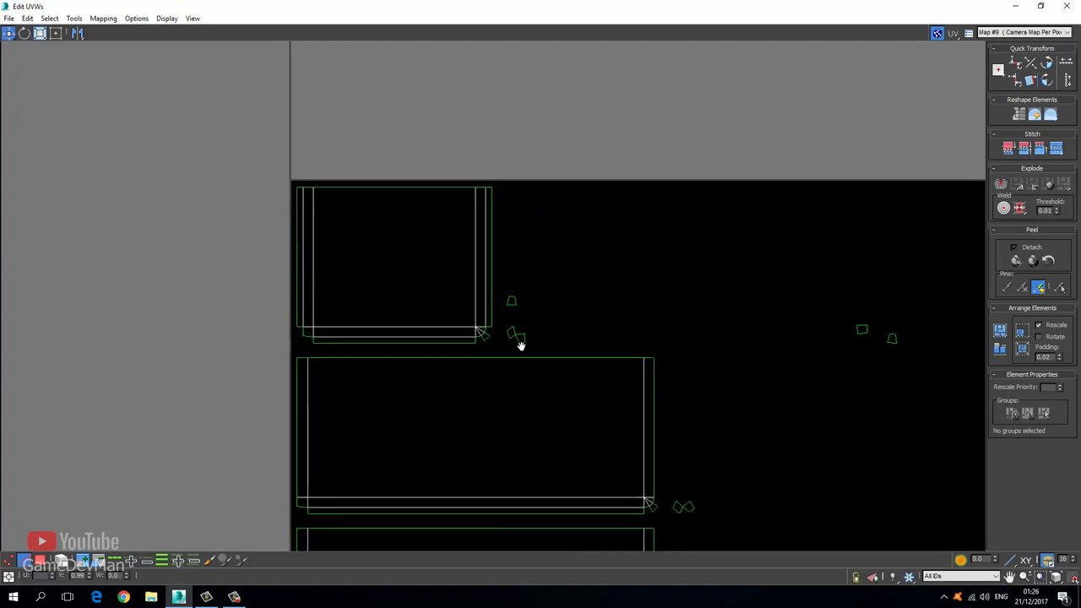
{"action": "middle_click_drag", "start_coordinate": [521, 346], "coordinate": [521, 287]}
{"action": "scroll", "coordinate": [402, 302], "scroll_direction": "down", "scroll_amount": 1}
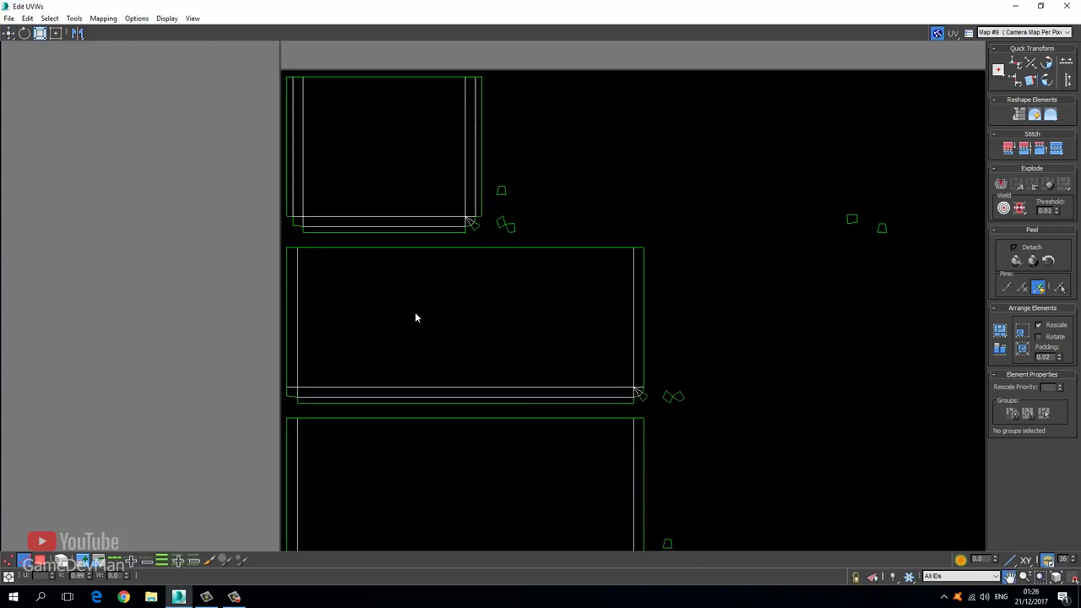
{"action": "right_click", "coordinate": [639, 342]}
{"action": "left_click", "coordinate": [613, 391]}
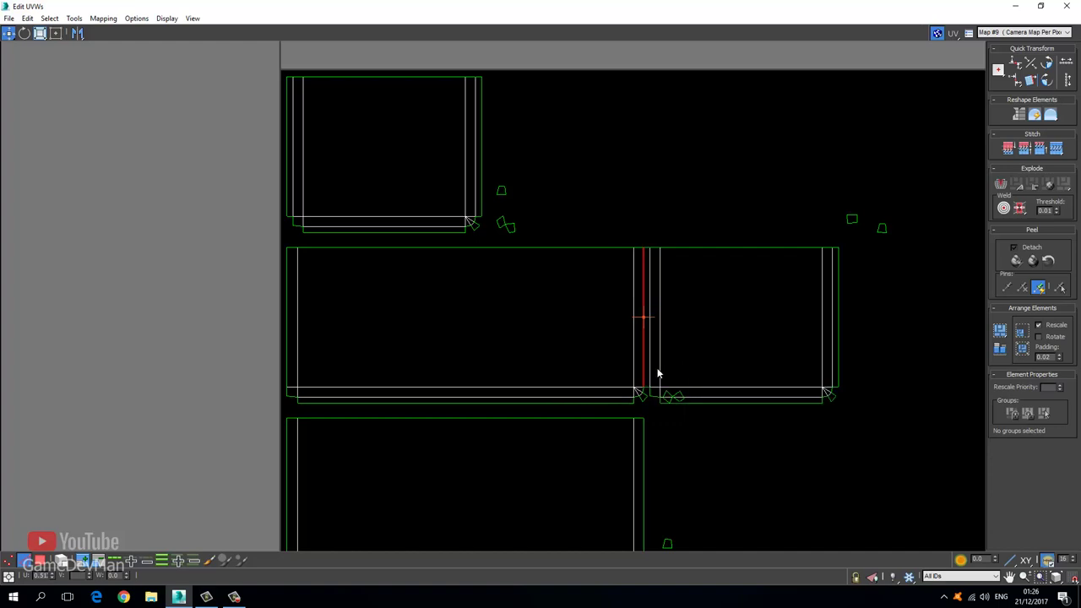
Stitch the adjoining wide shell to the right edge of the attached square shell
{"action": "middle_click_drag", "start_coordinate": [931, 350], "coordinate": [801, 322]}
{"action": "left_click", "coordinate": [708, 318]}
{"action": "right_click", "coordinate": [707, 317]}
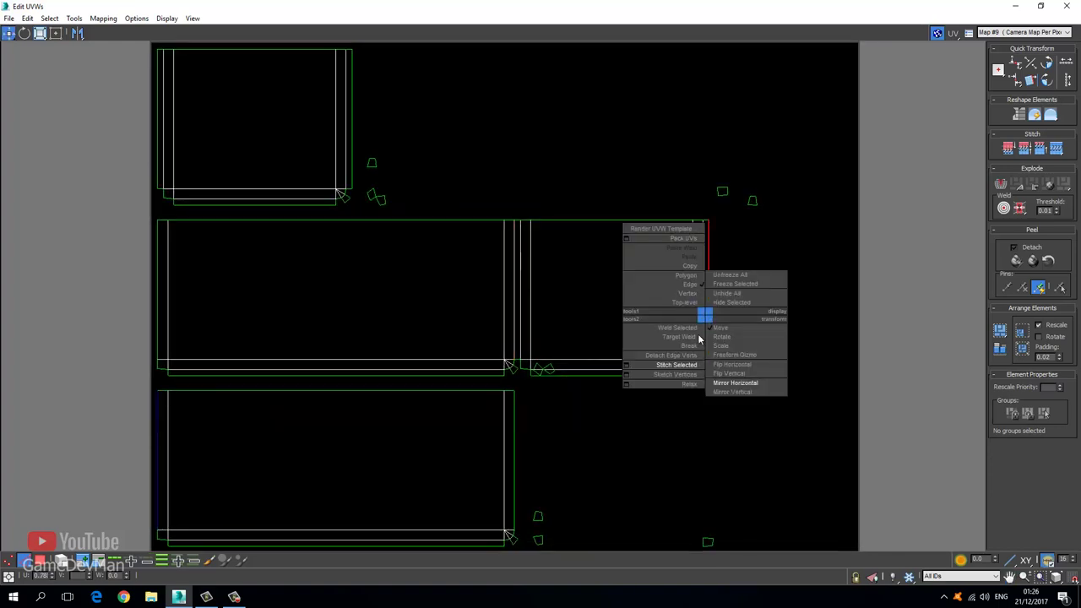
{"action": "left_click", "coordinate": [671, 365]}
Stitch the remaining wide shell to the bottom edge of the central square so it hangs below it
{"action": "middle_click_drag", "start_coordinate": [706, 344], "coordinate": [530, 370]}
{"action": "scroll", "coordinate": [478, 388], "scroll_direction": "down", "scroll_amount": 1}
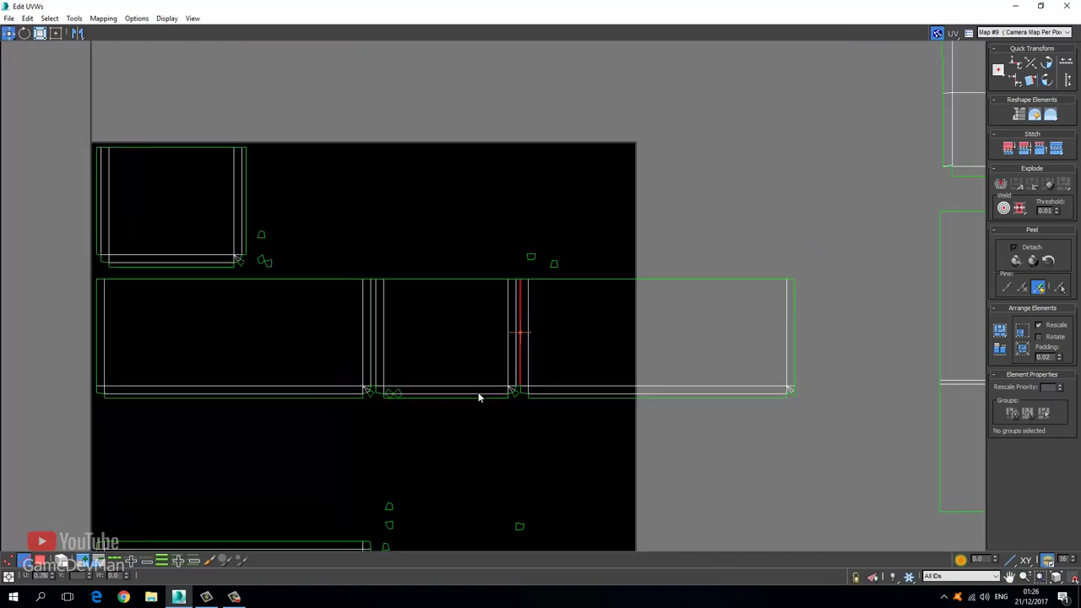
{"action": "middle_click_drag", "start_coordinate": [453, 417], "coordinate": [522, 405]}
{"action": "left_click", "coordinate": [517, 381]}
{"action": "right_click", "coordinate": [516, 381]}
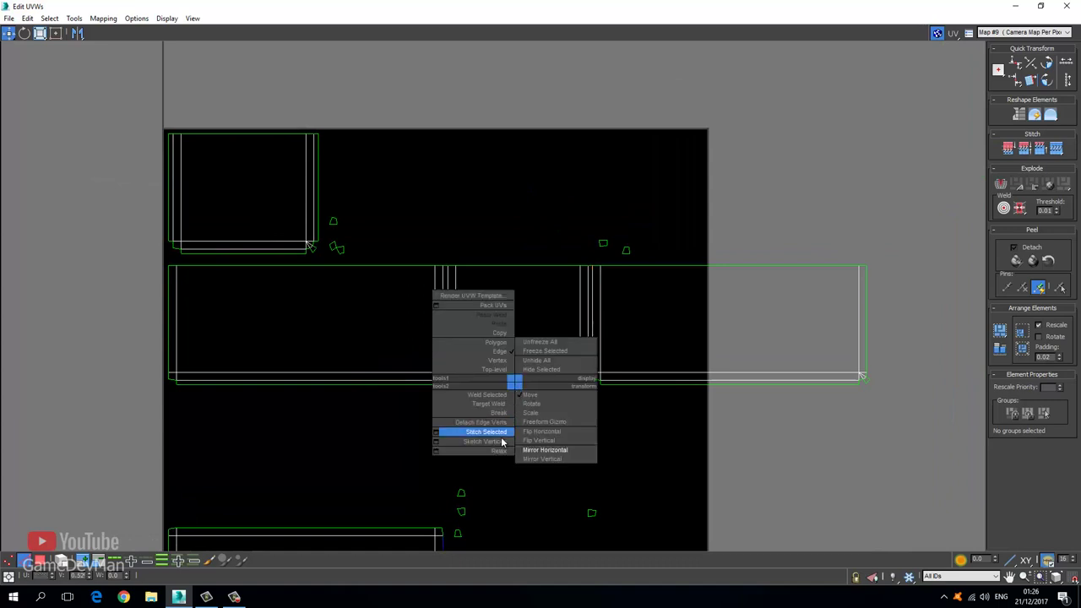
{"action": "left_click", "coordinate": [497, 428]}
Stitch the last square shell to the bottom edge of the tall panel
{"action": "middle_click_drag", "start_coordinate": [507, 399], "coordinate": [502, 293]}
{"action": "middle_click_drag", "start_coordinate": [489, 340], "coordinate": [476, 448]}
{"action": "middle_click_drag", "start_coordinate": [483, 379], "coordinate": [480, 297]}
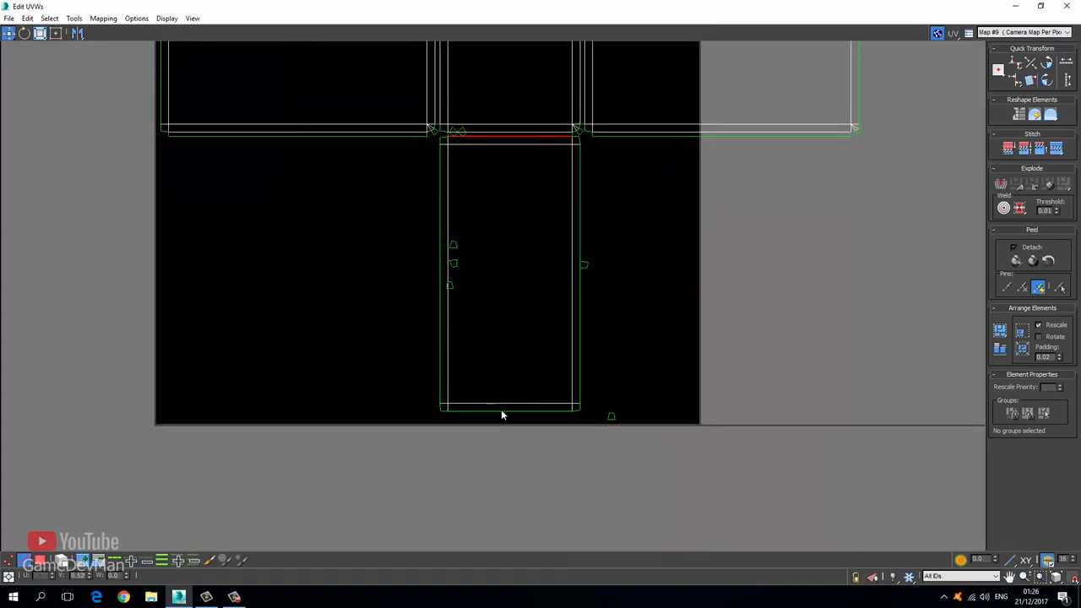
{"action": "right_click", "coordinate": [501, 415]}
{"action": "left_click", "coordinate": [490, 454]}
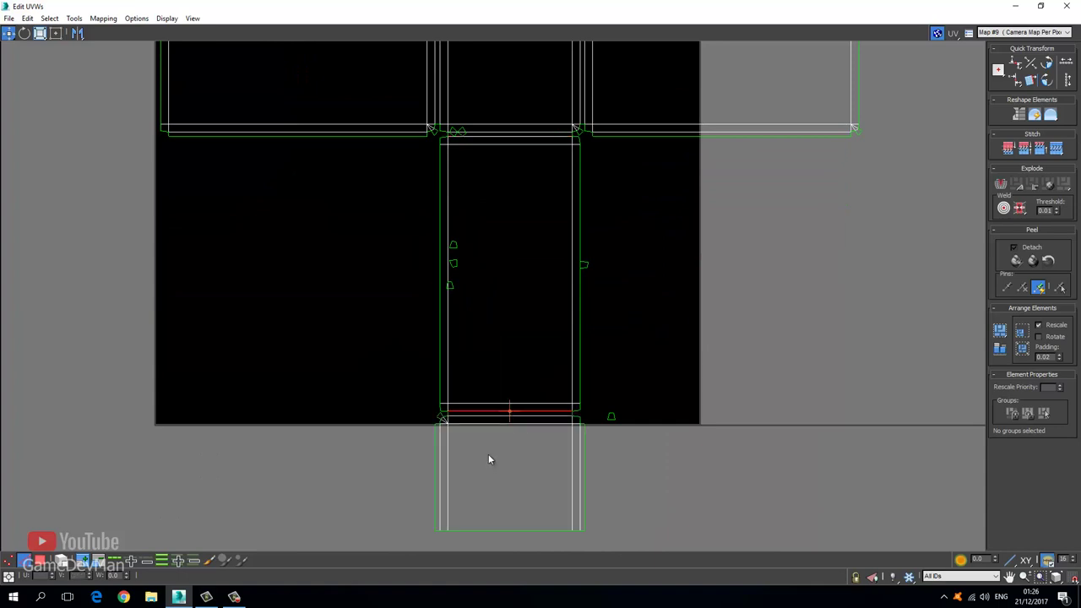
Move the assembled T-shaped shell and its loose corner pieces out of the texture tile, to its left
{"action": "scroll", "coordinate": [448, 448], "scroll_direction": "down", "scroll_amount": 2}
{"action": "scroll", "coordinate": [448, 448], "scroll_direction": "down", "scroll_amount": 2}
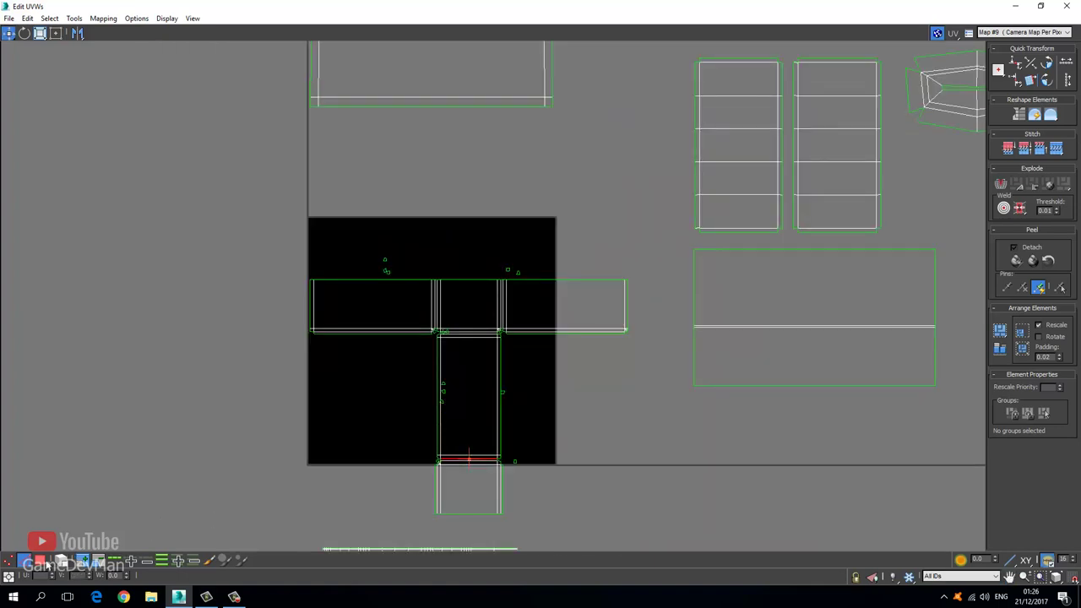
{"action": "scroll", "coordinate": [253, 280], "scroll_direction": "down", "scroll_amount": 2}
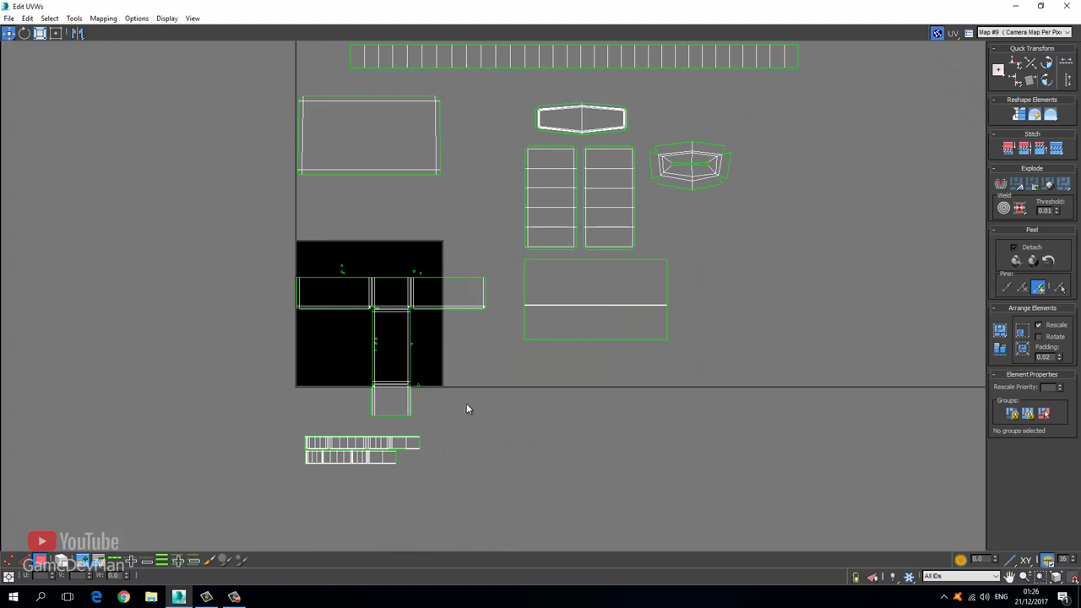
{"action": "left_click_drag", "start_coordinate": [265, 241], "coordinate": [487, 411]}
{"action": "left_click_drag", "start_coordinate": [441, 265], "coordinate": [245, 265]}
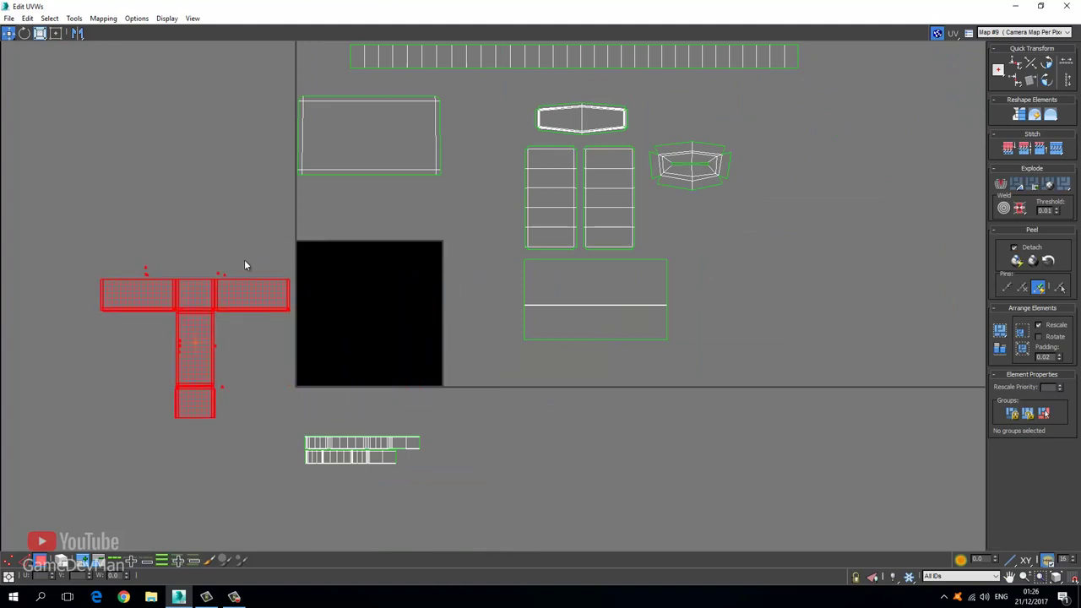
{"action": "left_click", "coordinate": [162, 256]}
In edge mode, stitch the short bevel edge at the left inner corner where the wide arm meets the central square
{"action": "scroll", "coordinate": [157, 292], "scroll_direction": "up", "scroll_amount": 2}
{"action": "middle_click_drag", "start_coordinate": [157, 292], "coordinate": [287, 309]}
{"action": "left_click", "coordinate": [26, 559]}
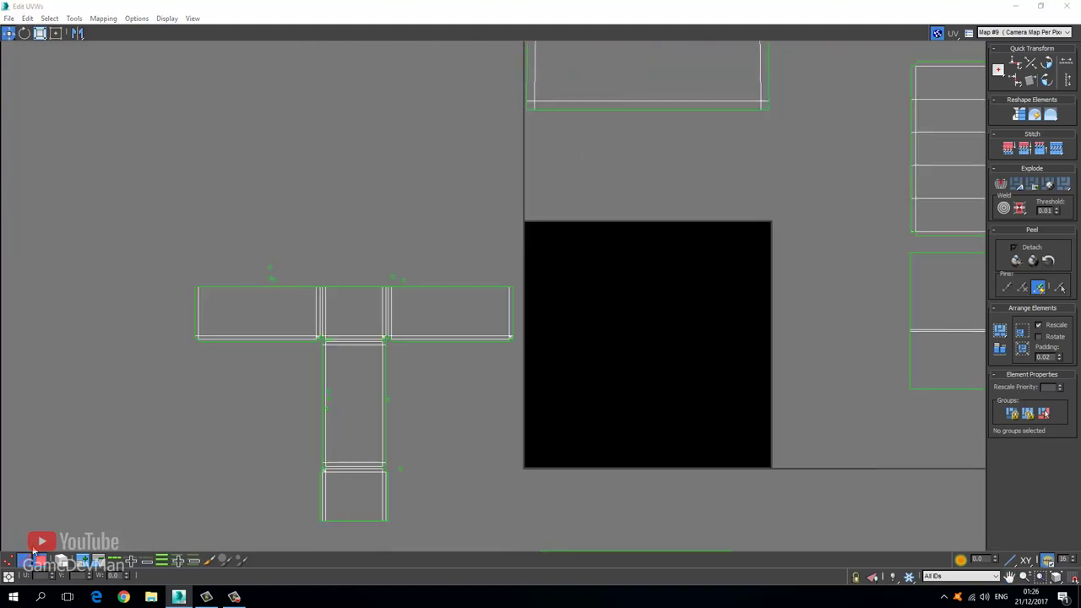
{"action": "scroll", "coordinate": [338, 316], "scroll_direction": "up", "scroll_amount": 10}
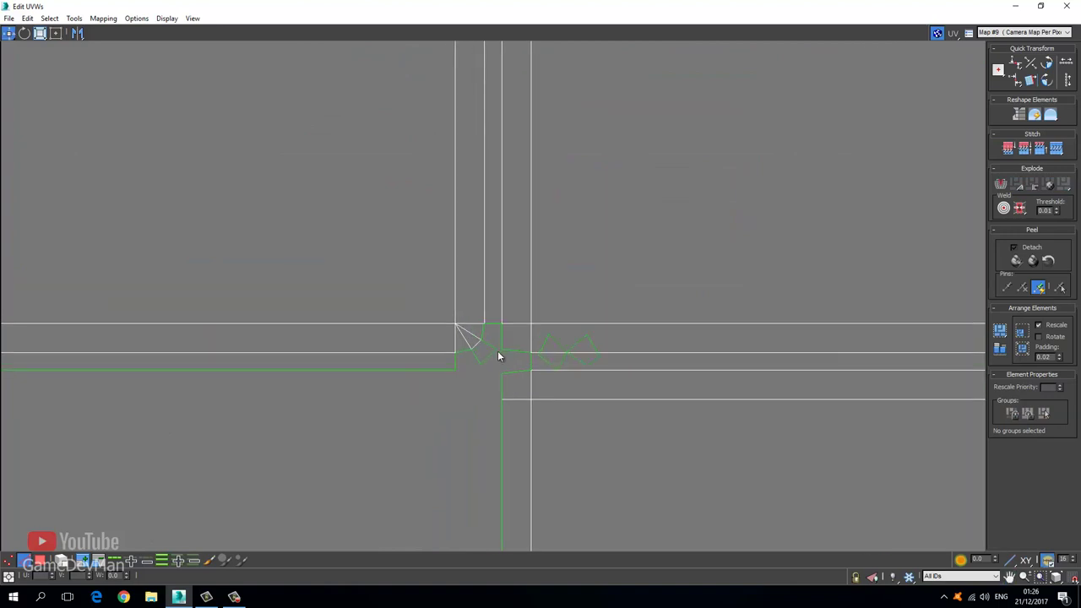
{"action": "right_click", "coordinate": [482, 331]}
{"action": "left_click", "coordinate": [467, 380]}
Stitch further loose corner pieces along the bevel edges of the left inner corner
{"action": "scroll", "coordinate": [491, 360], "scroll_direction": "up", "scroll_amount": 2}
{"action": "left_click", "coordinate": [490, 363]}
{"action": "right_click", "coordinate": [490, 363]}
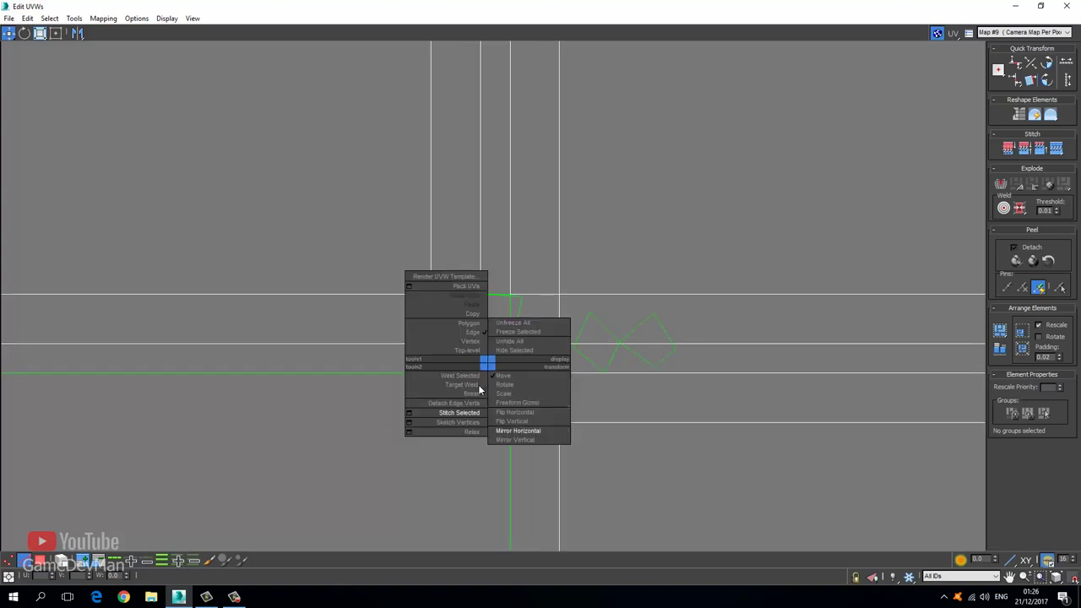
{"action": "left_click", "coordinate": [469, 410]}
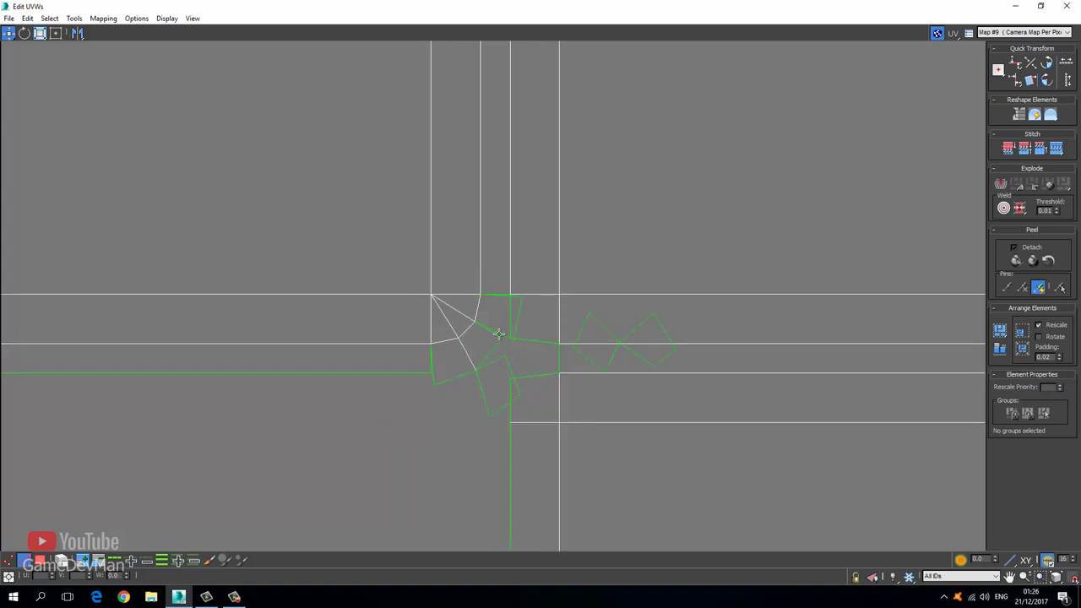
{"action": "right_click", "coordinate": [498, 334]}
{"action": "left_click", "coordinate": [477, 384]}
Stitch the short left end of the bevel strip above the tall panel and the adjacent diagonal corner edge
{"action": "middle_click_drag", "start_coordinate": [535, 353], "coordinate": [501, 369]}
{"action": "right_click", "coordinate": [524, 371]}
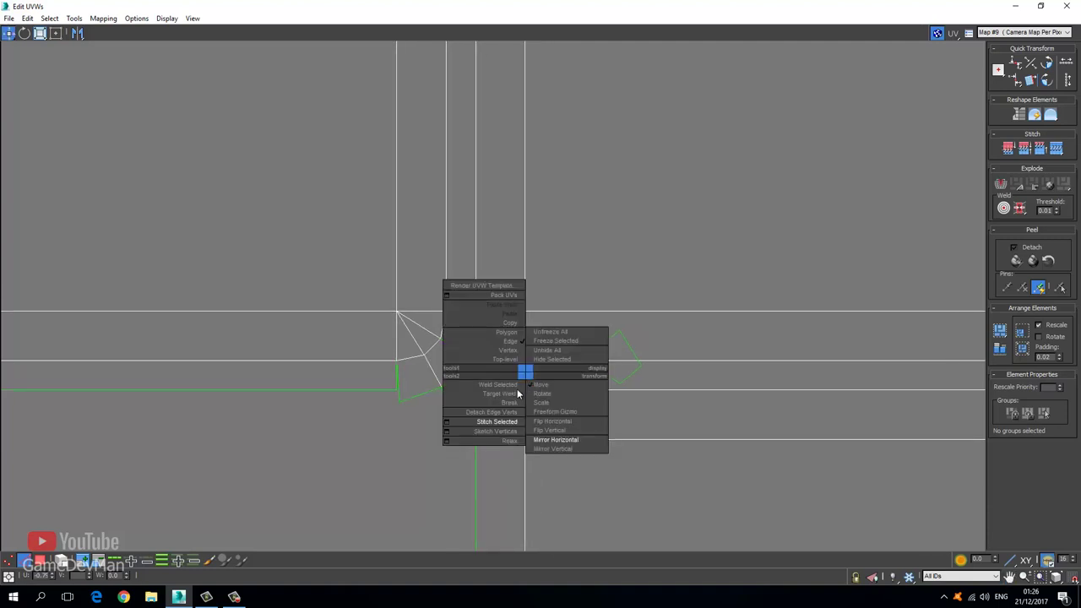
{"action": "left_click", "coordinate": [498, 421]}
{"action": "left_click", "coordinate": [488, 374]}
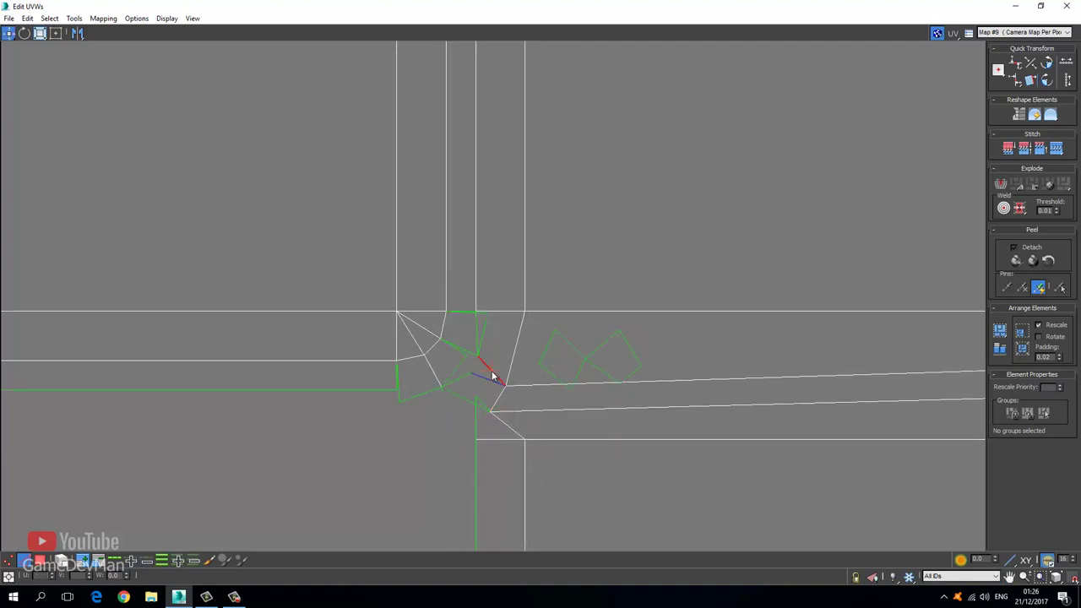
{"action": "right_click", "coordinate": [487, 371]}
{"action": "left_click", "coordinate": [483, 413]}
Target Weld the loose vertices around the left inner corner and shift its lower bevel vertex slightly toward the tall panel
{"action": "left_click", "coordinate": [9, 560]}
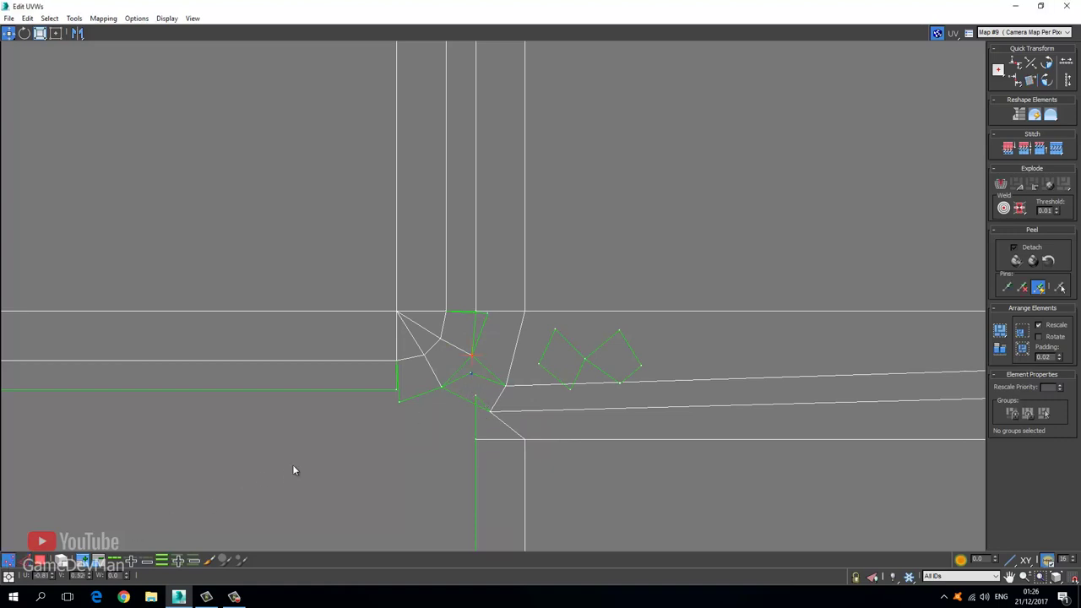
{"action": "right_click", "coordinate": [473, 374]}
{"action": "left_click", "coordinate": [448, 396]}
{"action": "left_click_drag", "start_coordinate": [476, 361], "coordinate": [472, 355]}
{"action": "left_click_drag", "start_coordinate": [476, 394], "coordinate": [442, 386]}
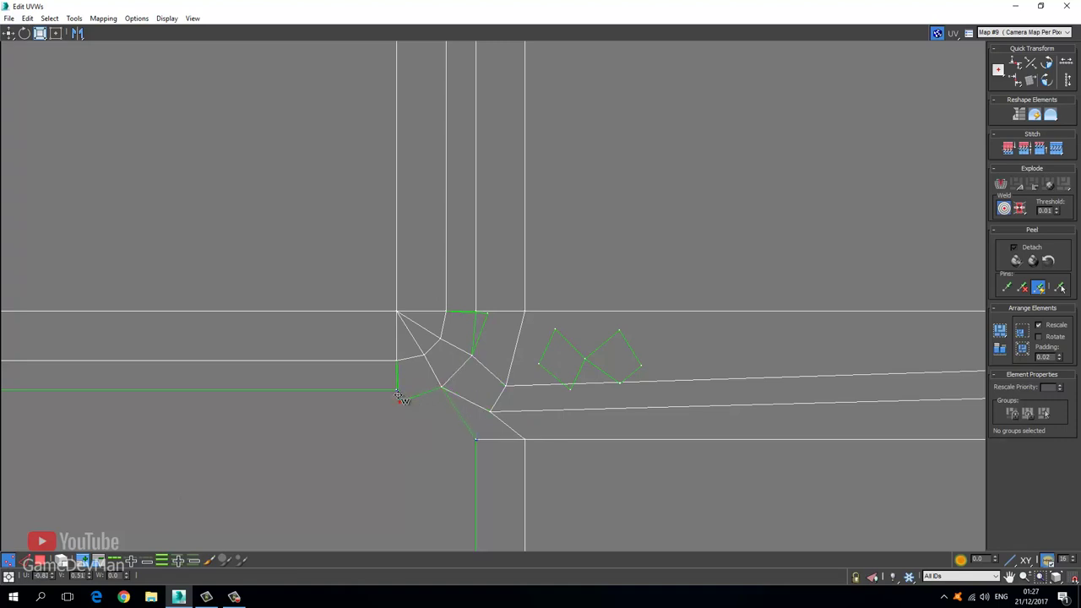
{"action": "left_click_drag", "start_coordinate": [487, 314], "coordinate": [476, 313]}
{"action": "scroll", "coordinate": [476, 313], "scroll_direction": "down", "scroll_amount": 1}
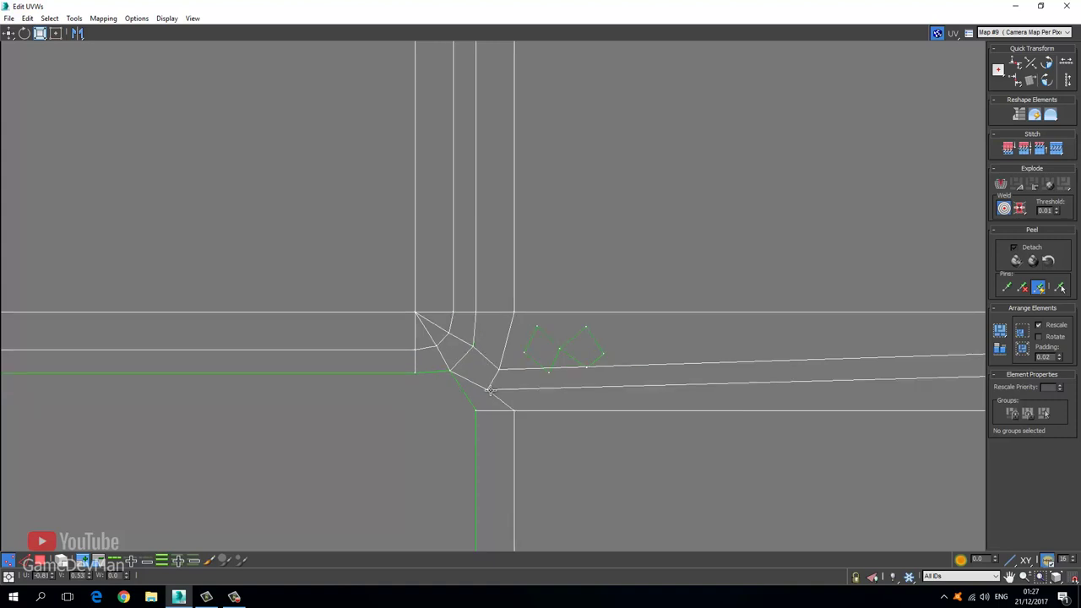
{"action": "left_click_drag", "start_coordinate": [490, 391], "coordinate": [504, 396]}
In edge mode, stitch the short top edge of the gap at the right inner corner of the T-shaped shell
{"action": "scroll", "coordinate": [496, 355], "scroll_direction": "down", "scroll_amount": 3}
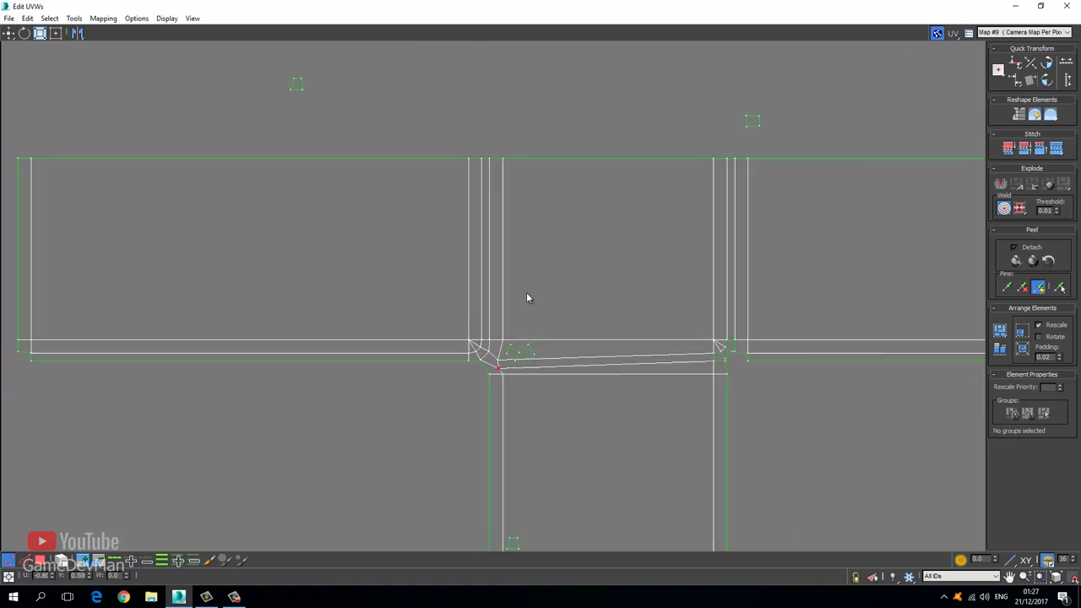
{"action": "middle_click_drag", "start_coordinate": [525, 298], "coordinate": [448, 324]}
{"action": "scroll", "coordinate": [544, 379], "scroll_direction": "up", "scroll_amount": 3}
{"action": "left_click", "coordinate": [25, 561]}
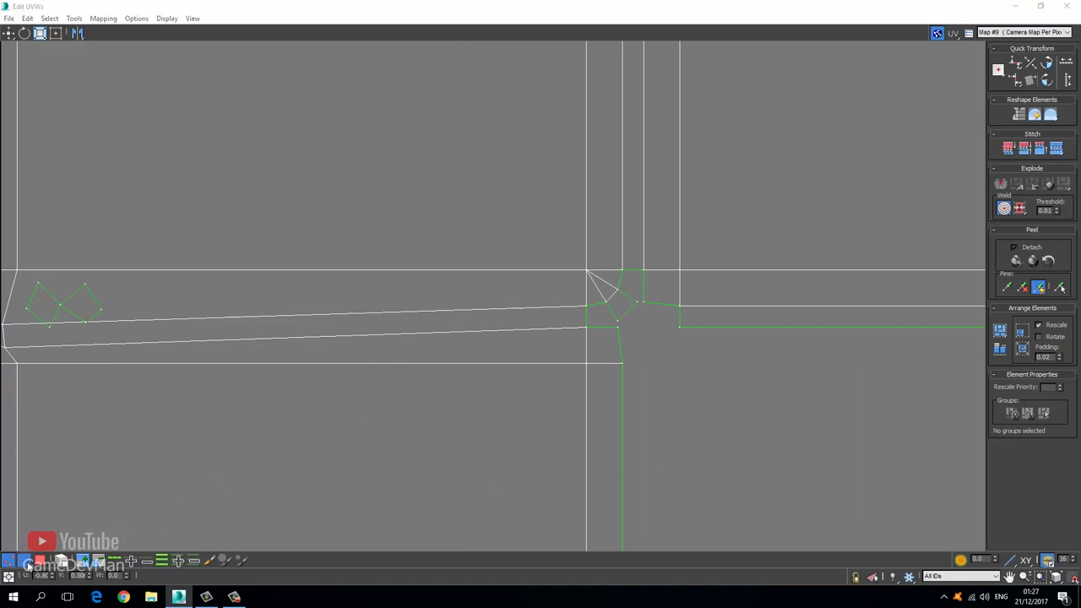
{"action": "middle_click_drag", "start_coordinate": [451, 398], "coordinate": [368, 435]}
{"action": "scroll", "coordinate": [560, 340], "scroll_direction": "up", "scroll_amount": 3}
{"action": "right_click", "coordinate": [548, 249]}
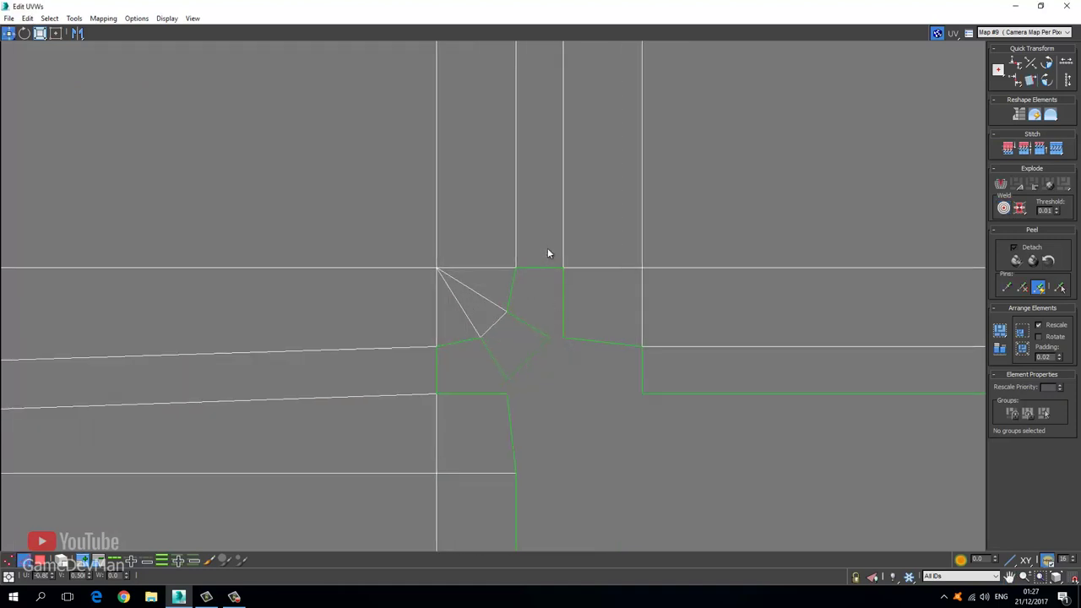
{"action": "right_click", "coordinate": [527, 267]}
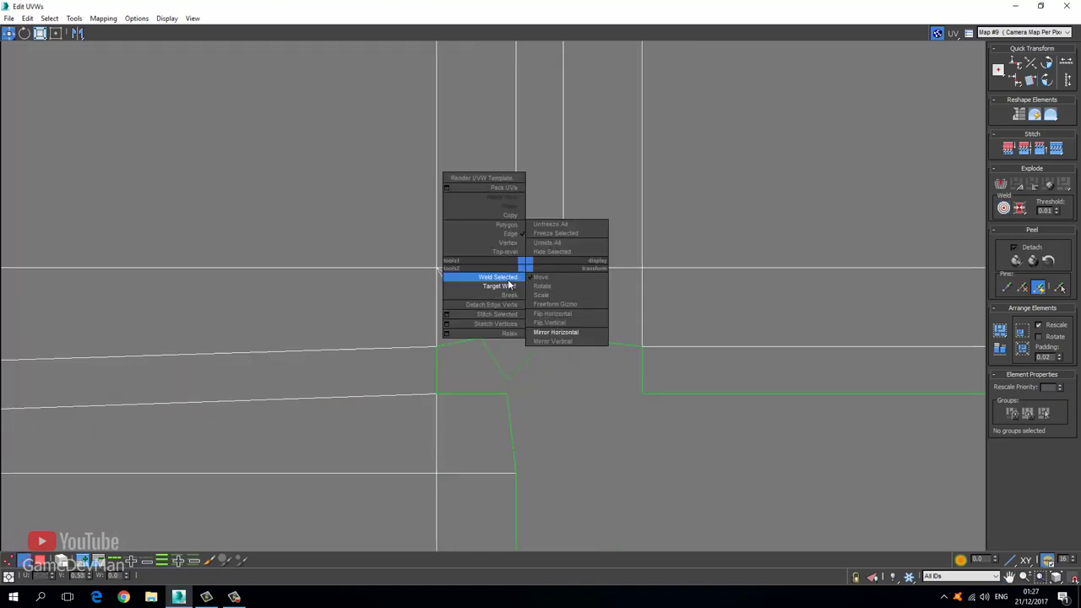
{"action": "left_click", "coordinate": [502, 316]}
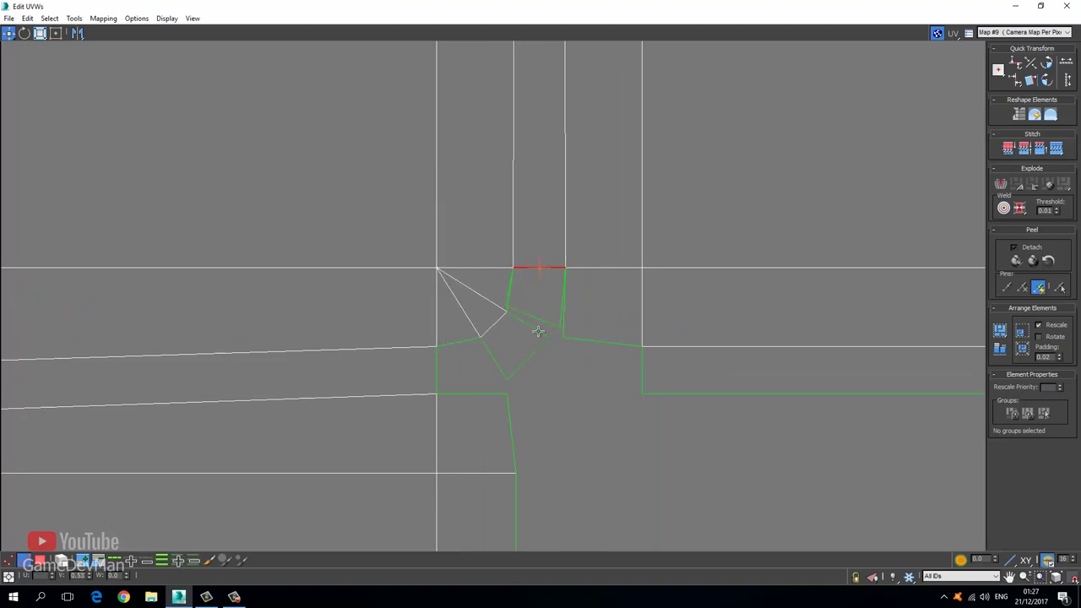
Stitch the short left edge of the gap and the slanted right bevel edge at the T-shaped shell's right inner corner
{"action": "right_click", "coordinate": [438, 372]}
{"action": "left_click", "coordinate": [411, 414]}
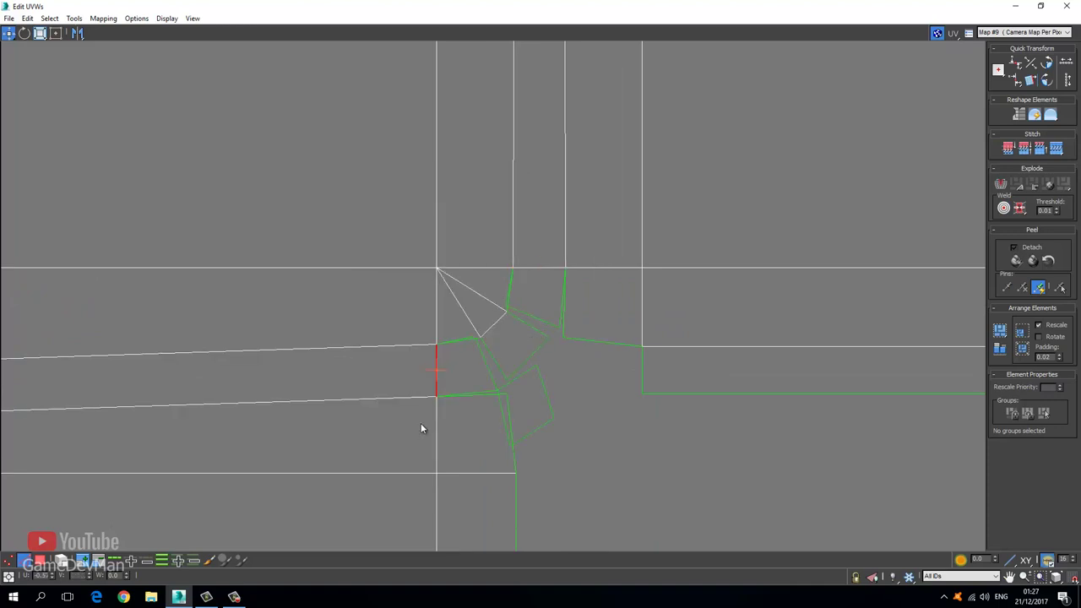
{"action": "left_click", "coordinate": [614, 339]}
{"action": "right_click", "coordinate": [611, 346]}
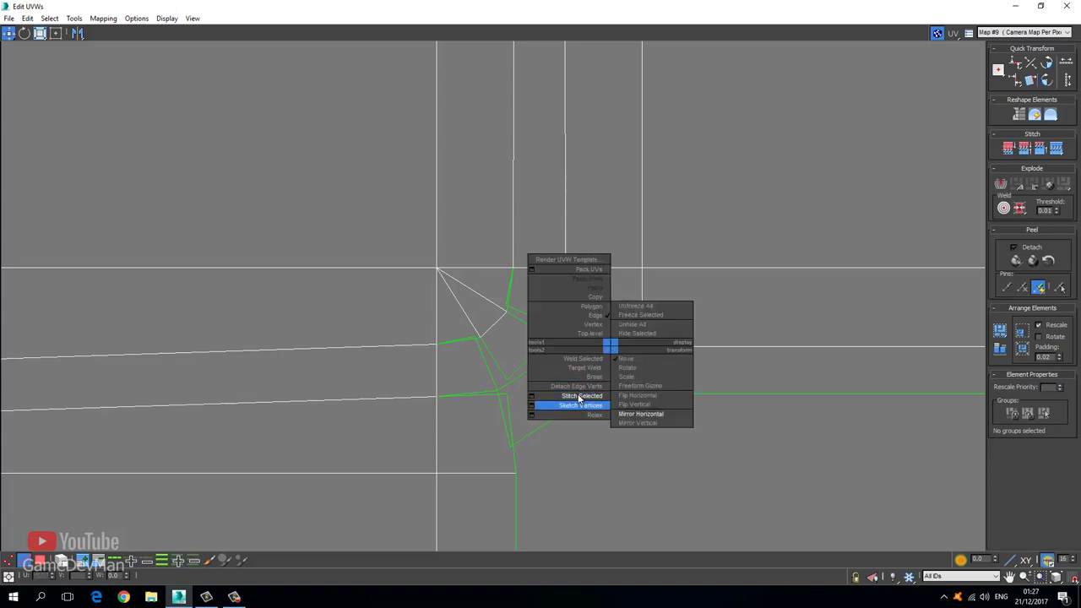
{"action": "left_click", "coordinate": [579, 396]}
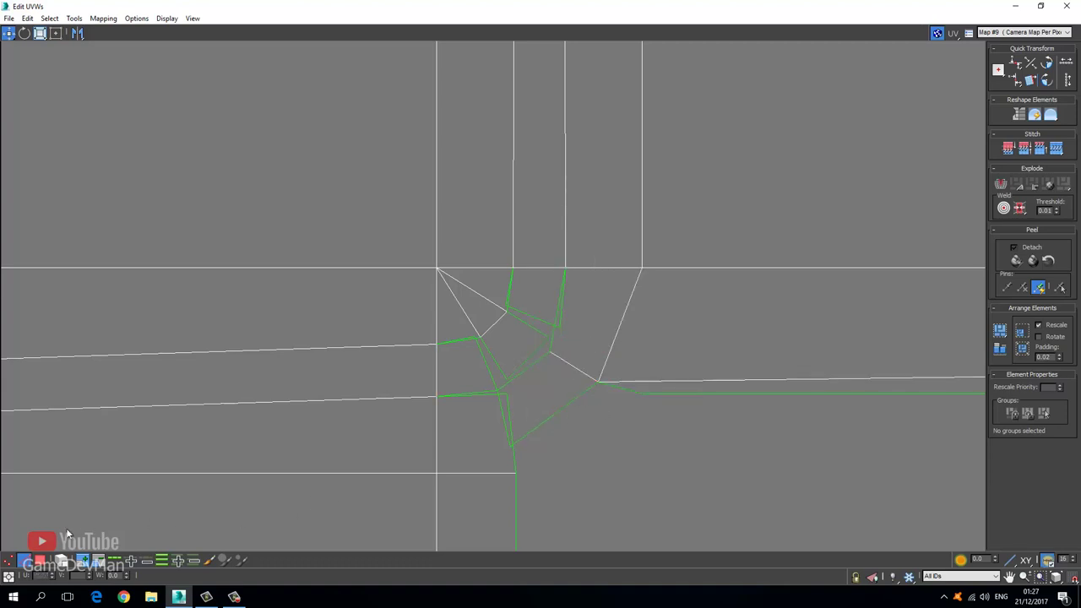
In vertex mode, move the displaced bevel vertex at the right inner corner up and outward to level the right panel's lower strip
{"action": "left_click", "coordinate": [6, 560]}
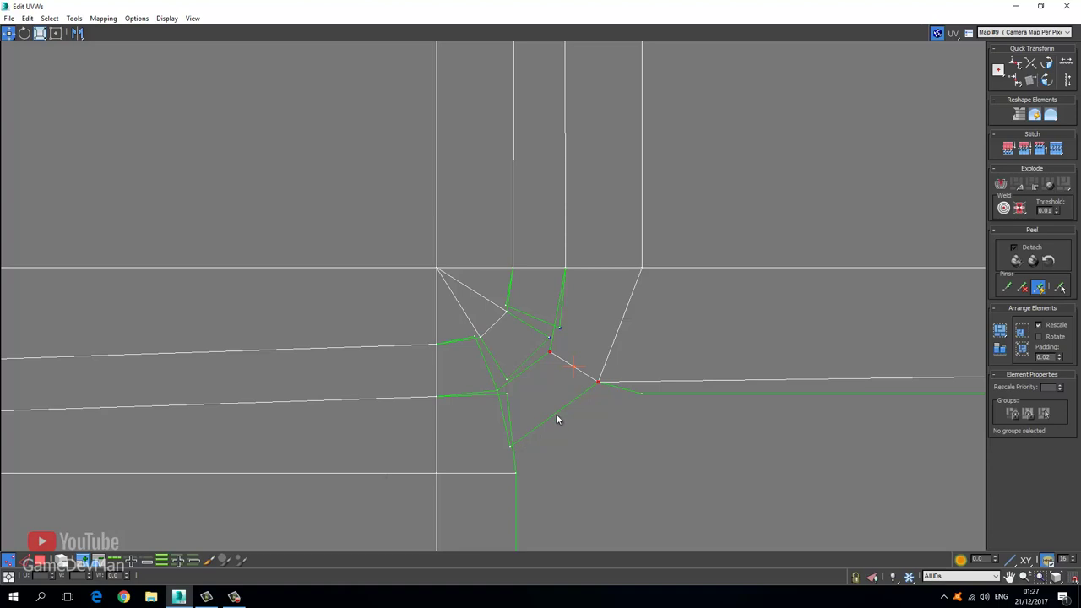
{"action": "right_click", "coordinate": [593, 362]}
{"action": "left_click", "coordinate": [677, 290]}
{"action": "left_click_drag", "start_coordinate": [591, 353], "coordinate": [626, 345]}
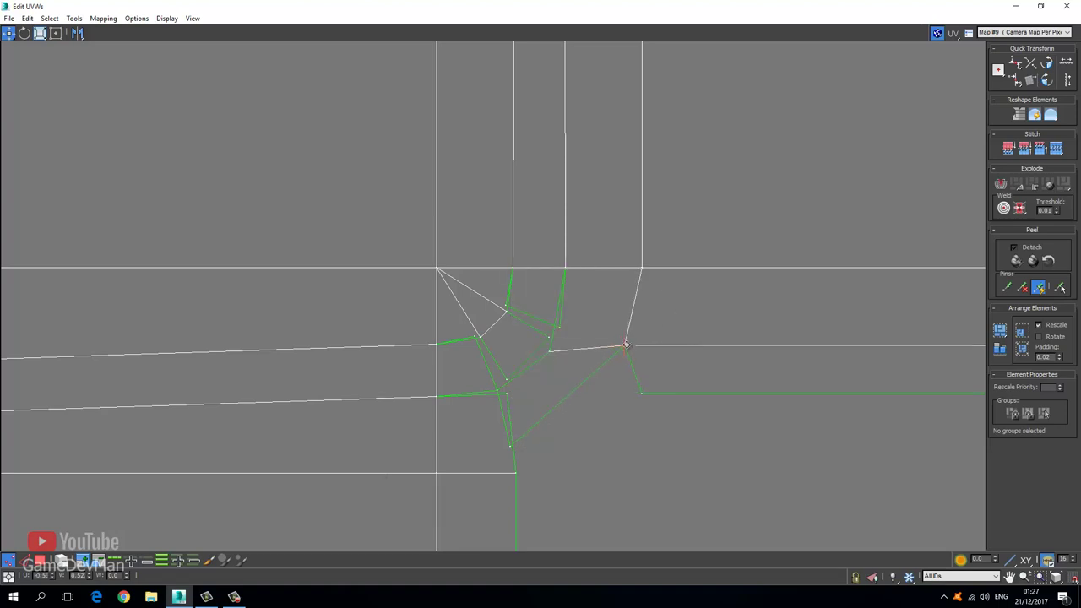
Target Weld the loose vertices around the right inner corner to close its bevel gaps
{"action": "right_click", "coordinate": [551, 337]}
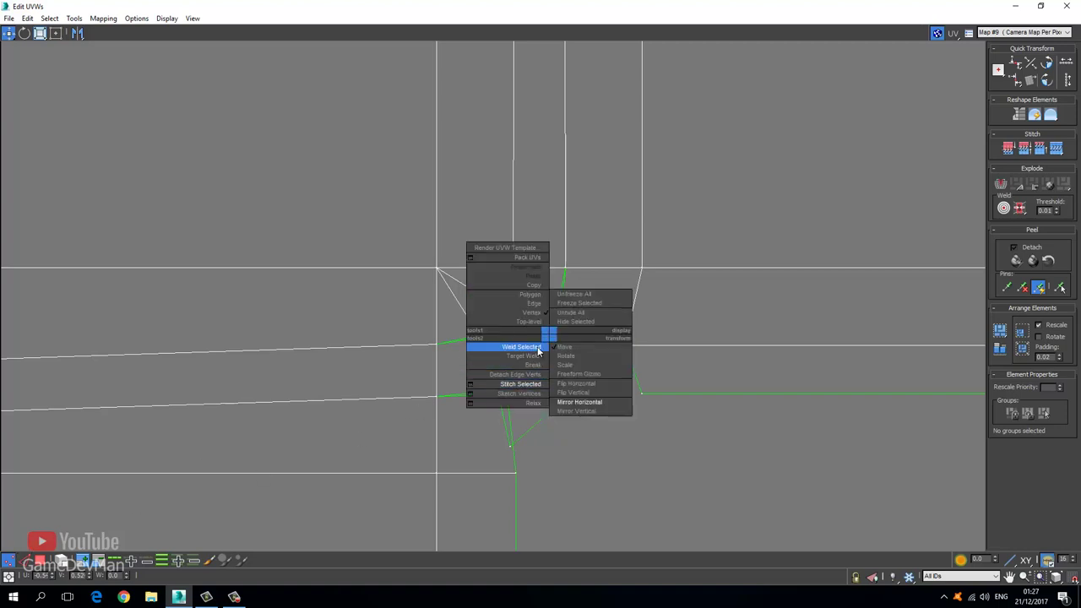
{"action": "left_click", "coordinate": [511, 358]}
{"action": "left_click_drag", "start_coordinate": [548, 339], "coordinate": [549, 352]}
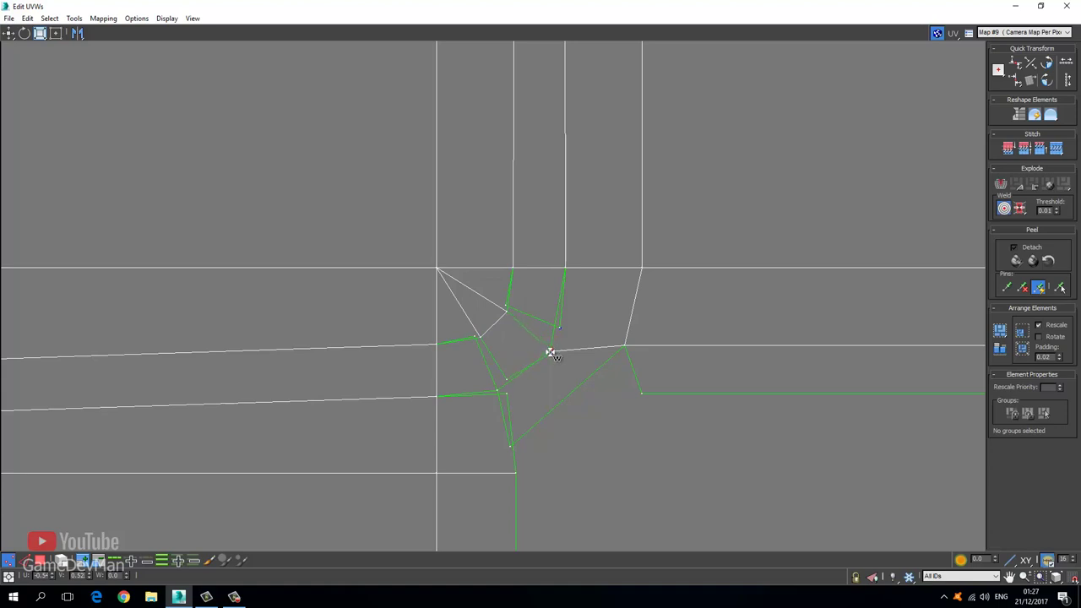
{"action": "left_click_drag", "start_coordinate": [508, 384], "coordinate": [499, 391]}
{"action": "left_click_drag", "start_coordinate": [510, 446], "coordinate": [515, 472]}
{"action": "left_click_drag", "start_coordinate": [549, 351], "coordinate": [480, 338]}
In edge mode, stitch the bevel strip's short left end and the adjacent lower edge at the tall panel's lower left corner
{"action": "scroll", "coordinate": [481, 337], "scroll_direction": "down", "scroll_amount": 6}
{"action": "scroll", "coordinate": [471, 301], "scroll_direction": "up", "scroll_amount": 1}
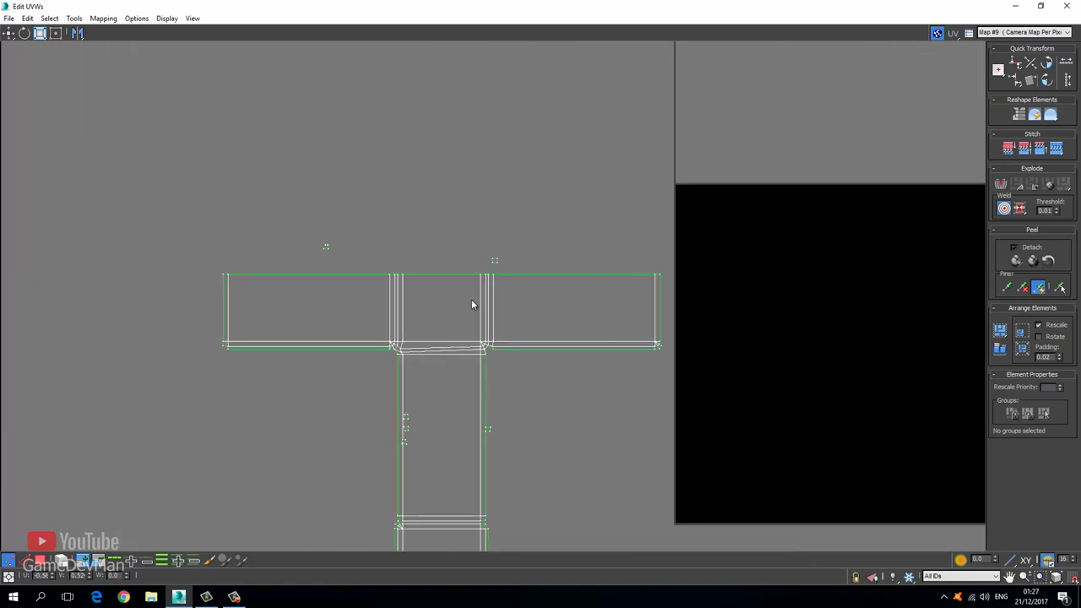
{"action": "middle_click_drag", "start_coordinate": [462, 336], "coordinate": [472, 280]}
{"action": "middle_click_drag", "start_coordinate": [431, 252], "coordinate": [442, 173]}
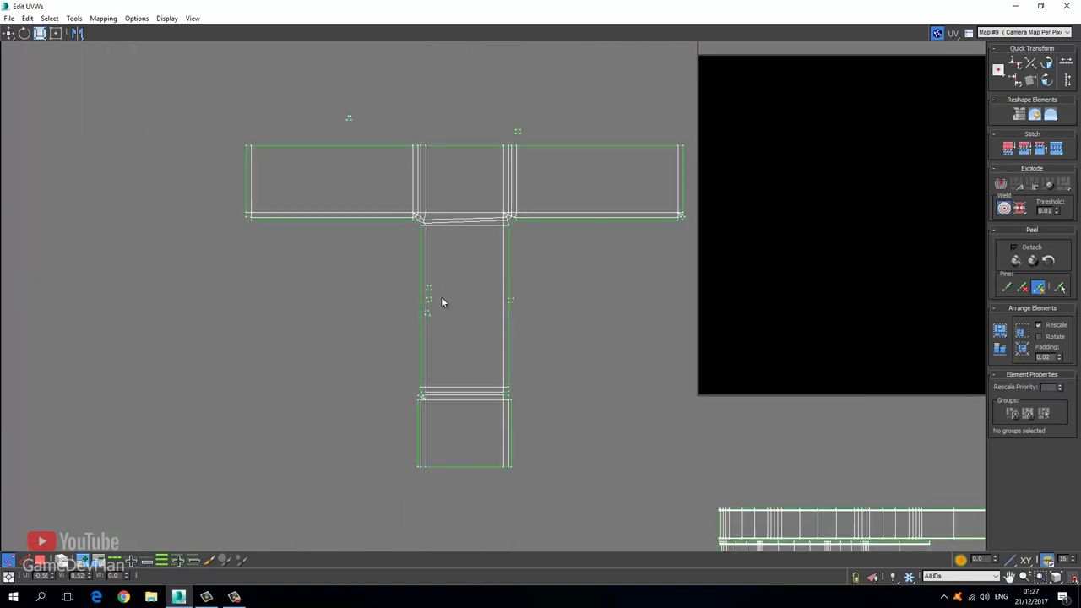
{"action": "scroll", "coordinate": [475, 328], "scroll_direction": "up", "scroll_amount": 6}
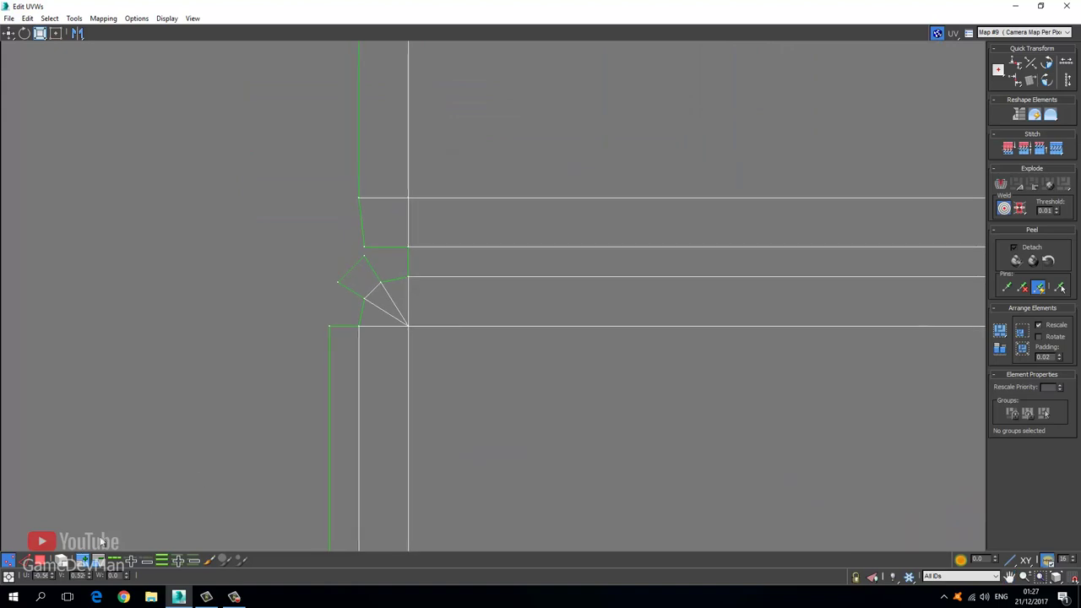
{"action": "left_click", "coordinate": [24, 559]}
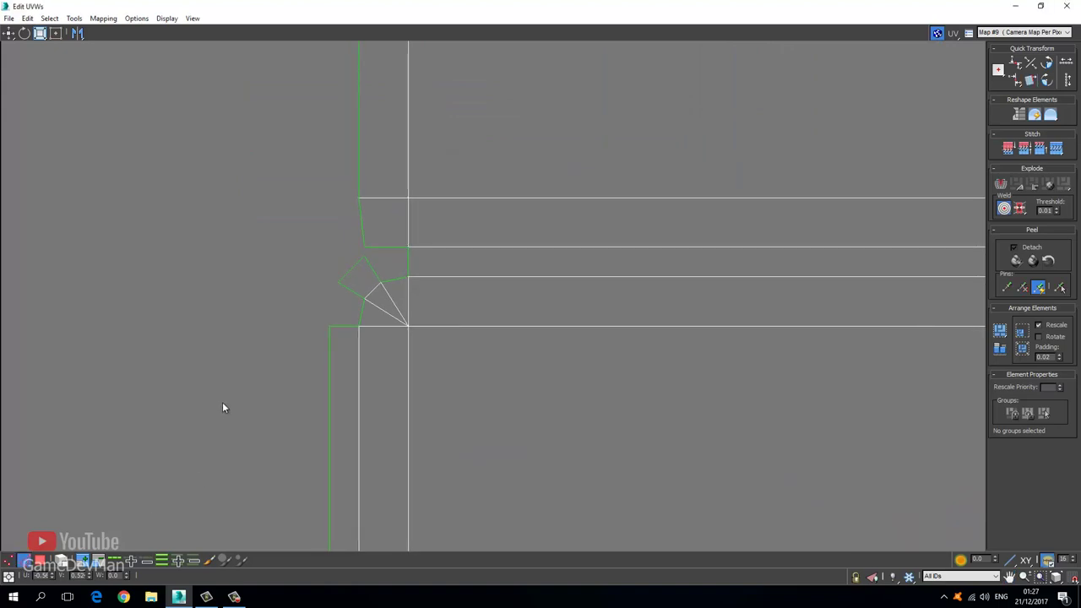
{"action": "right_click", "coordinate": [424, 259]}
{"action": "left_click", "coordinate": [409, 262]}
{"action": "right_click", "coordinate": [409, 263]}
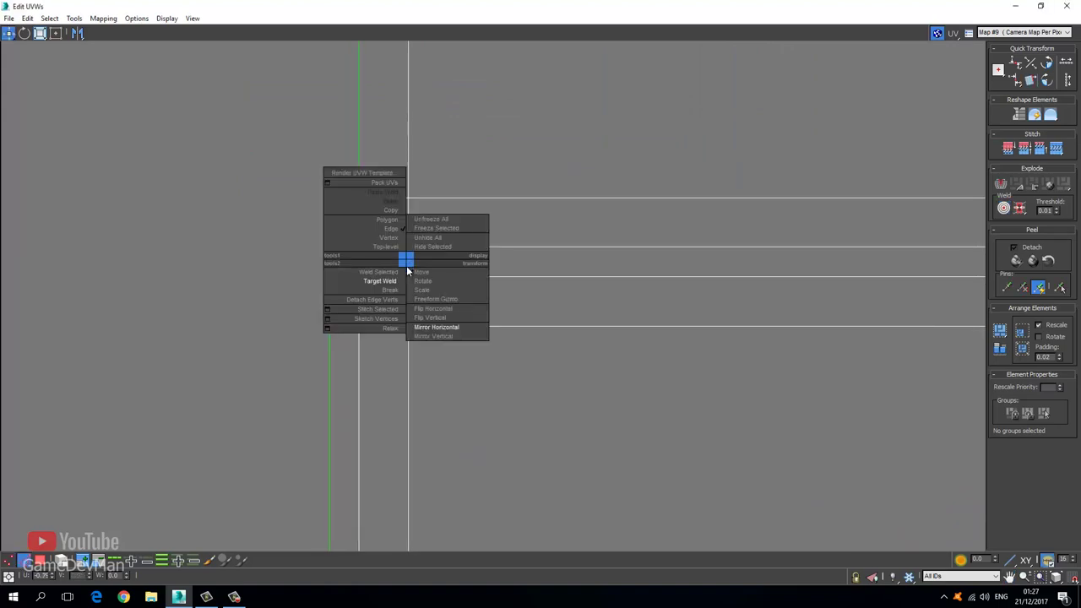
{"action": "left_click", "coordinate": [380, 310]}
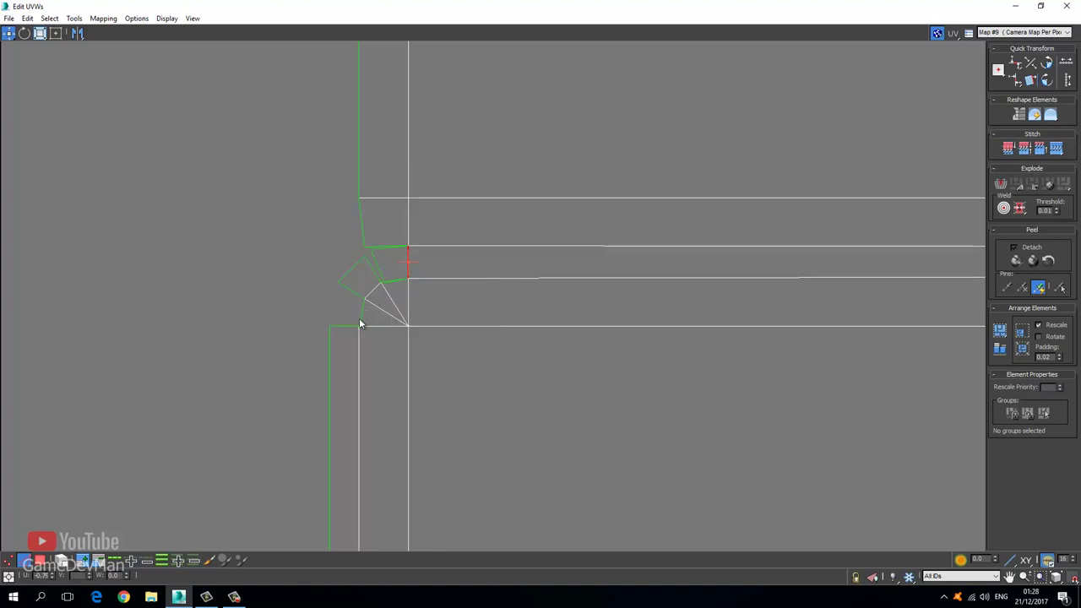
{"action": "right_click", "coordinate": [358, 314]}
{"action": "left_click", "coordinate": [342, 363]}
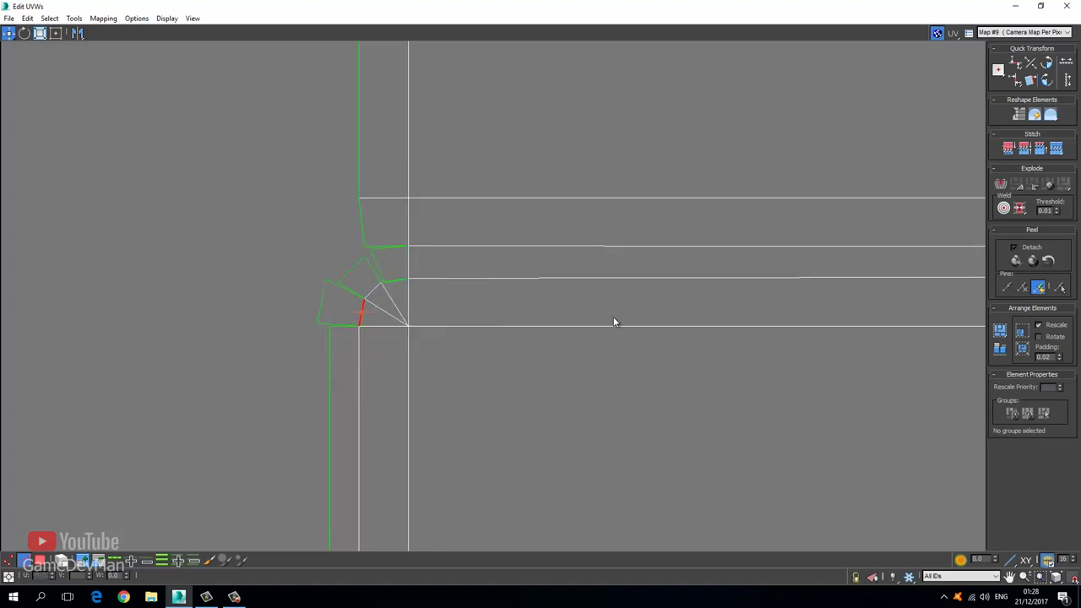
Stitch the short end edges of the bevel strips at the tall panel's lower right corner
{"action": "middle_click_drag", "start_coordinate": [613, 317], "coordinate": [300, 308]}
{"action": "scroll", "coordinate": [301, 308], "scroll_direction": "down", "scroll_amount": 3}
{"action": "scroll", "coordinate": [581, 312], "scroll_direction": "up", "scroll_amount": 3}
{"action": "right_click", "coordinate": [540, 246]}
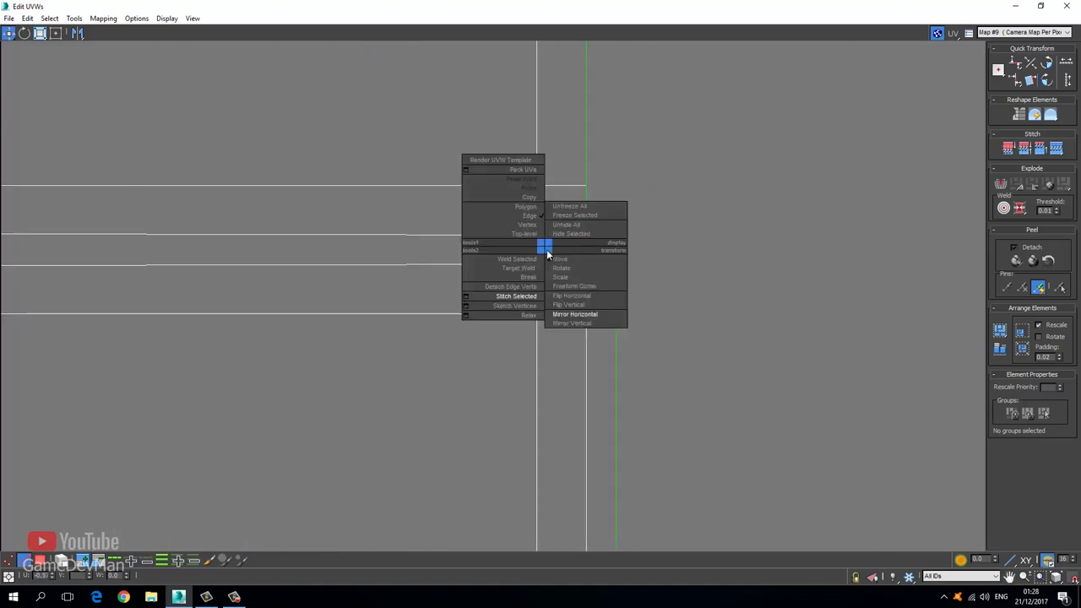
{"action": "left_click", "coordinate": [526, 295]}
{"action": "left_click", "coordinate": [587, 296]}
{"action": "right_click", "coordinate": [589, 295]}
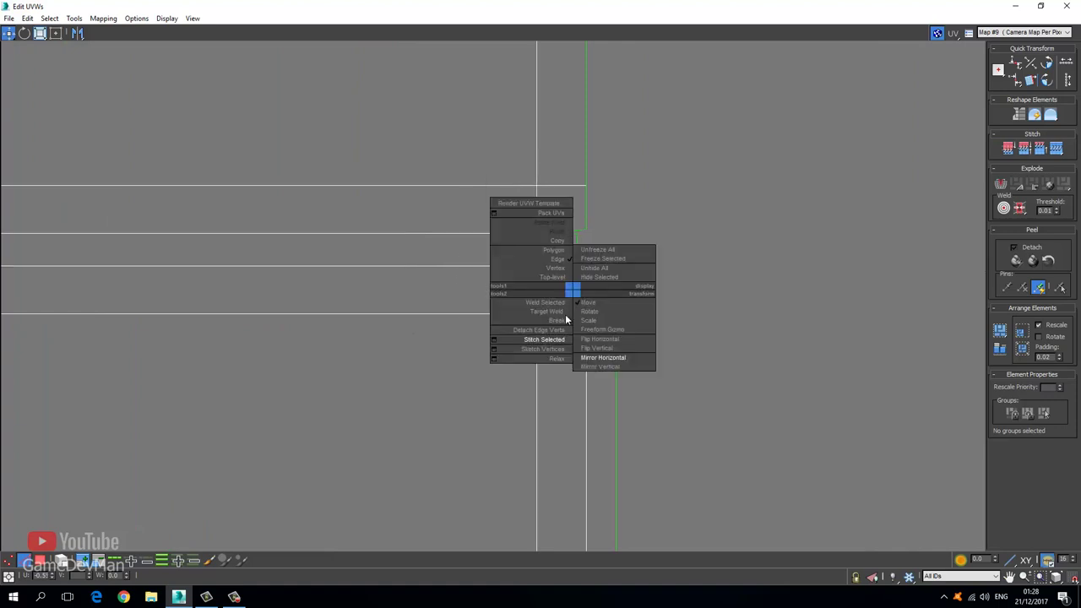
{"action": "left_click", "coordinate": [555, 346]}
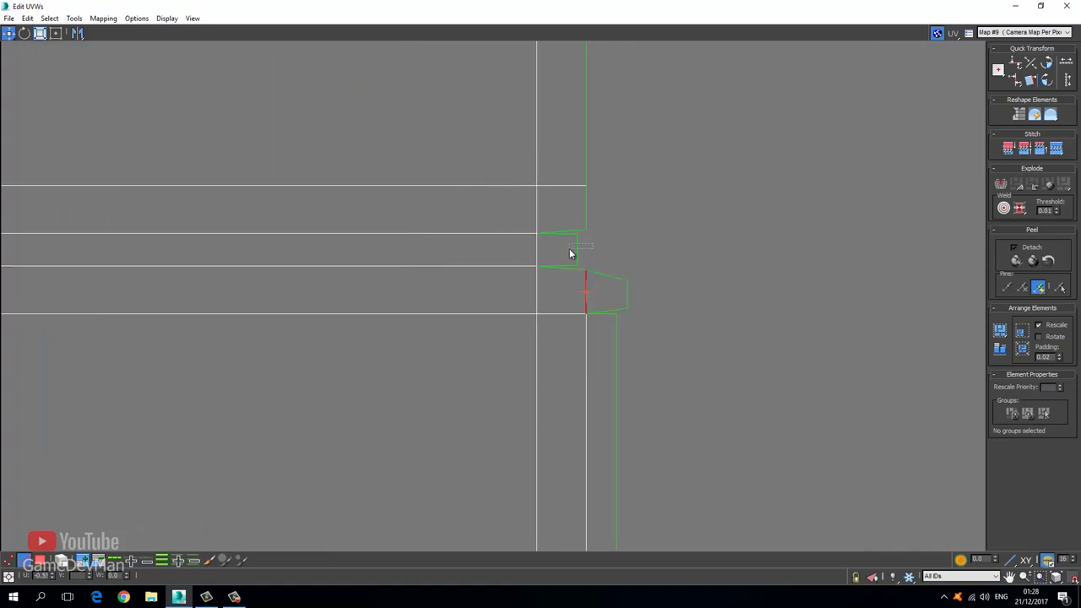
{"action": "left_click", "coordinate": [576, 249]}
{"action": "right_click", "coordinate": [574, 247]}
{"action": "left_click", "coordinate": [546, 301]}
Target Weld the loose vertices of the stitched pieces at the tall panel's lower right corner
{"action": "right_click", "coordinate": [573, 231]}
{"action": "left_click", "coordinate": [556, 243]}
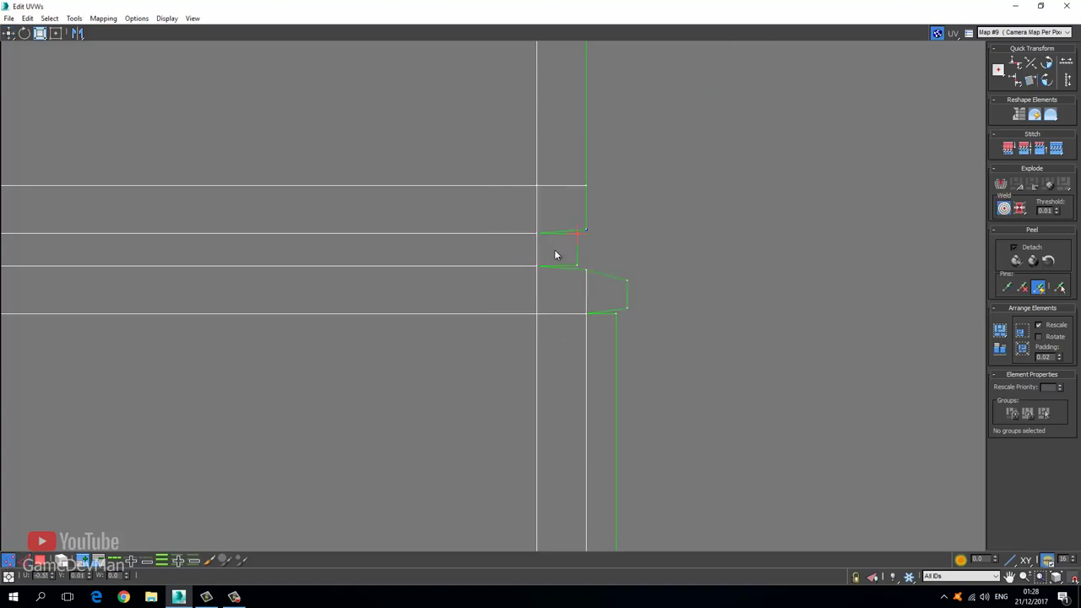
{"action": "left_click_drag", "start_coordinate": [577, 231], "coordinate": [585, 229]}
{"action": "left_click_drag", "start_coordinate": [627, 307], "coordinate": [615, 264]}
Target Weld the loose vertices around the bevel fan at the tall panel's lower left corner
{"action": "scroll", "coordinate": [621, 270], "scroll_direction": "down", "scroll_amount": 4}
{"action": "middle_click_drag", "start_coordinate": [243, 297], "coordinate": [399, 387]}
{"action": "scroll", "coordinate": [450, 338], "scroll_direction": "down", "scroll_amount": 2}
{"action": "middle_click_drag", "start_coordinate": [454, 331], "coordinate": [442, 352]}
{"action": "scroll", "coordinate": [394, 287], "scroll_direction": "up", "scroll_amount": 5}
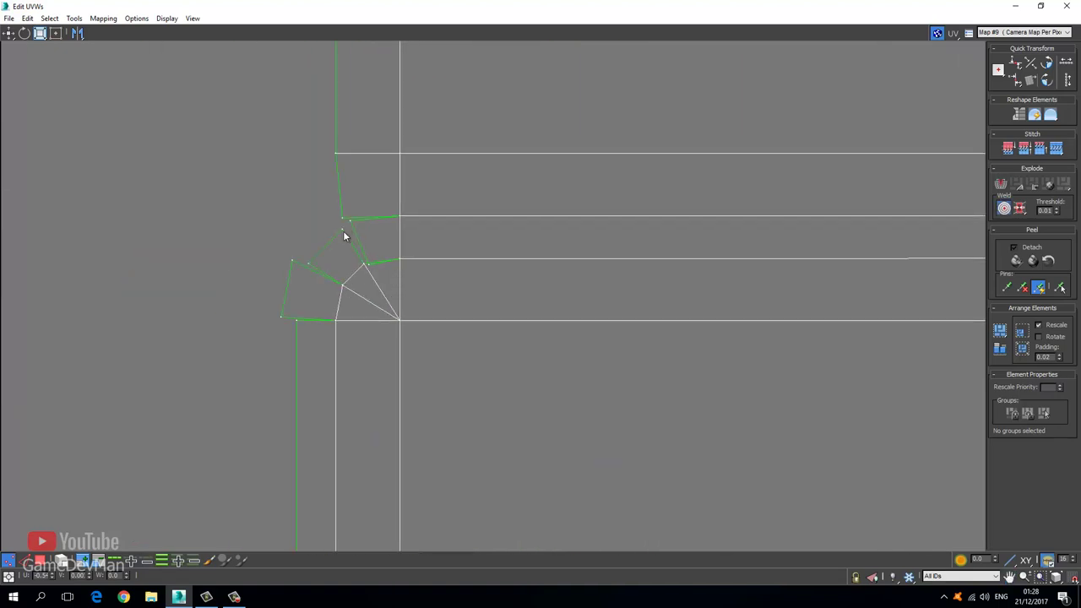
{"action": "left_click_drag", "start_coordinate": [344, 219], "coordinate": [341, 218]}
{"action": "left_click_drag", "start_coordinate": [293, 261], "coordinate": [308, 265]}
{"action": "left_click_drag", "start_coordinate": [280, 319], "coordinate": [296, 320]}
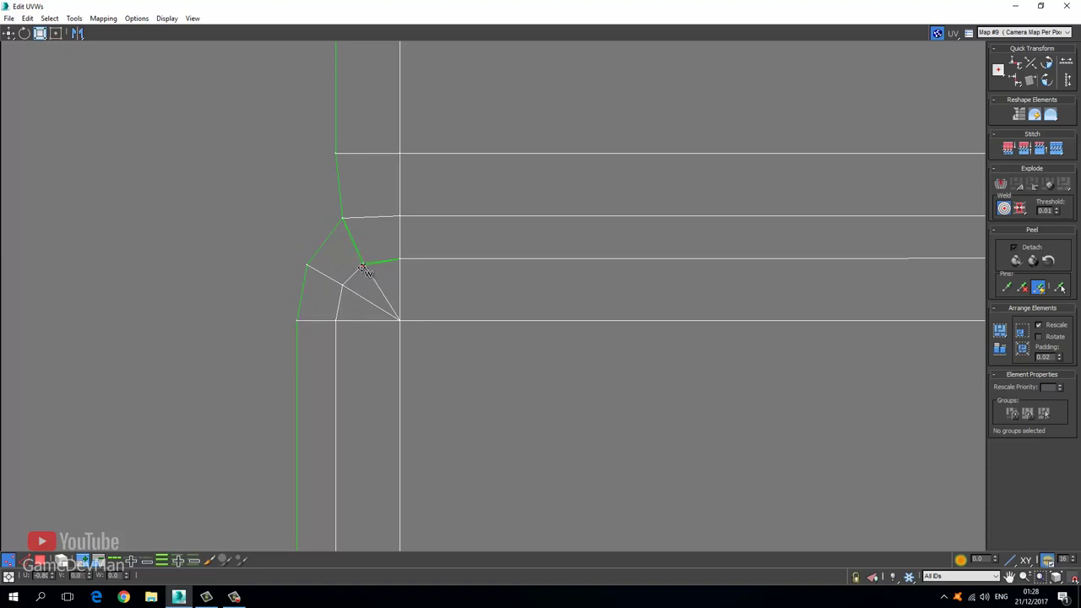
{"action": "left_click_drag", "start_coordinate": [363, 265], "coordinate": [365, 263]}
Move the loose corner piece off the tall panel to beside its lower right corner
{"action": "scroll", "coordinate": [338, 368], "scroll_direction": "down", "scroll_amount": 4}
{"action": "middle_click_drag", "start_coordinate": [372, 256], "coordinate": [328, 428]}
{"action": "scroll", "coordinate": [327, 429], "scroll_direction": "down", "scroll_amount": 3}
{"action": "right_click", "coordinate": [361, 281]}
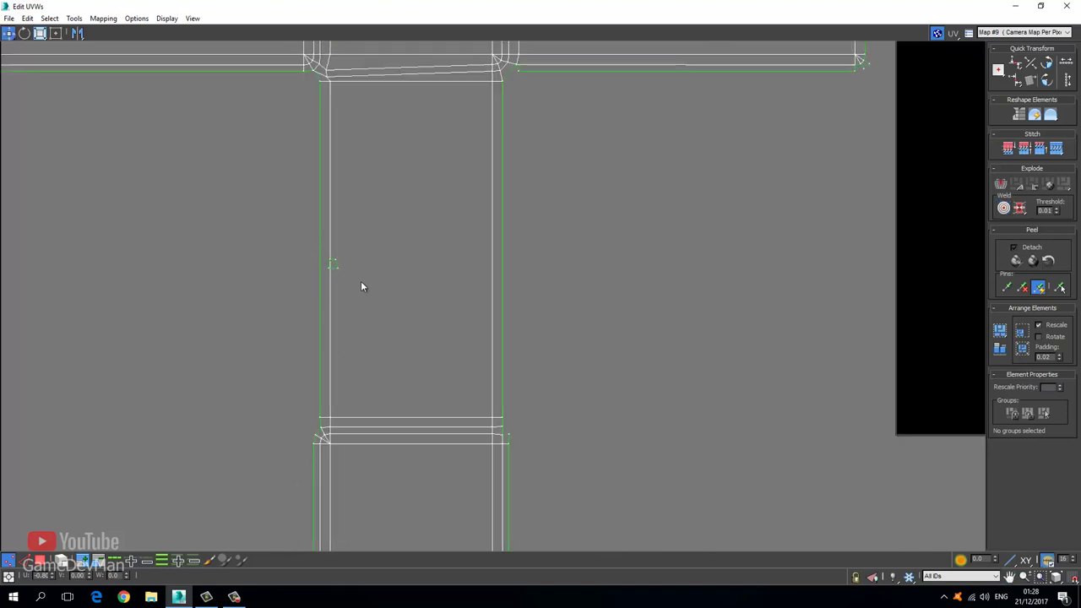
{"action": "left_click_drag", "start_coordinate": [378, 308], "coordinate": [376, 307]}
{"action": "left_click_drag", "start_coordinate": [337, 266], "coordinate": [525, 418]}
Try to stitch the bevel edges at the tall panel's lower right corner, and undo the stitch
{"action": "scroll", "coordinate": [515, 436], "scroll_direction": "up", "scroll_amount": 3}
{"action": "left_click", "coordinate": [23, 561]}
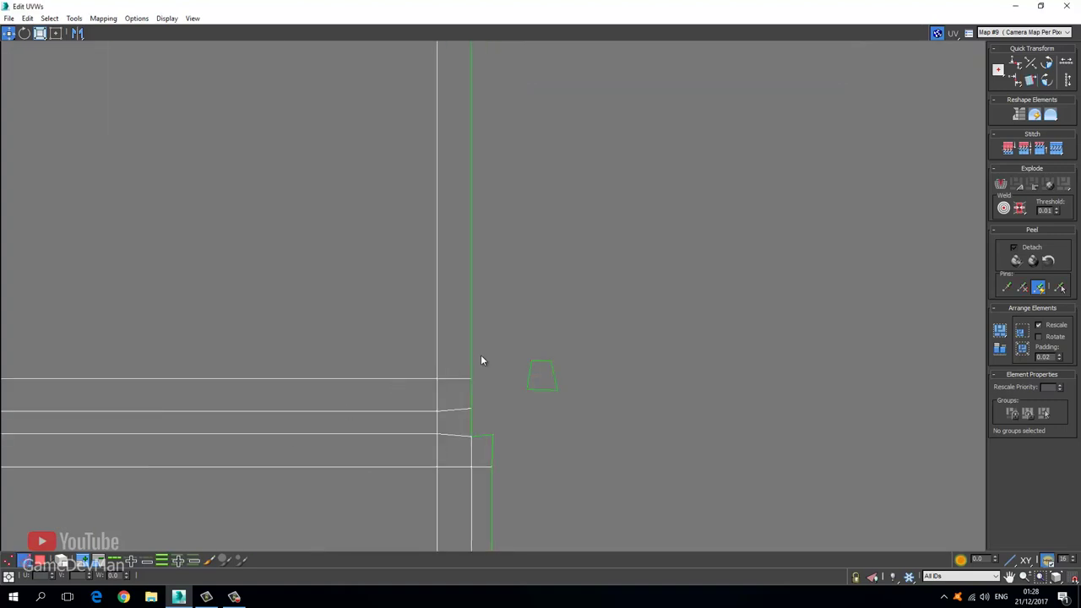
{"action": "left_click", "coordinate": [471, 398]}
{"action": "right_click", "coordinate": [470, 397]}
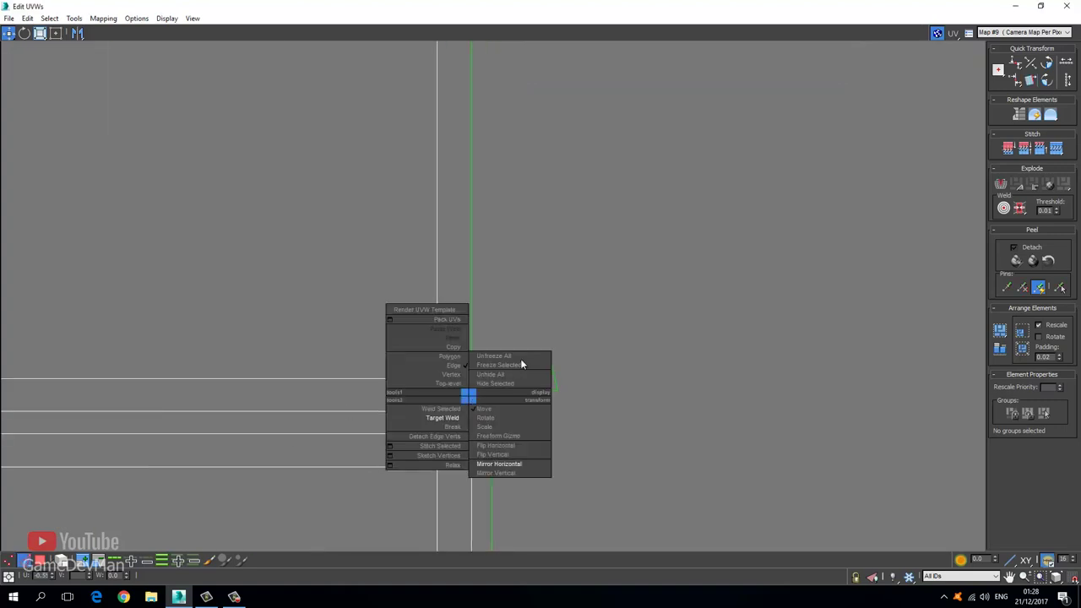
{"action": "left_click", "coordinate": [518, 356]}
{"action": "left_click", "coordinate": [471, 434]}
{"action": "right_click", "coordinate": [470, 436]}
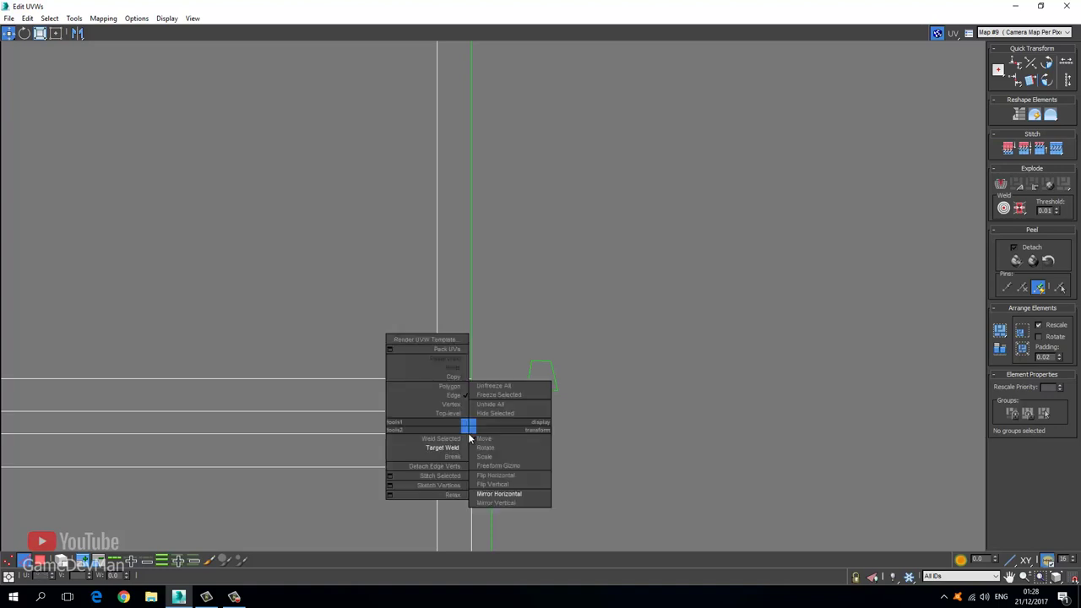
{"action": "left_click_drag", "start_coordinate": [524, 336], "coordinate": [581, 414]}
{"action": "left_click", "coordinate": [500, 400]}
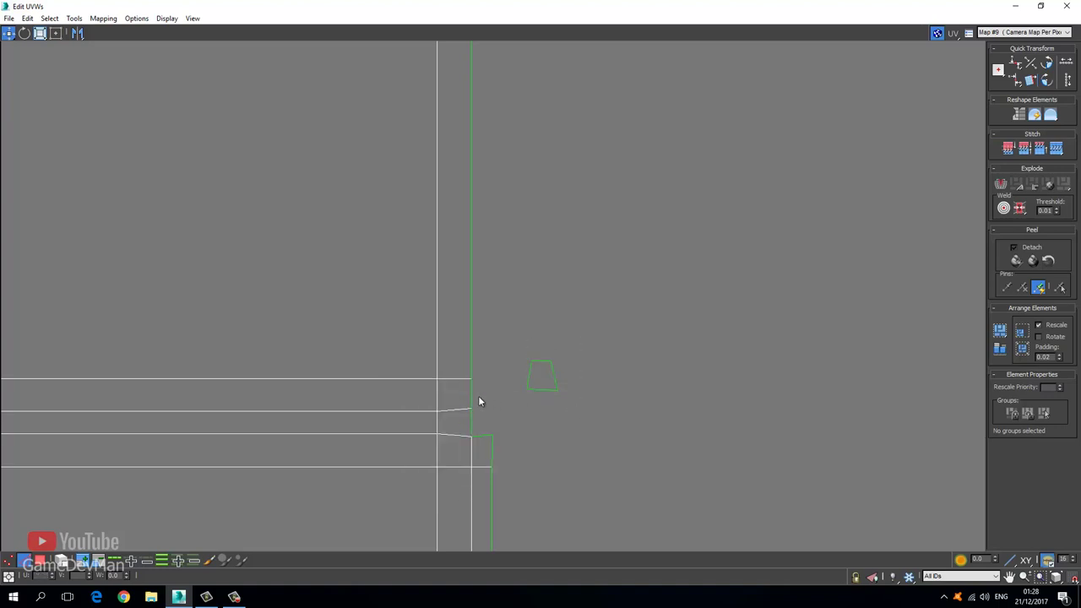
{"action": "left_click", "coordinate": [465, 392]}
{"action": "right_click", "coordinate": [464, 391]}
{"action": "left_click", "coordinate": [439, 449]}
{"action": "left_click", "coordinate": [447, 461]}
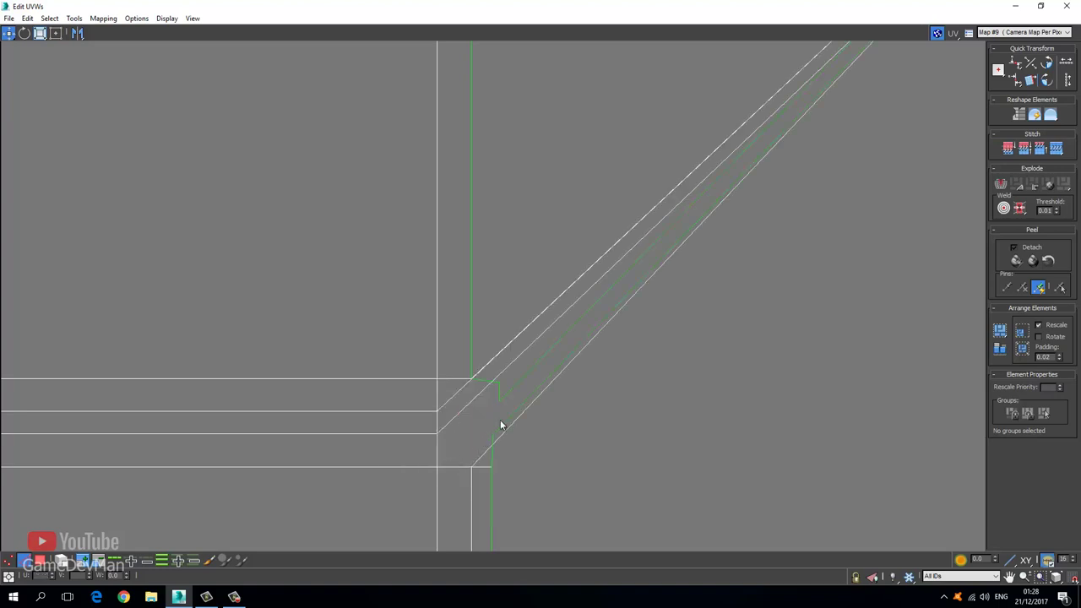
{"action": "key", "text": "ctrl+z"}
Bring the loose piece beside the tall panel's lower left corner and stitch it to the corner's diagonal edge
{"action": "scroll", "coordinate": [524, 388], "scroll_direction": "down", "scroll_amount": 5}
{"action": "scroll", "coordinate": [531, 368], "scroll_direction": "down", "scroll_amount": 4}
{"action": "middle_click_drag", "start_coordinate": [497, 350], "coordinate": [415, 410]}
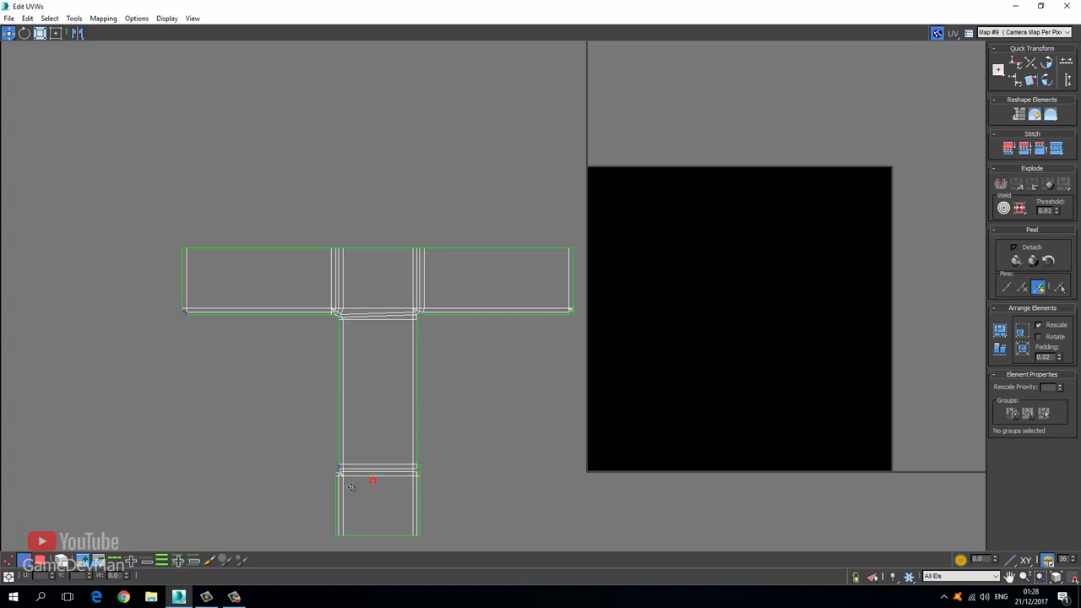
{"action": "scroll", "coordinate": [329, 470], "scroll_direction": "up", "scroll_amount": 5}
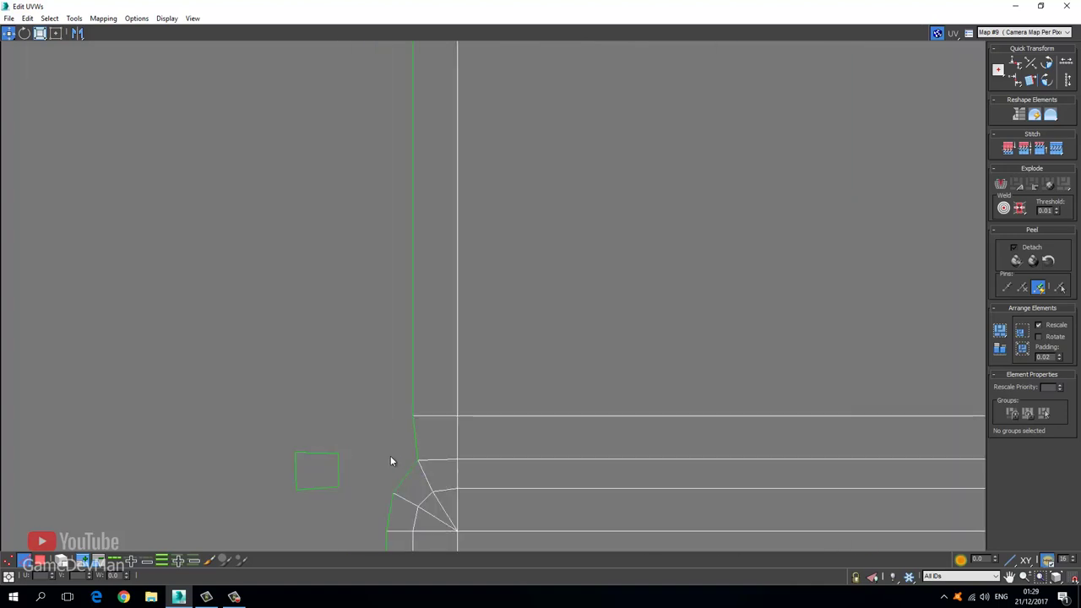
{"action": "right_click", "coordinate": [409, 481]}
{"action": "left_click", "coordinate": [386, 526]}
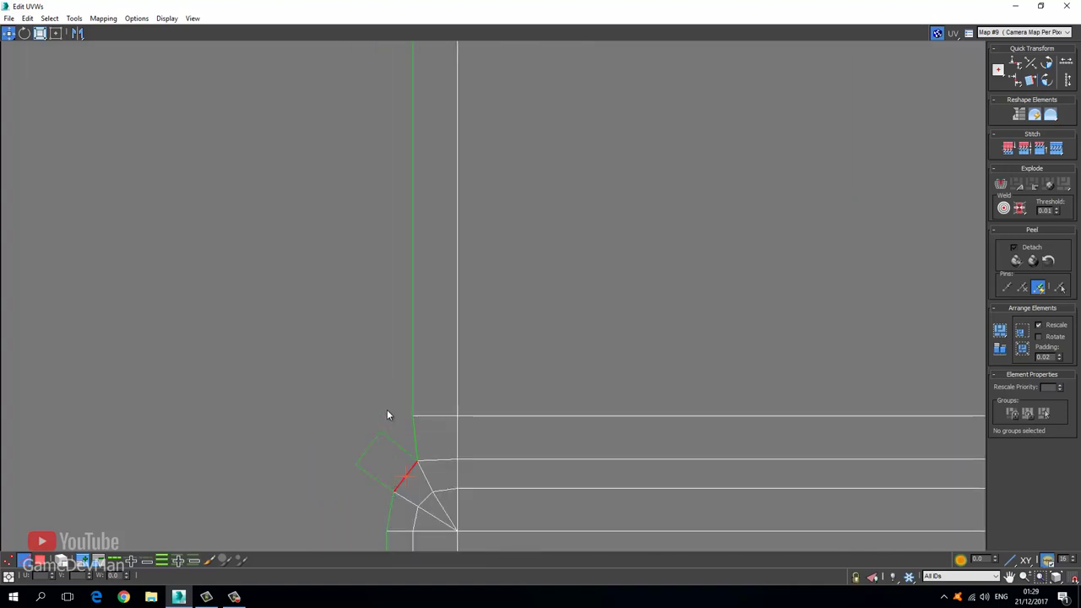
Target Weld the stitched piece's free vertices to the neighbouring border vertices at the lower left corner
{"action": "left_click", "coordinate": [7, 561]}
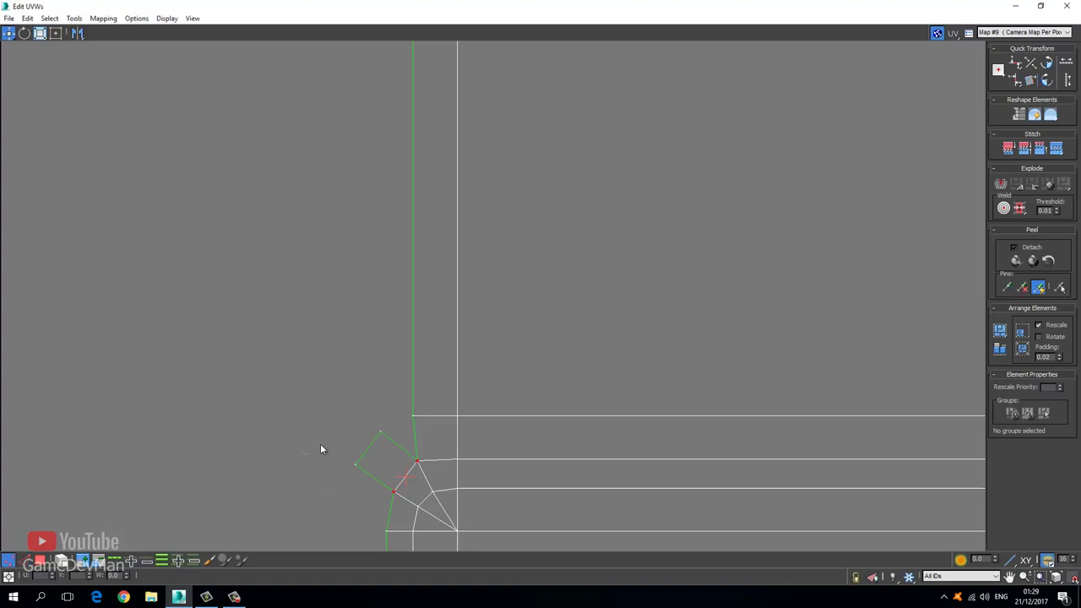
{"action": "right_click", "coordinate": [385, 434]}
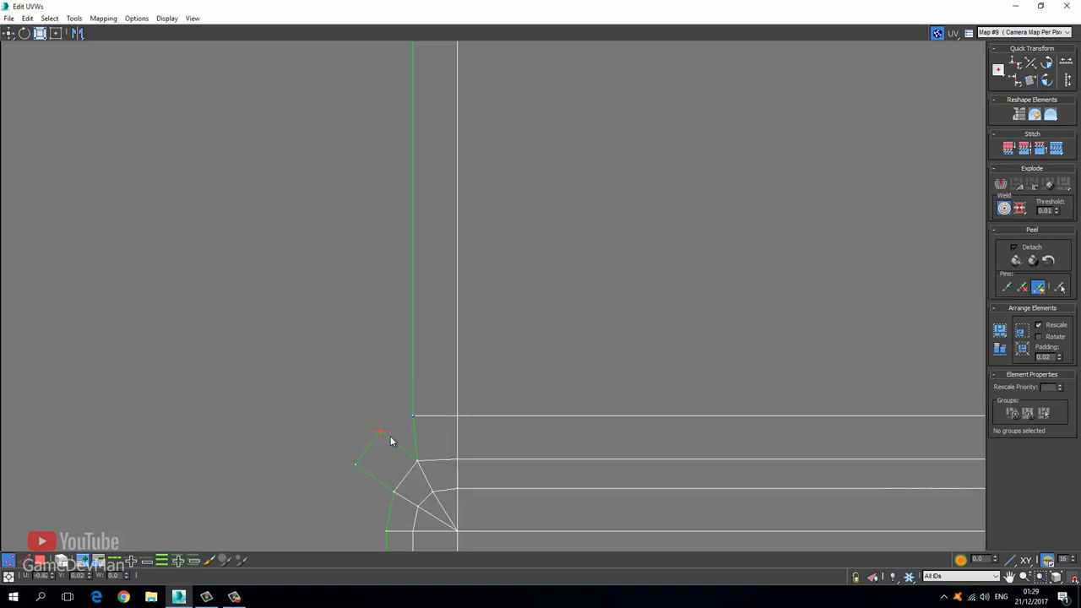
{"action": "left_click", "coordinate": [356, 463]}
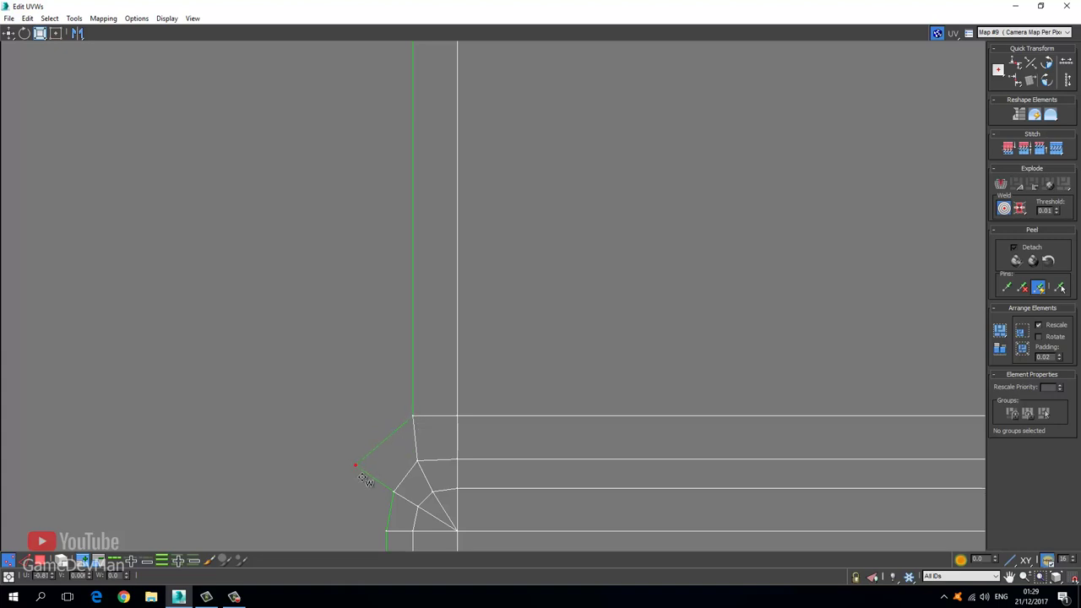
Select the whole T-shaped shell and move it into the empty UV area well away from the remaining shells
{"action": "scroll", "coordinate": [429, 414], "scroll_direction": "down", "scroll_amount": 3}
{"action": "scroll", "coordinate": [477, 374], "scroll_direction": "down", "scroll_amount": 8}
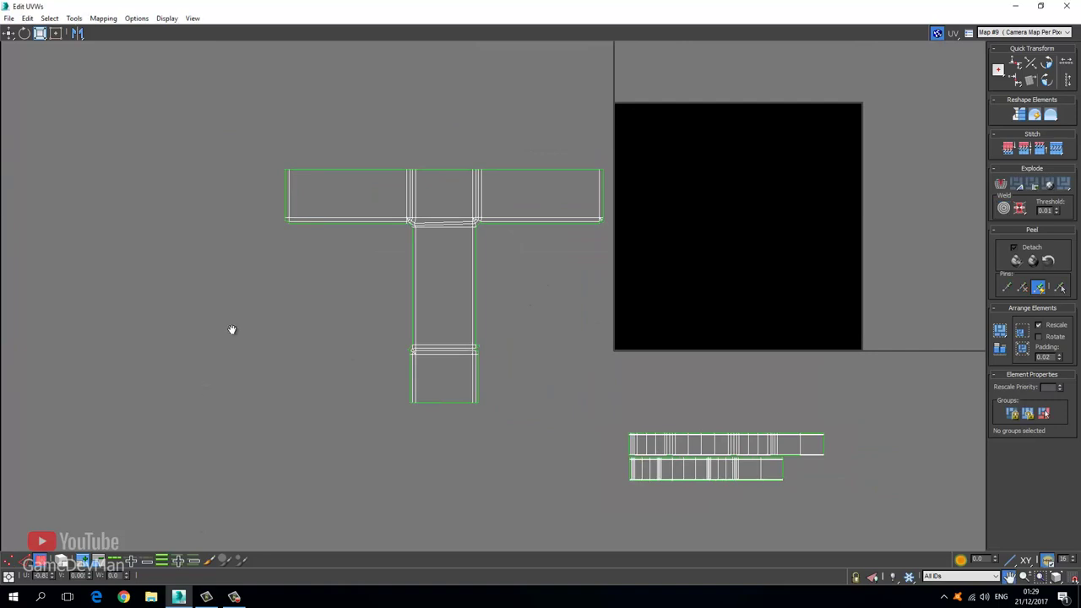
{"action": "middle_click_drag", "start_coordinate": [271, 148], "coordinate": [129, 136]}
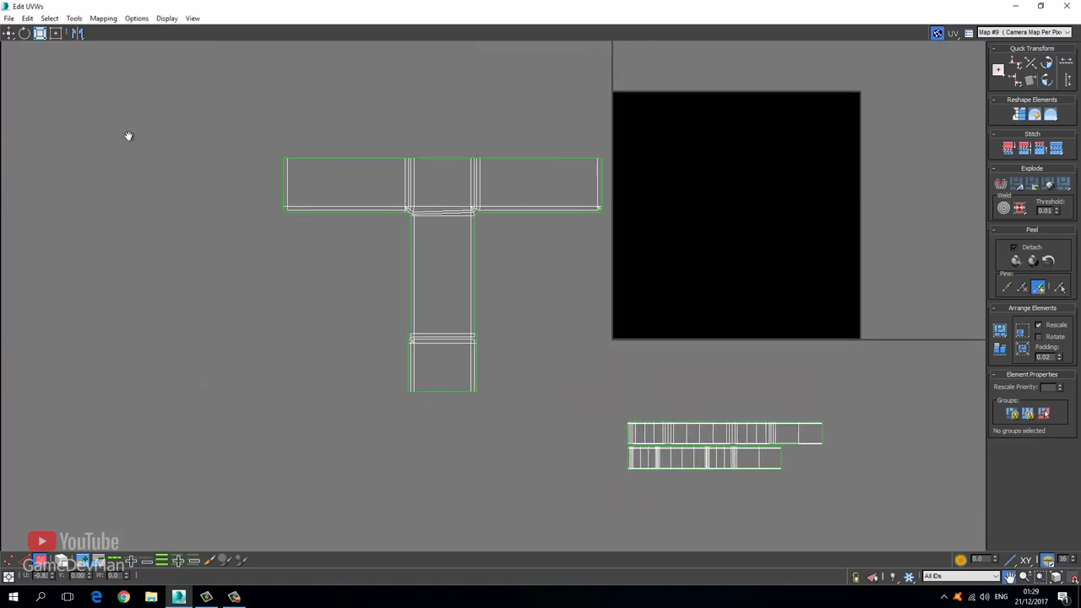
{"action": "left_click", "coordinate": [9, 33]}
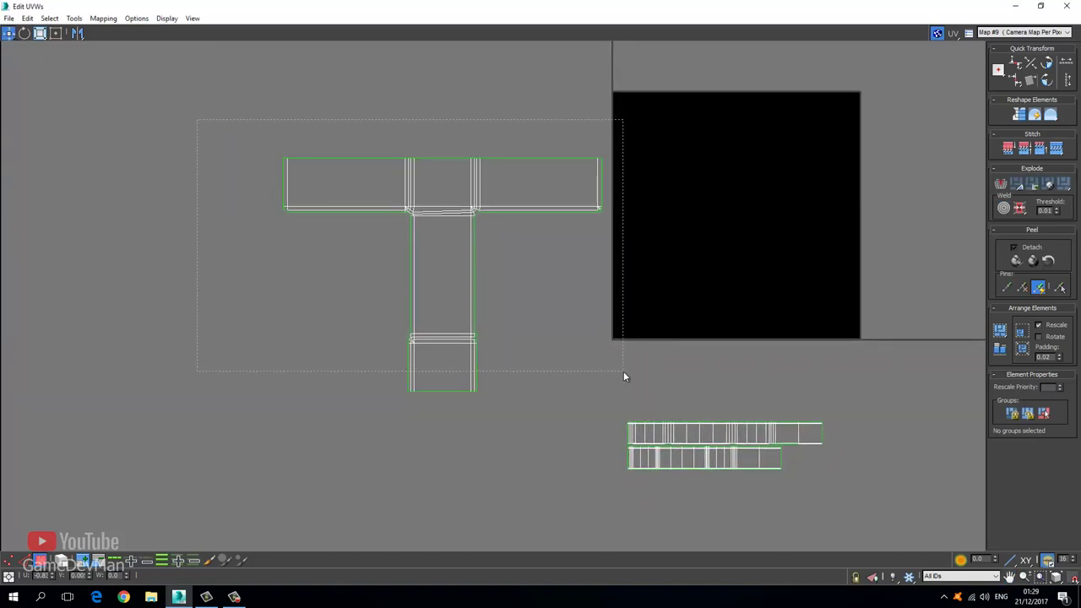
{"action": "left_click_drag", "start_coordinate": [623, 372], "coordinate": [626, 376]}
{"action": "middle_click_drag", "start_coordinate": [426, 349], "coordinate": [372, 419]}
{"action": "scroll", "coordinate": [371, 418], "scroll_direction": "down", "scroll_amount": 3}
{"action": "left_click_drag", "start_coordinate": [393, 349], "coordinate": [236, 77]}
{"action": "middle_click_drag", "start_coordinate": [318, 267], "coordinate": [380, 336]}
{"action": "left_click_drag", "start_coordinate": [358, 300], "coordinate": [238, 278]}
{"action": "left_click", "coordinate": [43, 34]}
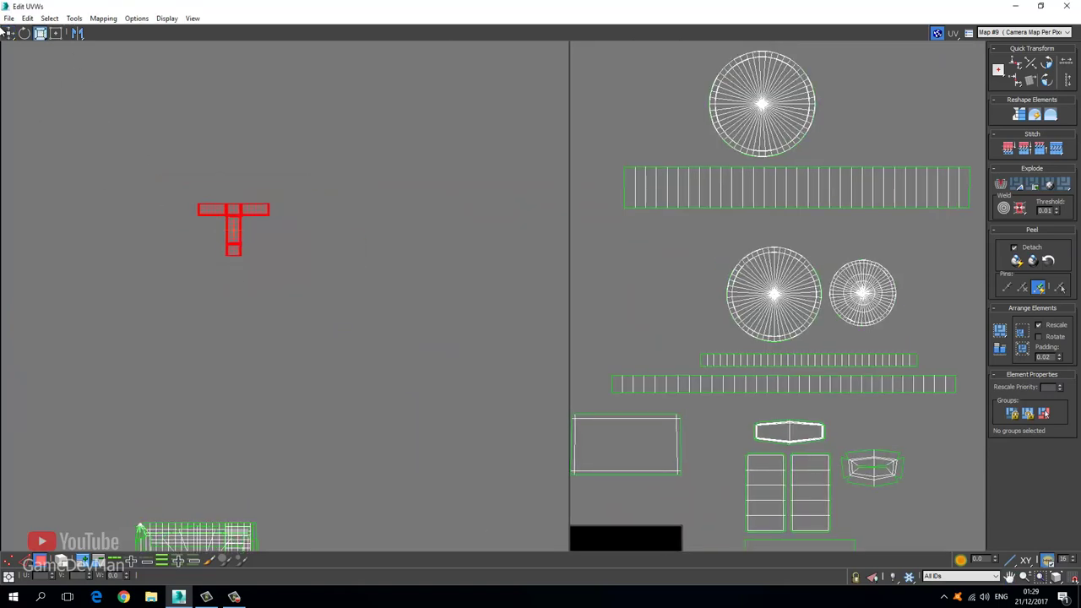
{"action": "left_click", "coordinate": [10, 32]}
Close the UV editor and select the faces of the middle block in the radio's three-block row
{"action": "left_click_drag", "start_coordinate": [258, 4], "coordinate": [113, 111]}
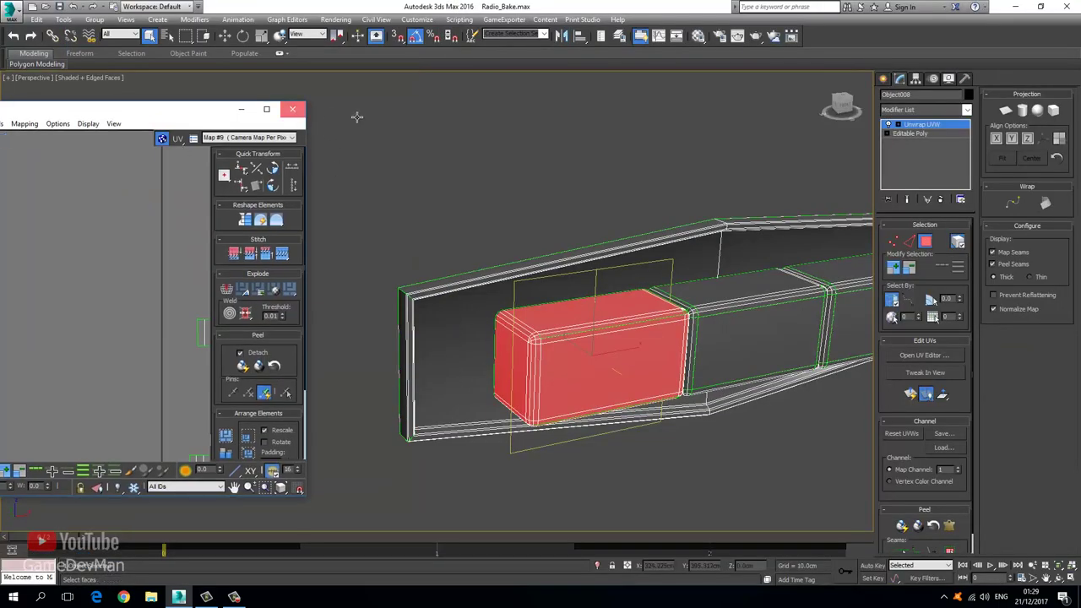
{"action": "left_click", "coordinate": [292, 110]}
{"action": "left_click", "coordinate": [925, 126]}
{"action": "middle_click_drag", "start_coordinate": [748, 296], "coordinate": [466, 341]}
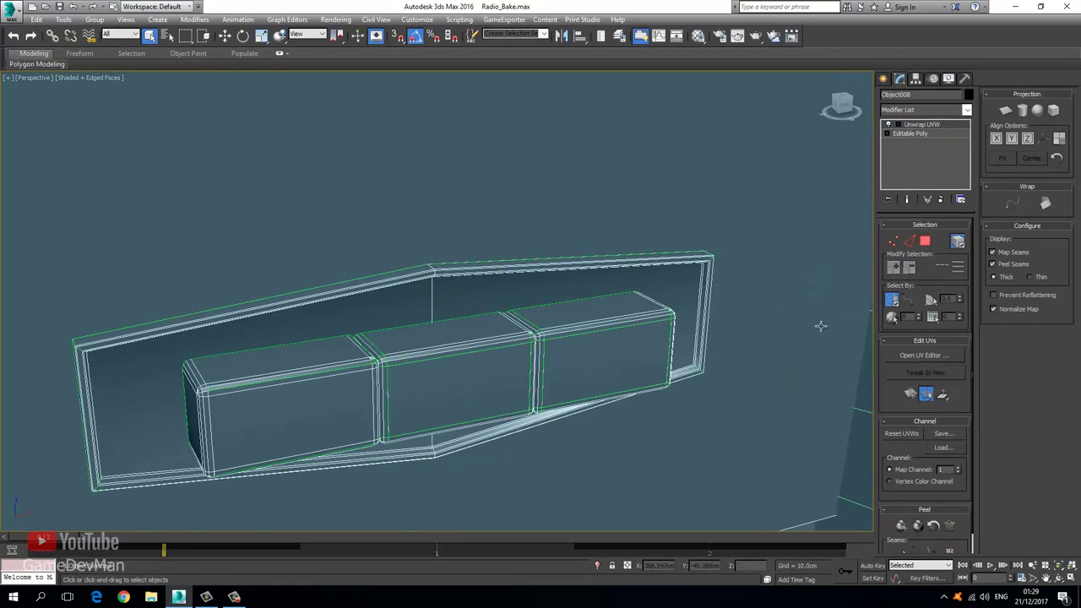
{"action": "left_click", "coordinate": [924, 241]}
{"action": "left_click", "coordinate": [414, 374]}
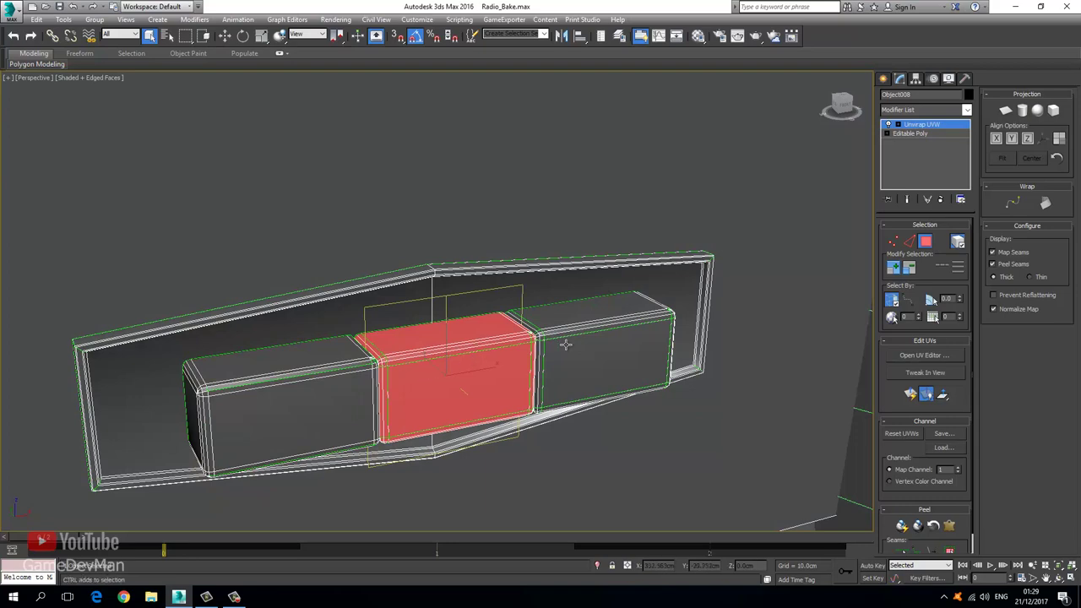
Try to delete the middle block from within Unwrap UVW, and undo the deletion
{"action": "key", "text": "Delete"}
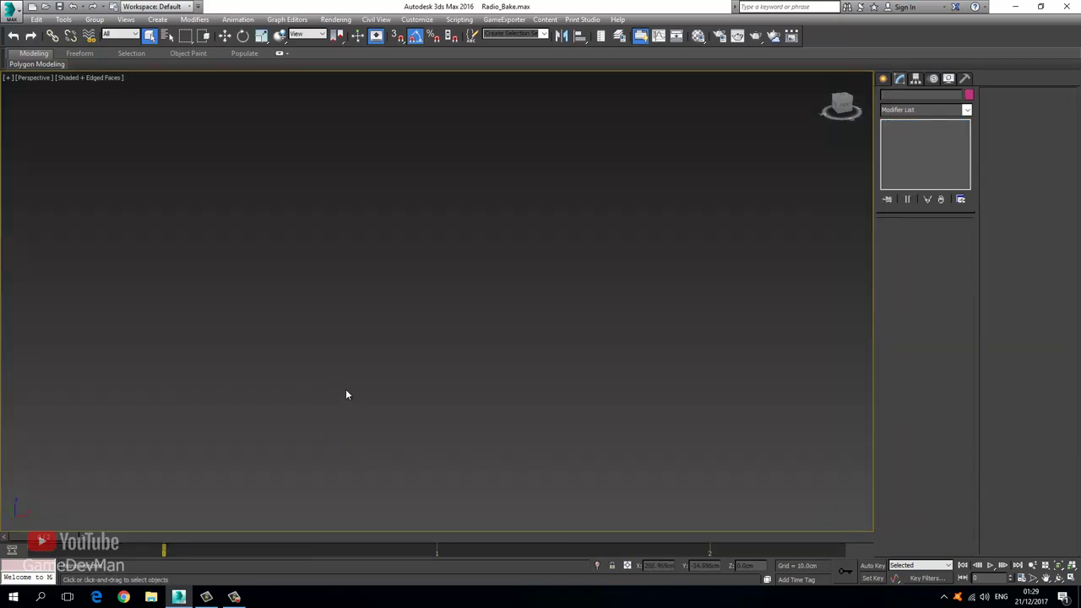
{"action": "key", "text": "ctrl+z"}
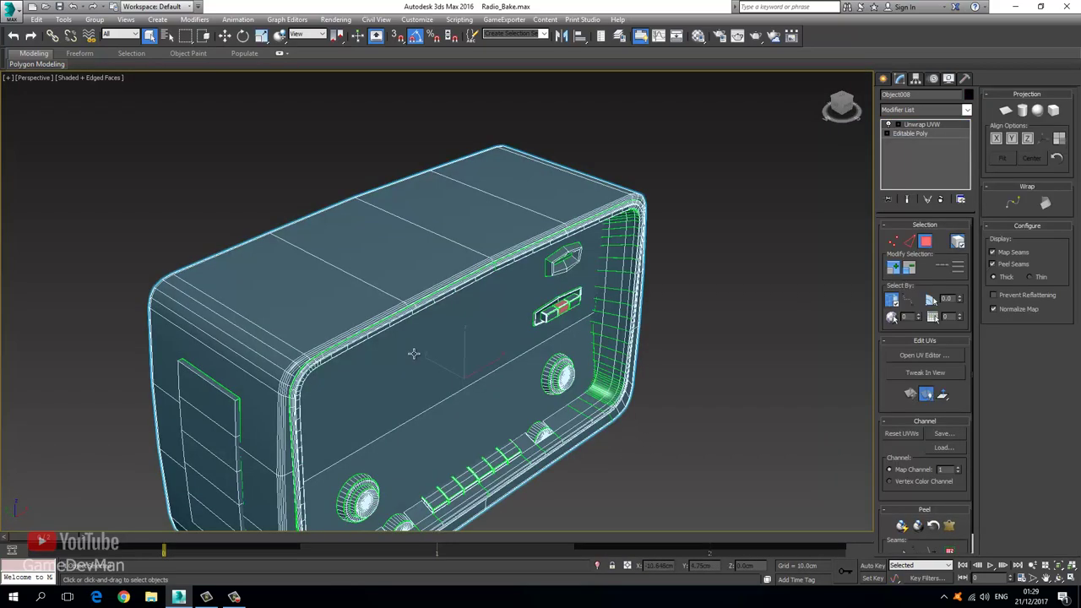
Convert the radio with its Unwrap UVW modifier to an Editable Poly
{"action": "middle_click_drag", "start_coordinate": [566, 313], "coordinate": [382, 321]}
{"action": "scroll", "coordinate": [383, 321], "scroll_direction": "up", "scroll_amount": 7}
{"action": "scroll", "coordinate": [382, 321], "scroll_direction": "up", "scroll_amount": 2}
{"action": "right_click", "coordinate": [411, 278]}
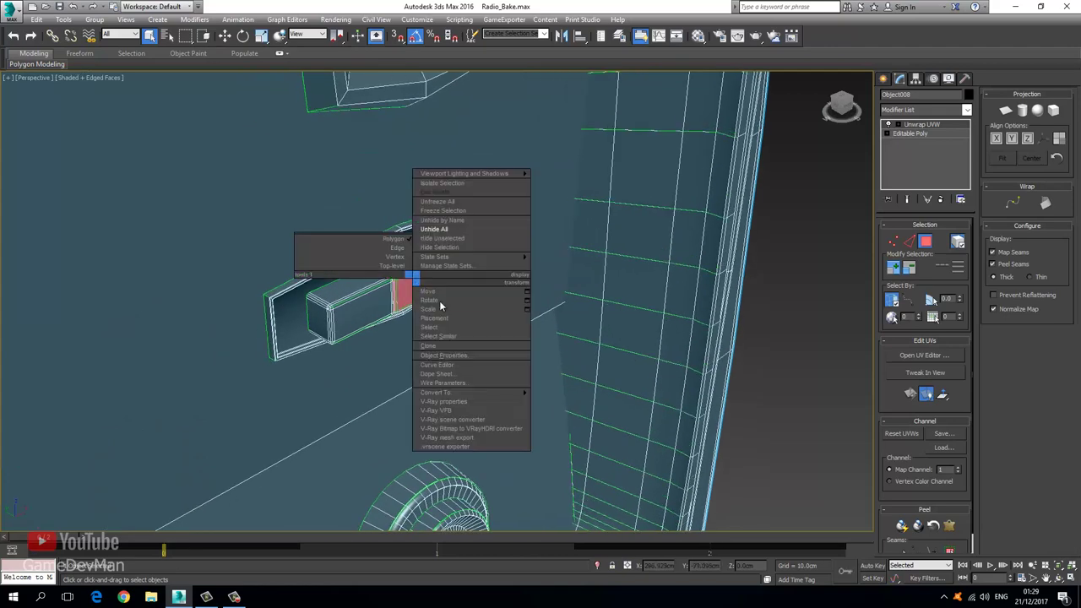
{"action": "mouse_move", "coordinate": [524, 394]}
{"action": "left_click", "coordinate": [570, 401]}
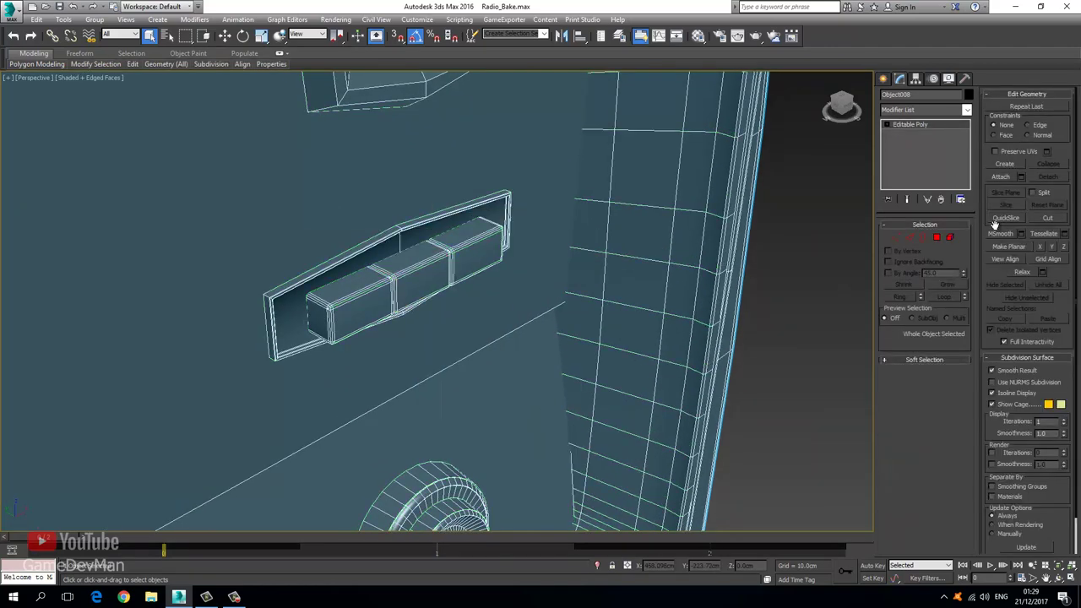
Delete the polygons of the middle block in the three-block row
{"action": "left_click", "coordinate": [937, 238]}
{"action": "key", "text": "z"}
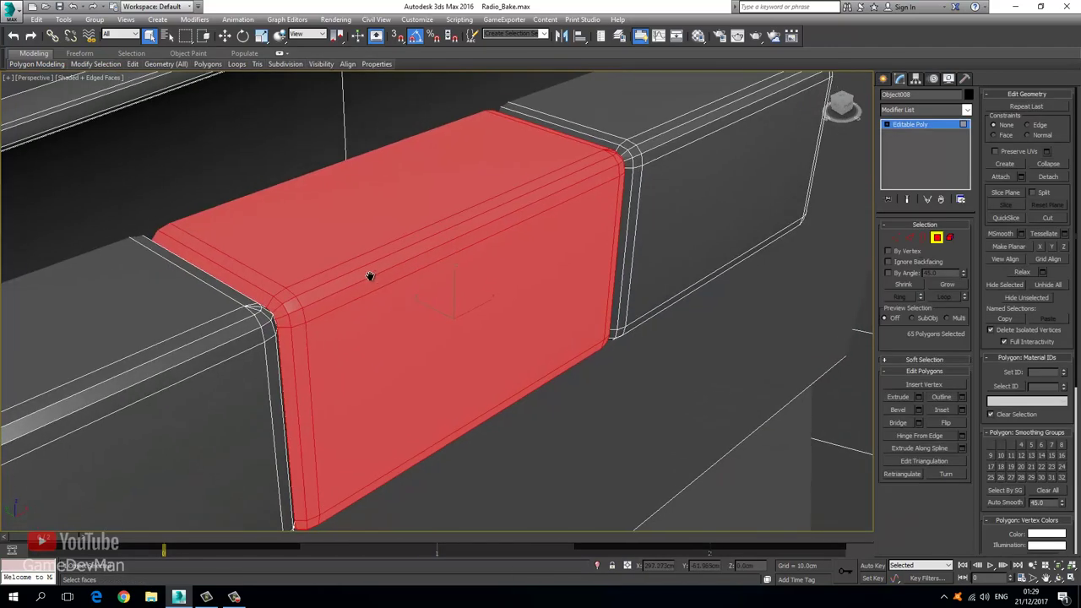
{"action": "scroll", "coordinate": [369, 275], "scroll_direction": "down", "scroll_amount": 3}
{"action": "key", "text": "Delete"}
Clone the left block as an element along X into the empty middle place of the row
{"action": "left_click", "coordinate": [224, 317]}
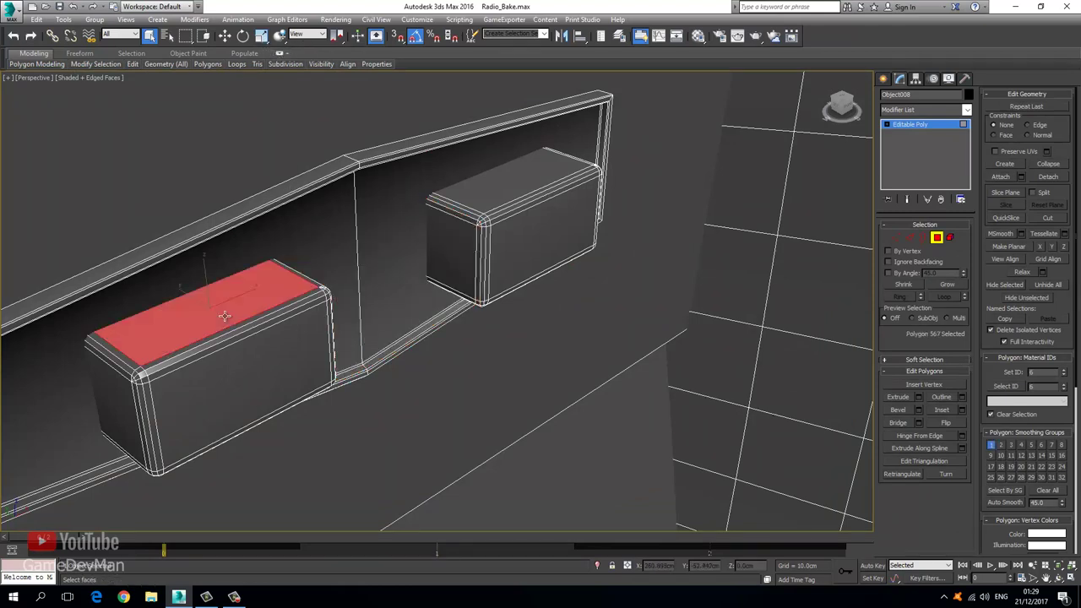
{"action": "left_click", "coordinate": [950, 238]}
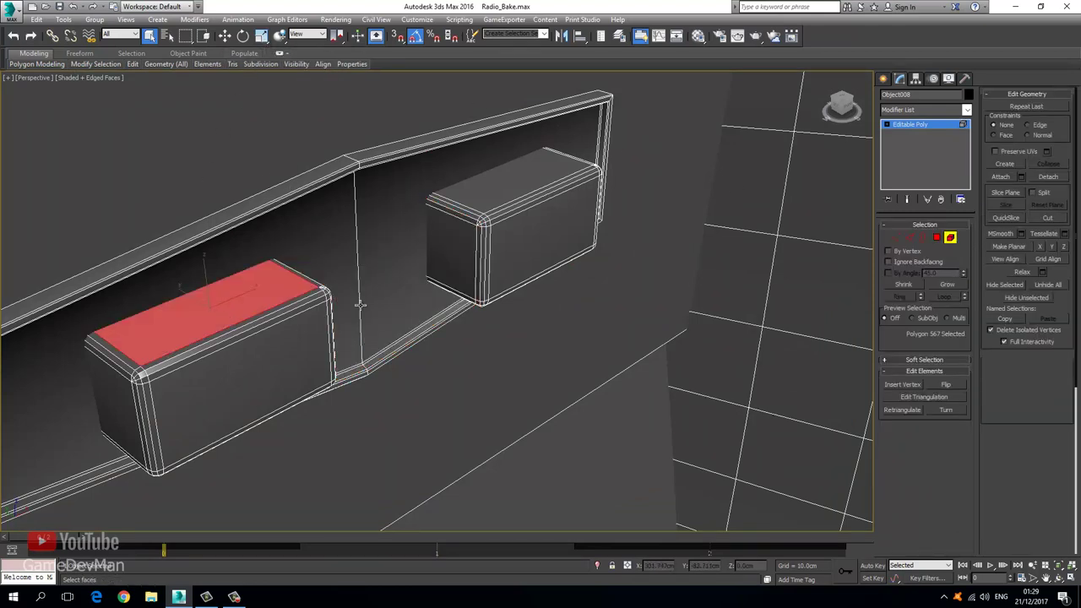
{"action": "left_click", "coordinate": [249, 297]}
{"action": "left_click", "coordinate": [224, 36]}
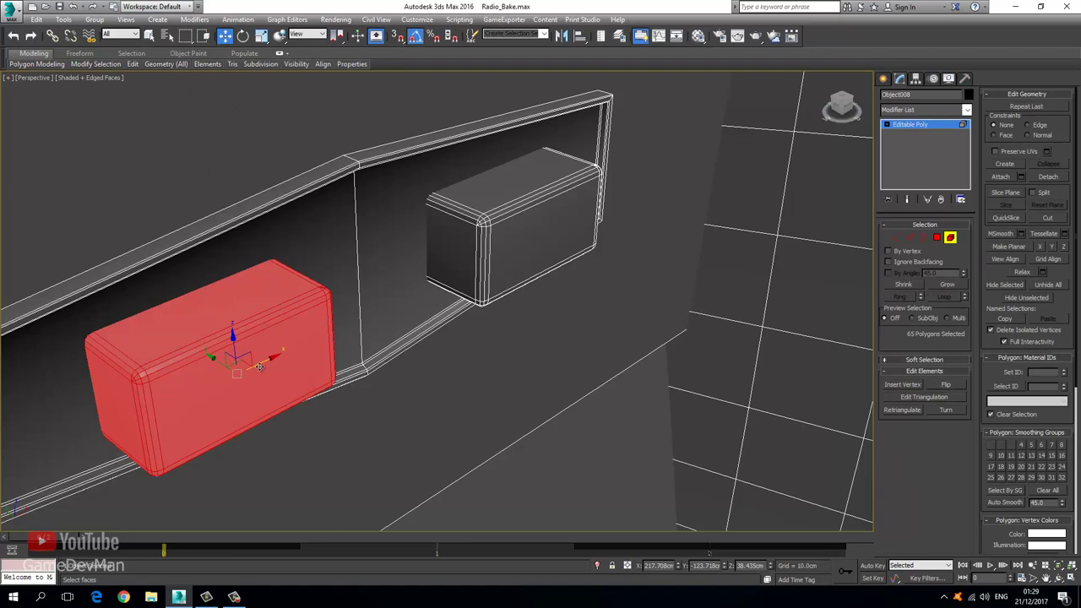
{"action": "left_click_drag", "start_coordinate": [259, 365], "coordinate": [427, 314], "text": "shift"}
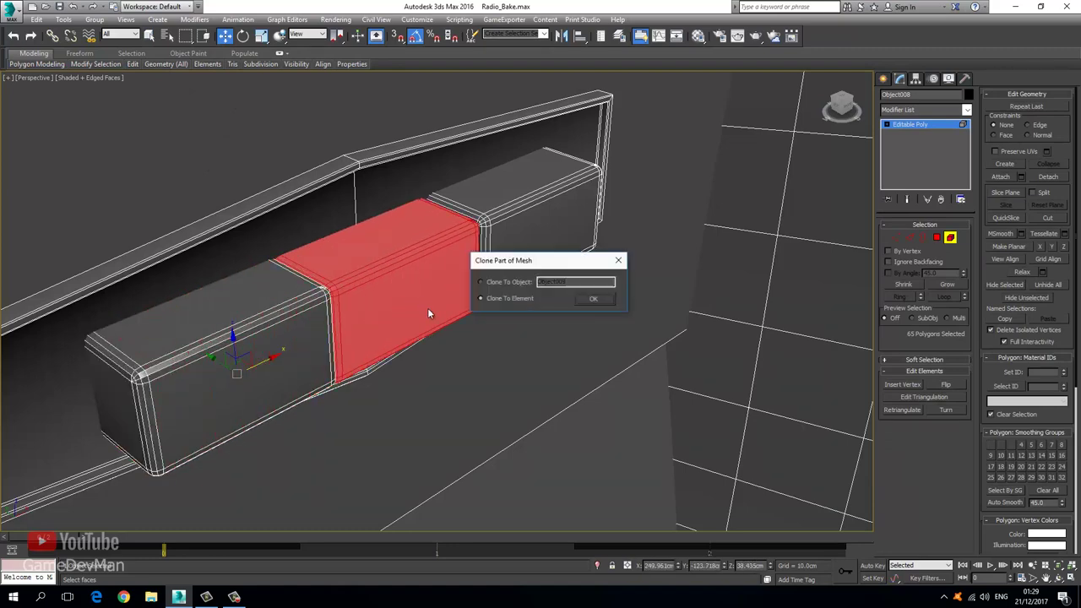
{"action": "left_click", "coordinate": [591, 300]}
Nudge the cloned middle block about 0.7 cm along X to even out the gaps beside it
{"action": "scroll", "coordinate": [434, 325], "scroll_direction": "up", "scroll_amount": 5}
{"action": "middle_click_drag", "start_coordinate": [455, 369], "coordinate": [325, 265], "text": "alt"}
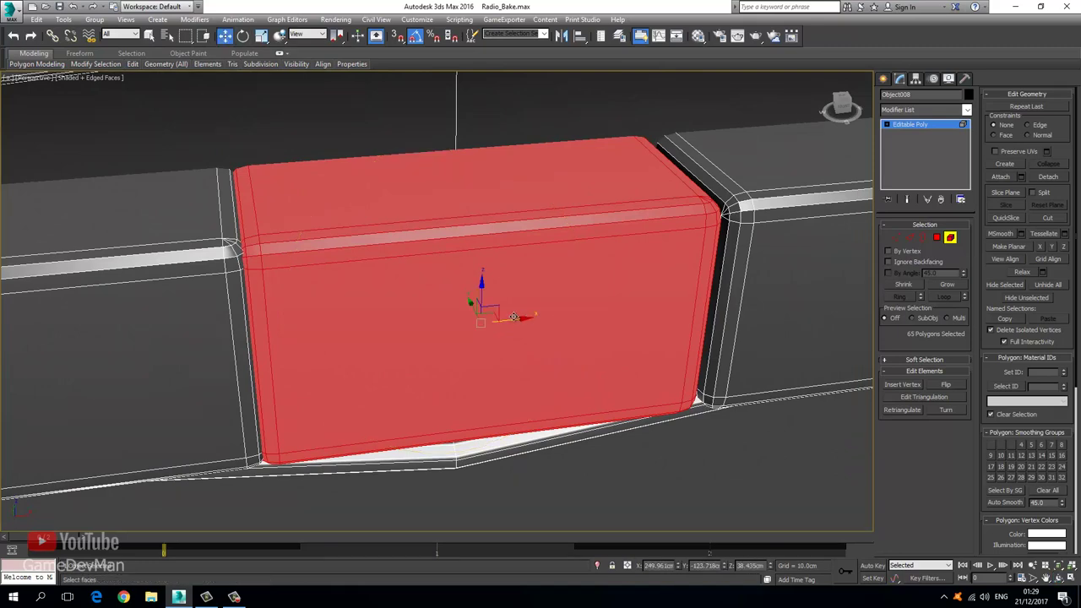
{"action": "left_click_drag", "start_coordinate": [512, 317], "coordinate": [523, 318]}
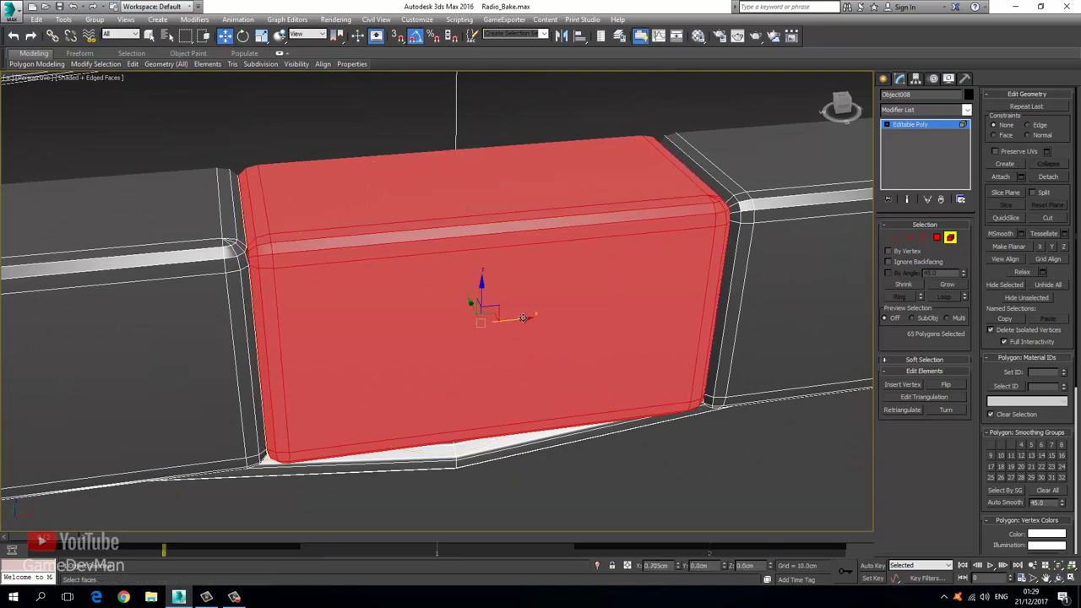
Delete the original right block element of the row
{"action": "middle_click_drag", "start_coordinate": [655, 295], "coordinate": [452, 342]}
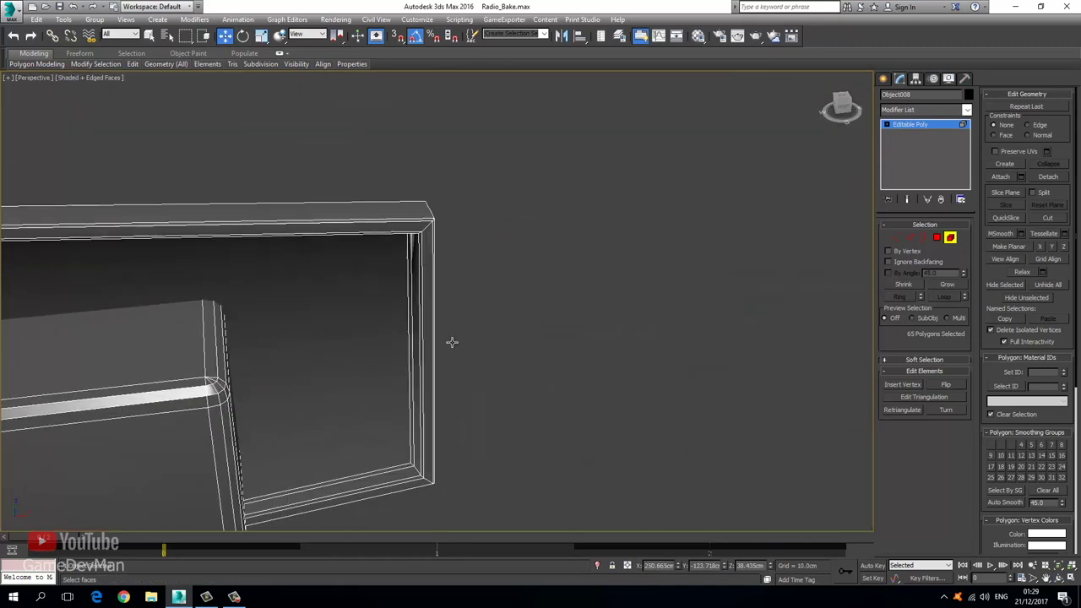
{"action": "middle_click_drag", "start_coordinate": [349, 372], "coordinate": [451, 296]}
{"action": "left_click", "coordinate": [450, 296]}
{"action": "key", "text": "Delete"}
Clone the middle block as an element along X into the right place, and nudge the copy about 0.6 cm along X
{"action": "left_click", "coordinate": [139, 302]}
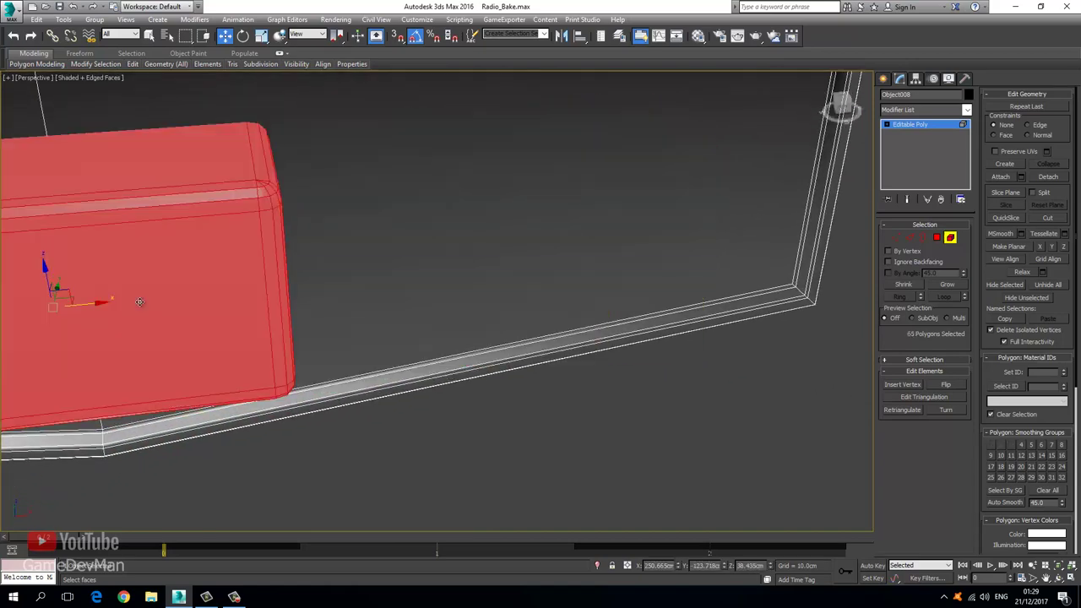
{"action": "middle_click_drag", "start_coordinate": [139, 302], "coordinate": [230, 318]}
{"action": "left_click_drag", "start_coordinate": [405, 329], "coordinate": [817, 277]}
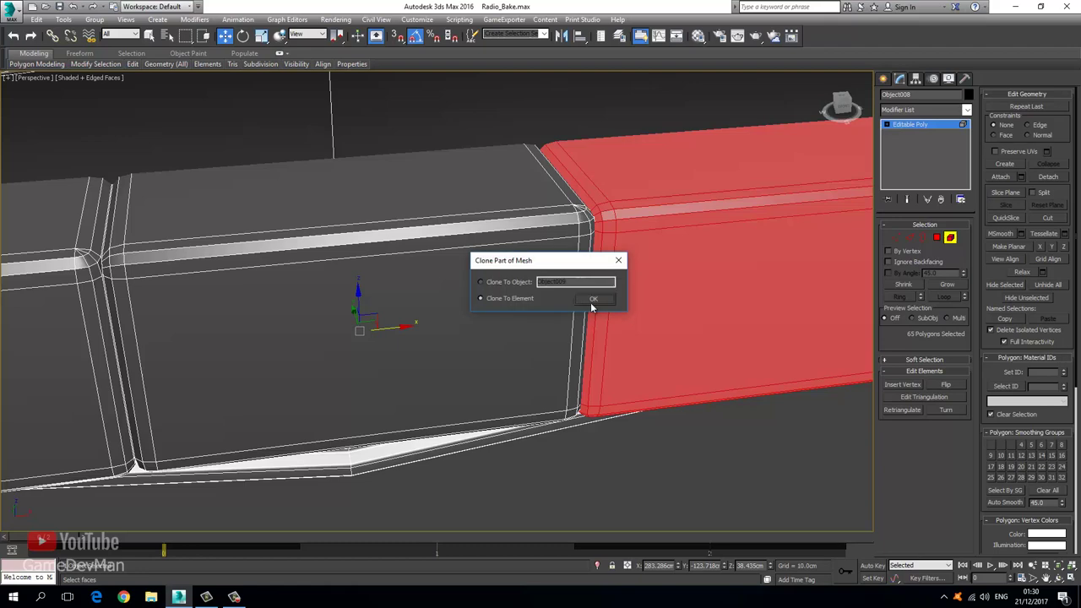
{"action": "left_click", "coordinate": [592, 298]}
{"action": "key", "text": "z"}
{"action": "middle_click_drag", "start_coordinate": [418, 320], "coordinate": [340, 322], "text": "alt"}
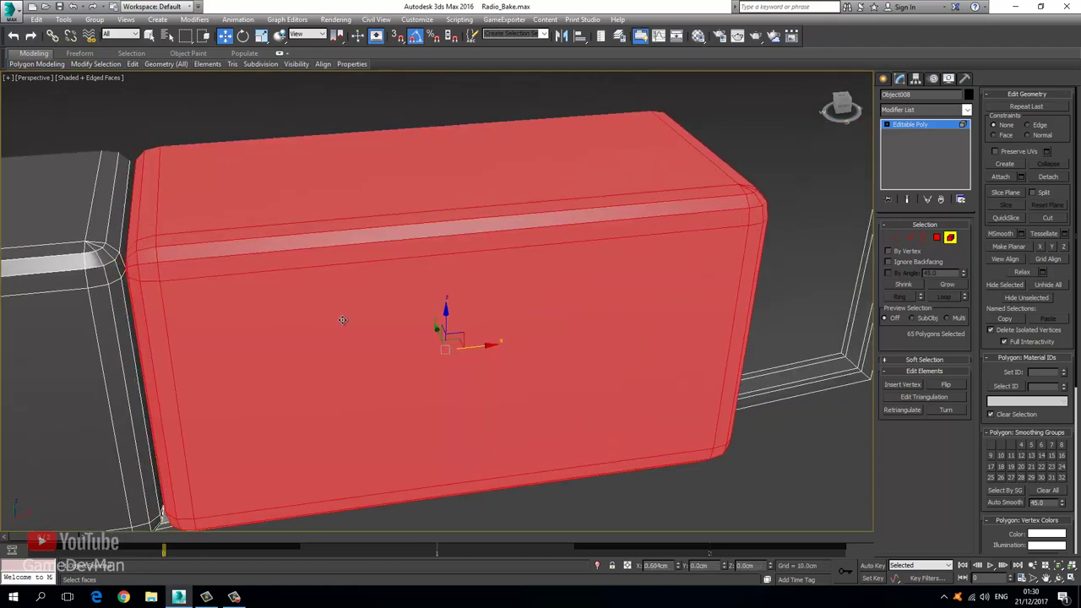
Select all three block elements together and return to object level
{"action": "scroll", "coordinate": [245, 326], "scroll_direction": "down", "scroll_amount": 6}
{"action": "left_click", "coordinate": [245, 325], "text": "ctrl"}
{"action": "left_click", "coordinate": [173, 329], "text": "ctrl"}
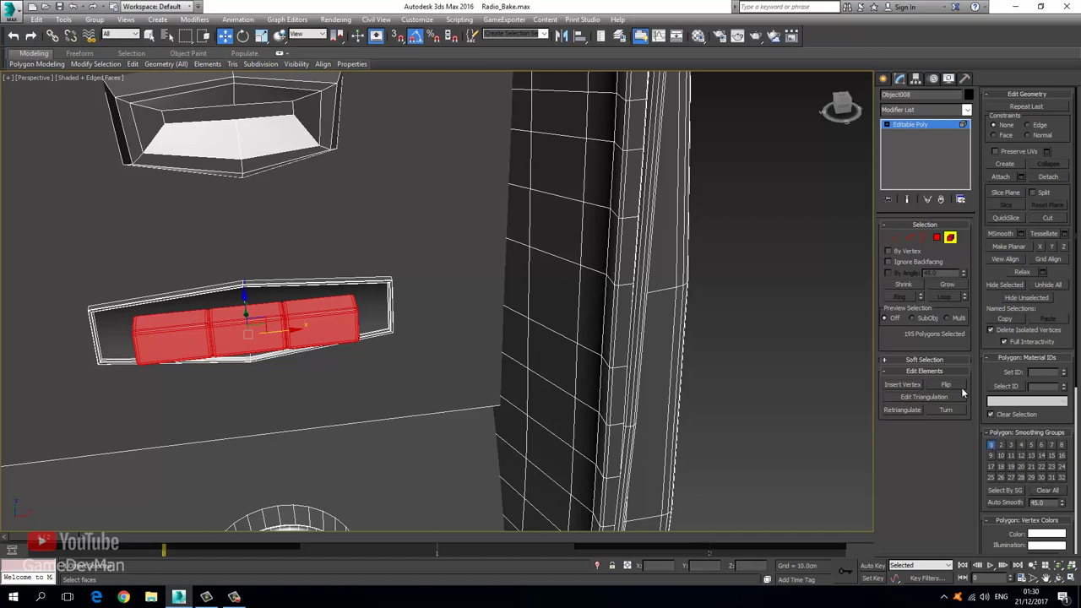
{"action": "left_click", "coordinate": [912, 127]}
Switch off the edged-faces display and inspect the rebuilt row of three blocks in plain shading
{"action": "middle_click_drag", "start_coordinate": [230, 328], "coordinate": [461, 337]}
{"action": "scroll", "coordinate": [462, 337], "scroll_direction": "up", "scroll_amount": 4}
{"action": "key", "text": "F4"}
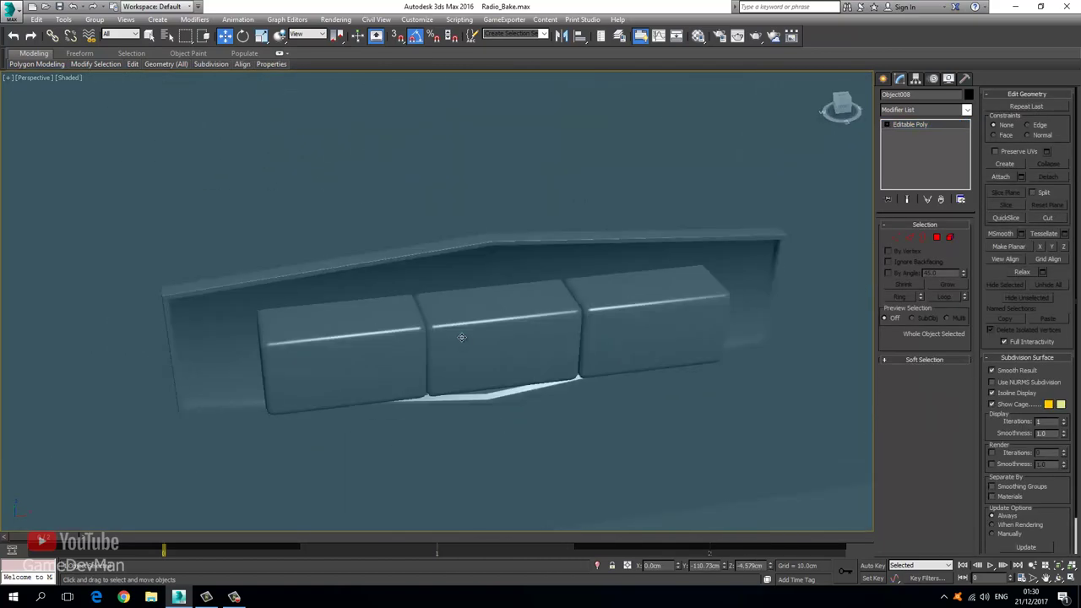
{"action": "scroll", "coordinate": [453, 344], "scroll_direction": "down", "scroll_amount": 4}
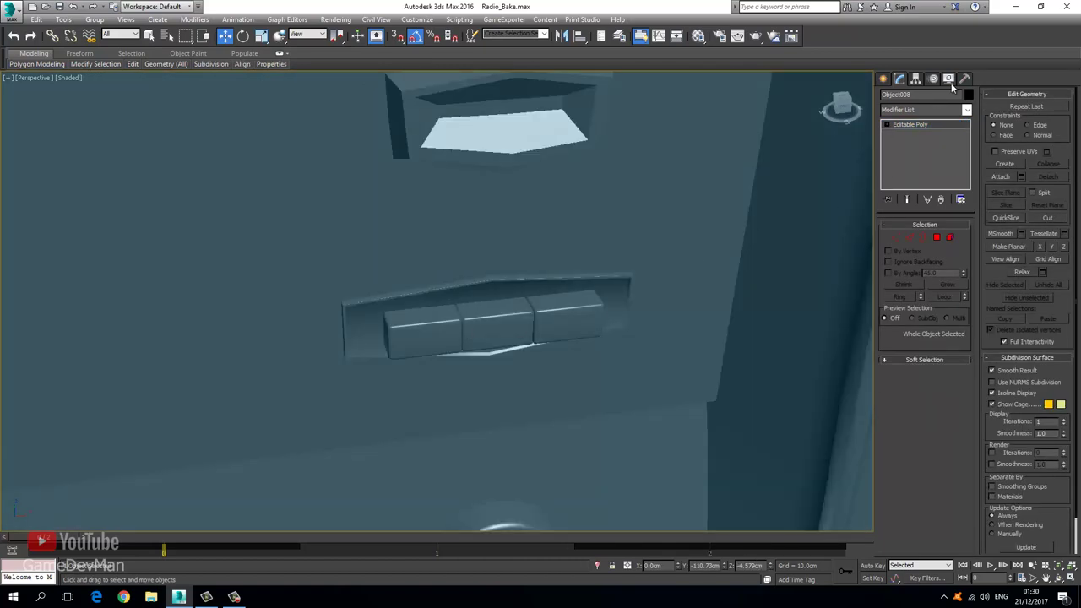
Add a new Unwrap UVW modifier to the radio and open its UV editor
{"action": "left_click", "coordinate": [928, 110]}
{"action": "key", "text": "u"}
{"action": "key", "text": "Return"}
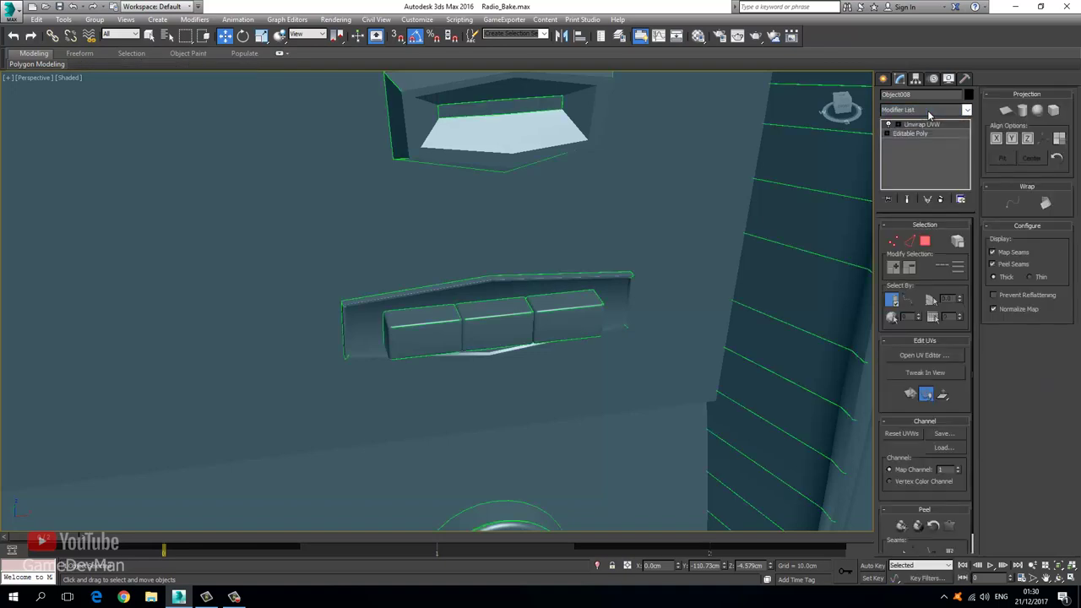
{"action": "left_click", "coordinate": [924, 355]}
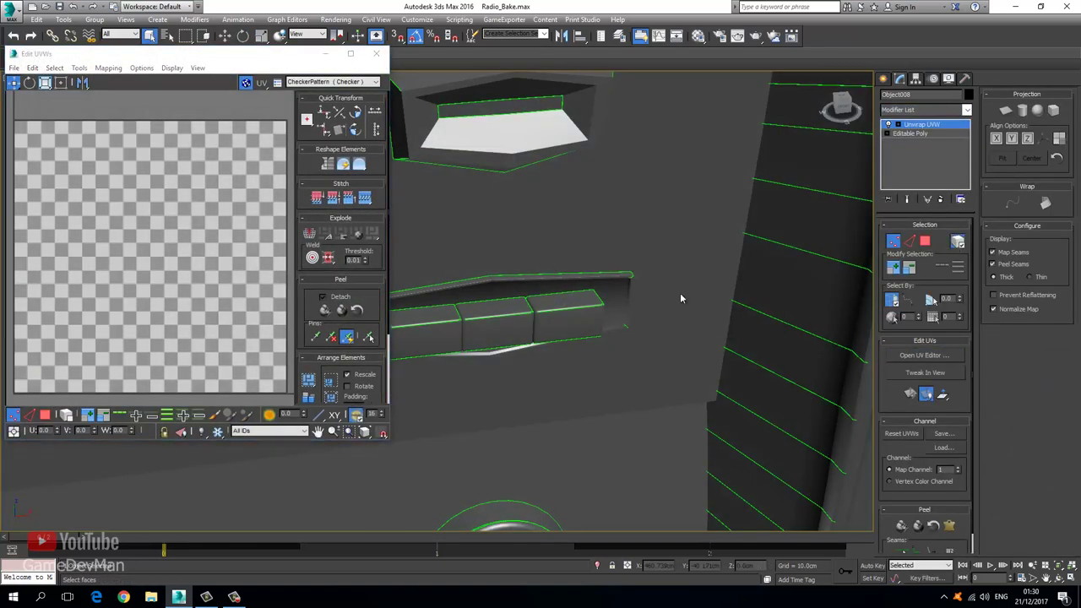
Select the middle block's faces and move its T-shaped UV shell to the right of the overlapping shells
{"action": "left_click", "coordinate": [923, 241]}
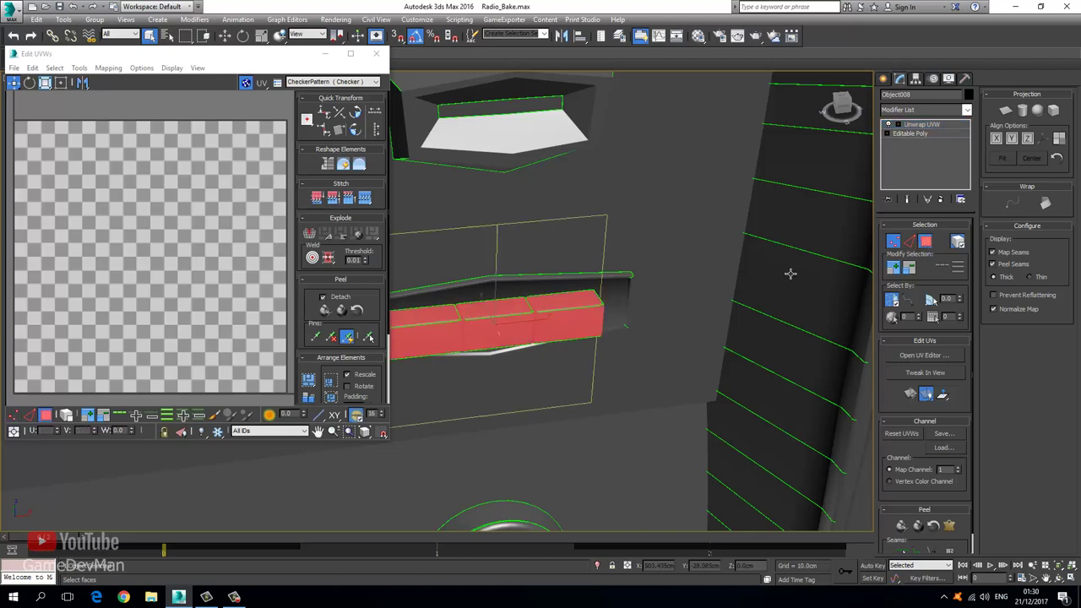
{"action": "left_click", "coordinate": [473, 321]}
{"action": "middle_click_drag", "start_coordinate": [89, 209], "coordinate": [184, 247]}
{"action": "scroll", "coordinate": [113, 181], "scroll_direction": "down", "scroll_amount": 5}
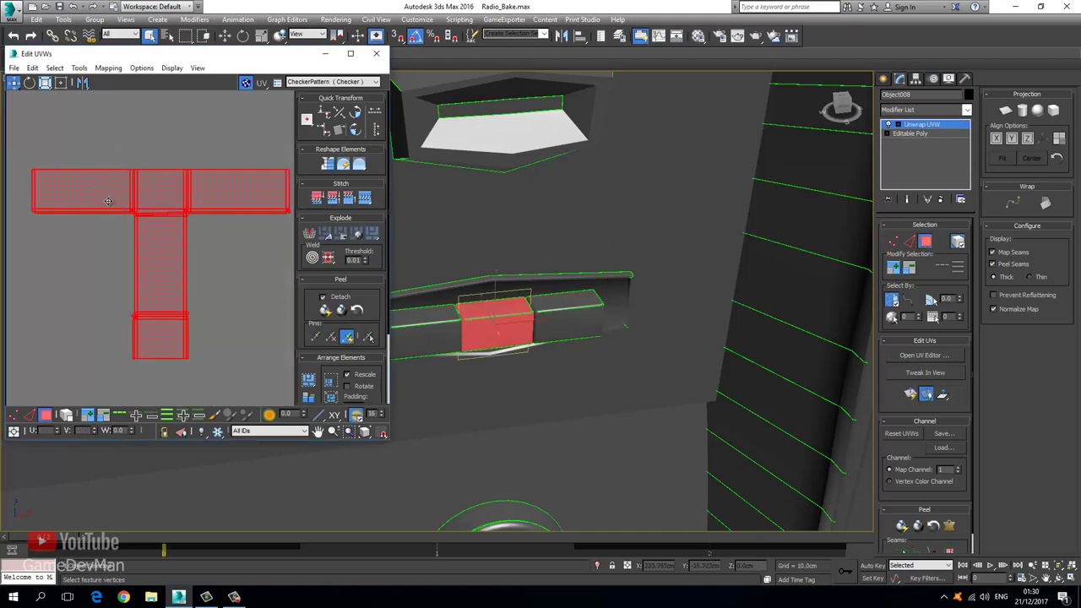
{"action": "left_click_drag", "start_coordinate": [149, 205], "coordinate": [249, 209]}
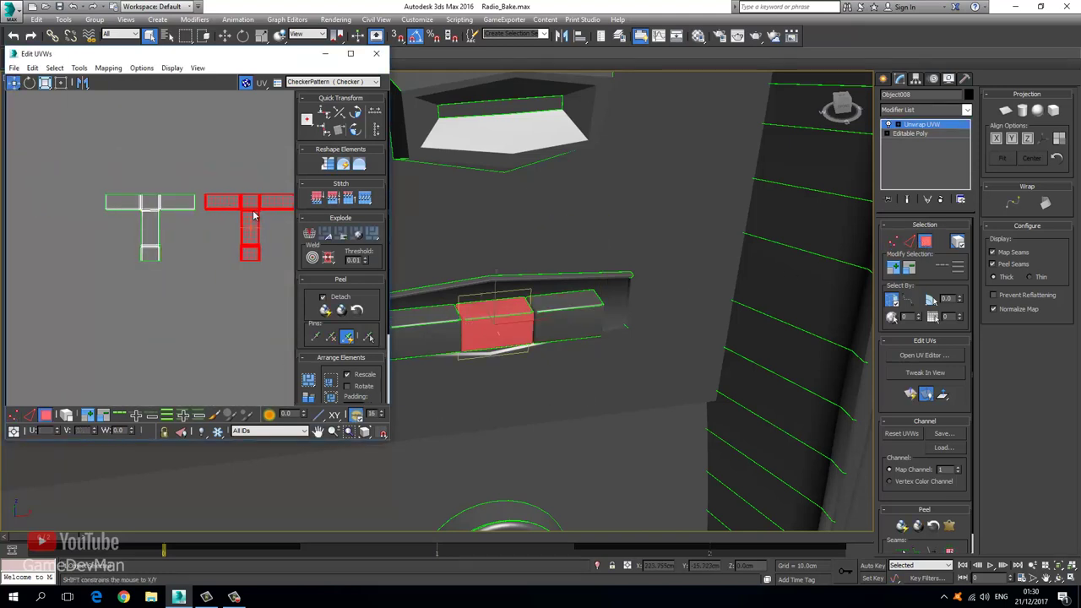
Select the right block and move its T-shaped UV shell to the right of the middle block's shell
{"action": "left_click", "coordinate": [562, 315]}
{"action": "middle_click_drag", "start_coordinate": [177, 212], "coordinate": [84, 234]}
{"action": "left_click_drag", "start_coordinate": [84, 234], "coordinate": [263, 236]}
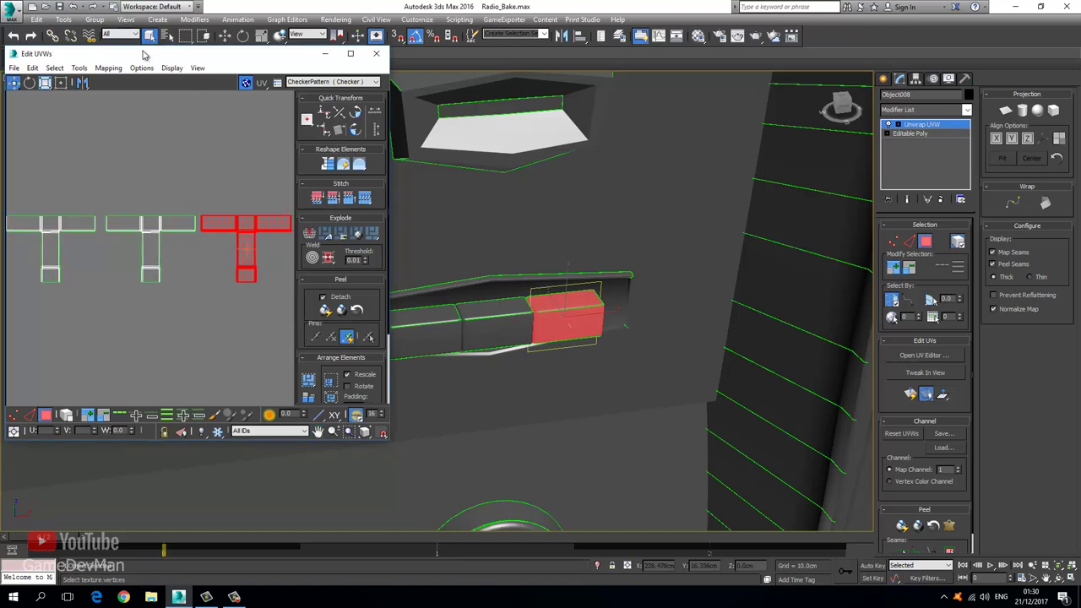
Move the UV editor window clear of the model and select the leftmost key in the row along the radio's lower front
{"action": "left_click_drag", "start_coordinate": [152, 52], "coordinate": [407, 29]}
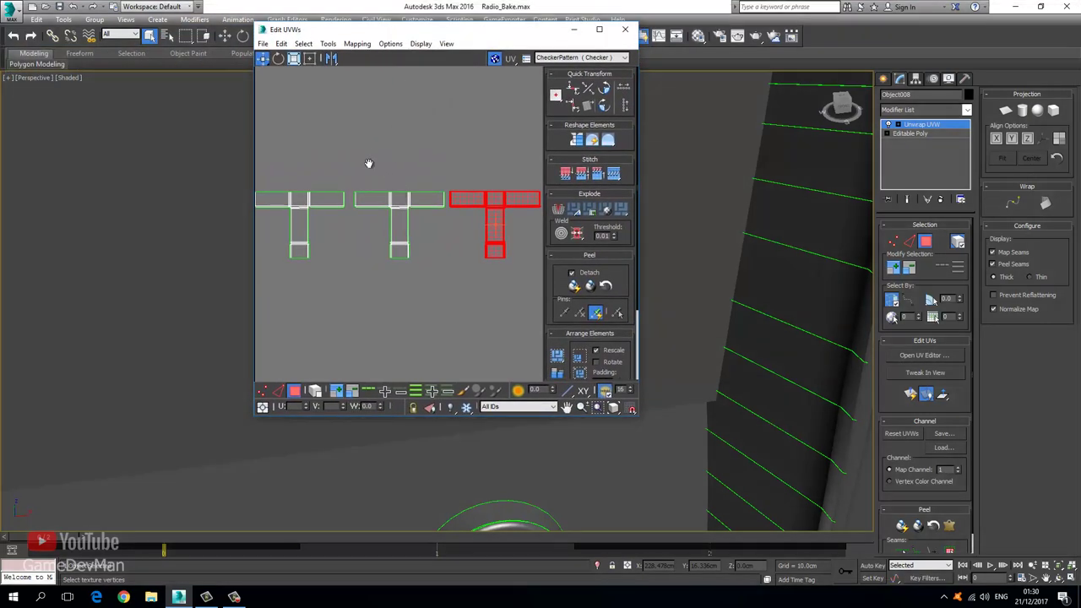
{"action": "scroll", "coordinate": [368, 210], "scroll_direction": "down", "scroll_amount": 5}
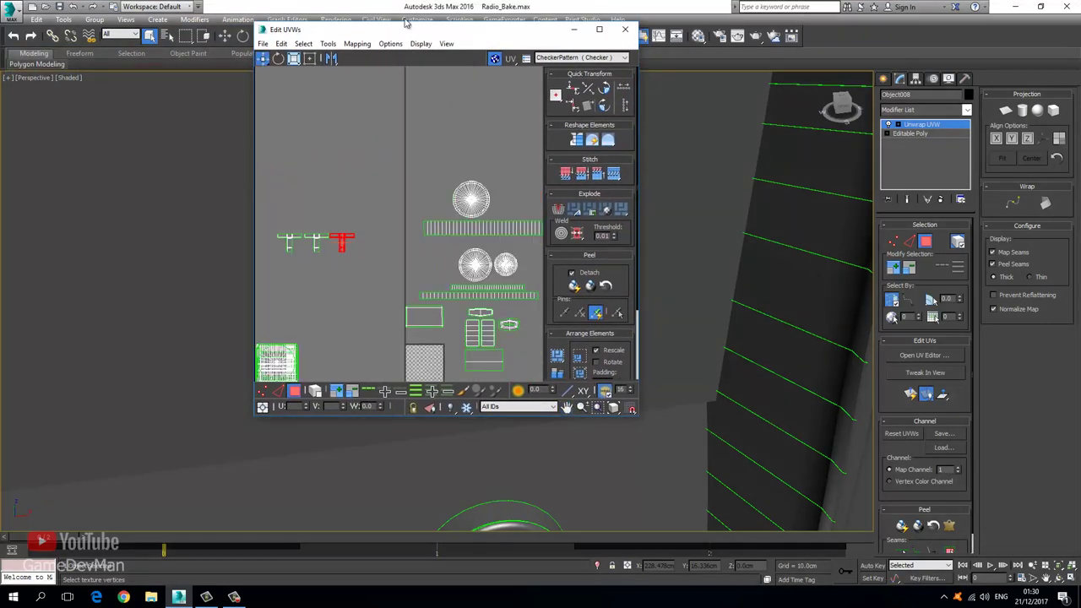
{"action": "left_click_drag", "start_coordinate": [414, 31], "coordinate": [215, 72]}
{"action": "scroll", "coordinate": [616, 314], "scroll_direction": "down", "scroll_amount": 6}
{"action": "middle_click_drag", "start_coordinate": [538, 398], "coordinate": [579, 355]}
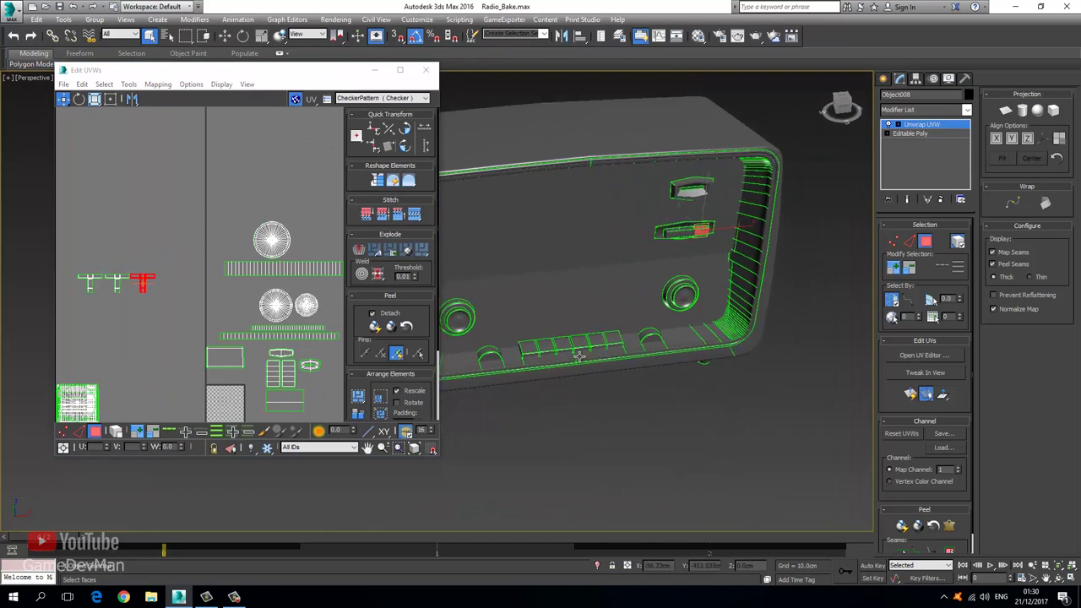
{"action": "scroll", "coordinate": [565, 365], "scroll_direction": "up", "scroll_amount": 5}
{"action": "middle_click_drag", "start_coordinate": [512, 361], "coordinate": [512, 382]}
{"action": "left_click", "coordinate": [546, 308]}
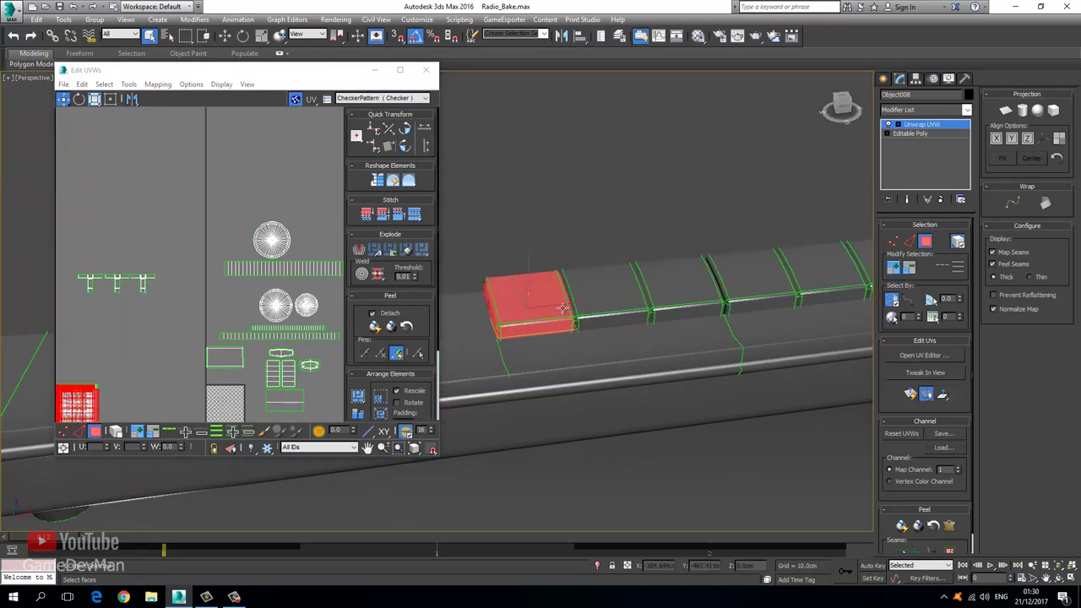
Apply Flatten Mapping to the selected key's faces with a polygon angle of 45 and a spacing of 0.02
{"action": "middle_click_drag", "start_coordinate": [243, 400], "coordinate": [141, 311]}
{"action": "scroll", "coordinate": [235, 307], "scroll_direction": "up", "scroll_amount": 4}
{"action": "key", "text": "z"}
{"action": "scroll", "coordinate": [226, 274], "scroll_direction": "down", "scroll_amount": 8}
{"action": "scroll", "coordinate": [222, 262], "scroll_direction": "up", "scroll_amount": 4}
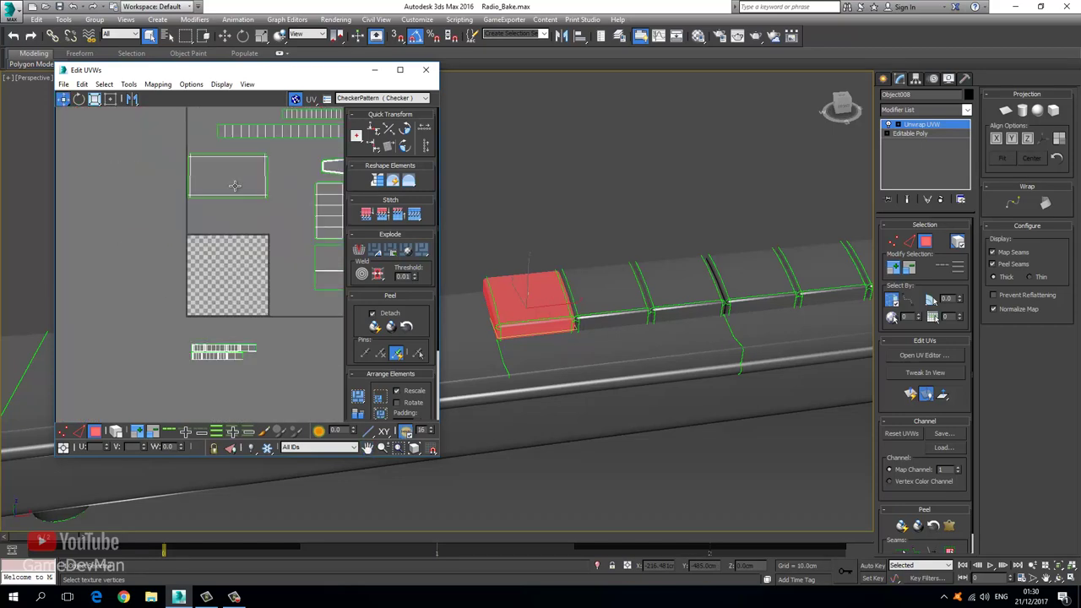
{"action": "left_click", "coordinate": [152, 85]}
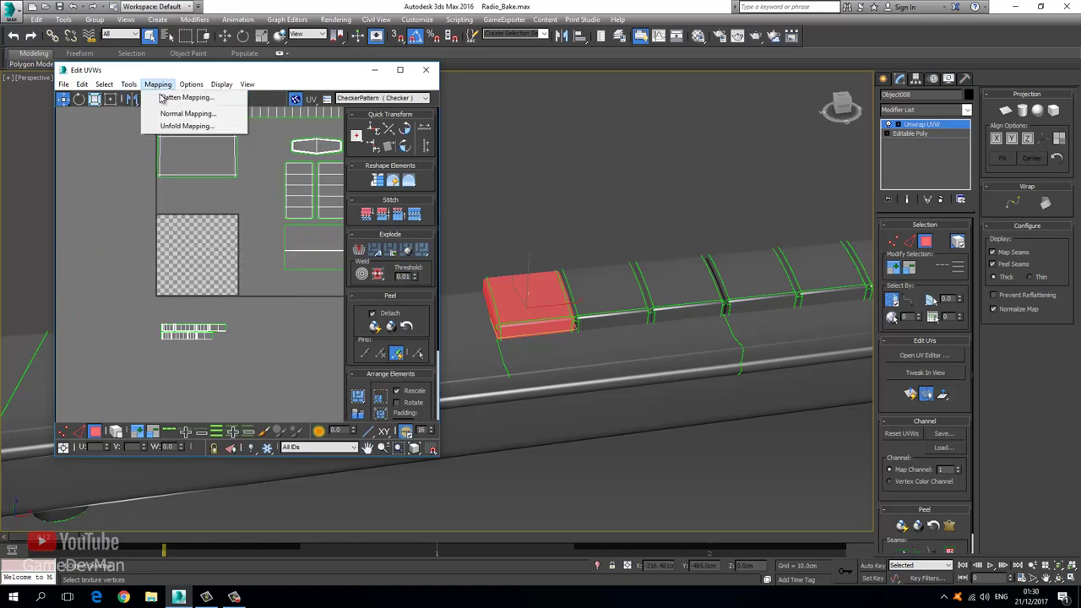
{"action": "left_click", "coordinate": [170, 98]}
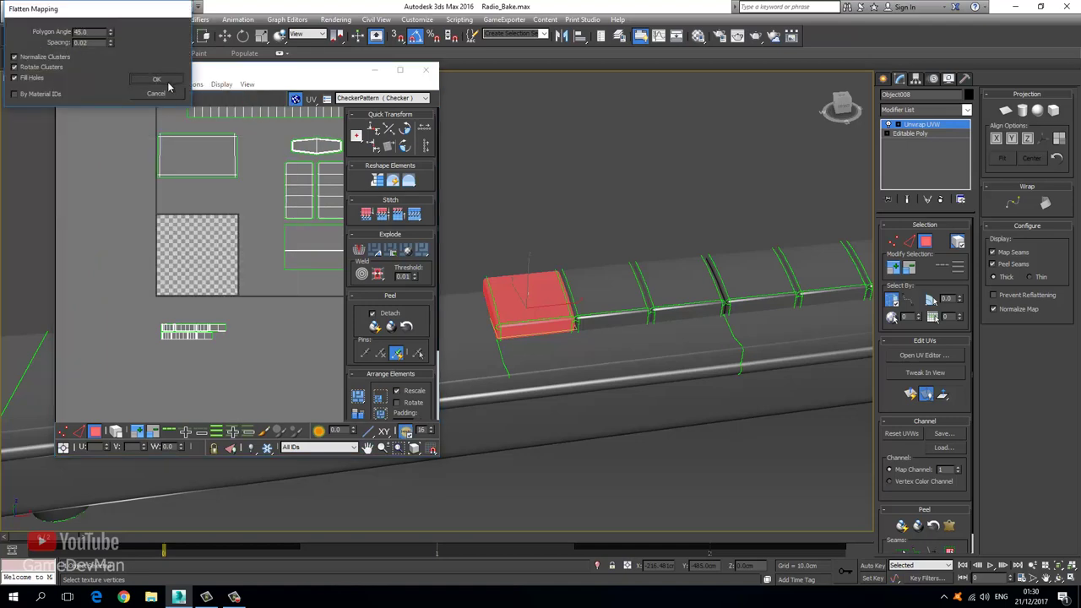
{"action": "left_click", "coordinate": [157, 79]}
Set the UV editor's background texture to a Camera Map Per Pixel map and maximize the editor window
{"action": "left_click_drag", "start_coordinate": [236, 75], "coordinate": [525, 57]}
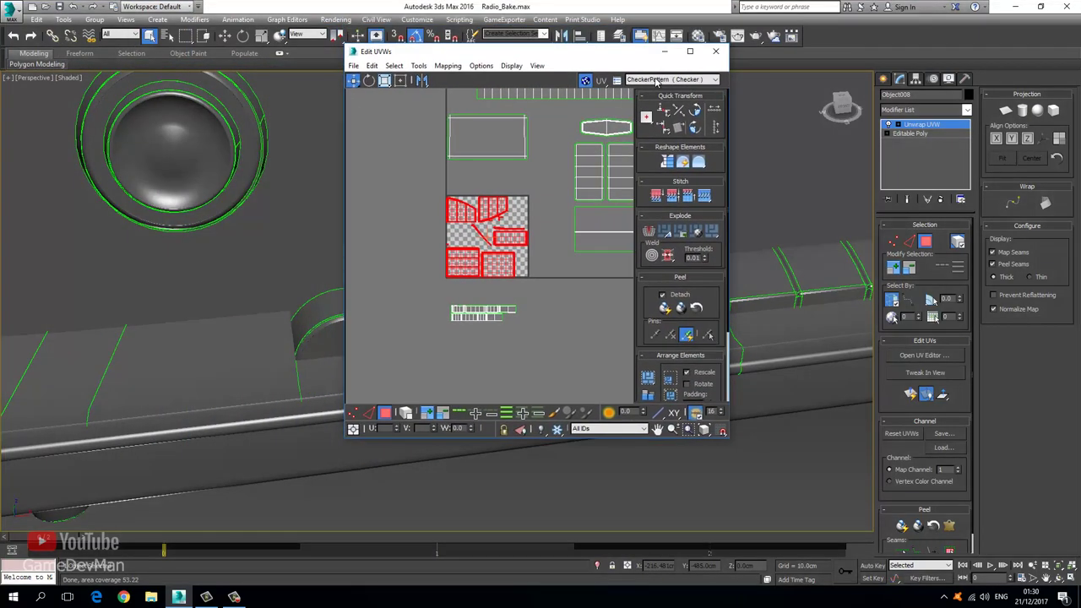
{"action": "left_click", "coordinate": [671, 78]}
{"action": "left_click", "coordinate": [658, 97]}
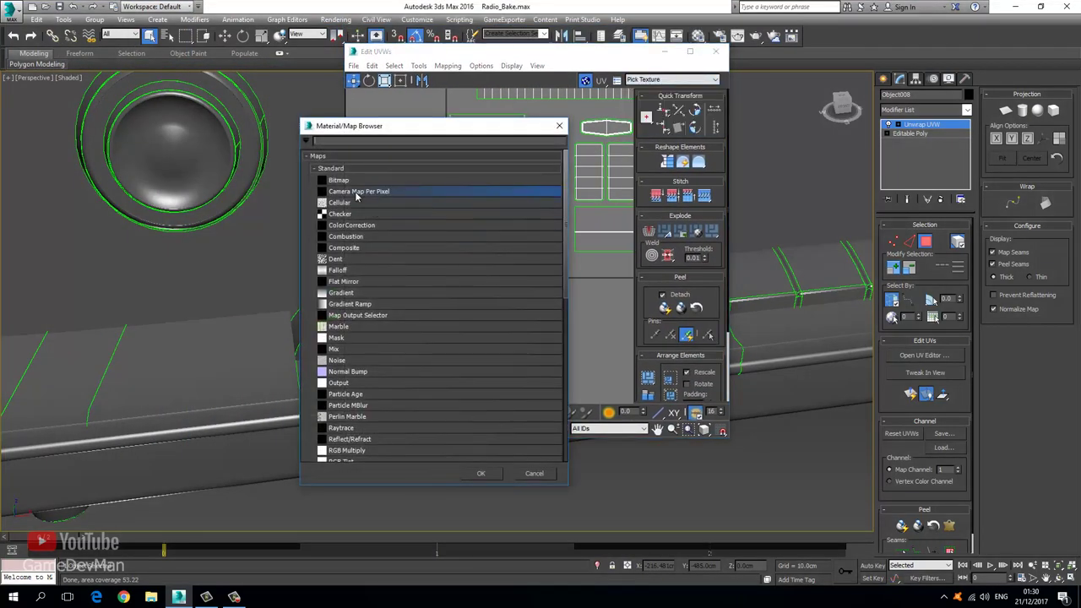
{"action": "double_click", "coordinate": [357, 192]}
{"action": "double_click", "coordinate": [478, 50]}
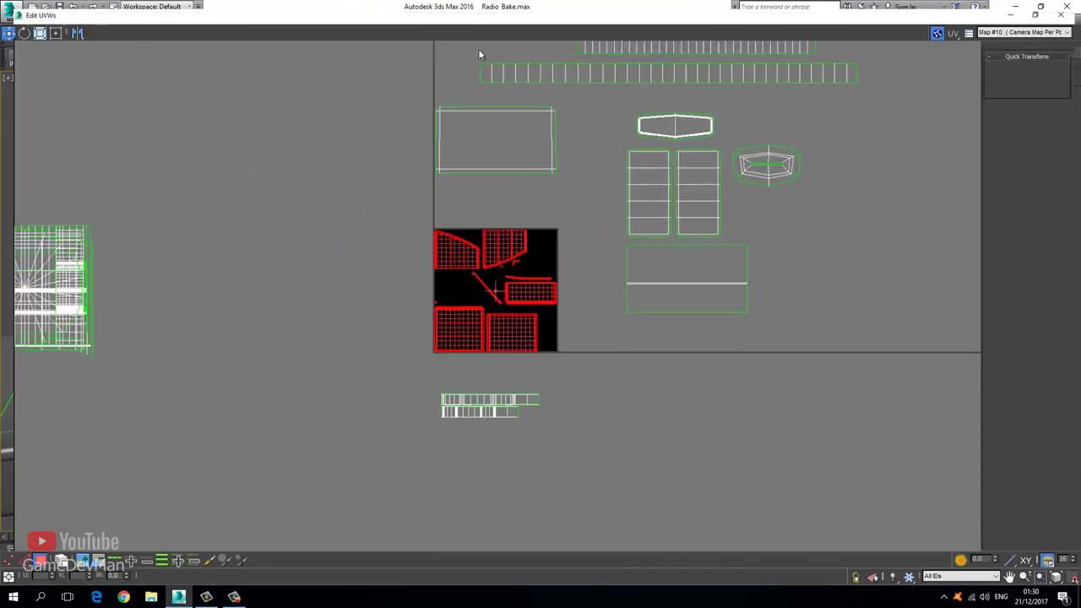
Stitch the matching rectangular shell to the straight left edge of the upper-left curved side shell
{"action": "scroll", "coordinate": [471, 244], "scroll_direction": "up", "scroll_amount": 5}
{"action": "left_click", "coordinate": [382, 376]}
{"action": "scroll", "coordinate": [385, 390], "scroll_direction": "up", "scroll_amount": 2}
{"action": "middle_click_drag", "start_coordinate": [387, 397], "coordinate": [415, 257]}
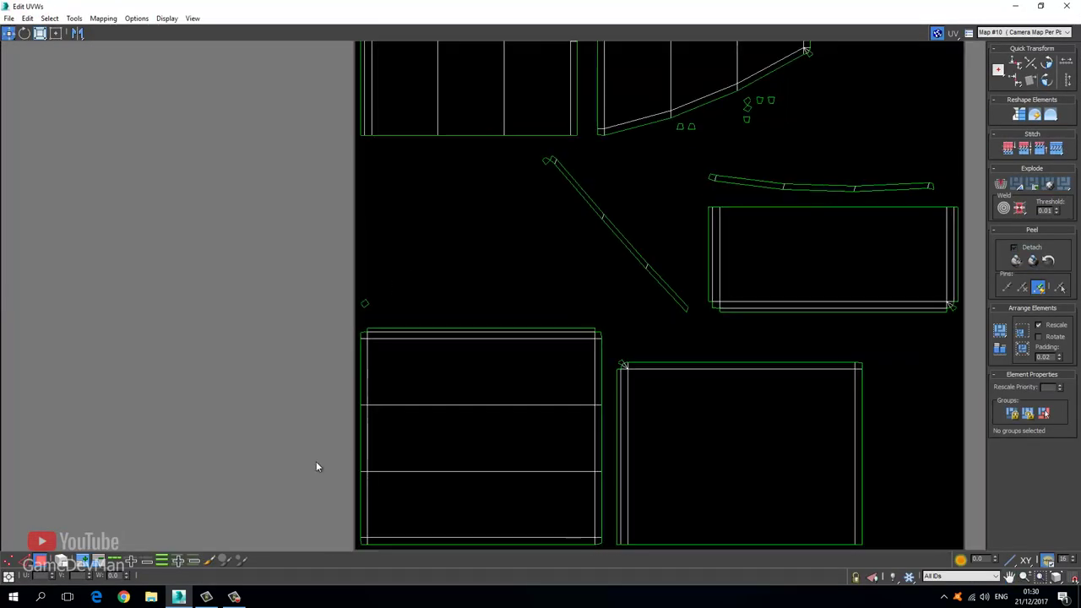
{"action": "left_click", "coordinate": [23, 560]}
{"action": "middle_click_drag", "start_coordinate": [367, 135], "coordinate": [312, 352]}
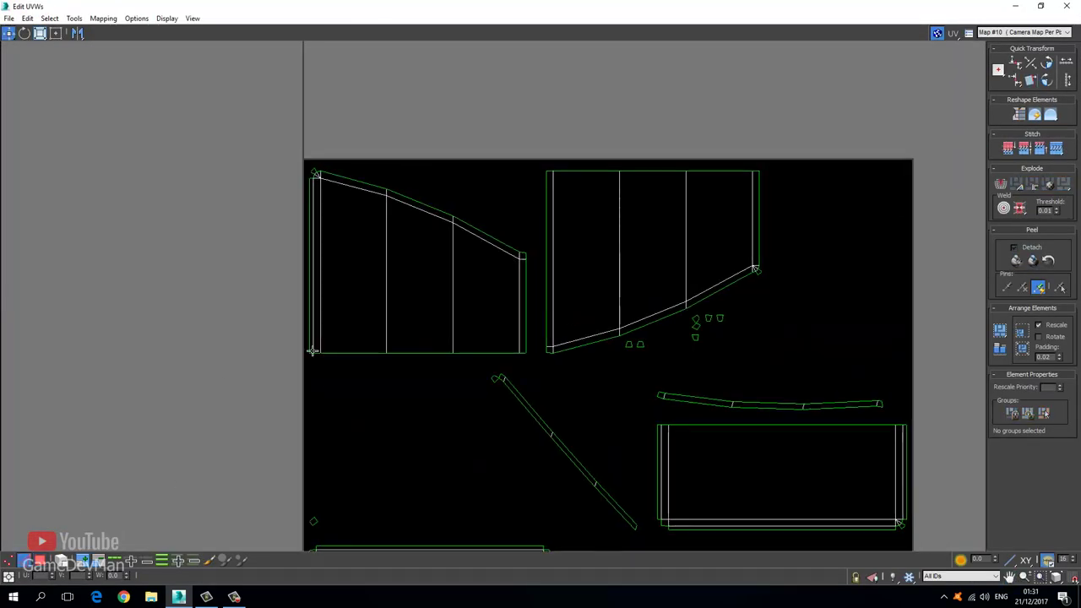
{"action": "left_click", "coordinate": [313, 284]}
{"action": "right_click", "coordinate": [306, 279]}
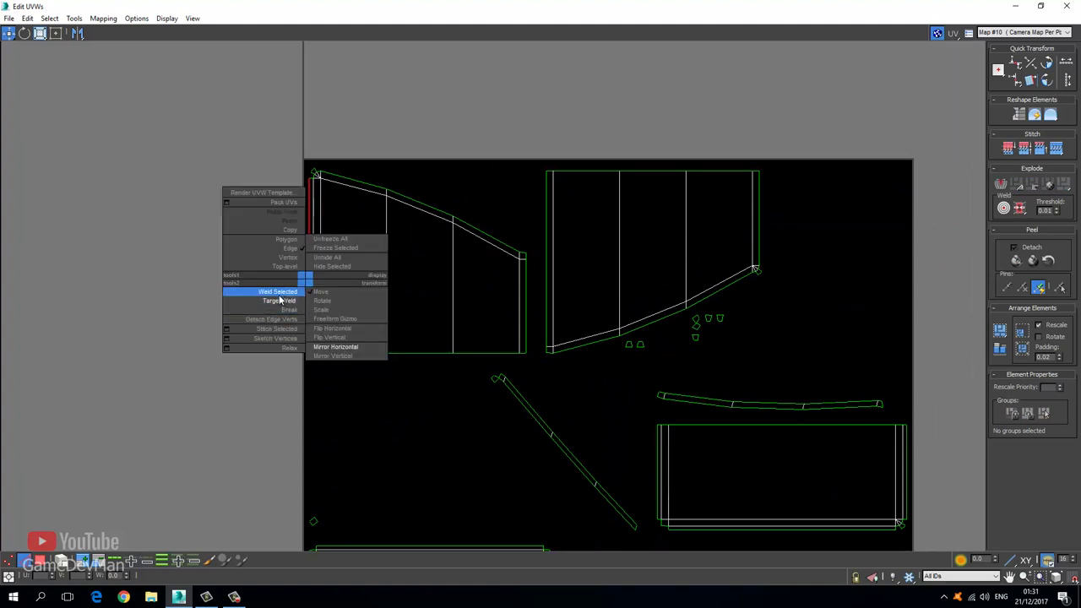
{"action": "left_click", "coordinate": [279, 328]}
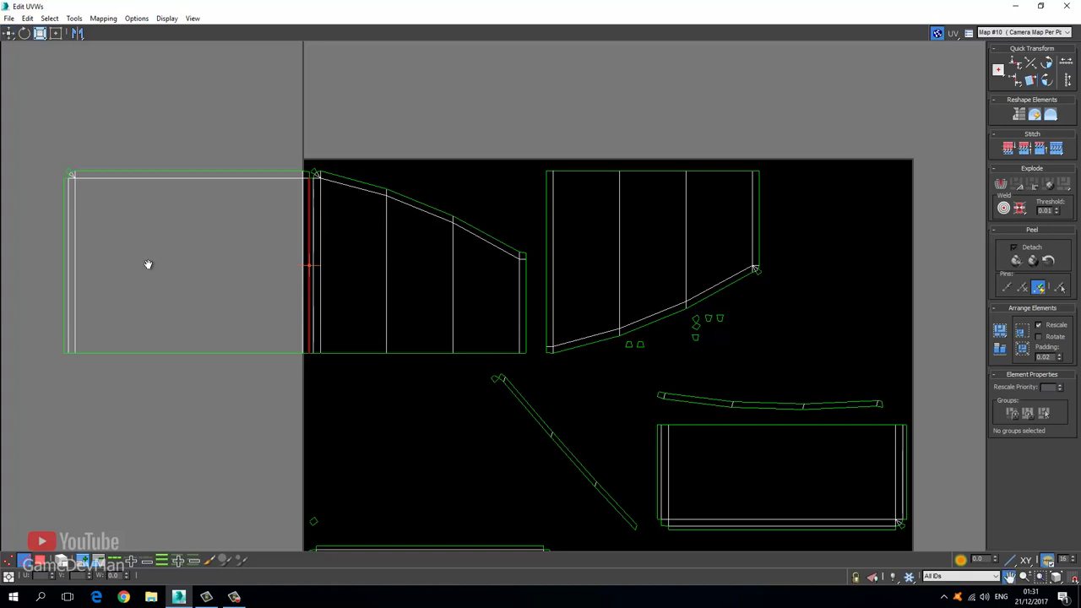
Stitch the second curved side shell to the left edge of the attached rectangular shell
{"action": "middle_click_drag", "start_coordinate": [147, 264], "coordinate": [328, 290]}
{"action": "left_click", "coordinate": [244, 287]}
{"action": "right_click", "coordinate": [243, 287]}
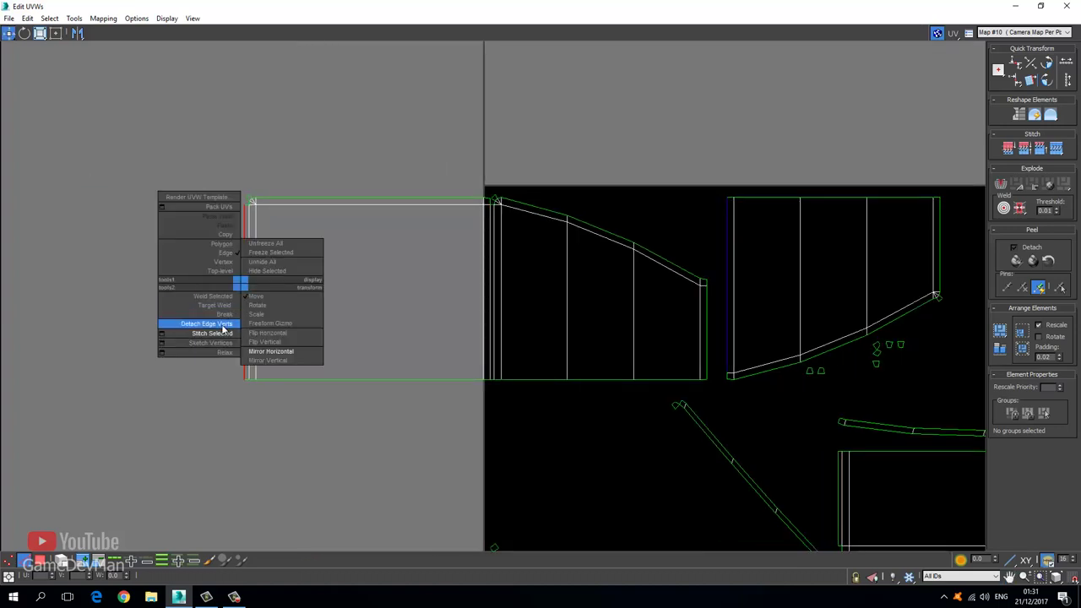
{"action": "left_click", "coordinate": [225, 329]}
{"action": "scroll", "coordinate": [287, 291], "scroll_direction": "down", "scroll_amount": 3}
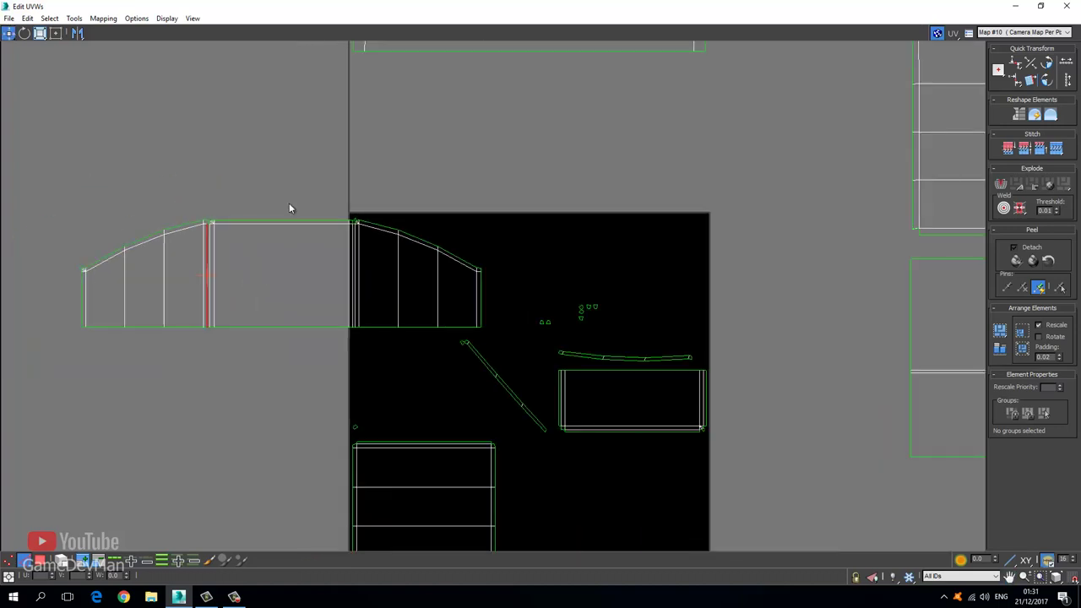
Stitch the large shell with horizontal divisions to the upper edge of the central rectangle
{"action": "left_click", "coordinate": [277, 221]}
{"action": "right_click", "coordinate": [277, 221]}
{"action": "left_click", "coordinate": [257, 270]}
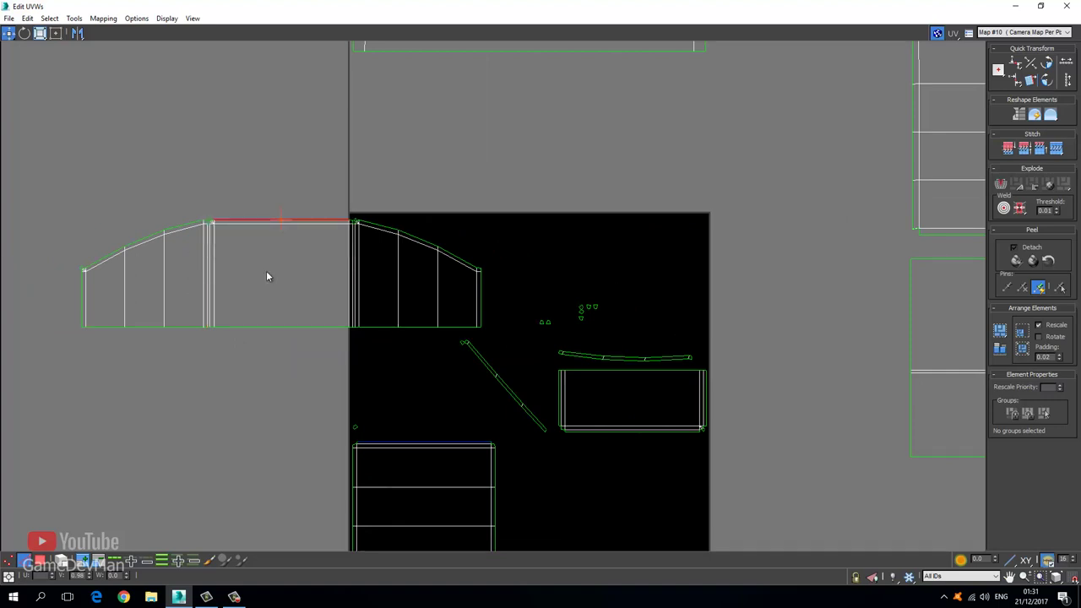
{"action": "middle_click_drag", "start_coordinate": [287, 186], "coordinate": [273, 303]}
Try stitching at the central rectangle's lower edge, and stitch the remaining small rectangular shell to the divided section's upper end
{"action": "left_click", "coordinate": [267, 427]}
{"action": "right_click", "coordinate": [268, 427]}
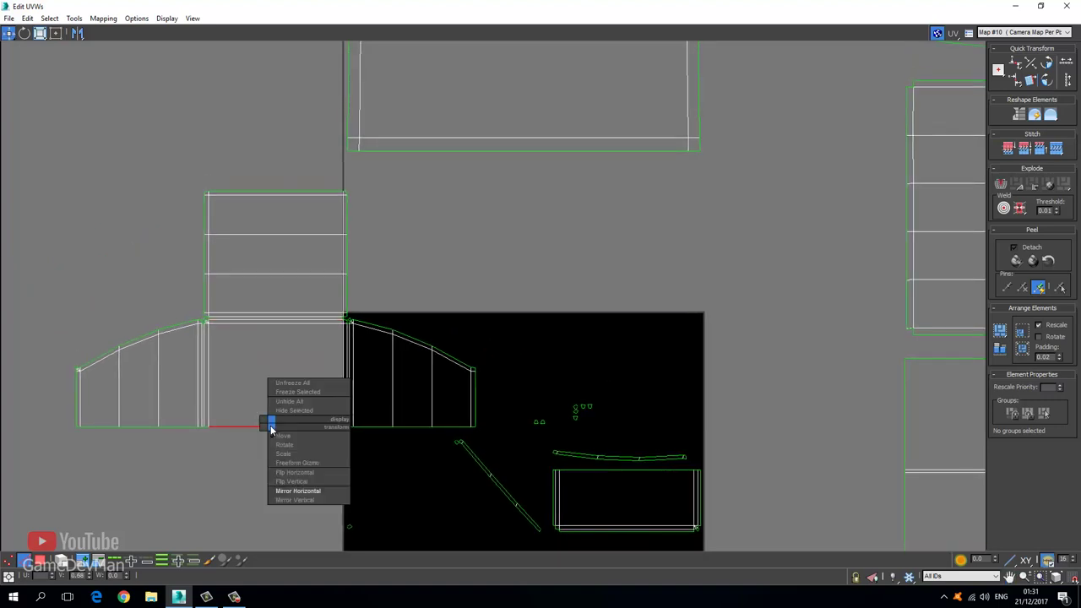
{"action": "left_click", "coordinate": [249, 474]}
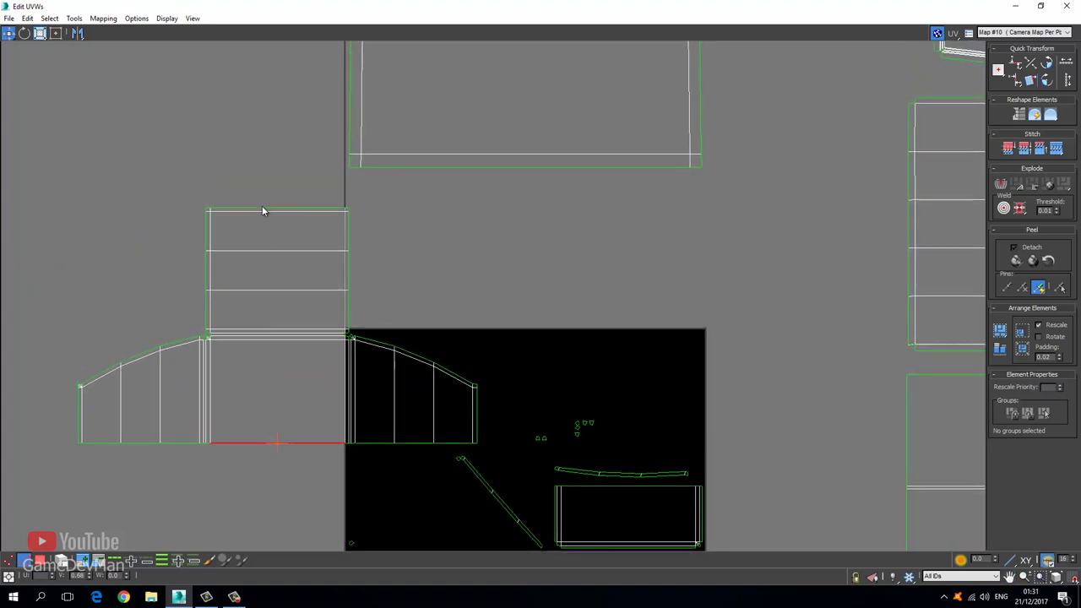
{"action": "left_click", "coordinate": [262, 207]}
{"action": "key", "text": "ctrl+s"}
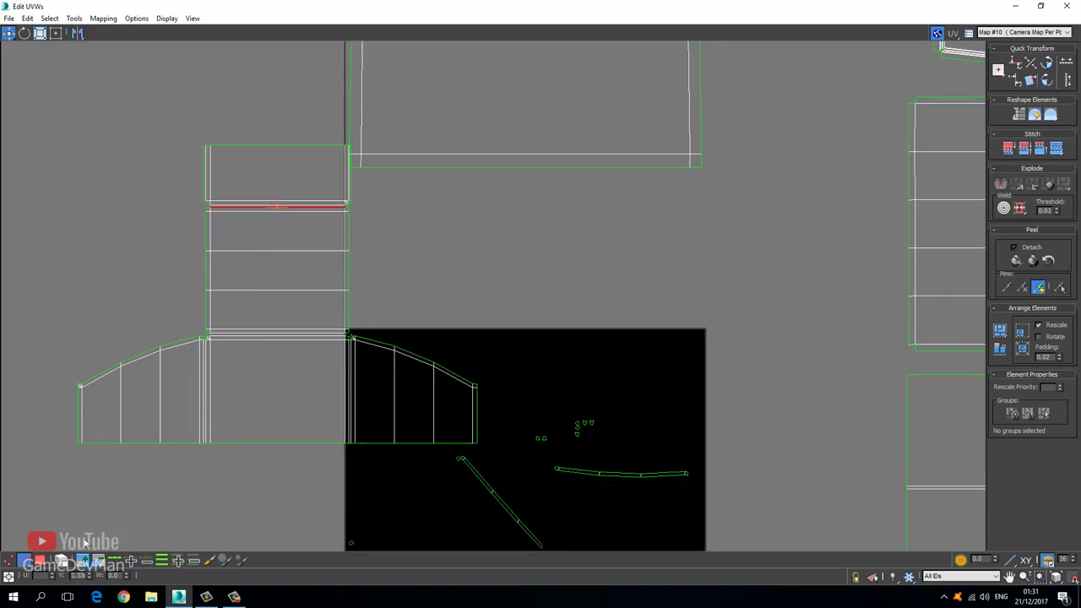
Select the whole stitched T-shaped shell by growing the face selection and move it left of the texture square
{"action": "left_click", "coordinate": [172, 190]}
{"action": "left_click_drag", "start_coordinate": [305, 463], "coordinate": [305, 474]}
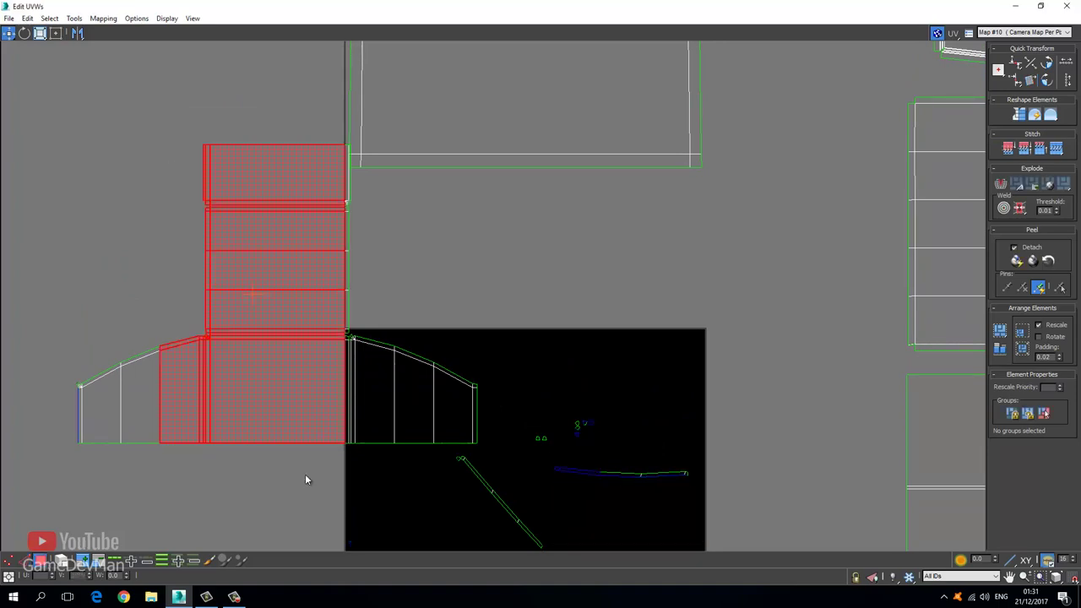
{"action": "left_click", "coordinate": [83, 560]}
{"action": "left_click", "coordinate": [83, 560]}
{"action": "left_click", "coordinate": [82, 560]}
{"action": "left_click", "coordinate": [83, 560]}
{"action": "left_click", "coordinate": [83, 559]}
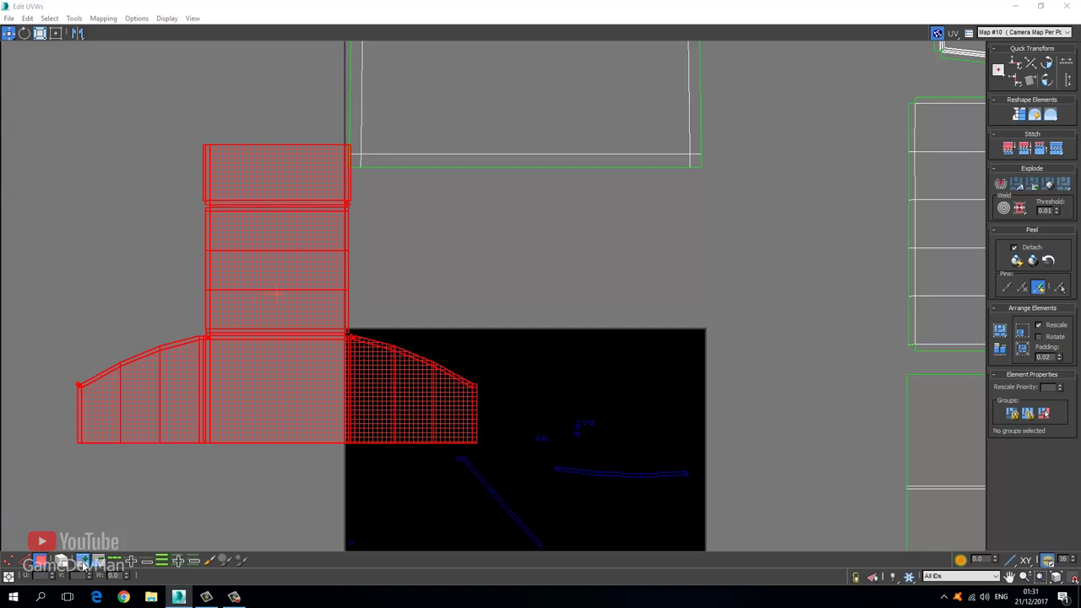
{"action": "middle_click_drag", "start_coordinate": [324, 373], "coordinate": [468, 329]}
{"action": "scroll", "coordinate": [468, 330], "scroll_direction": "down", "scroll_amount": 3}
{"action": "left_click_drag", "start_coordinate": [470, 320], "coordinate": [341, 340]}
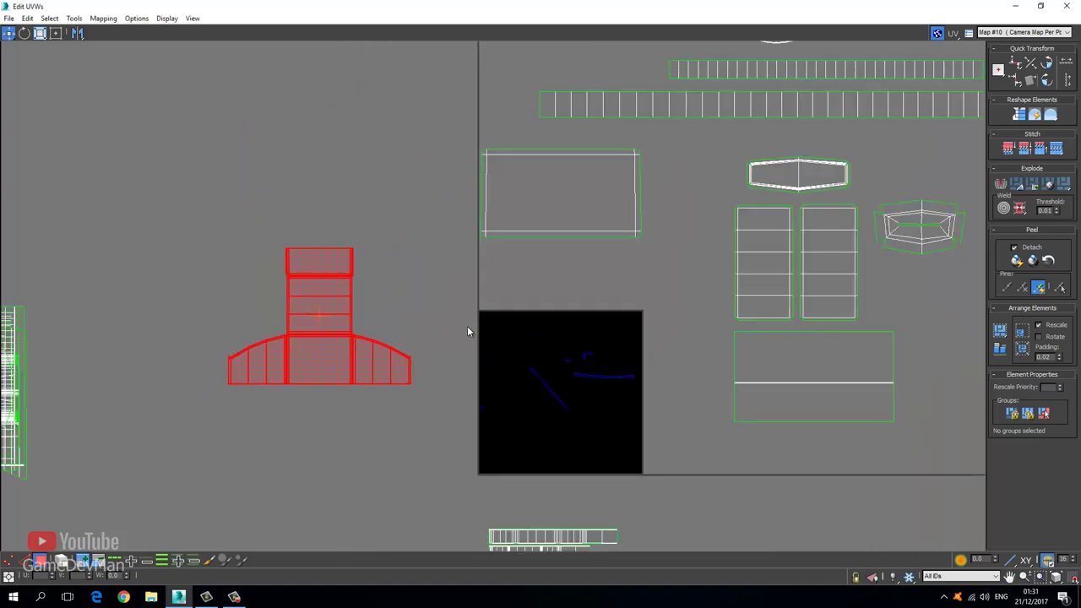
{"action": "left_click", "coordinate": [467, 328]}
Try to stitch the main shell to the thin diagonal strip from the strip's own edge, and undo that stitch
{"action": "middle_click_drag", "start_coordinate": [454, 345], "coordinate": [509, 313]}
{"action": "scroll", "coordinate": [509, 314], "scroll_direction": "up", "scroll_amount": 3}
{"action": "left_click", "coordinate": [652, 331]}
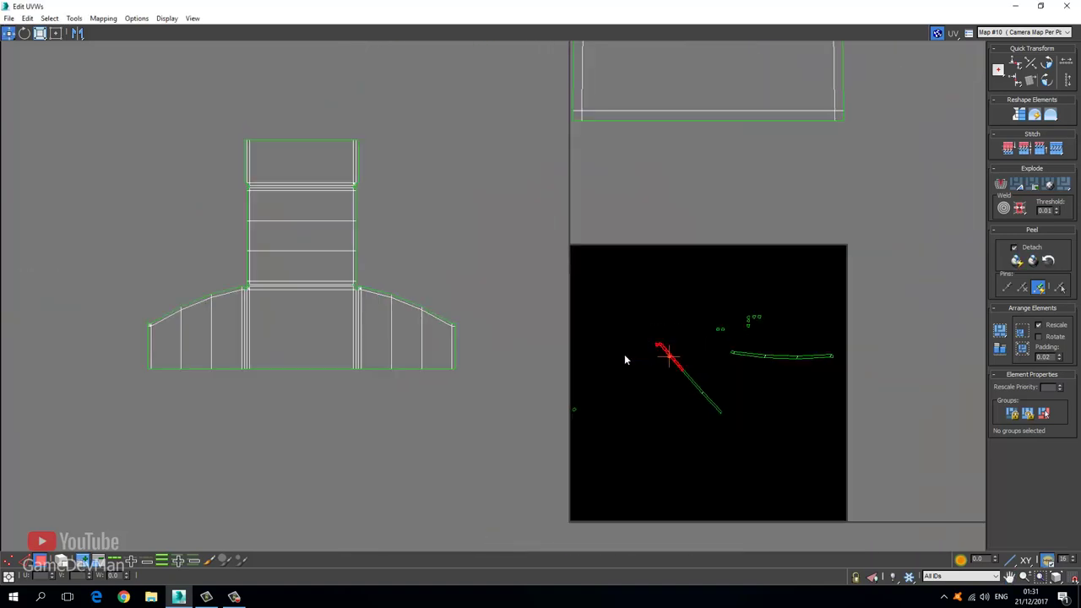
{"action": "left_click", "coordinate": [625, 385]}
{"action": "left_click", "coordinate": [24, 561]}
{"action": "left_click_drag", "start_coordinate": [620, 326], "coordinate": [679, 374]}
{"action": "left_click", "coordinate": [716, 409]}
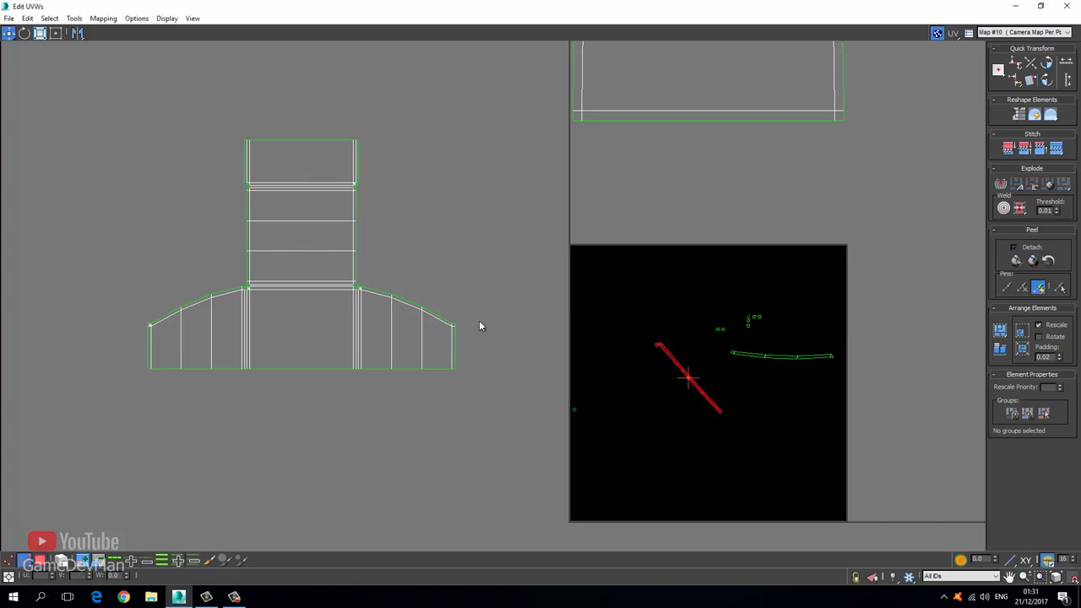
{"action": "scroll", "coordinate": [478, 320], "scroll_direction": "down", "scroll_amount": 4}
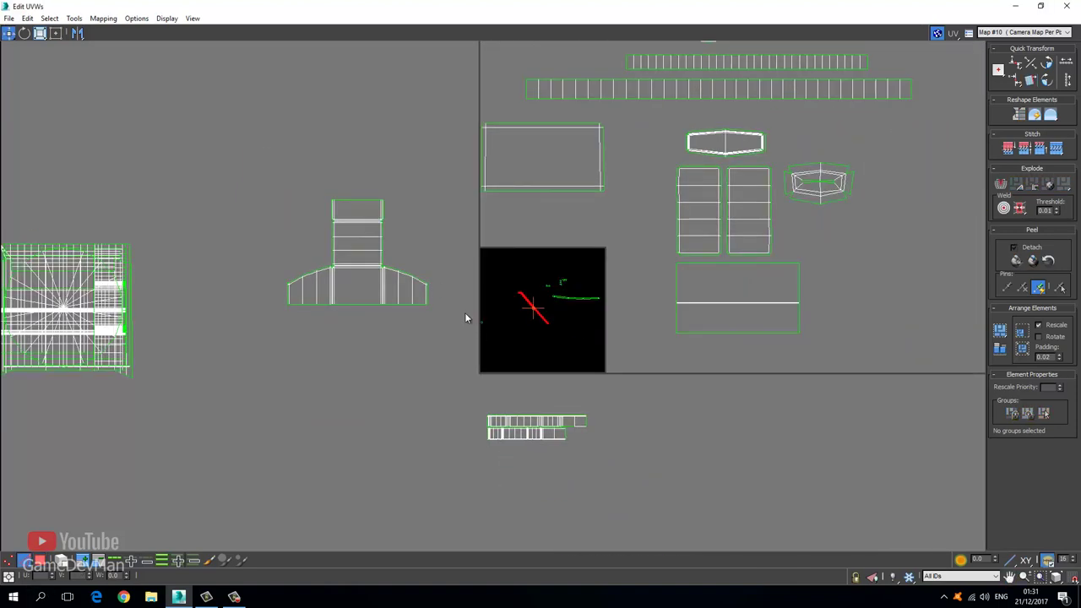
{"action": "scroll", "coordinate": [506, 312], "scroll_direction": "up", "scroll_amount": 5}
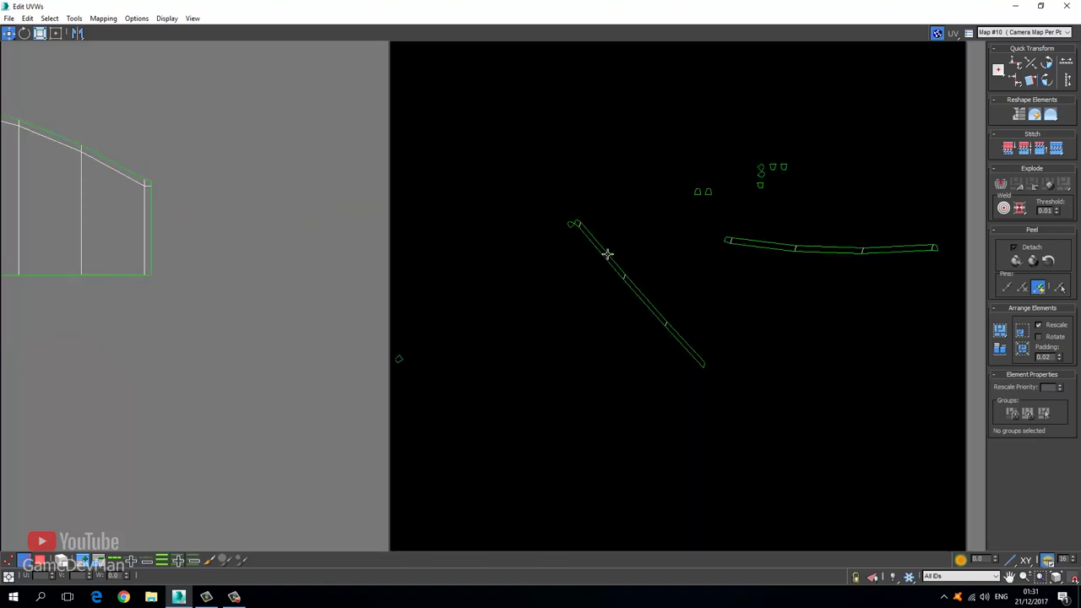
{"action": "right_click", "coordinate": [602, 255]}
{"action": "left_click", "coordinate": [589, 302]}
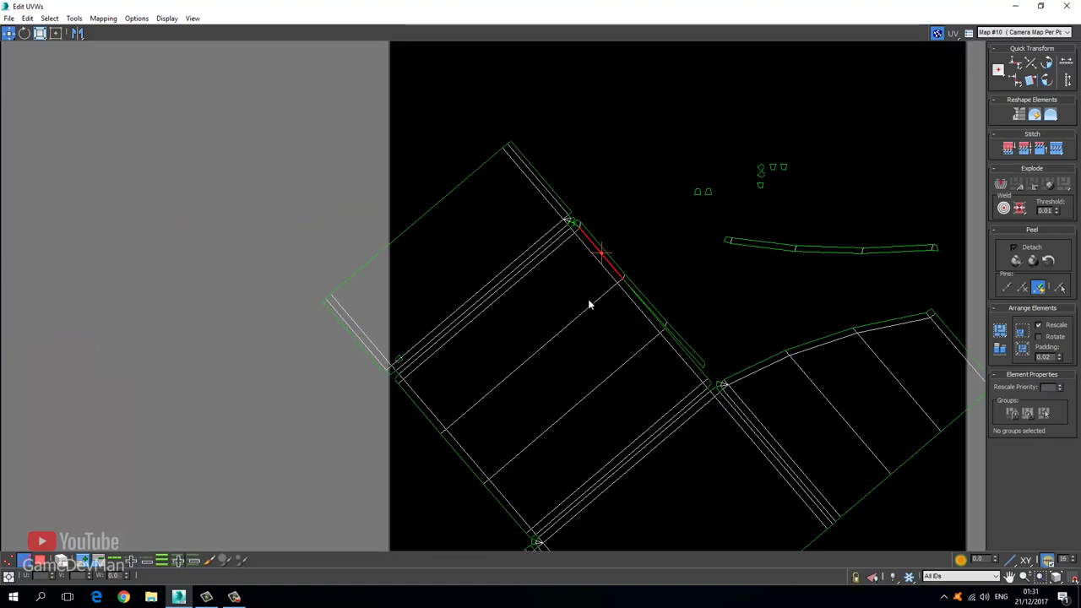
{"action": "key", "text": "ctrl+z"}
Stitch the thin diagonal strip to the upper segment of the divided section's left edge
{"action": "middle_click_drag", "start_coordinate": [354, 298], "coordinate": [731, 378]}
{"action": "scroll", "coordinate": [731, 377], "scroll_direction": "down", "scroll_amount": 4}
{"action": "scroll", "coordinate": [378, 279], "scroll_direction": "up", "scroll_amount": 4}
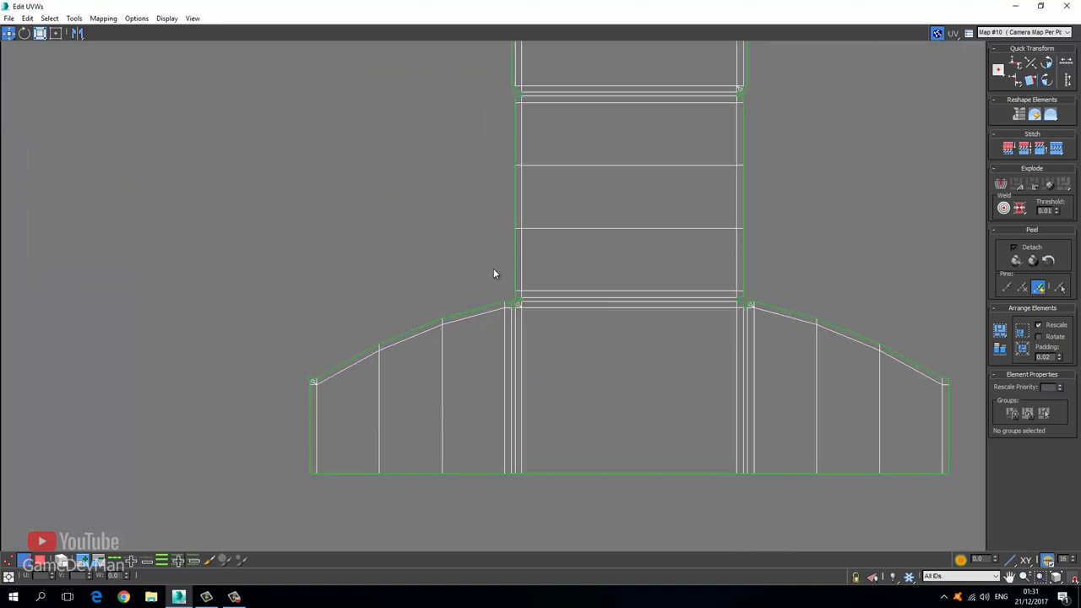
{"action": "middle_click_drag", "start_coordinate": [481, 311], "coordinate": [457, 389]}
{"action": "left_click", "coordinate": [494, 219]}
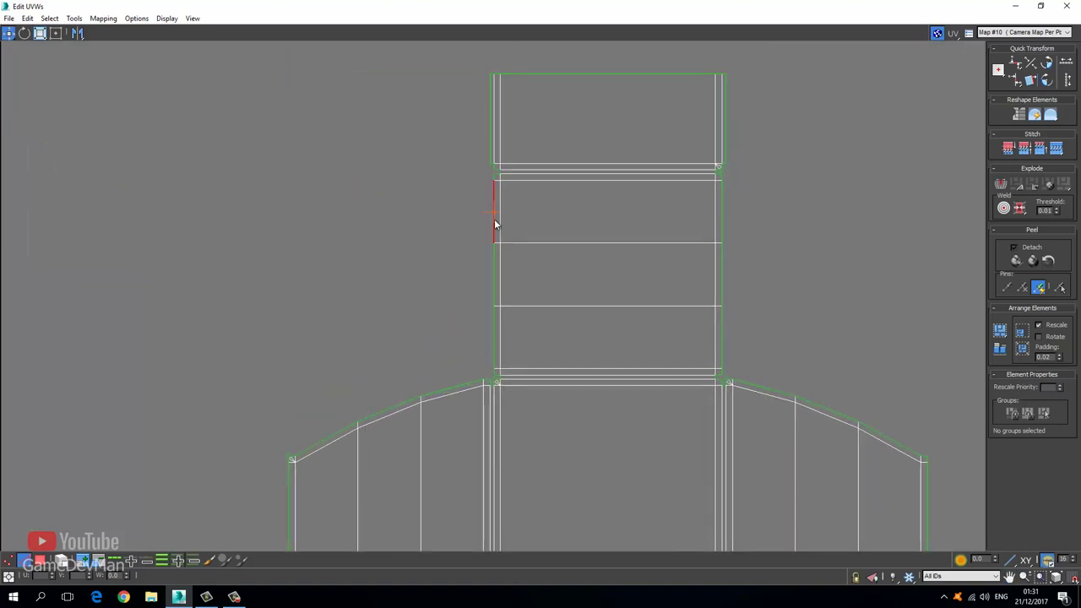
{"action": "right_click", "coordinate": [494, 218]}
{"action": "left_click", "coordinate": [481, 266]}
{"action": "scroll", "coordinate": [494, 347], "scroll_direction": "up", "scroll_amount": 2}
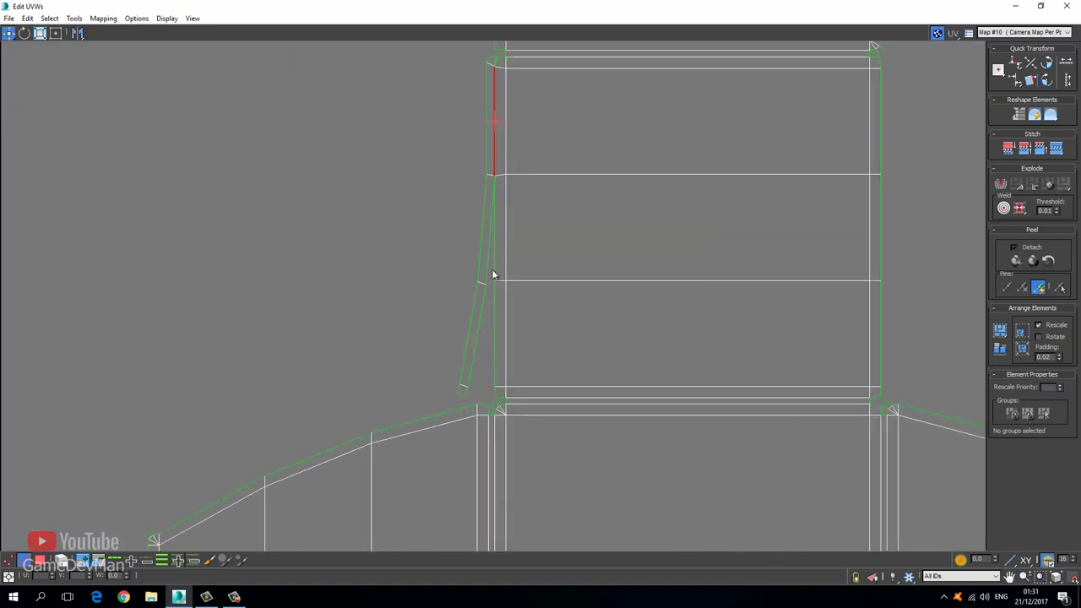
Stitch the attached strip's middle and lower segments to the divided section's left edge
{"action": "right_click", "coordinate": [494, 272]}
{"action": "left_click", "coordinate": [484, 321]}
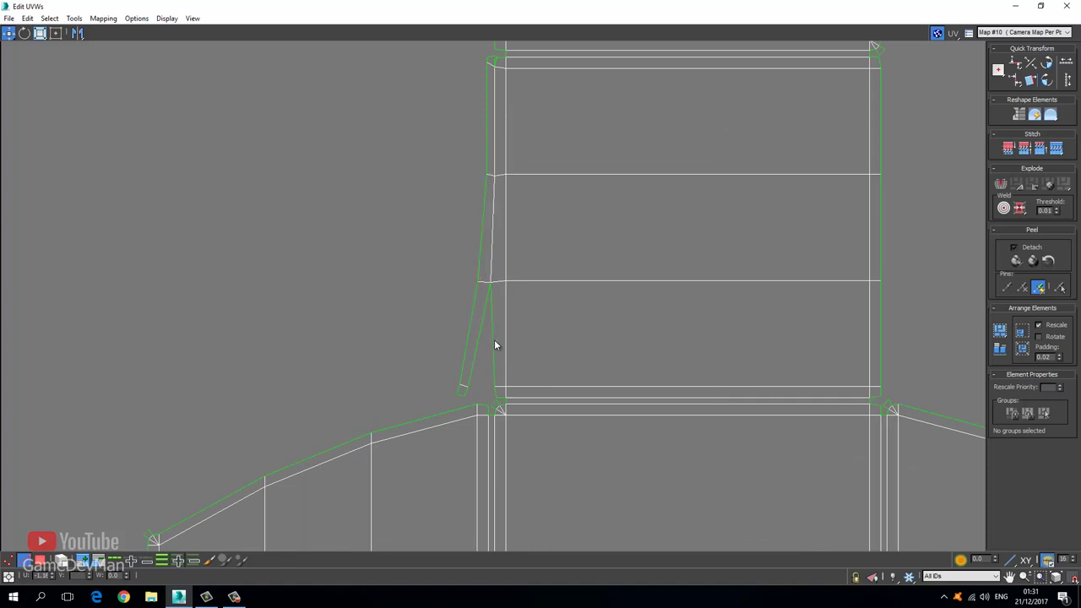
{"action": "left_click", "coordinate": [493, 339]}
{"action": "right_click", "coordinate": [491, 339]}
{"action": "left_click", "coordinate": [480, 390]}
Stitch the second thin strip to all three segments of the divided section's right edge
{"action": "scroll", "coordinate": [475, 329], "scroll_direction": "down", "scroll_amount": 4}
{"action": "scroll", "coordinate": [463, 349], "scroll_direction": "up", "scroll_amount": 3}
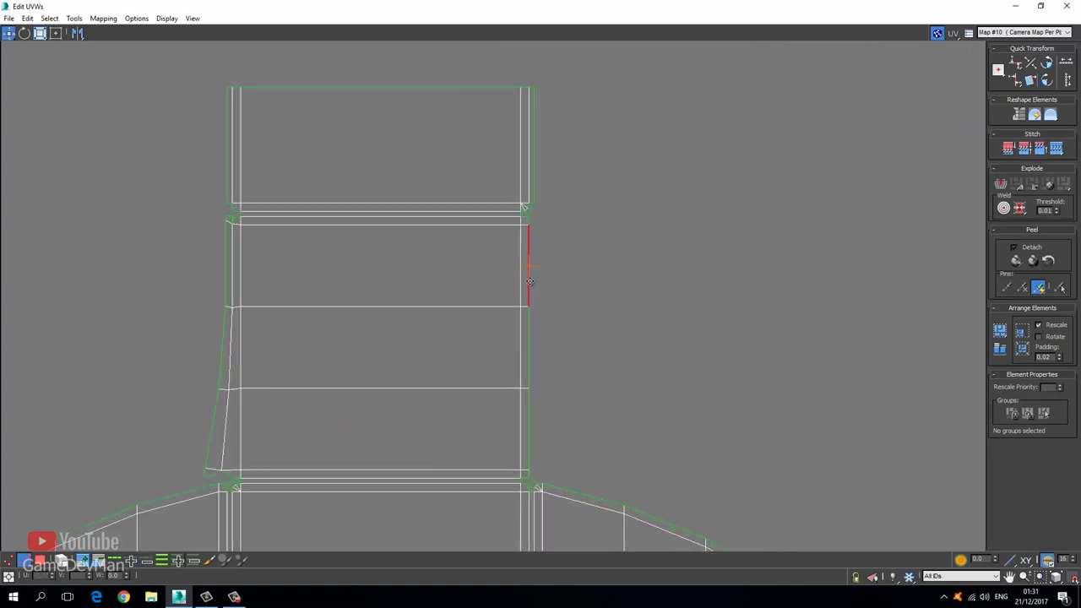
{"action": "right_click", "coordinate": [529, 281]}
{"action": "left_click", "coordinate": [512, 329]}
{"action": "scroll", "coordinate": [526, 397], "scroll_direction": "up", "scroll_amount": 5}
{"action": "left_click", "coordinate": [533, 371]}
{"action": "right_click", "coordinate": [531, 364]}
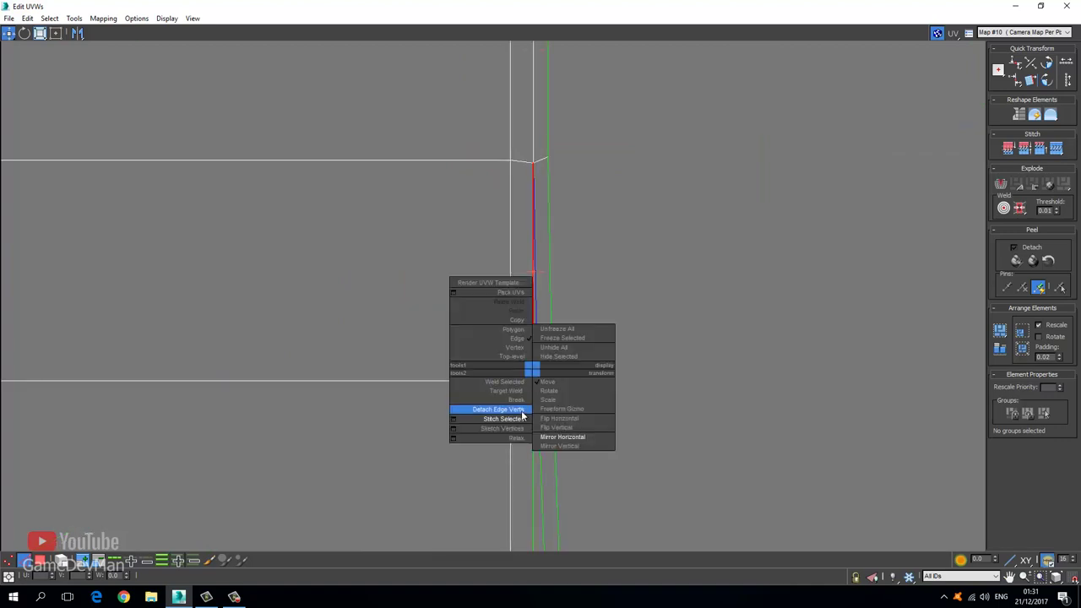
{"action": "left_click", "coordinate": [513, 420]}
{"action": "left_click", "coordinate": [534, 432]}
{"action": "right_click", "coordinate": [534, 430]}
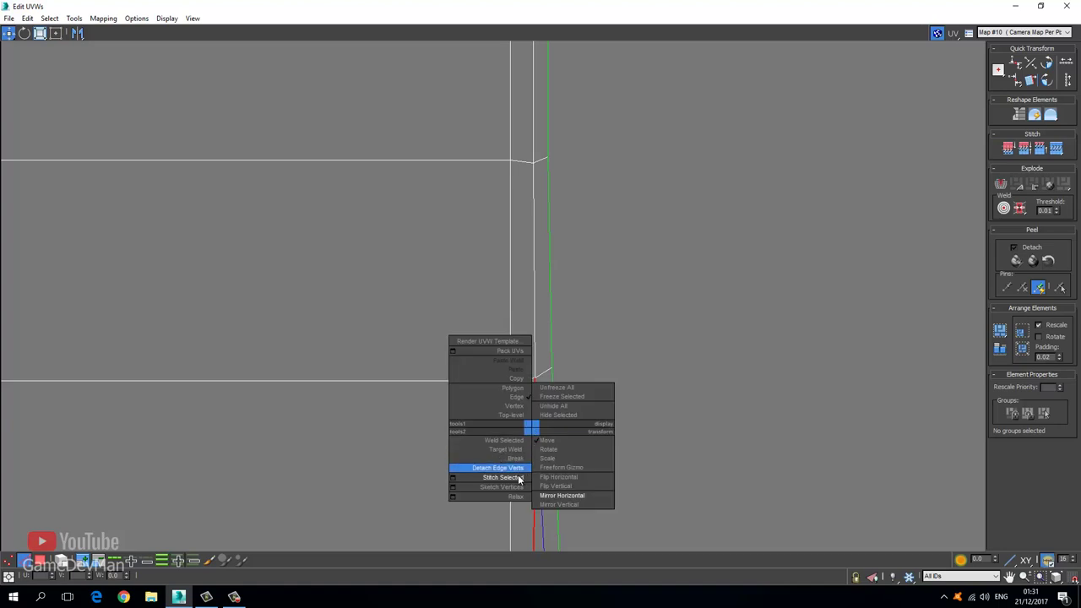
{"action": "left_click", "coordinate": [513, 465]}
Select the edges of the tiny leftover corner pieces and examine their matching edges on the main shell
{"action": "scroll", "coordinate": [507, 442], "scroll_direction": "down", "scroll_amount": 4}
{"action": "middle_click_drag", "start_coordinate": [505, 439], "coordinate": [303, 245]}
{"action": "scroll", "coordinate": [502, 322], "scroll_direction": "down", "scroll_amount": 3}
{"action": "scroll", "coordinate": [303, 245], "scroll_direction": "down", "scroll_amount": 1}
{"action": "left_click", "coordinate": [530, 392]}
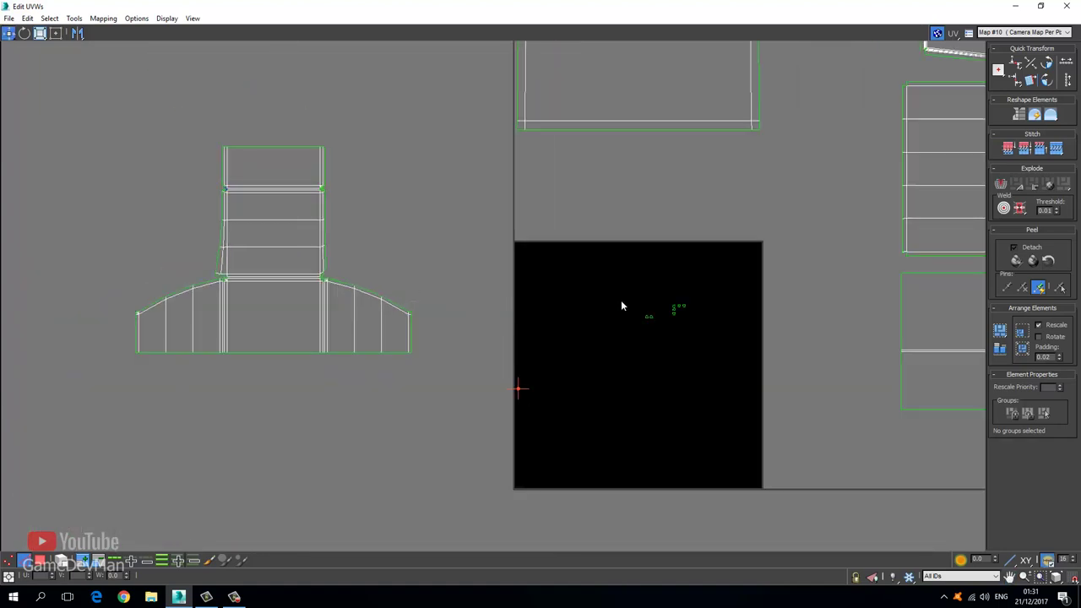
{"action": "left_click_drag", "start_coordinate": [677, 345], "coordinate": [701, 352]}
{"action": "middle_click_drag", "start_coordinate": [308, 265], "coordinate": [510, 296]}
{"action": "scroll", "coordinate": [427, 283], "scroll_direction": "up", "scroll_amount": 8}
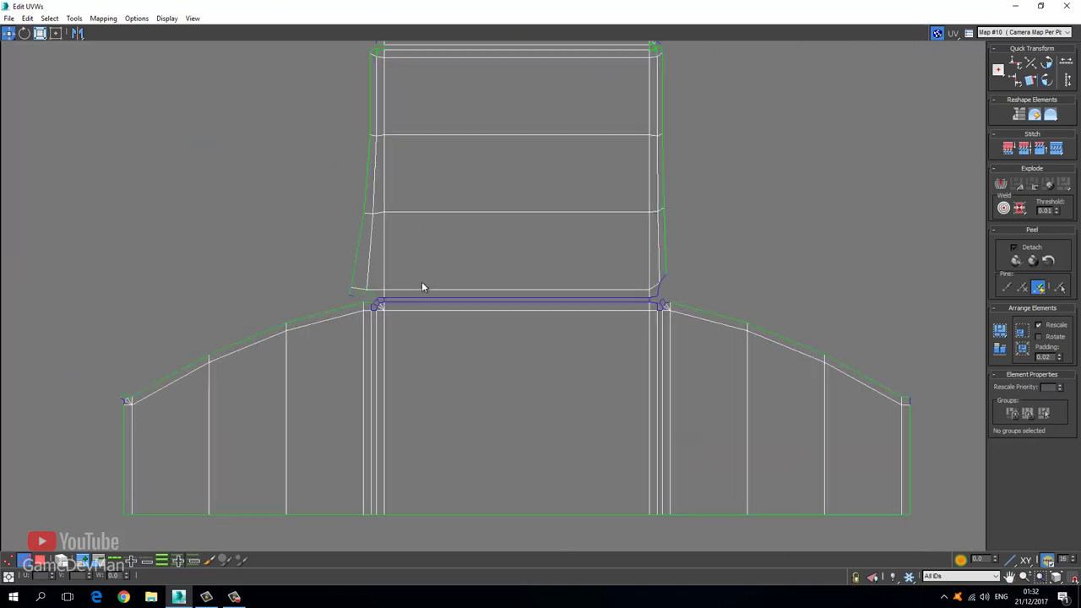
{"action": "scroll", "coordinate": [279, 338], "scroll_direction": "up", "scroll_amount": 4}
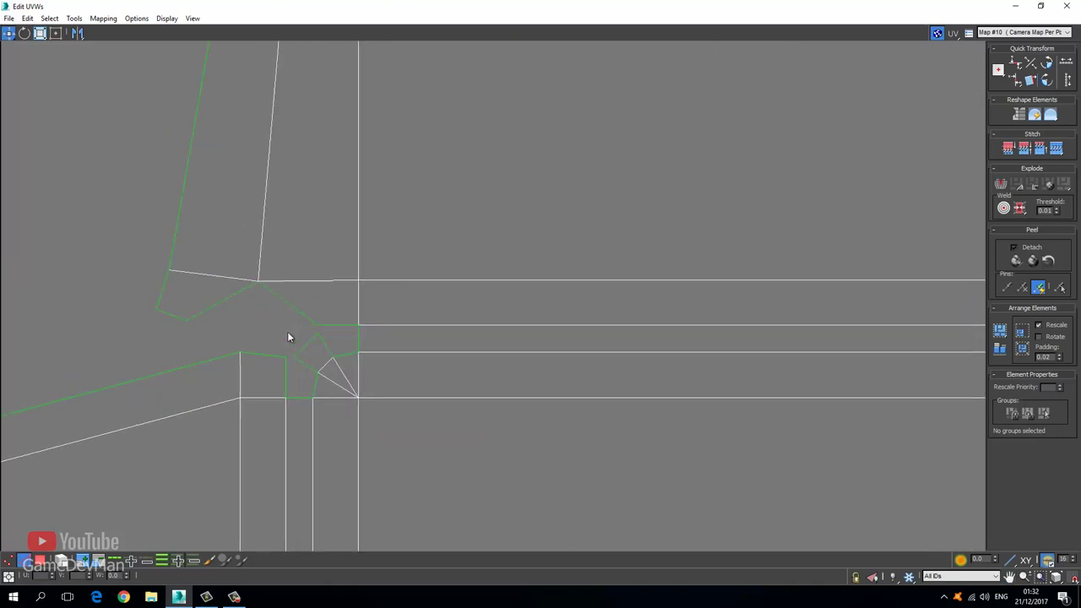
Stitch the matching side and lower edges of the small corner pieces at the divided section's lower left junction with the wide base
{"action": "right_click", "coordinate": [385, 339]}
{"action": "left_click", "coordinate": [360, 387]}
{"action": "left_click", "coordinate": [304, 417]}
{"action": "right_click", "coordinate": [307, 430]}
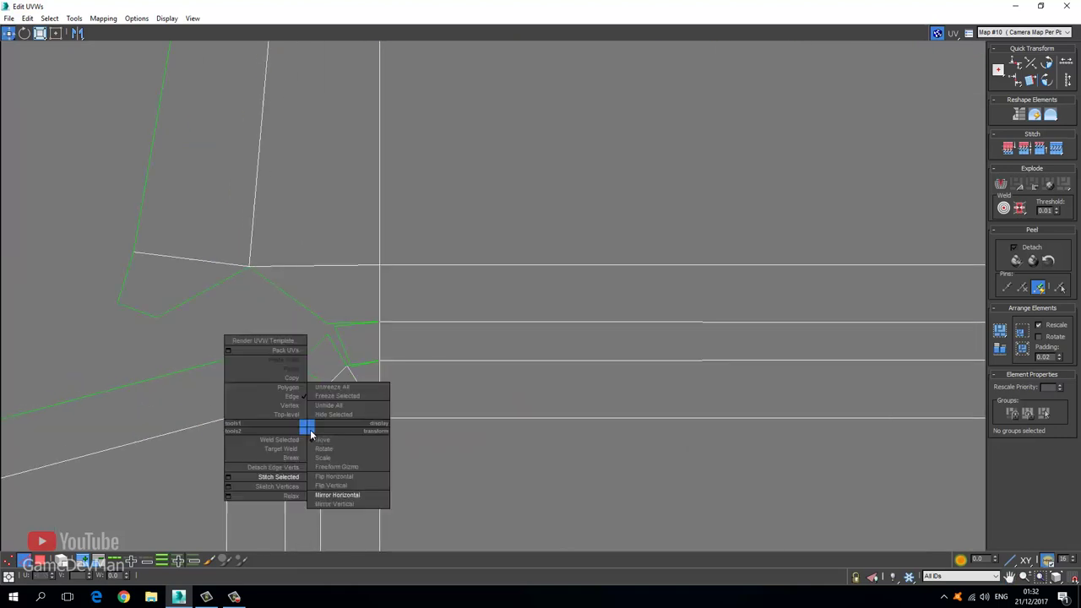
{"action": "left_click", "coordinate": [295, 477]}
Stitch the matching side and lower edges of the small corner pieces at the divided section's lower right junction
{"action": "scroll", "coordinate": [434, 386], "scroll_direction": "down", "scroll_amount": 5}
{"action": "middle_click_drag", "start_coordinate": [743, 380], "coordinate": [169, 363]}
{"action": "scroll", "coordinate": [438, 330], "scroll_direction": "up", "scroll_amount": 4}
{"action": "right_click", "coordinate": [345, 349]}
{"action": "left_click", "coordinate": [329, 395]}
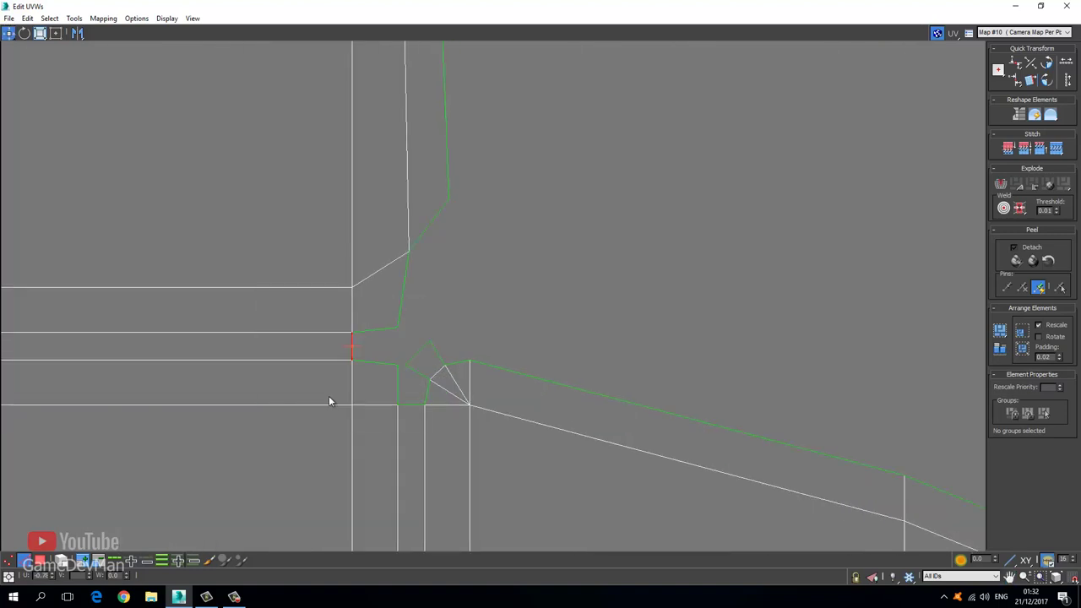
{"action": "right_click", "coordinate": [414, 418]}
{"action": "left_click", "coordinate": [380, 445]}
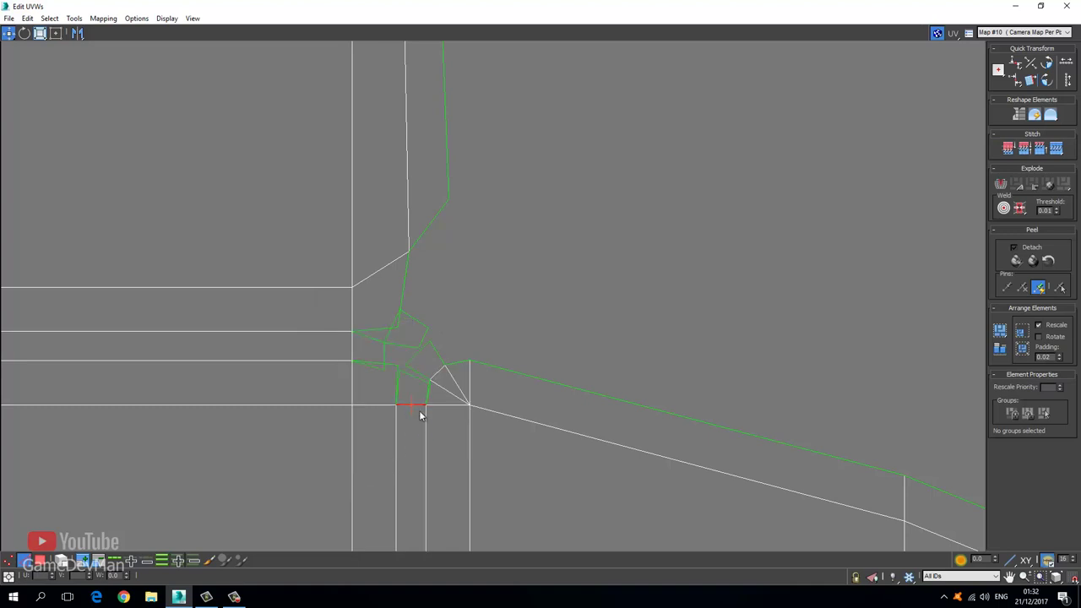
Target weld the duplicate corner vertices at the lower right junction so the stitched pieces join the surrounding shell
{"action": "left_click", "coordinate": [8, 560]}
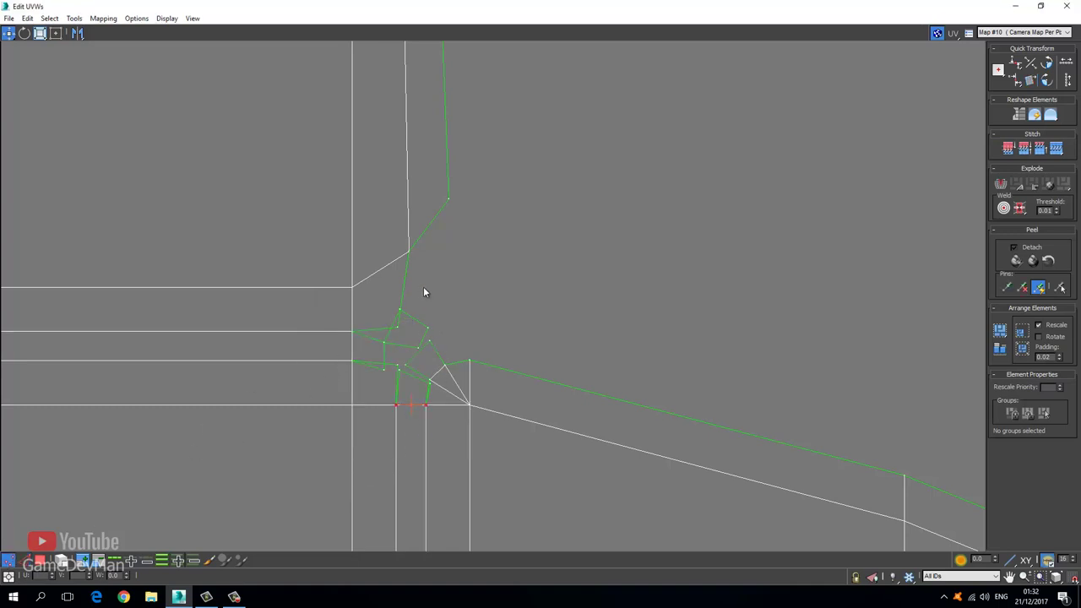
{"action": "right_click", "coordinate": [385, 339]}
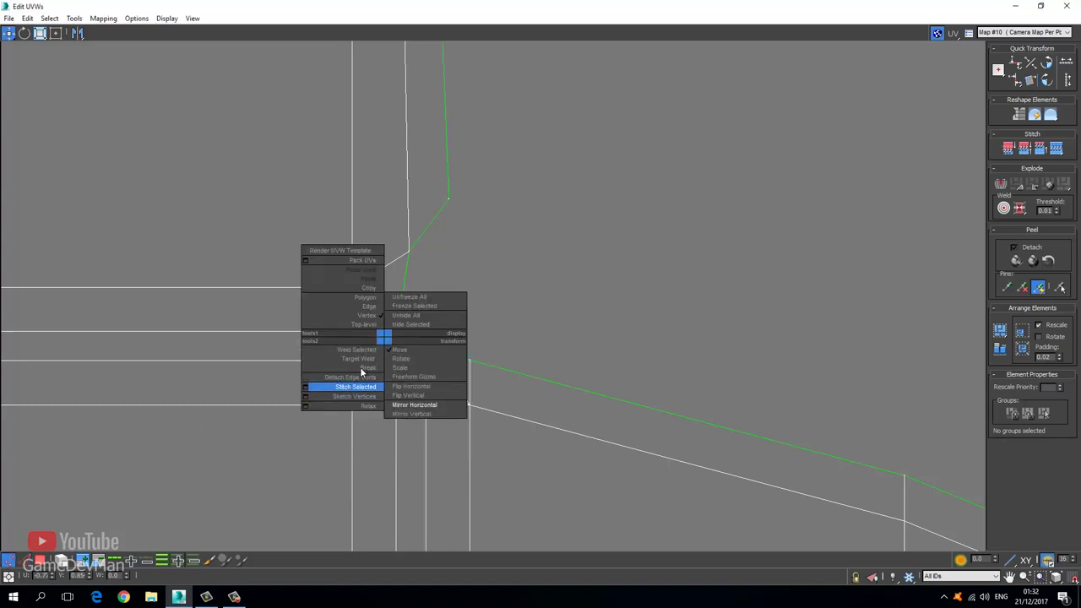
{"action": "left_click", "coordinate": [365, 362]}
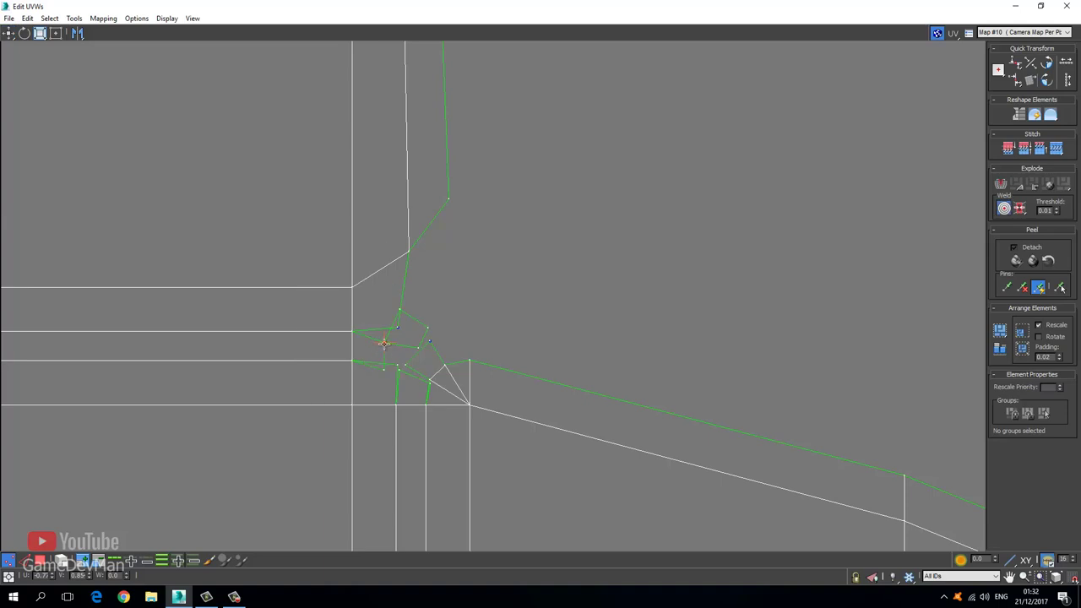
{"action": "left_click_drag", "start_coordinate": [384, 344], "coordinate": [402, 309]}
{"action": "left_click_drag", "start_coordinate": [409, 252], "coordinate": [409, 252]}
{"action": "left_click_drag", "start_coordinate": [399, 365], "coordinate": [397, 367]}
{"action": "left_click_drag", "start_coordinate": [397, 365], "coordinate": [397, 329]}
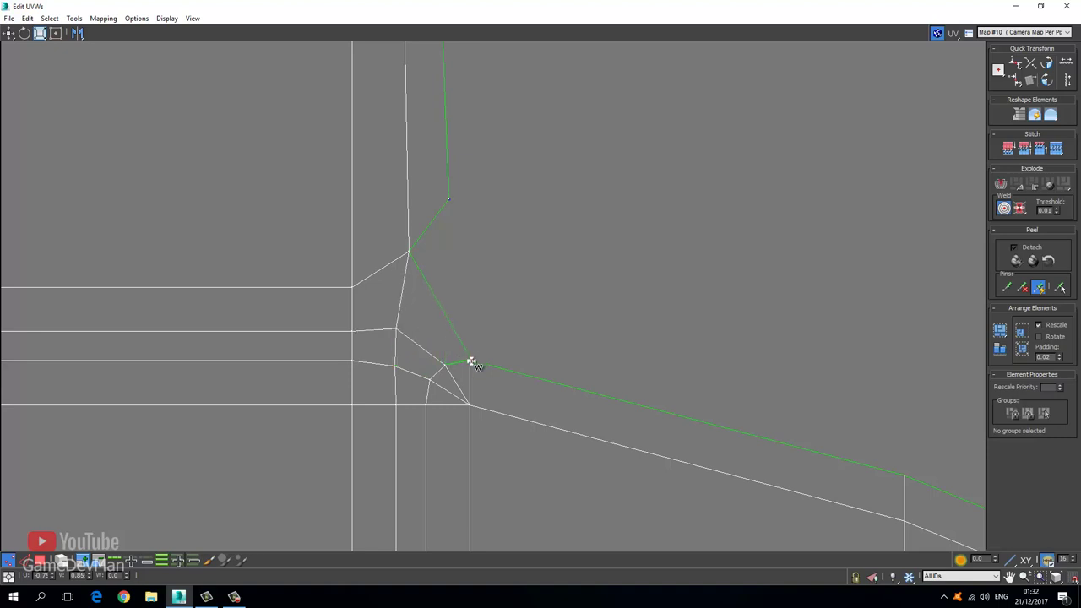
Target weld the duplicate vertices of the small corner pieces at the divided section's lower left junction
{"action": "scroll", "coordinate": [417, 333], "scroll_direction": "down", "scroll_amount": 5}
{"action": "middle_click_drag", "start_coordinate": [557, 299], "coordinate": [672, 293]}
{"action": "scroll", "coordinate": [672, 293], "scroll_direction": "down", "scroll_amount": 4}
{"action": "middle_click_drag", "start_coordinate": [427, 318], "coordinate": [576, 312]}
{"action": "scroll", "coordinate": [544, 310], "scroll_direction": "up", "scroll_amount": 12}
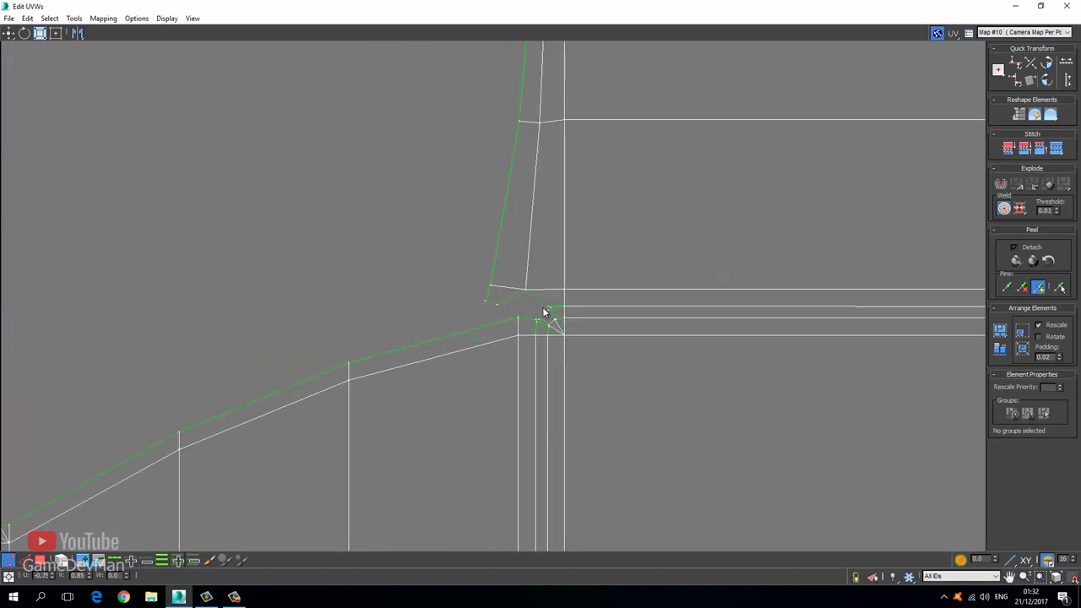
{"action": "mouse_move", "coordinate": [580, 320]}
{"action": "left_mouse_down"}
{"action": "mouse_move", "coordinate": [591, 314]}
{"action": "mouse_move", "coordinate": [579, 301]}
{"action": "left_mouse_up"}
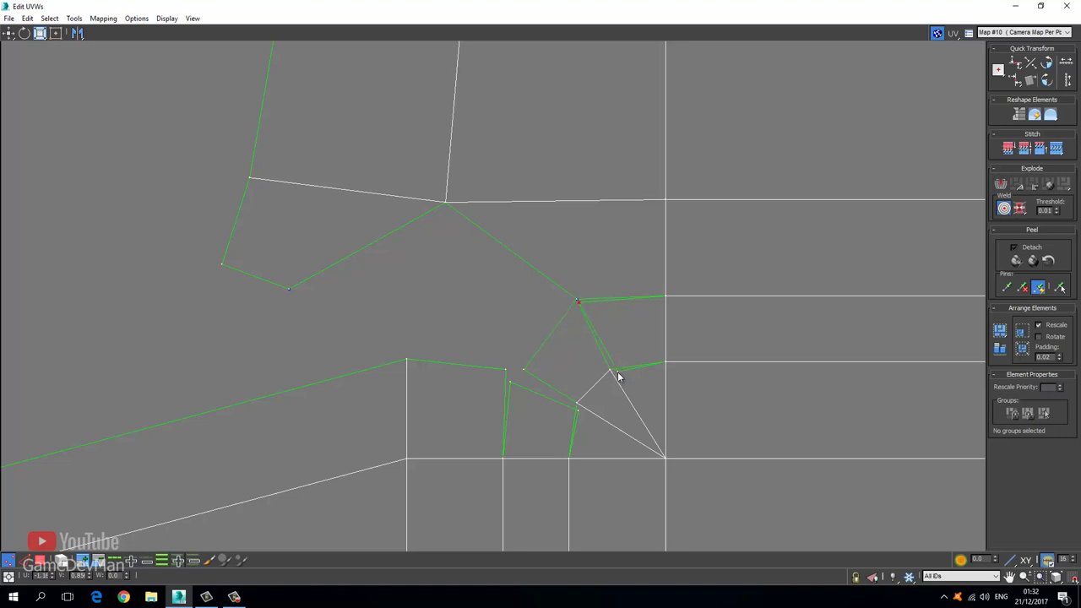
{"action": "left_click_drag", "start_coordinate": [618, 378], "coordinate": [610, 371]}
{"action": "left_click_drag", "start_coordinate": [577, 301], "coordinate": [578, 302]}
{"action": "left_click_drag", "start_coordinate": [528, 375], "coordinate": [503, 371]}
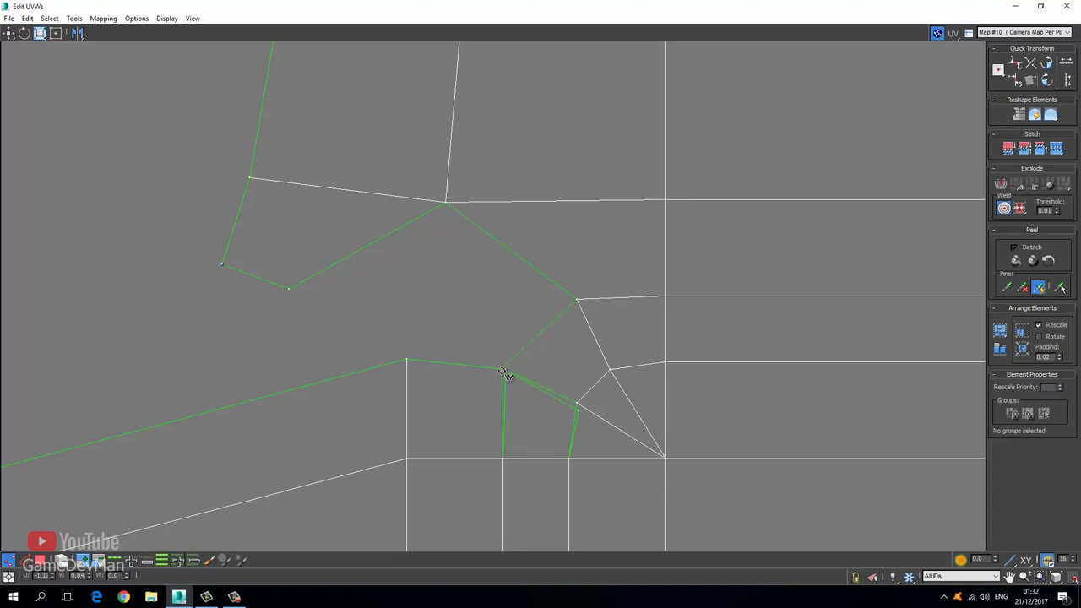
{"action": "left_click", "coordinate": [574, 403]}
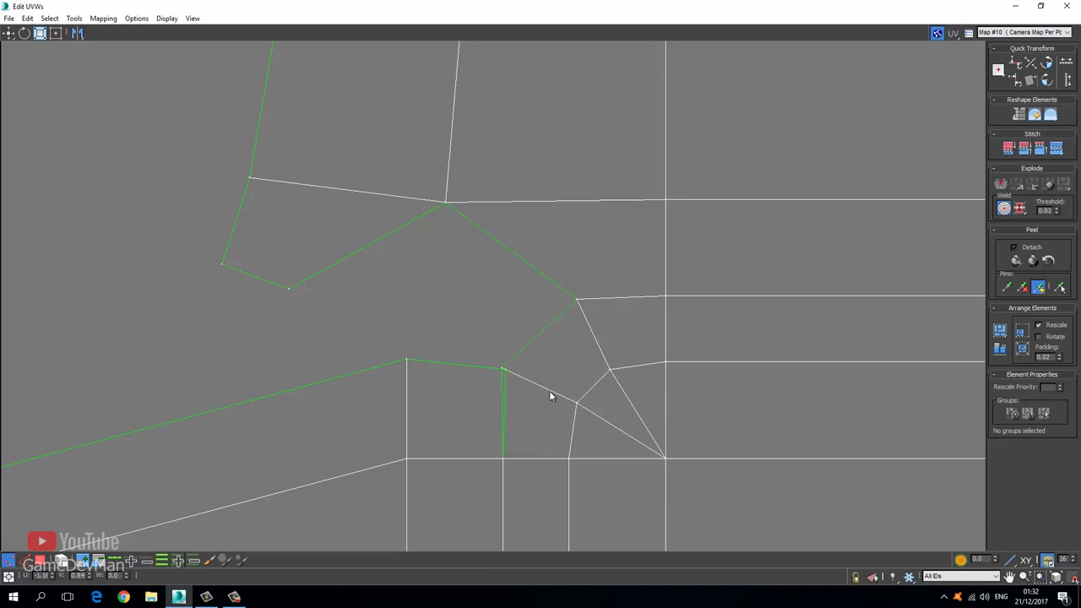
{"action": "left_click", "coordinate": [504, 370]}
{"action": "left_click", "coordinate": [506, 371]}
{"action": "scroll", "coordinate": [437, 309], "scroll_direction": "down", "scroll_amount": 2}
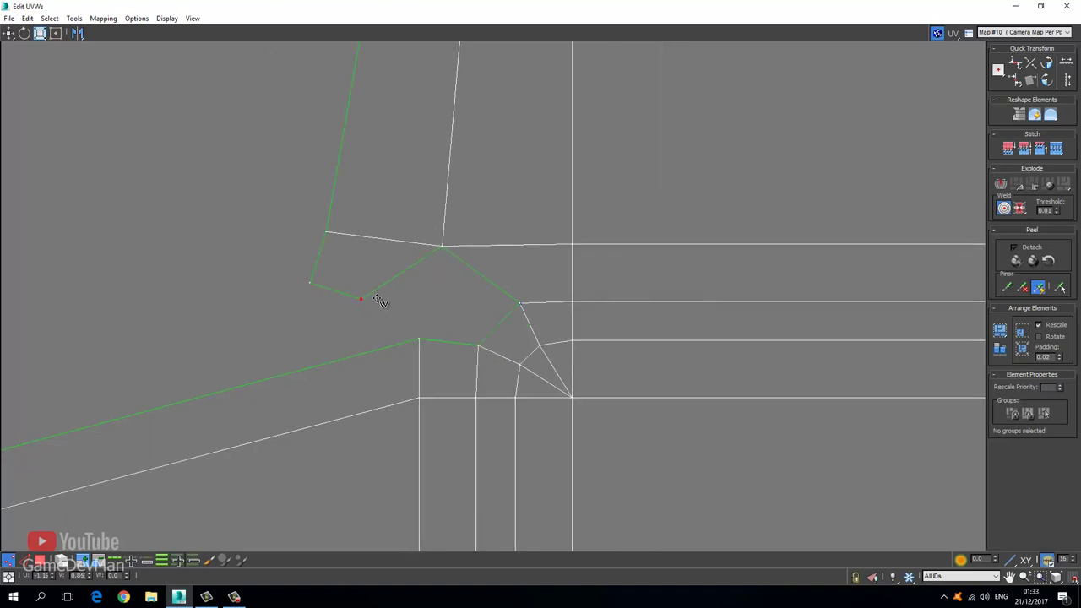
Close the triangular gap at the lower left junction by stitching the open strip vertex to its matching vertex on the corner piece
{"action": "left_click_drag", "start_coordinate": [377, 299], "coordinate": [386, 300]}
{"action": "left_click", "coordinate": [23, 561]}
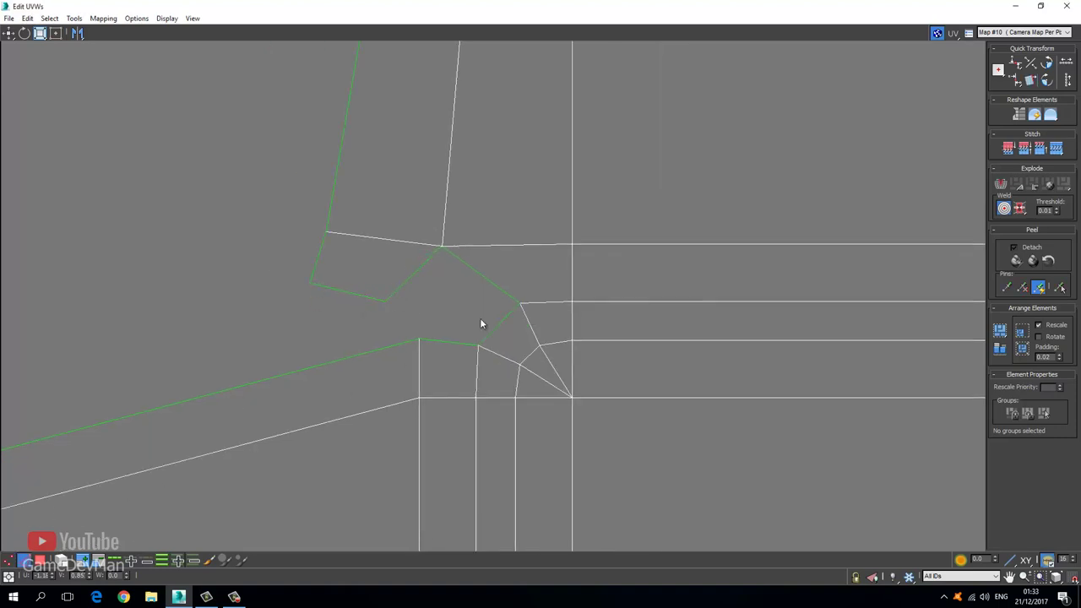
{"action": "right_click", "coordinate": [506, 326]}
{"action": "left_click", "coordinate": [493, 284]}
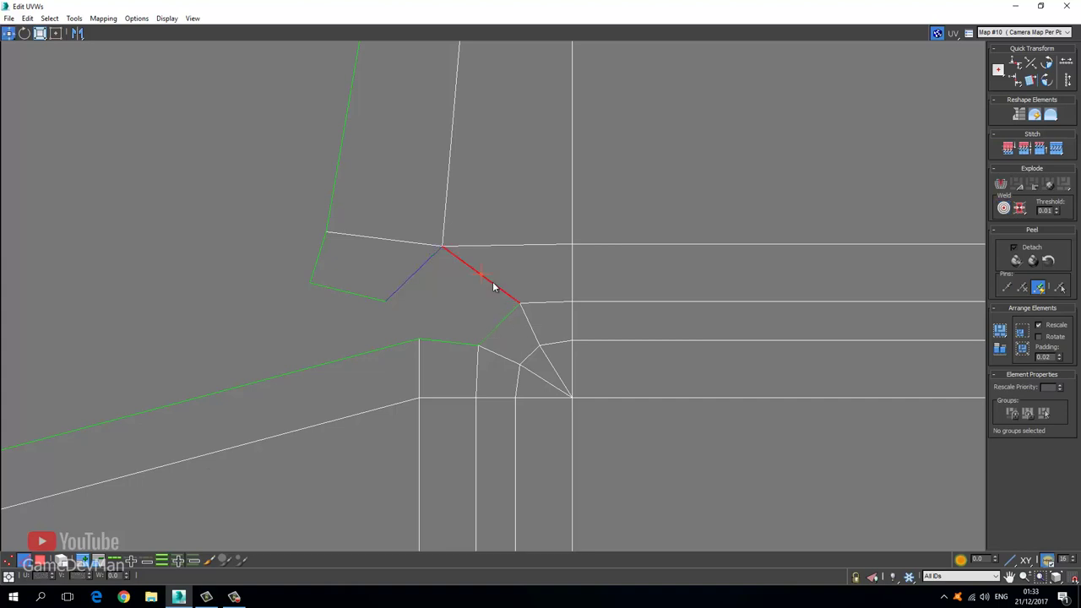
{"action": "right_click", "coordinate": [490, 280]}
{"action": "left_click", "coordinate": [474, 301]}
{"action": "key", "text": "1"}
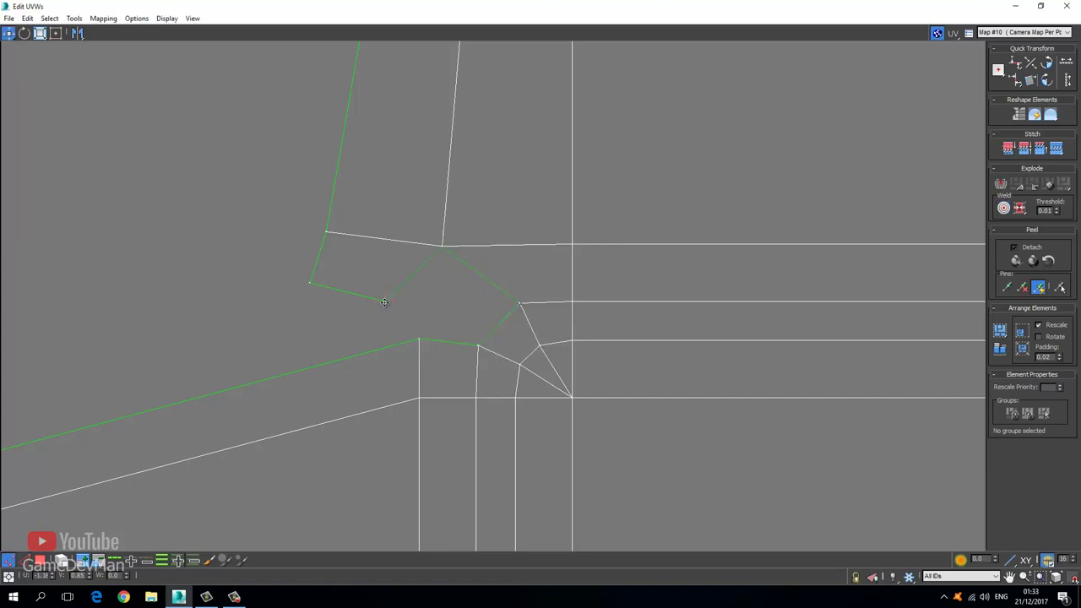
{"action": "right_click", "coordinate": [384, 302]}
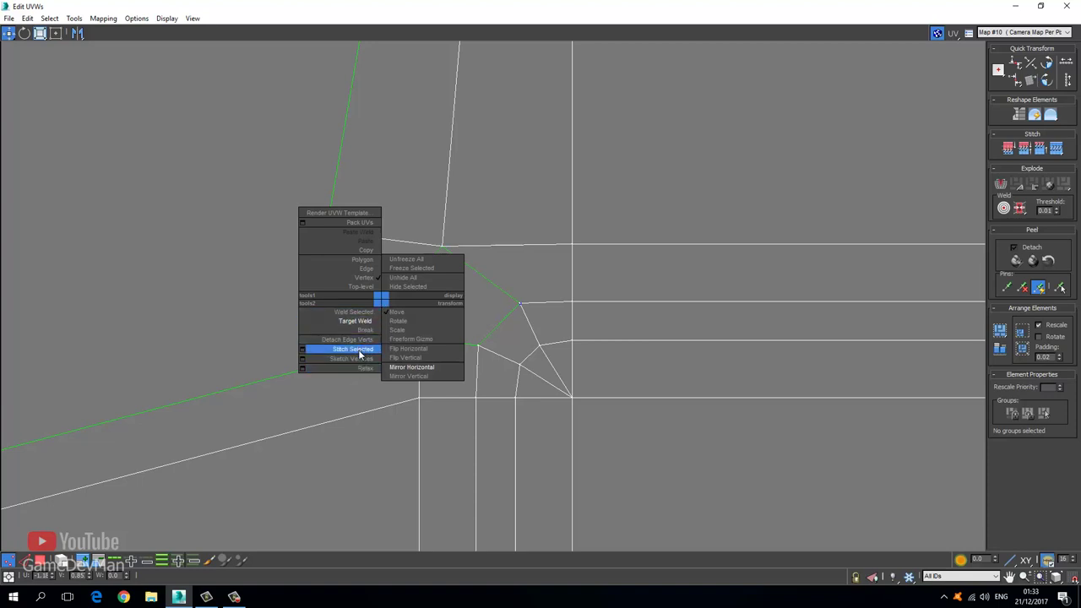
{"action": "left_click", "coordinate": [359, 349]}
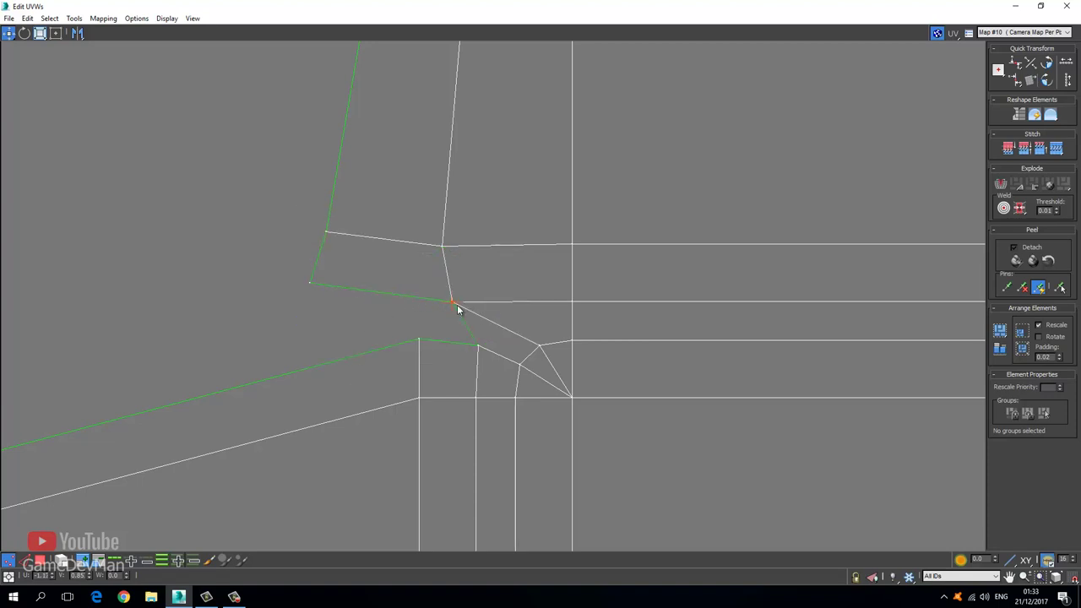
Move the stitched vertex and the one above it inward to even out the lower left junction
{"action": "left_click_drag", "start_coordinate": [457, 305], "coordinate": [481, 293]}
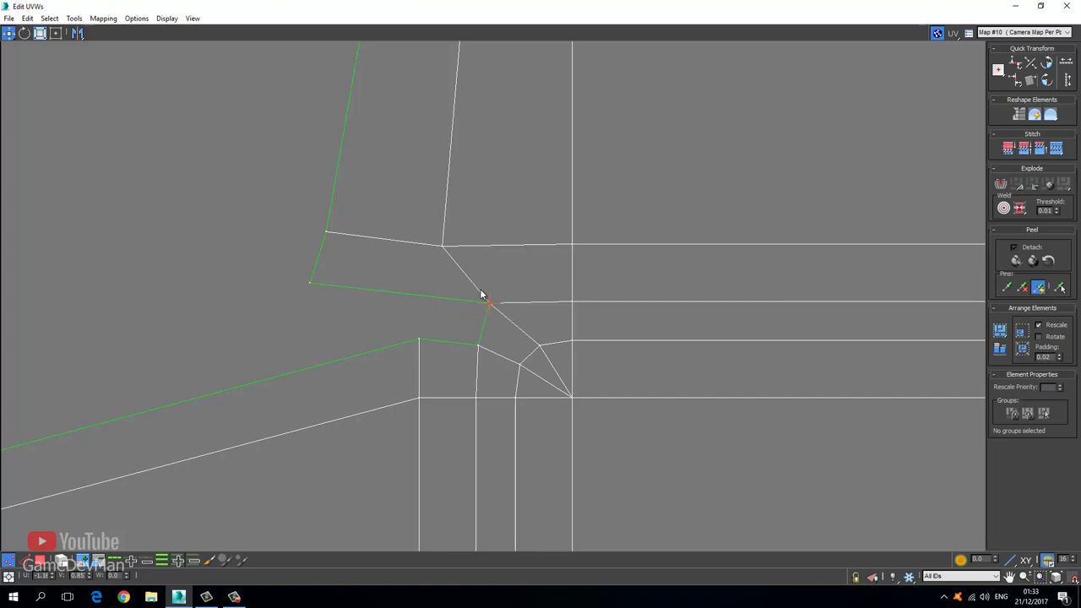
{"action": "left_click", "coordinate": [443, 244]}
{"action": "left_click_drag", "start_coordinate": [443, 244], "coordinate": [475, 244]}
Move the three tiny leftover pieces out of the black map area to beside the T-shaped shell
{"action": "scroll", "coordinate": [743, 287], "scroll_direction": "down", "scroll_amount": 10}
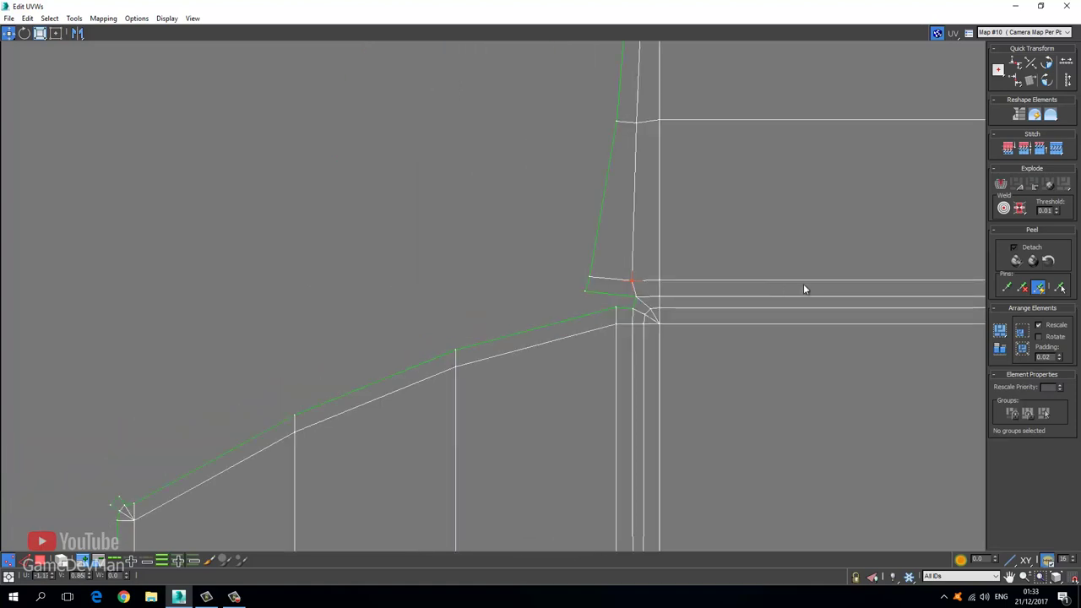
{"action": "middle_click_drag", "start_coordinate": [827, 284], "coordinate": [431, 285]}
{"action": "middle_click_drag", "start_coordinate": [575, 281], "coordinate": [494, 324]}
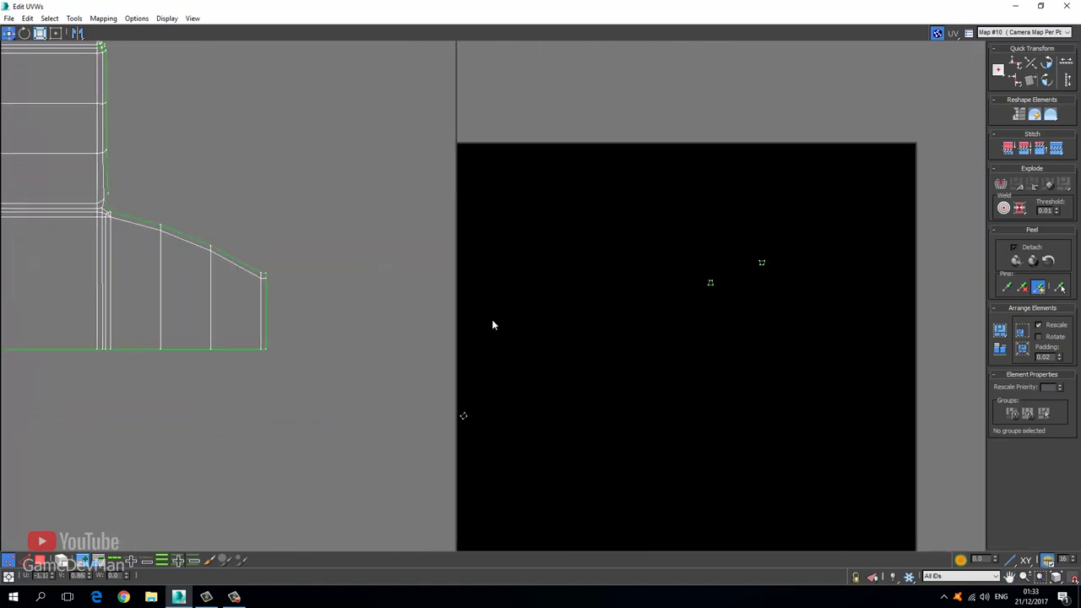
{"action": "left_click", "coordinate": [23, 560]}
{"action": "left_click_drag", "start_coordinate": [636, 216], "coordinate": [822, 330]}
{"action": "left_click_drag", "start_coordinate": [710, 282], "coordinate": [194, 180]}
{"action": "left_click_drag", "start_coordinate": [445, 391], "coordinate": [461, 415]}
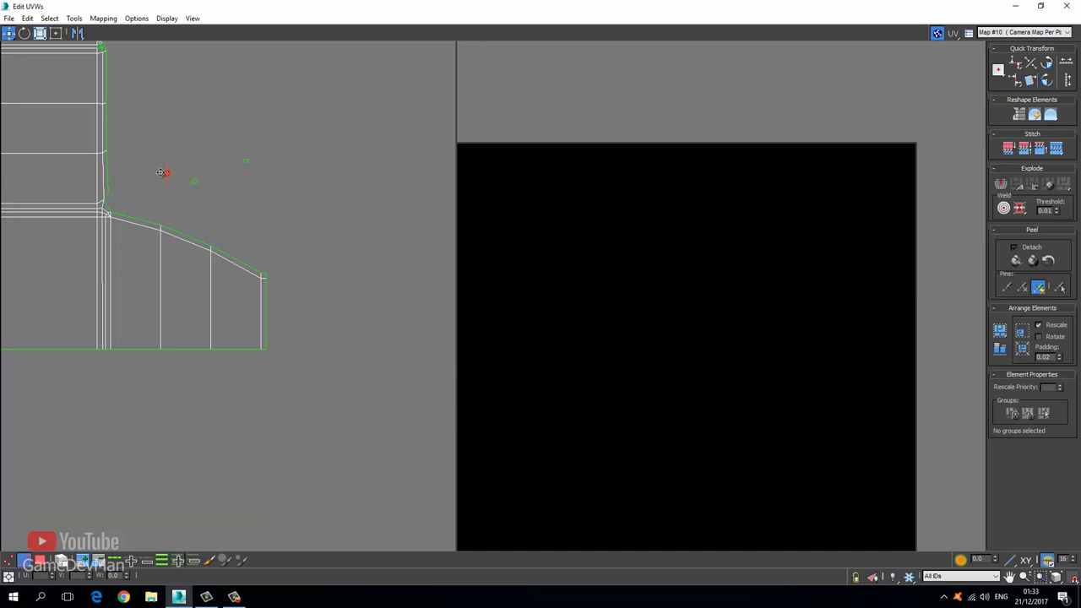
Stitch the short open edge at the divided section's upper left corner to bring its tiny piece onto the shell
{"action": "middle_click_drag", "start_coordinate": [265, 227], "coordinate": [772, 299]}
{"action": "scroll", "coordinate": [773, 299], "scroll_direction": "up", "scroll_amount": 2}
{"action": "middle_click_drag", "start_coordinate": [287, 290], "coordinate": [271, 412]}
{"action": "scroll", "coordinate": [272, 412], "scroll_direction": "down", "scroll_amount": 3}
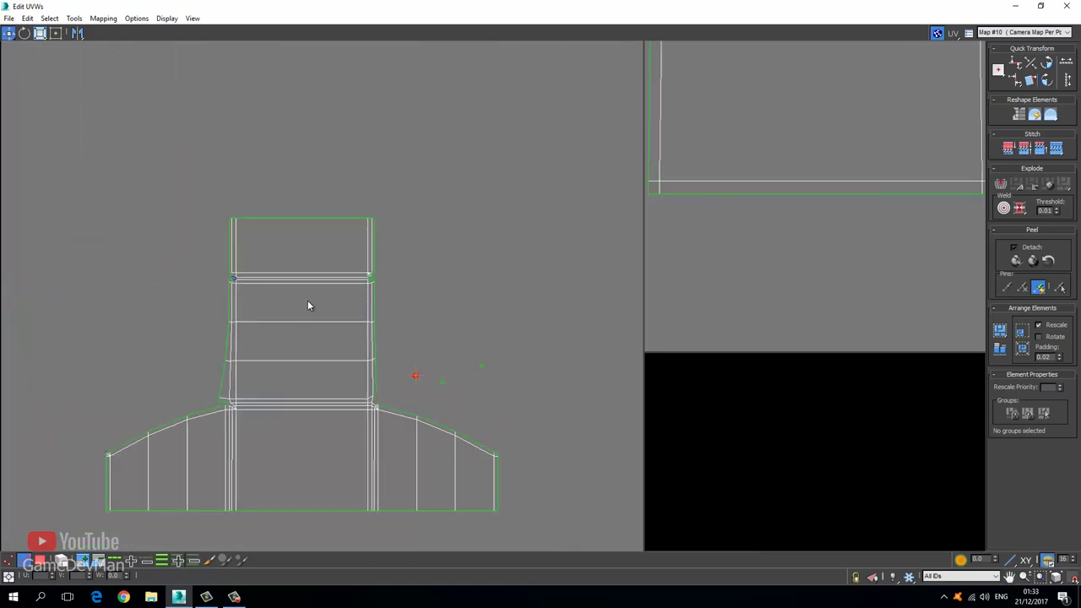
{"action": "scroll", "coordinate": [345, 306], "scroll_direction": "up", "scroll_amount": 5}
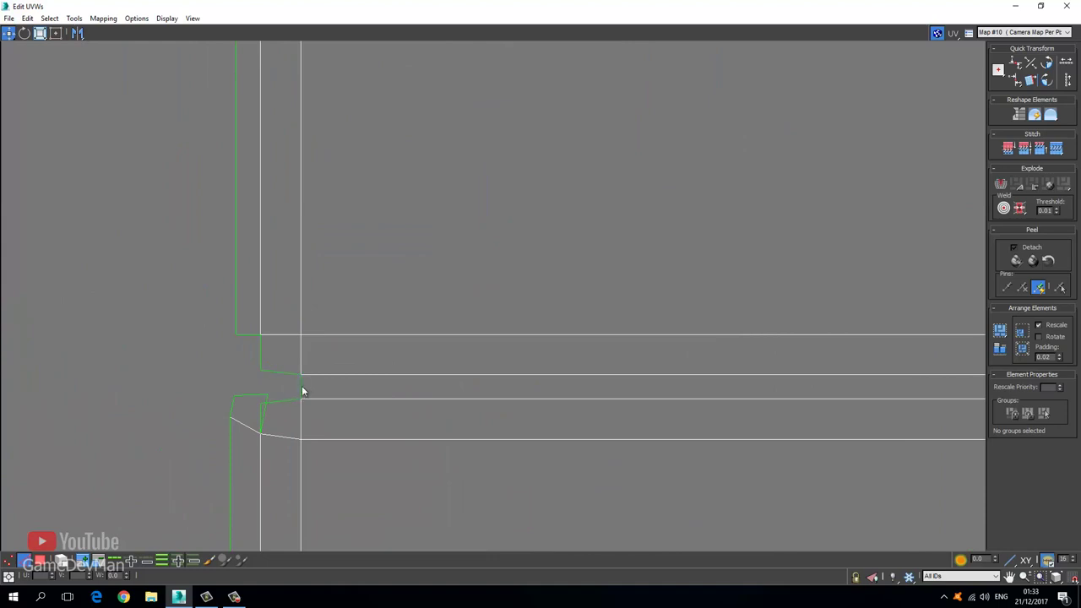
{"action": "right_click", "coordinate": [303, 391]}
{"action": "left_click", "coordinate": [288, 437]}
{"action": "scroll", "coordinate": [264, 395], "scroll_direction": "up", "scroll_amount": 2}
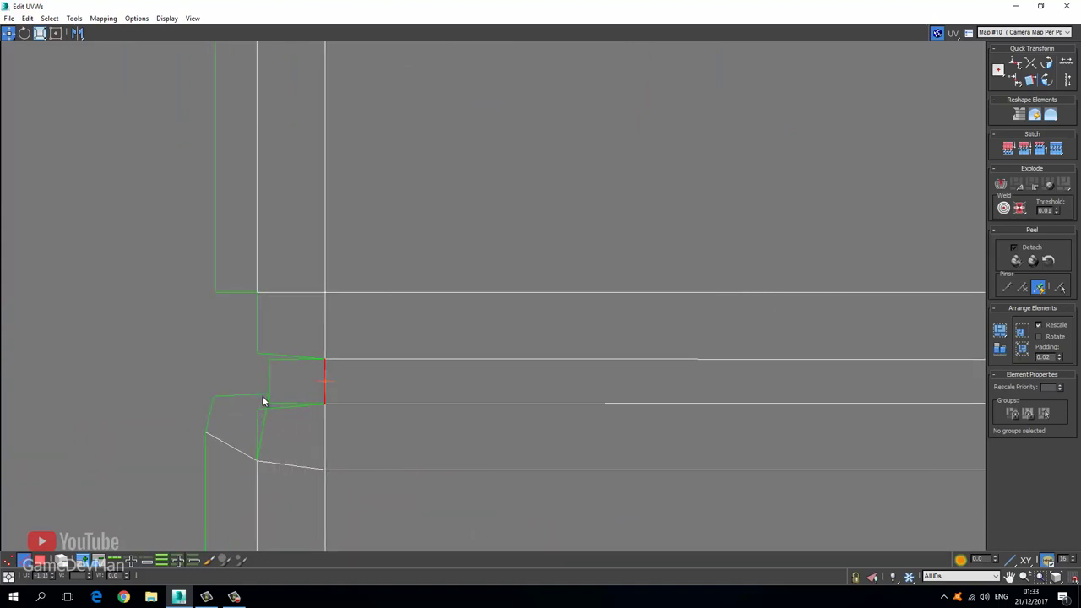
{"action": "left_click", "coordinate": [267, 382]}
Target weld the stitched piece's outer vertices to the neighbouring strip vertices at the divided section's upper left corner
{"action": "middle_click_drag", "start_coordinate": [700, 412], "coordinate": [317, 392]}
{"action": "scroll", "coordinate": [318, 392], "scroll_direction": "down", "scroll_amount": 3}
{"action": "middle_click_drag", "start_coordinate": [591, 352], "coordinate": [93, 358]}
{"action": "scroll", "coordinate": [768, 374], "scroll_direction": "up", "scroll_amount": 3}
{"action": "left_click", "coordinate": [8, 560]}
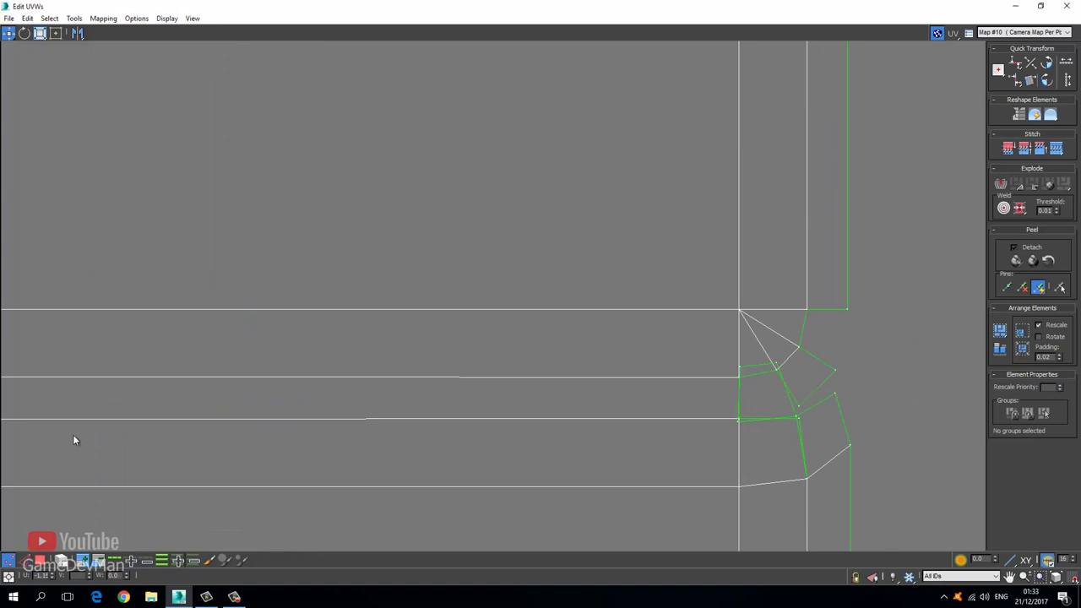
{"action": "middle_click_drag", "start_coordinate": [75, 434], "coordinate": [164, 405]}
{"action": "scroll", "coordinate": [164, 405], "scroll_direction": "down", "scroll_amount": 3}
{"action": "middle_click_drag", "start_coordinate": [118, 355], "coordinate": [329, 348]}
{"action": "middle_click_drag", "start_coordinate": [10, 359], "coordinate": [404, 364]}
{"action": "scroll", "coordinate": [406, 375], "scroll_direction": "up", "scroll_amount": 4}
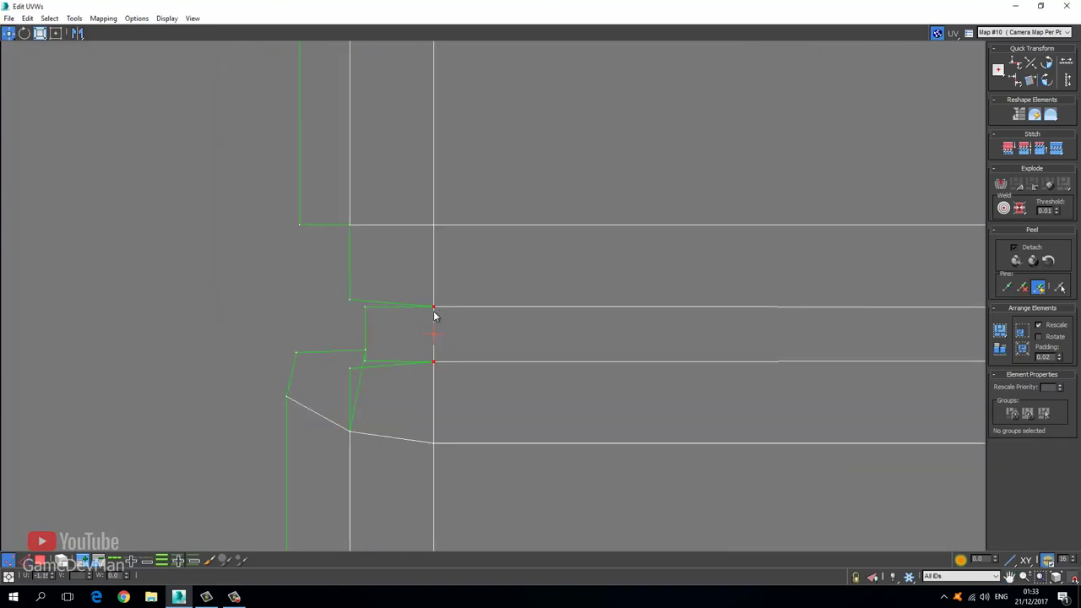
{"action": "right_click", "coordinate": [366, 305]}
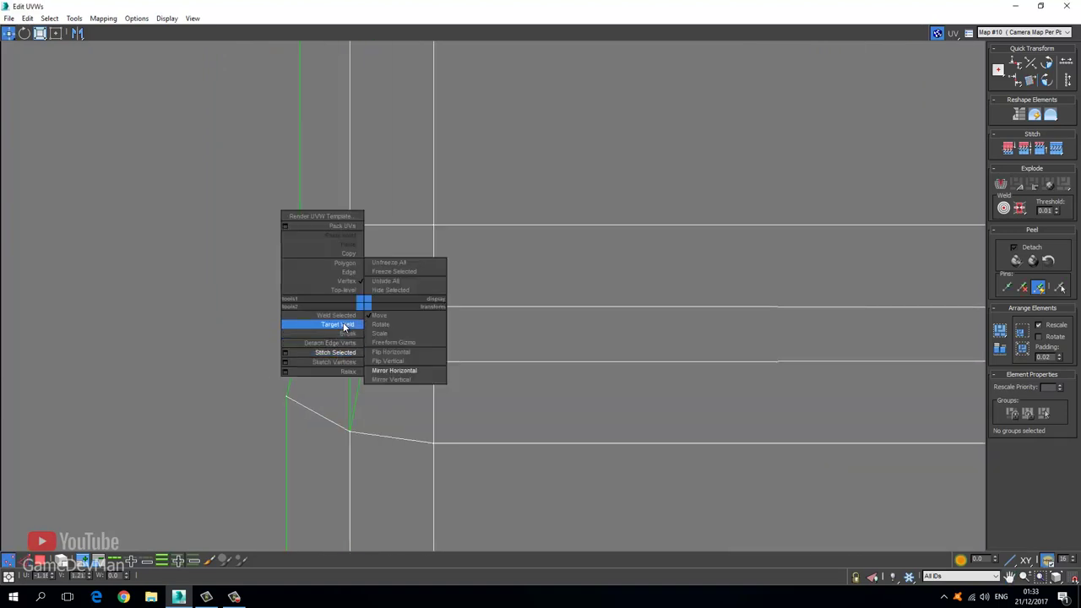
{"action": "left_click", "coordinate": [347, 320]}
{"action": "left_click_drag", "start_coordinate": [364, 305], "coordinate": [348, 368]}
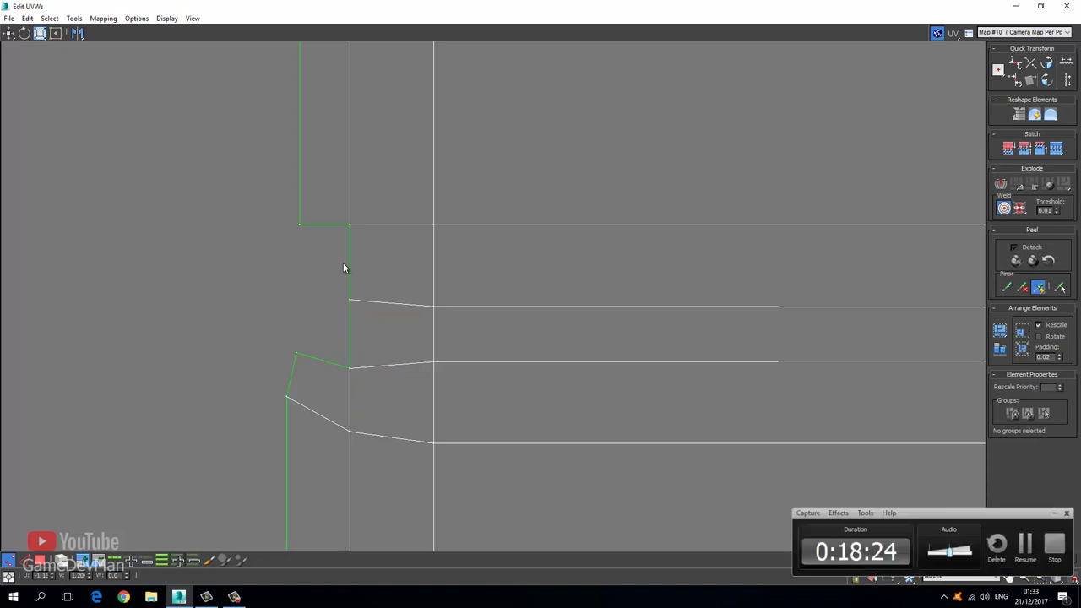
Target weld the duplicate vertices at the divided section's upper right corner and close the small notch on its outer edge
{"action": "middle_click_drag", "start_coordinate": [683, 330], "coordinate": [486, 286]}
{"action": "scroll", "coordinate": [486, 286], "scroll_direction": "down", "scroll_amount": 3}
{"action": "scroll", "coordinate": [823, 379], "scroll_direction": "down", "scroll_amount": 3}
{"action": "middle_click_drag", "start_coordinate": [823, 379], "coordinate": [318, 283]}
{"action": "scroll", "coordinate": [318, 283], "scroll_direction": "down", "scroll_amount": 2}
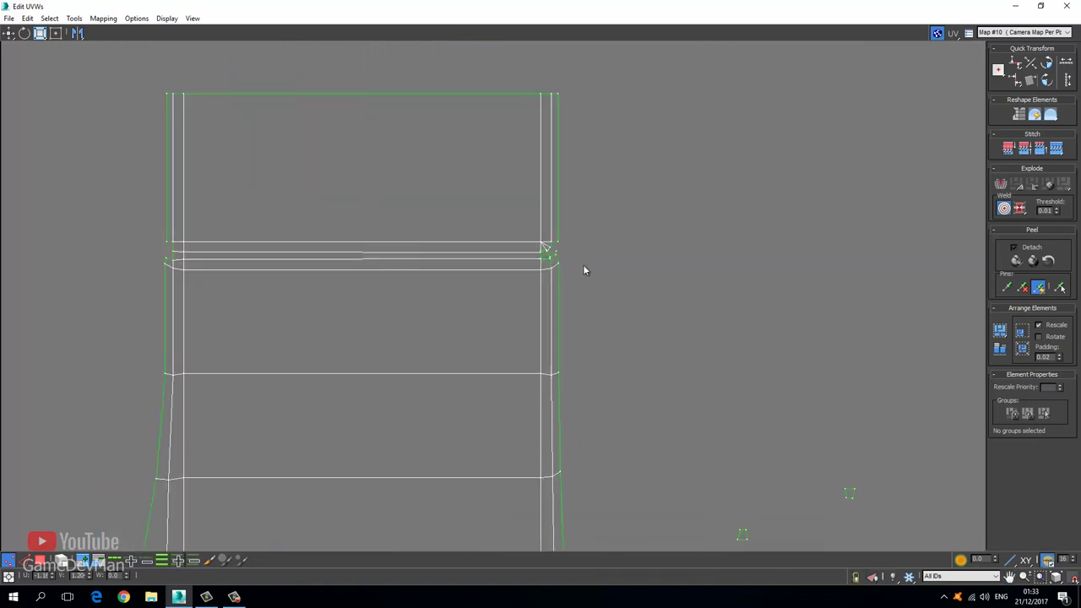
{"action": "scroll", "coordinate": [573, 249], "scroll_direction": "up", "scroll_amount": 4}
{"action": "scroll", "coordinate": [531, 265], "scroll_direction": "up", "scroll_amount": 4}
{"action": "left_click", "coordinate": [390, 289]}
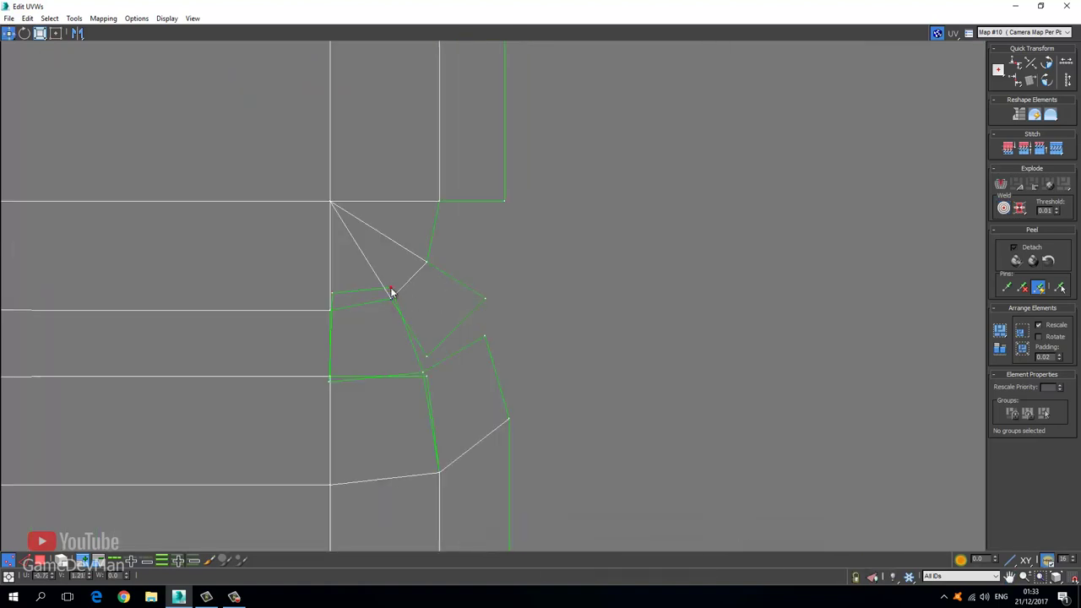
{"action": "right_click", "coordinate": [392, 290]}
{"action": "left_click", "coordinate": [374, 309]}
{"action": "left_click_drag", "start_coordinate": [390, 295], "coordinate": [330, 312]}
{"action": "left_click_drag", "start_coordinate": [330, 384], "coordinate": [331, 377]}
{"action": "left_click_drag", "start_coordinate": [424, 374], "coordinate": [422, 372]}
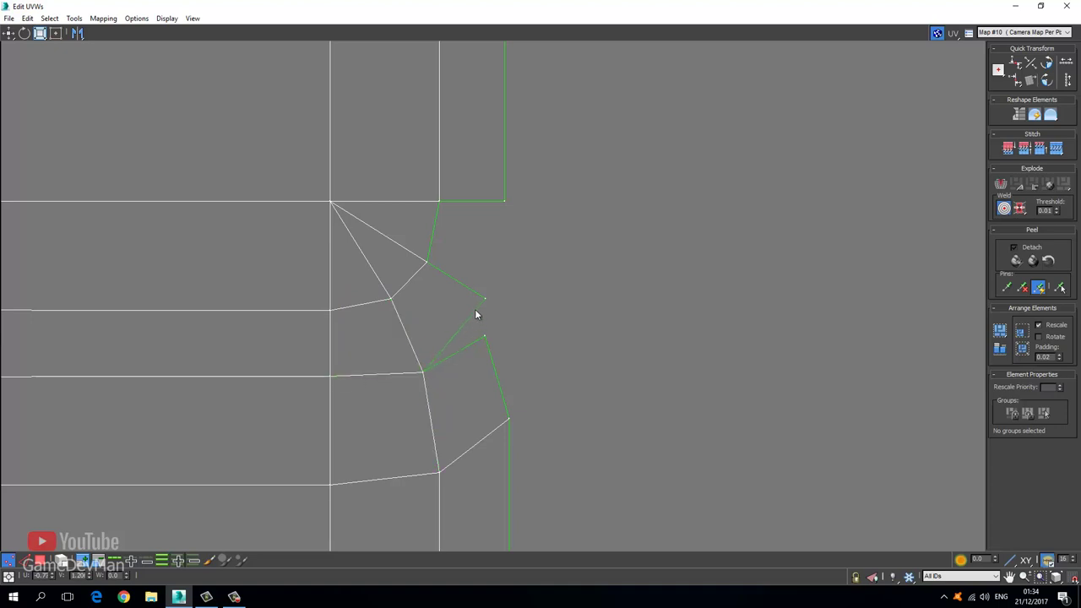
{"action": "left_click_drag", "start_coordinate": [482, 295], "coordinate": [485, 336]}
Identify a leftover tiny piece's matching edges and stitch it to the short open edge at the top panel's lower left corner
{"action": "scroll", "coordinate": [485, 335], "scroll_direction": "down", "scroll_amount": 3}
{"action": "scroll", "coordinate": [541, 371], "scroll_direction": "down", "scroll_amount": 5}
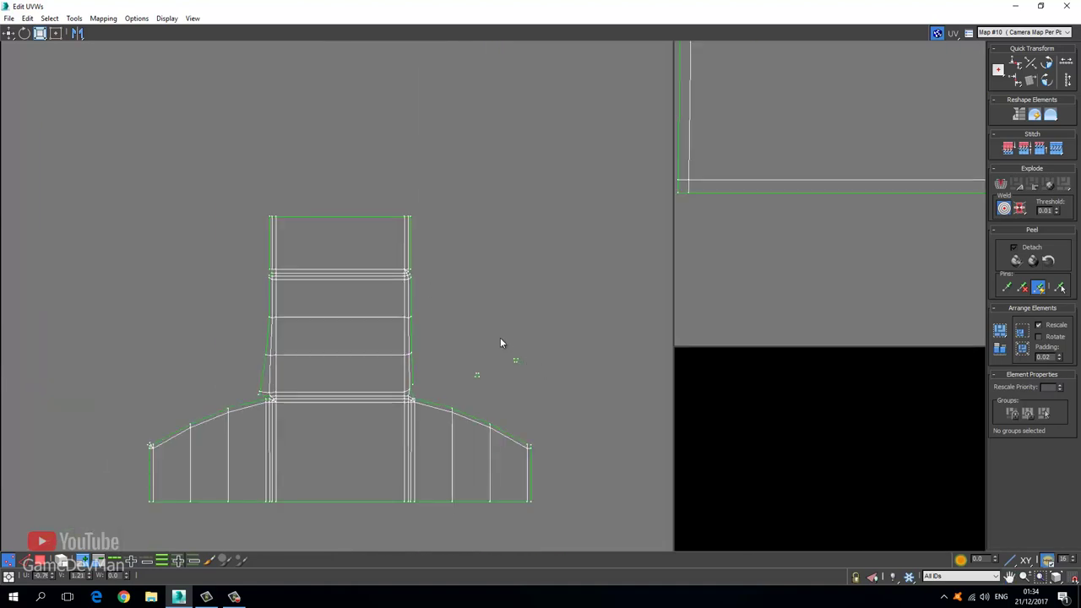
{"action": "right_click", "coordinate": [490, 356]}
{"action": "left_click_drag", "start_coordinate": [454, 349], "coordinate": [531, 369]}
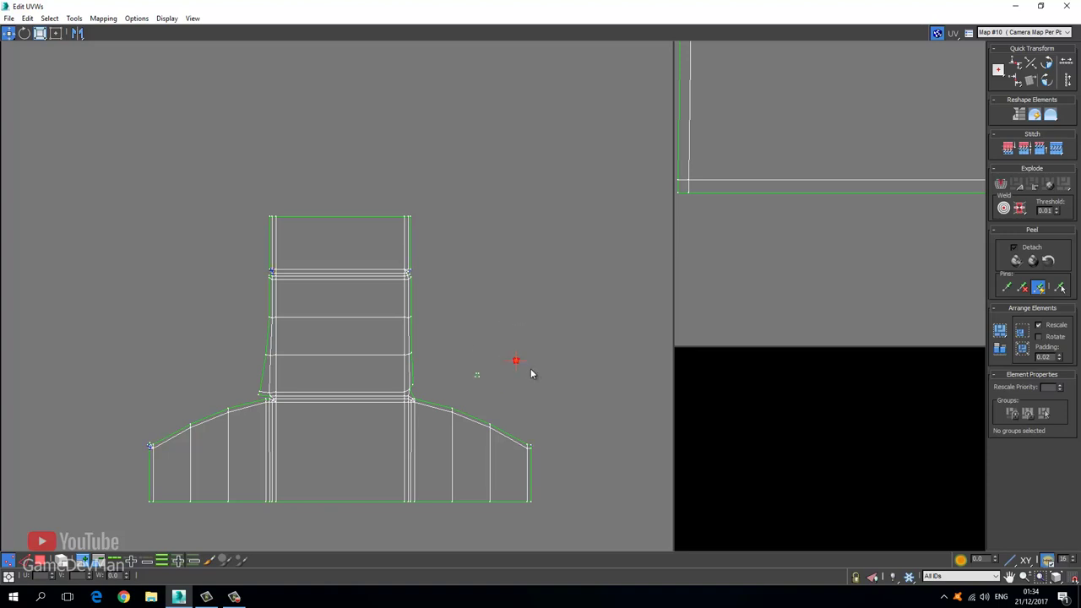
{"action": "scroll", "coordinate": [234, 267], "scroll_direction": "up", "scroll_amount": 6}
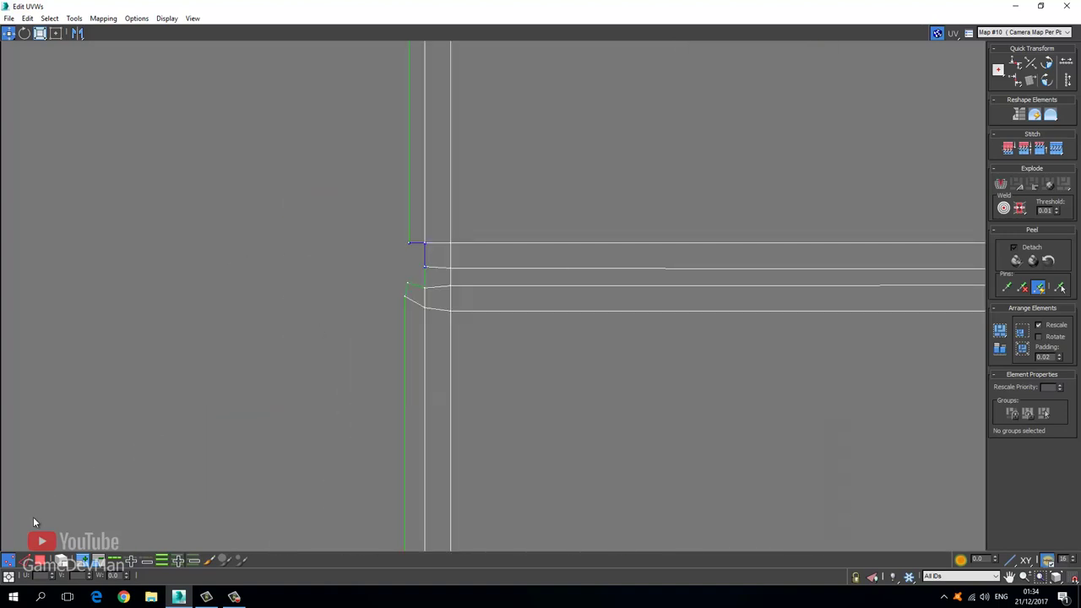
{"action": "left_click", "coordinate": [24, 559]}
{"action": "right_click", "coordinate": [422, 258]}
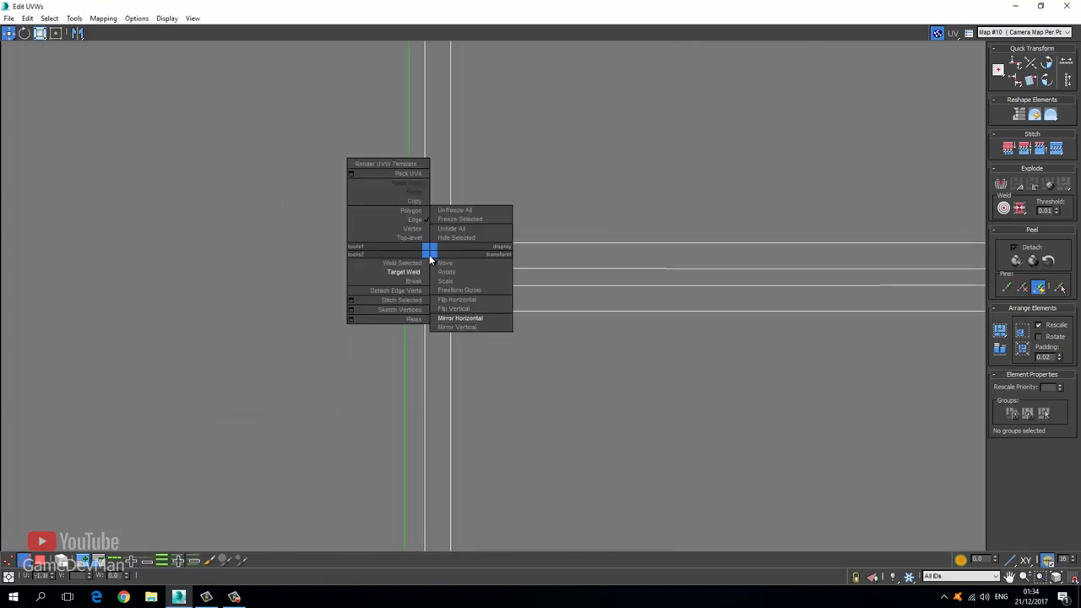
{"action": "left_click", "coordinate": [401, 299]}
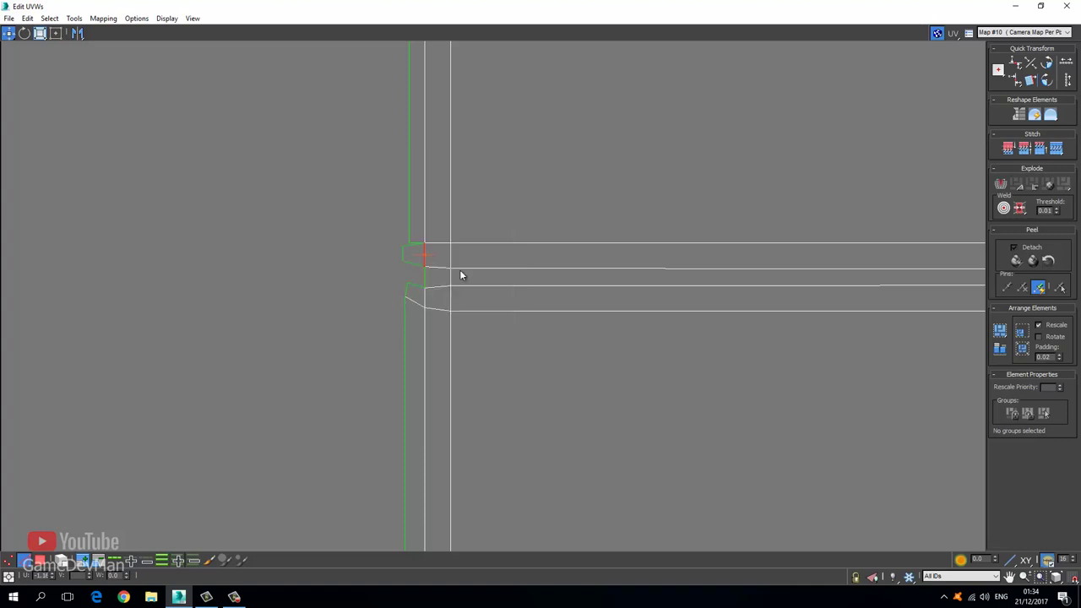
Stitch the short open edge at the top panel's lower right corner to bring its tiny piece onto the shell
{"action": "middle_click_drag", "start_coordinate": [437, 279], "coordinate": [208, 284]}
{"action": "scroll", "coordinate": [207, 284], "scroll_direction": "down", "scroll_amount": 3}
{"action": "middle_click_drag", "start_coordinate": [596, 277], "coordinate": [427, 280]}
{"action": "scroll", "coordinate": [407, 305], "scroll_direction": "up", "scroll_amount": 8}
{"action": "left_click", "coordinate": [403, 310]}
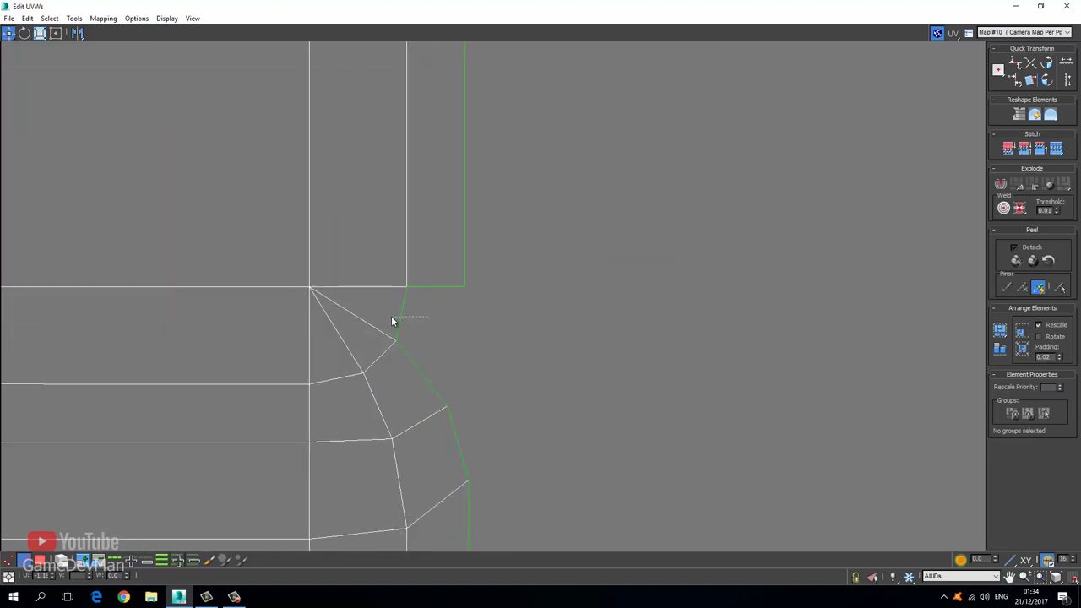
{"action": "right_click", "coordinate": [389, 314]}
{"action": "left_click", "coordinate": [361, 368]}
Target weld the stitched piece's outer vertices to the neighbouring strip vertices at the top panel's lower right corner
{"action": "left_click", "coordinate": [8, 562]}
{"action": "right_click", "coordinate": [488, 290]}
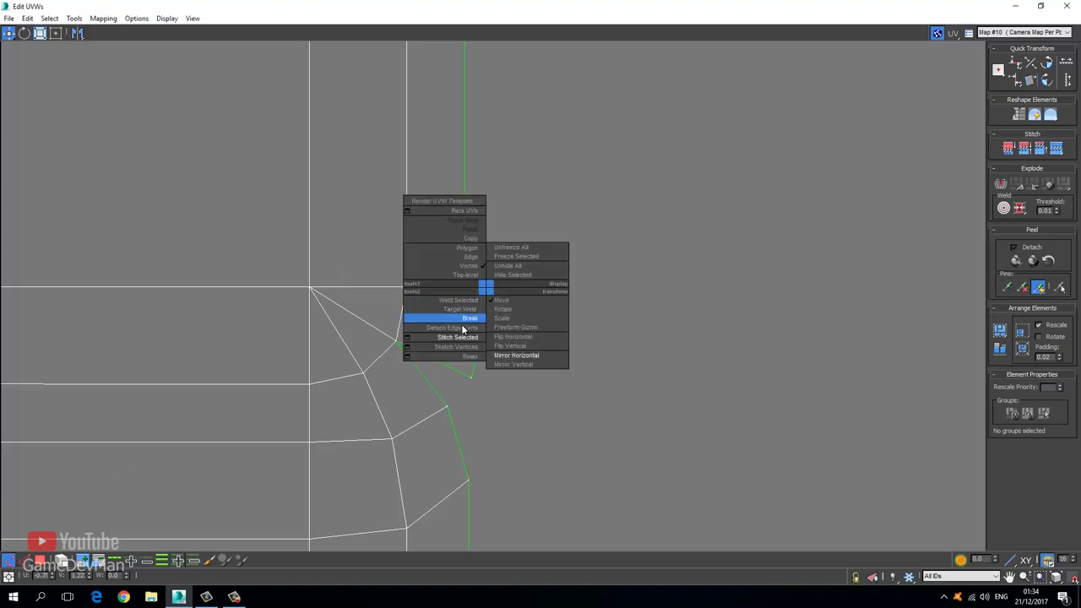
{"action": "left_click", "coordinate": [469, 311]}
{"action": "left_click_drag", "start_coordinate": [489, 292], "coordinate": [464, 287]}
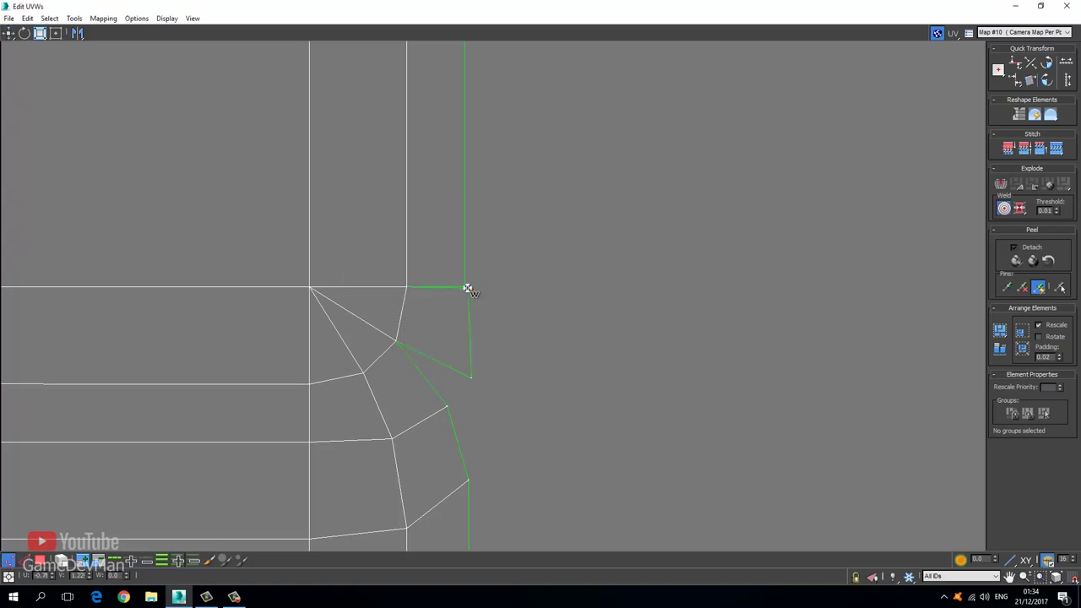
{"action": "left_click_drag", "start_coordinate": [470, 378], "coordinate": [447, 408]}
{"action": "left_click_drag", "start_coordinate": [448, 407], "coordinate": [457, 390]}
Target weld the duplicate vertices at the top panel's lower left corner and align the piece's lower outer vertex with the strip
{"action": "scroll", "coordinate": [377, 363], "scroll_direction": "down", "scroll_amount": 5}
{"action": "middle_click_drag", "start_coordinate": [164, 355], "coordinate": [733, 341]}
{"action": "middle_click_drag", "start_coordinate": [272, 334], "coordinate": [783, 330]}
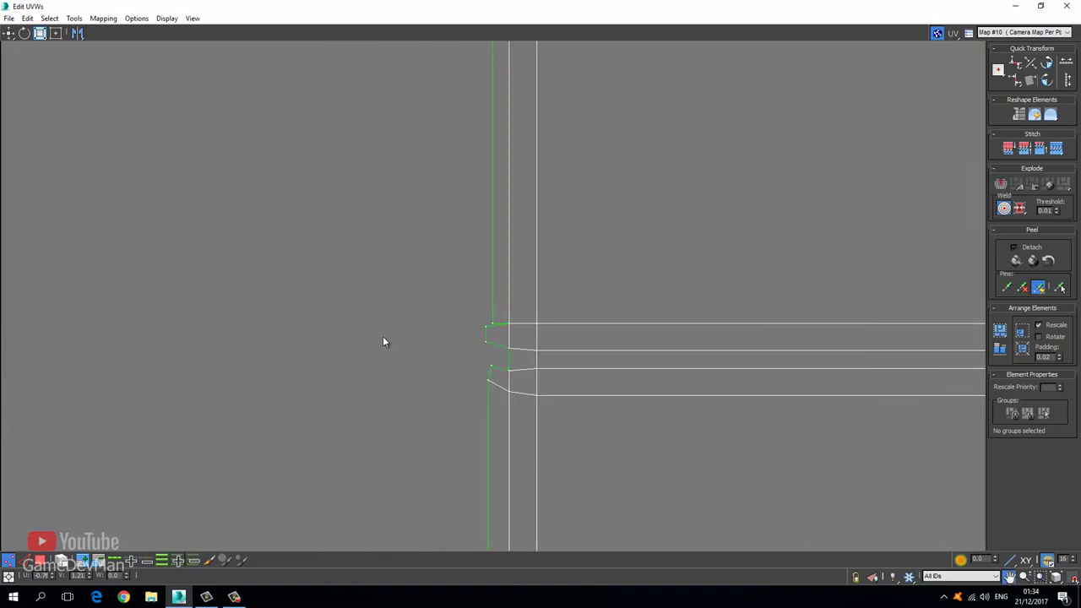
{"action": "scroll", "coordinate": [518, 325], "scroll_direction": "up", "scroll_amount": 4}
{"action": "left_click_drag", "start_coordinate": [440, 321], "coordinate": [453, 317]}
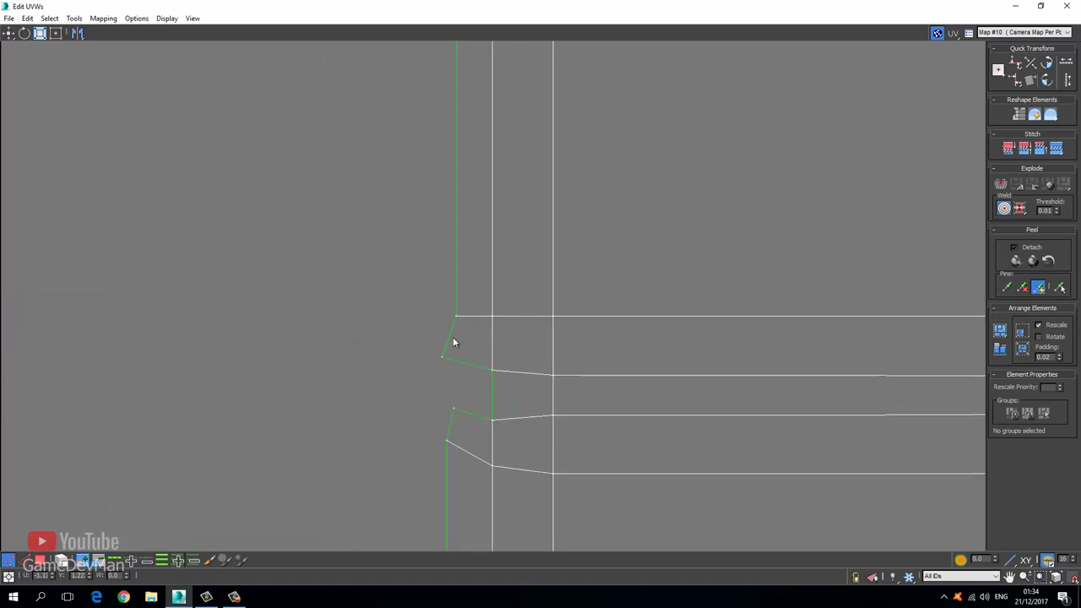
{"action": "left_click_drag", "start_coordinate": [446, 358], "coordinate": [457, 376]}
Try to stitch the remaining short vertical open edge below the top panel's lower left corner
{"action": "left_click", "coordinate": [24, 561]}
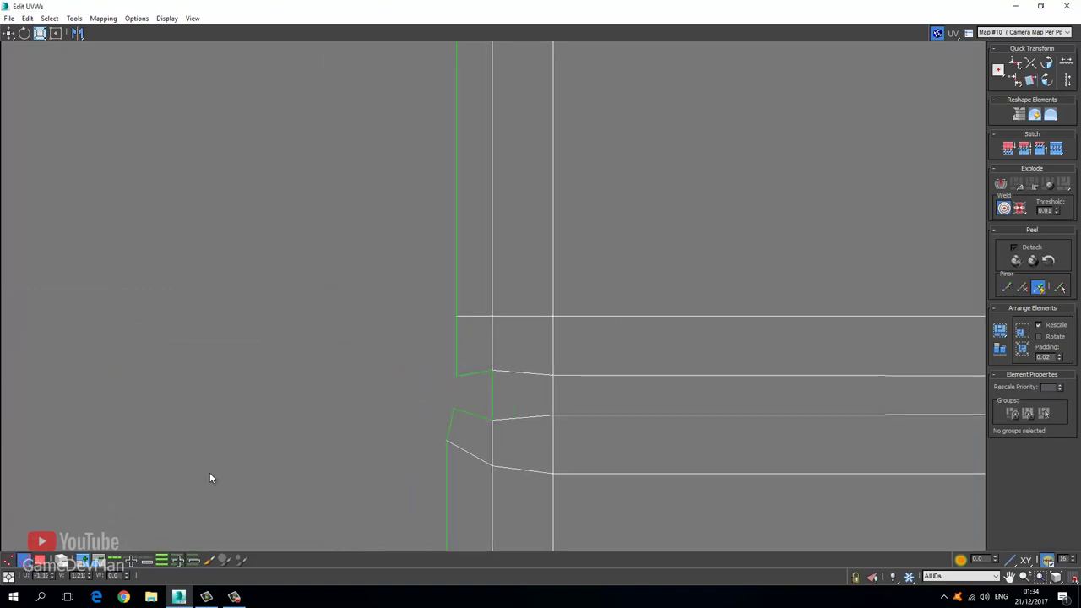
{"action": "right_click", "coordinate": [500, 400]}
{"action": "left_click", "coordinate": [492, 407]}
{"action": "right_click", "coordinate": [492, 407]}
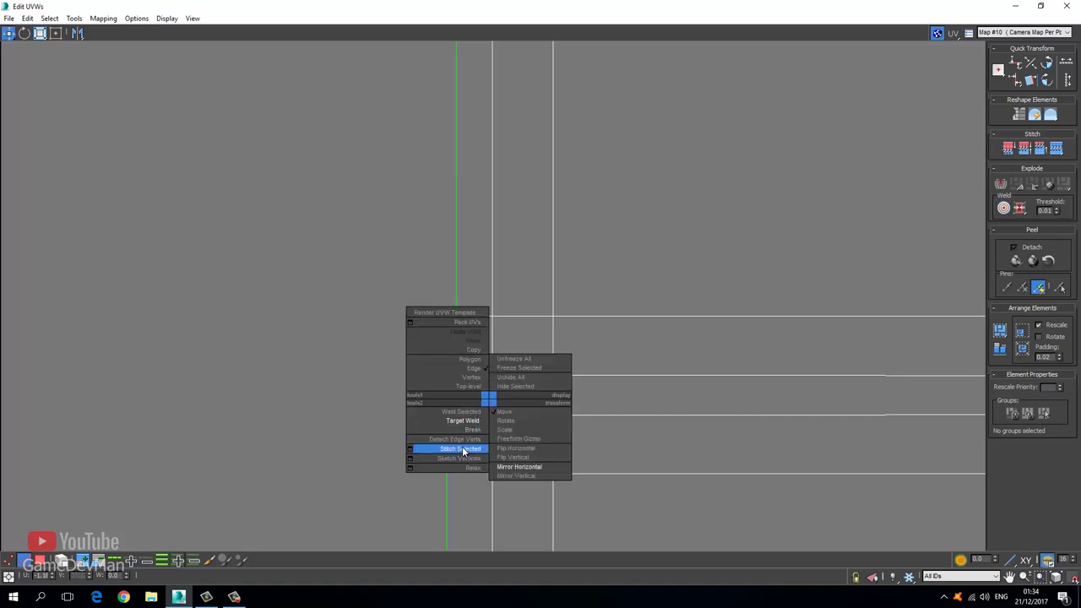
{"action": "left_click", "coordinate": [465, 447]}
{"action": "scroll", "coordinate": [481, 373], "scroll_direction": "down", "scroll_amount": 6}
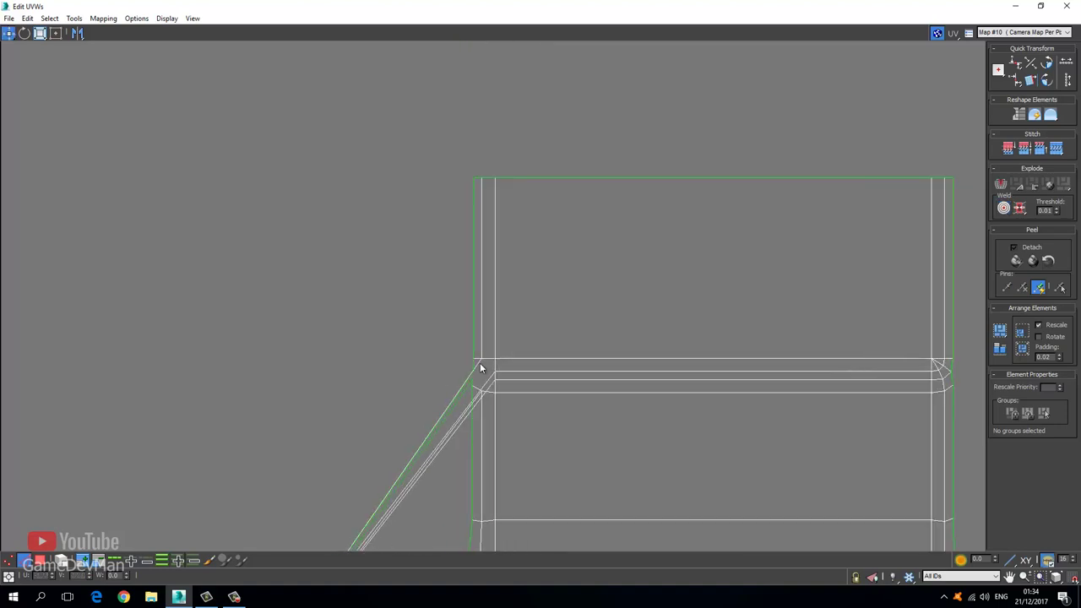
{"action": "key", "text": "ctrl+z"}
{"action": "scroll", "coordinate": [486, 376], "scroll_direction": "up", "scroll_amount": 7}
{"action": "left_click", "coordinate": [433, 400]}
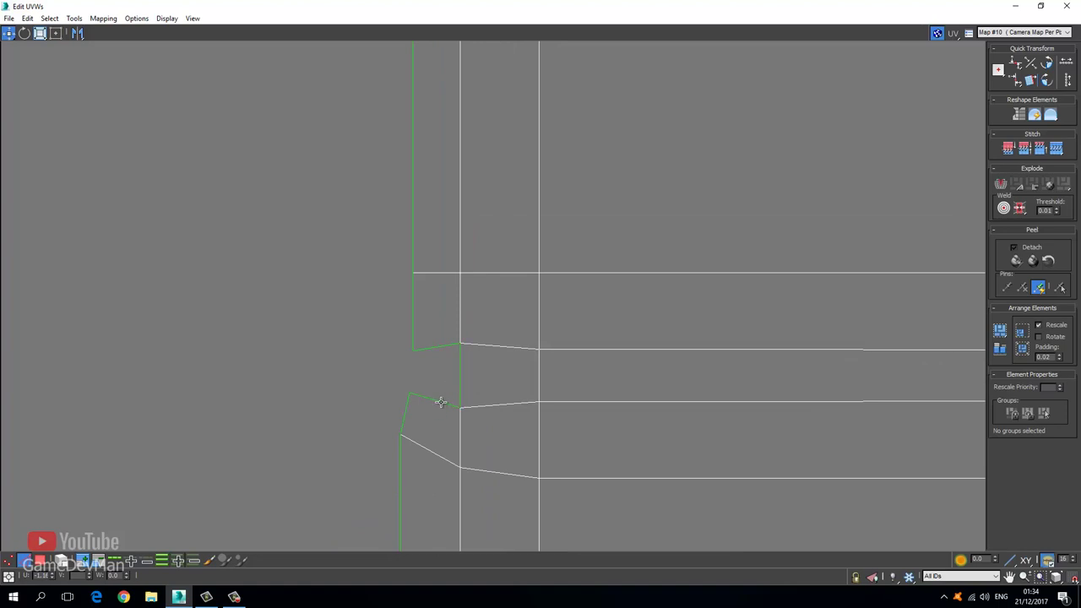
Scale the whole T-shaped shell down and move it close to the row of three small T-shaped shells
{"action": "scroll", "coordinate": [428, 378], "scroll_direction": "down", "scroll_amount": 5}
{"action": "scroll", "coordinate": [569, 361], "scroll_direction": "down", "scroll_amount": 5}
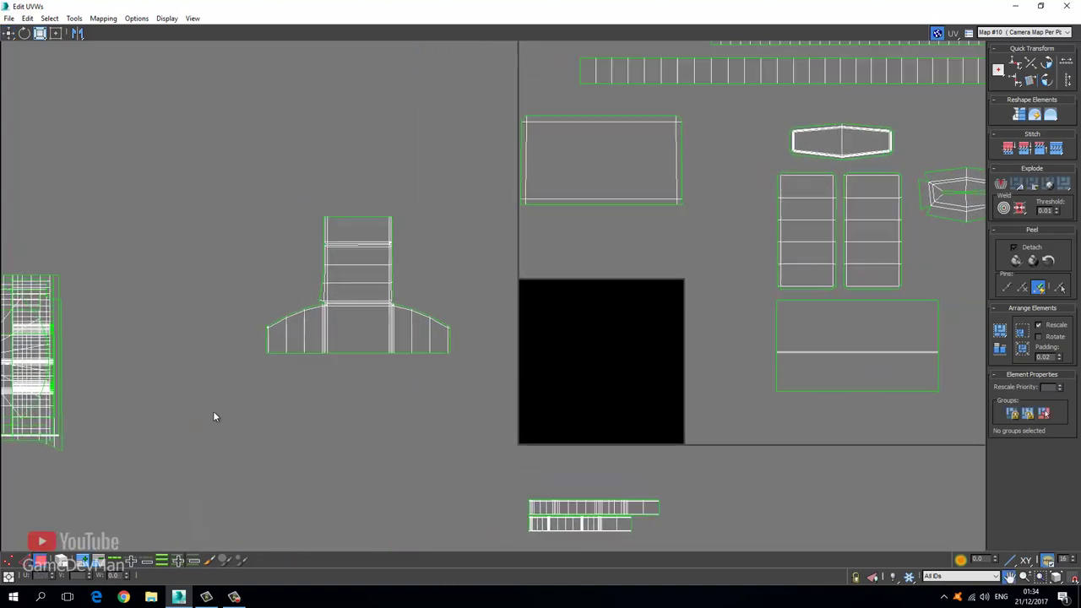
{"action": "scroll", "coordinate": [214, 415], "scroll_direction": "down", "scroll_amount": 3}
{"action": "left_click", "coordinate": [291, 375]}
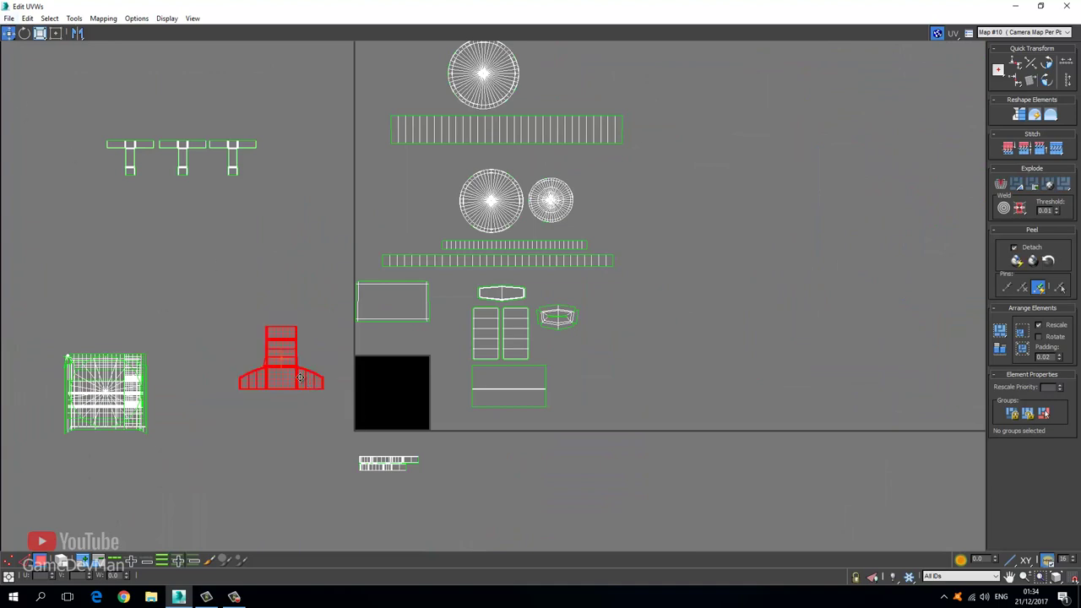
{"action": "left_click_drag", "start_coordinate": [291, 376], "coordinate": [139, 290]}
{"action": "left_click", "coordinate": [39, 34]}
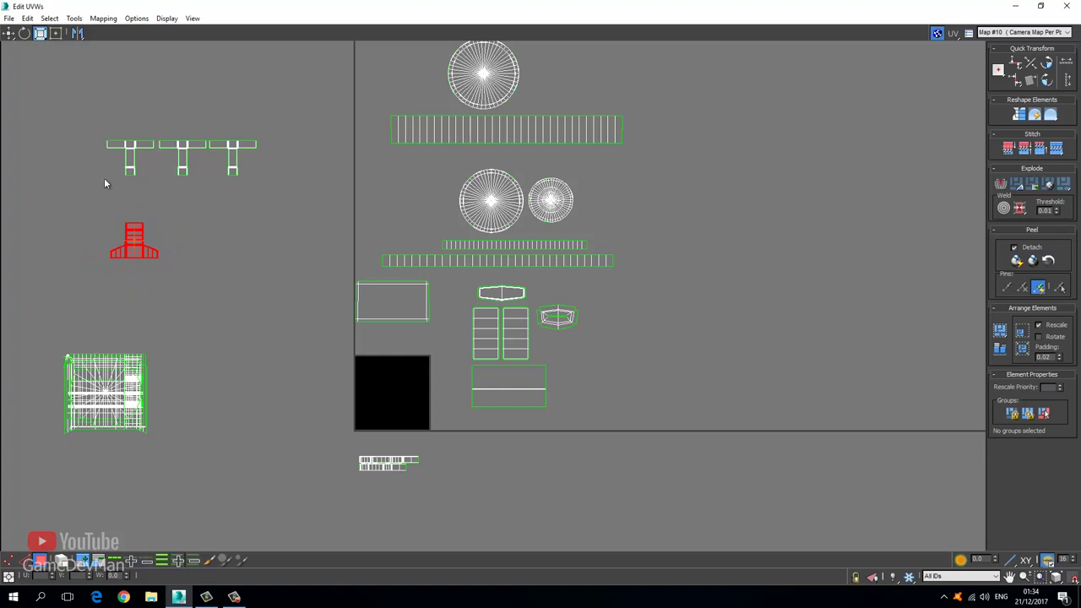
{"action": "left_click", "coordinate": [8, 34]}
{"action": "left_click_drag", "start_coordinate": [136, 239], "coordinate": [159, 177]}
Close the UV editor and convert the radio object to Editable Poly
{"action": "double_click", "coordinate": [306, 7]}
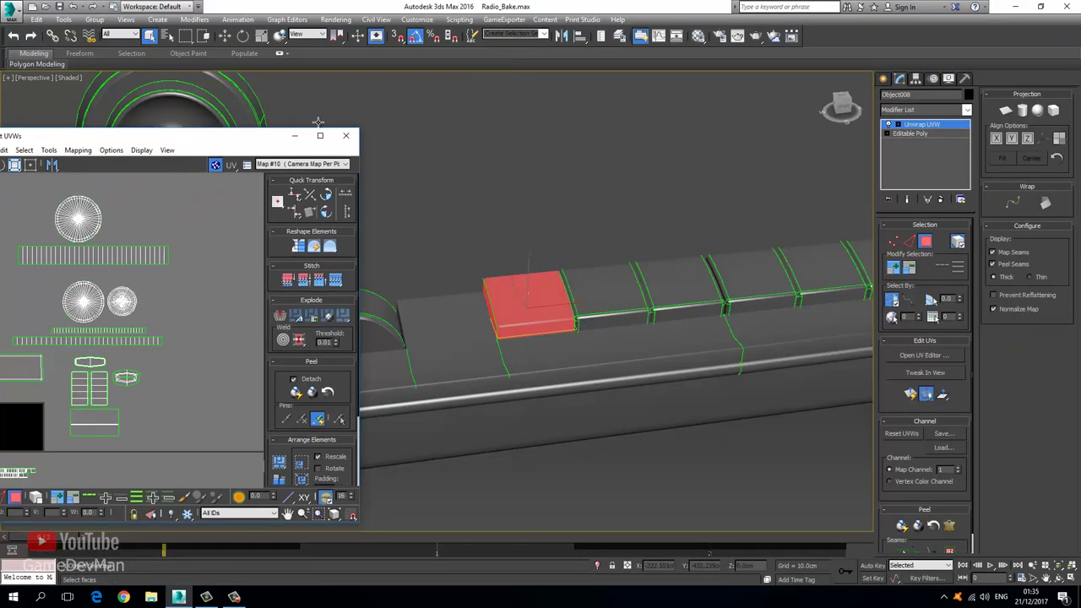
{"action": "left_click", "coordinate": [346, 137]}
{"action": "left_click", "coordinate": [911, 129]}
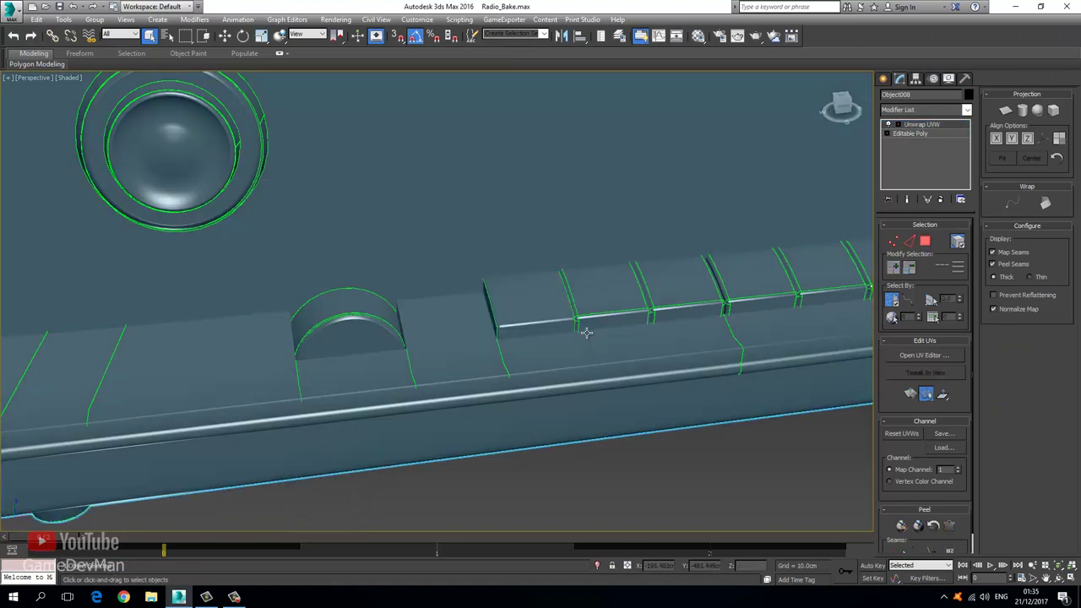
{"action": "right_click", "coordinate": [575, 311]}
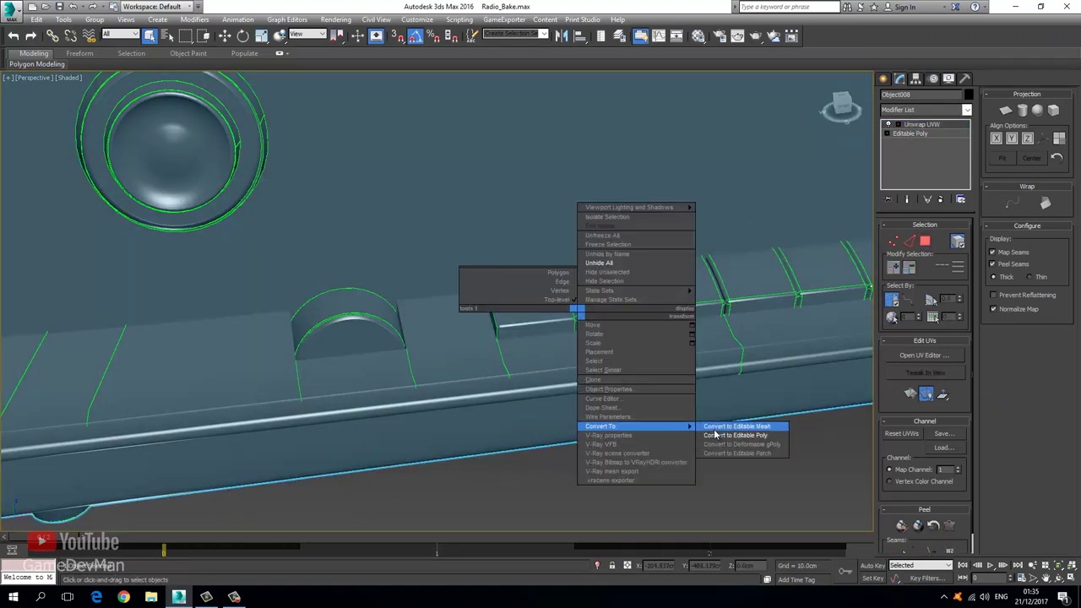
{"action": "left_click", "coordinate": [730, 435]}
Delete the second front key as an element of the radio mesh
{"action": "middle_click_drag", "start_coordinate": [714, 417], "coordinate": [777, 349], "text": "alt"}
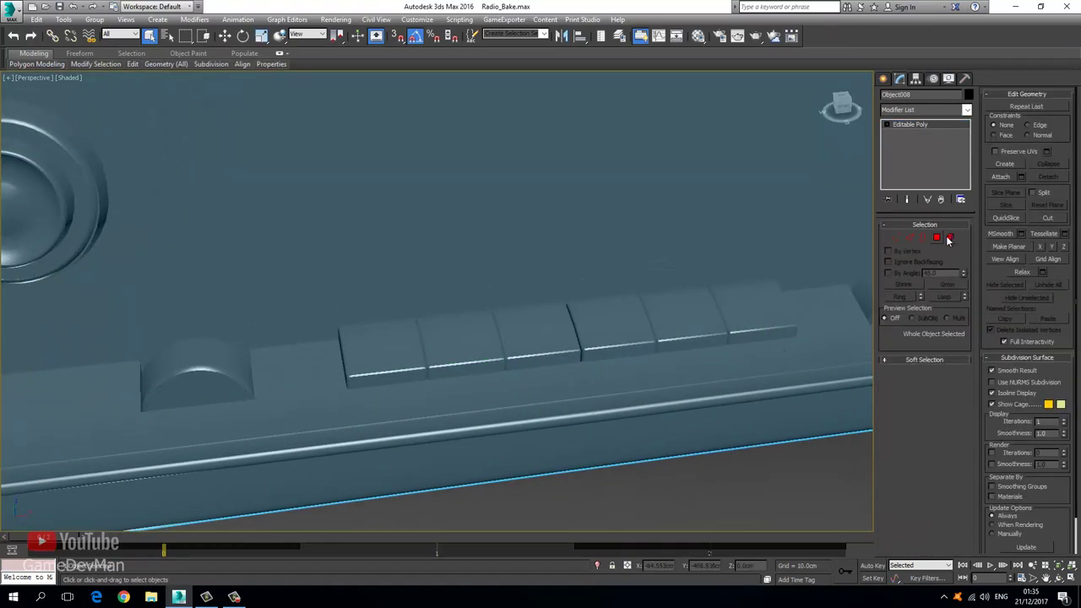
{"action": "left_click", "coordinate": [949, 237]}
{"action": "left_click", "coordinate": [384, 353]}
{"action": "left_click", "coordinate": [514, 325]}
{"action": "left_click", "coordinate": [466, 345]}
{"action": "key", "text": "Delete"}
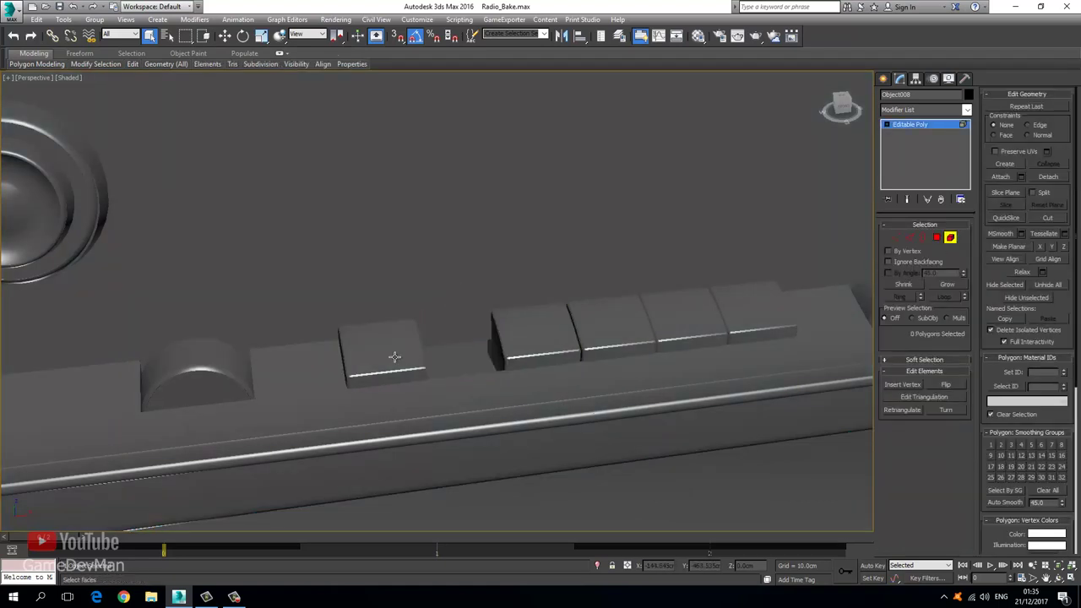
Clone the unwrapped first key as an element into the second key's gap and nudge it about 0.6 cm along X
{"action": "left_click", "coordinate": [394, 356]}
{"action": "key", "text": "w"}
{"action": "key", "text": "z"}
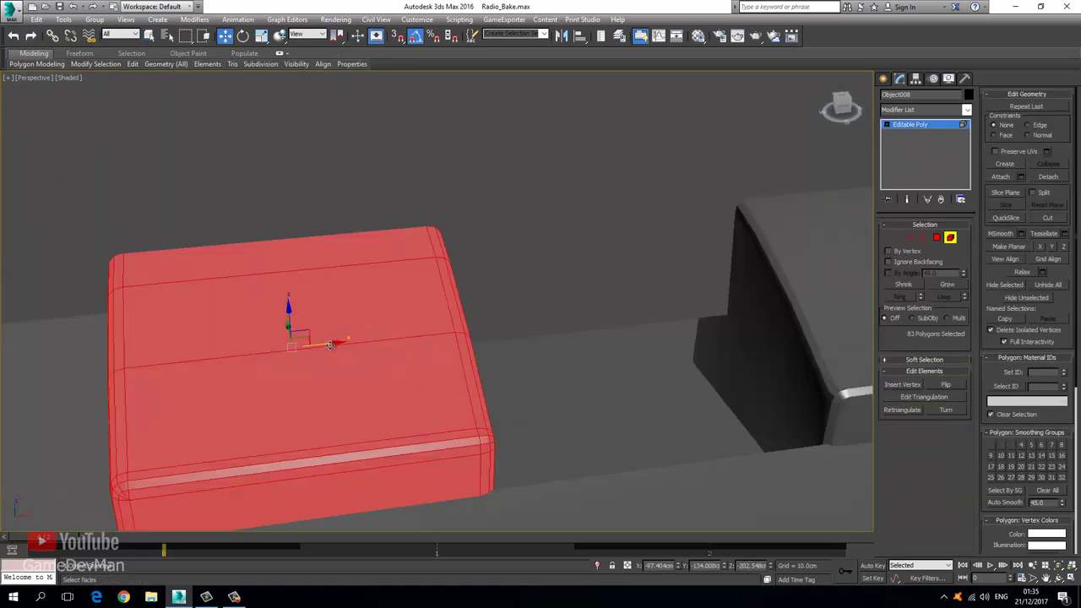
{"action": "mouse_move", "coordinate": [329, 344]}
{"action": "left_mouse_down"}
{"action": "mouse_move", "coordinate": [644, 330]}
{"action": "mouse_move", "coordinate": [639, 341]}
{"action": "left_mouse_up"}
{"action": "left_click", "coordinate": [588, 294]}
{"action": "mouse_move", "coordinate": [628, 405]}
{"action": "middle_mouse_down"}
{"action": "mouse_move", "coordinate": [368, 365]}
{"action": "mouse_move", "coordinate": [330, 393]}
{"action": "middle_mouse_up"}
{"action": "left_click_drag", "start_coordinate": [367, 313], "coordinate": [373, 311]}
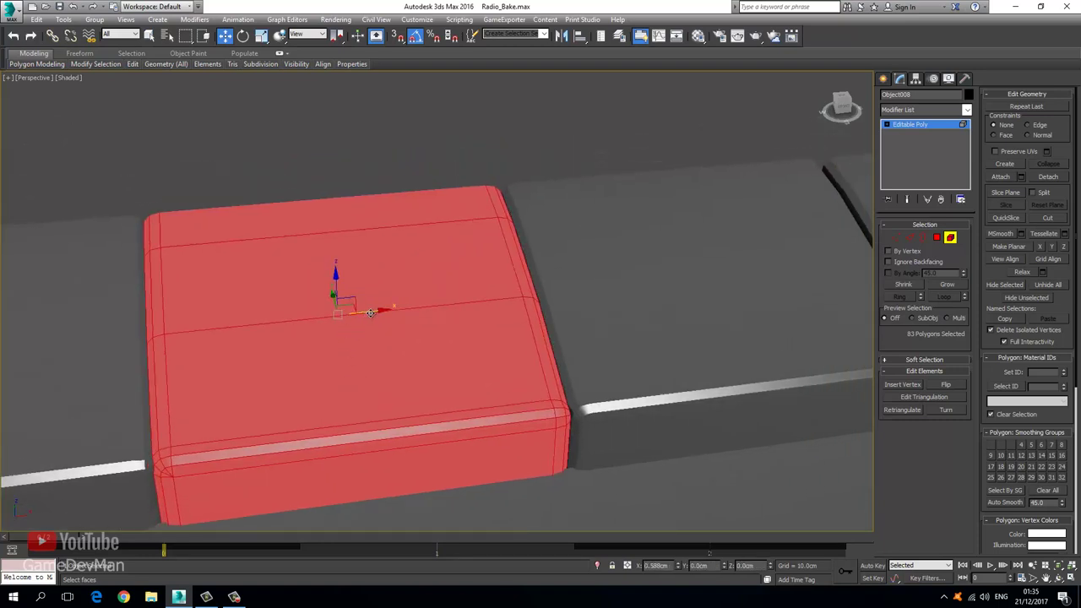
Replace the third key with an element clone of the second key, offset about 39 cm along X
{"action": "left_click", "coordinate": [673, 333]}
{"action": "middle_click_drag", "start_coordinate": [673, 333], "coordinate": [409, 370]}
{"action": "key", "text": "Delete"}
{"action": "scroll", "coordinate": [219, 363], "scroll_direction": "down", "scroll_amount": 5}
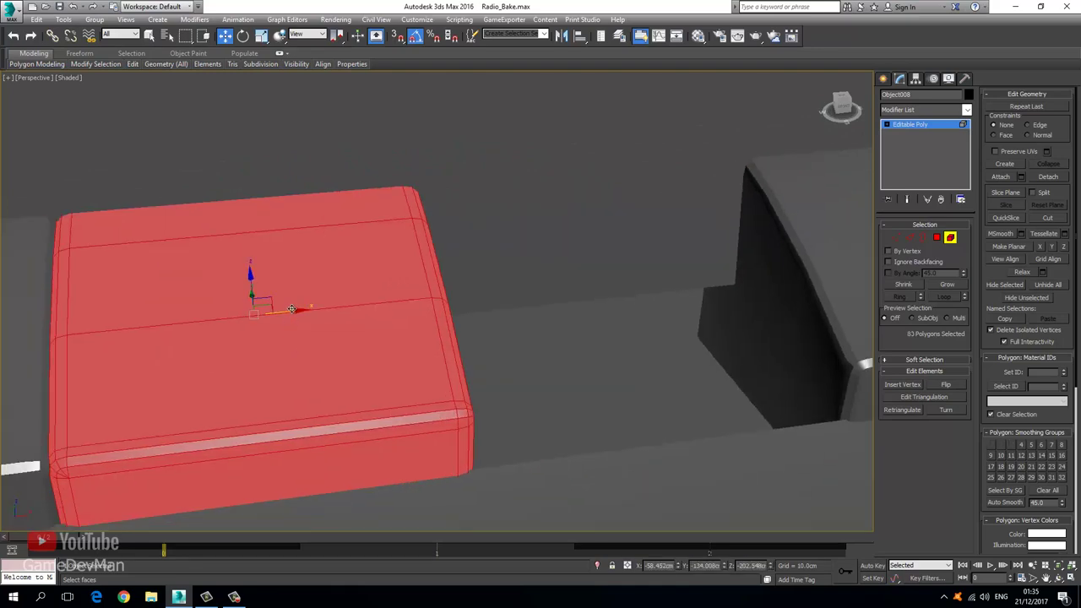
{"action": "left_click_drag", "start_coordinate": [298, 309], "coordinate": [646, 305]}
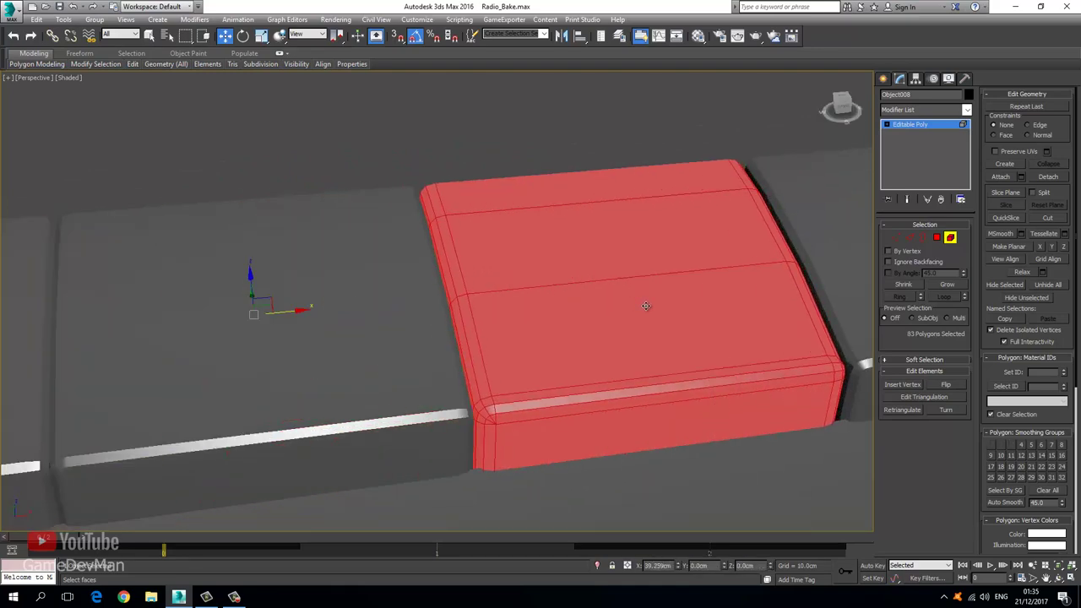
{"action": "left_click", "coordinate": [596, 300]}
Replace the fourth key with an element clone of the third key and nudge the clone slightly along X to even the gaps
{"action": "mouse_move", "coordinate": [654, 296]}
{"action": "middle_mouse_down"}
{"action": "mouse_move", "coordinate": [424, 330]}
{"action": "mouse_move", "coordinate": [439, 320]}
{"action": "middle_mouse_up"}
{"action": "left_click", "coordinate": [392, 334]}
{"action": "key", "text": "Delete"}
{"action": "middle_click_drag", "start_coordinate": [253, 343], "coordinate": [319, 328]}
{"action": "left_click", "coordinate": [319, 327]}
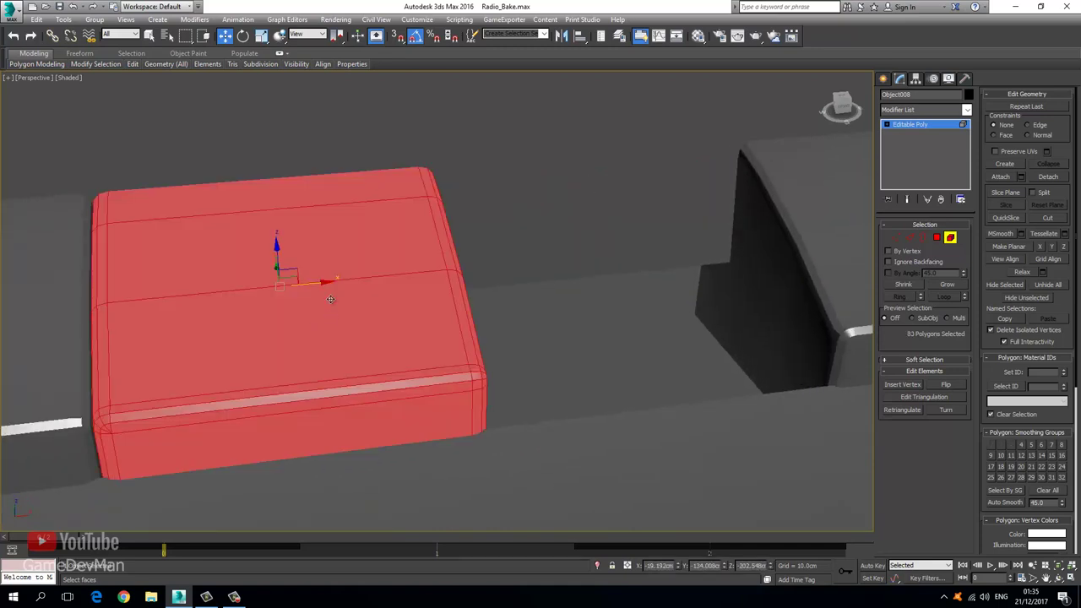
{"action": "left_click_drag", "start_coordinate": [314, 282], "coordinate": [646, 253], "text": "shift"}
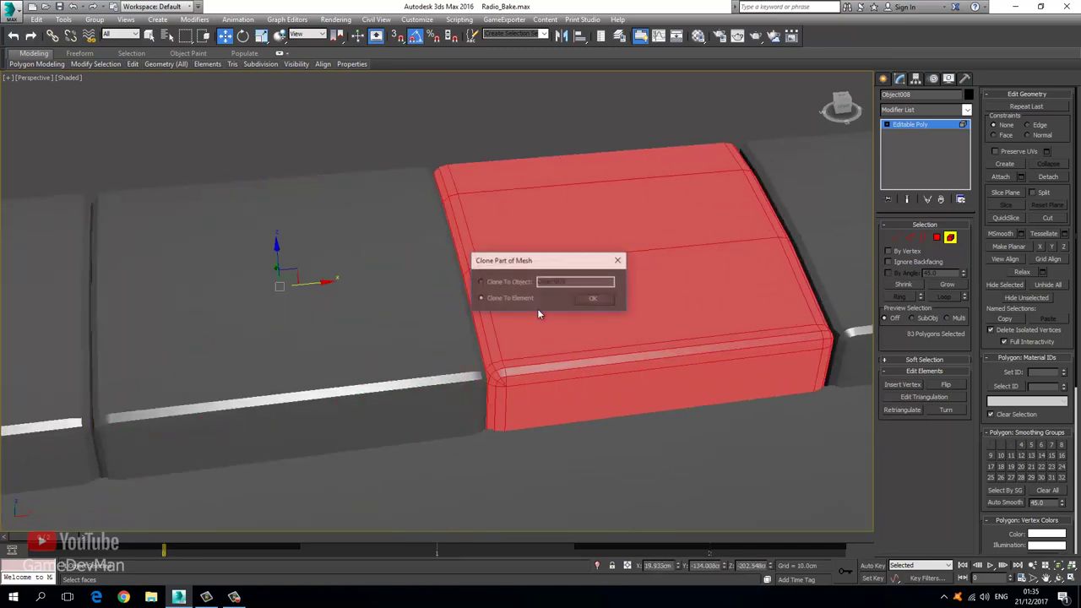
{"action": "left_click", "coordinate": [590, 298]}
{"action": "mouse_move", "coordinate": [588, 300]}
{"action": "middle_mouse_down"}
{"action": "mouse_move", "coordinate": [465, 321]}
{"action": "mouse_move", "coordinate": [397, 311]}
{"action": "middle_mouse_up"}
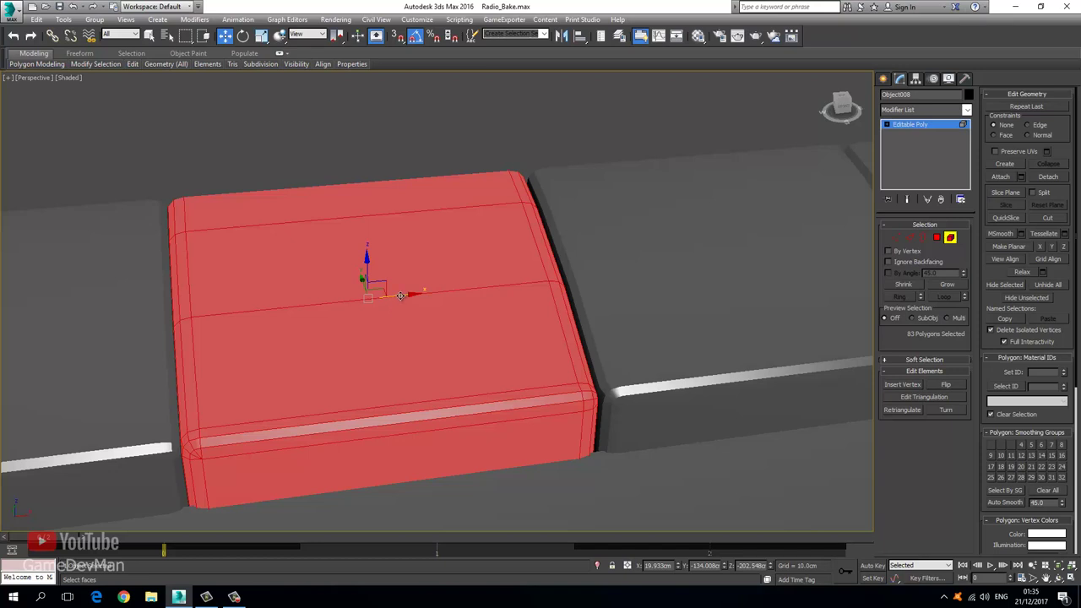
{"action": "left_click_drag", "start_coordinate": [401, 295], "coordinate": [408, 295]}
Delete the last two original keys at the end of the row
{"action": "scroll", "coordinate": [541, 318], "scroll_direction": "down", "scroll_amount": 3}
{"action": "middle_click_drag", "start_coordinate": [544, 314], "coordinate": [439, 327]}
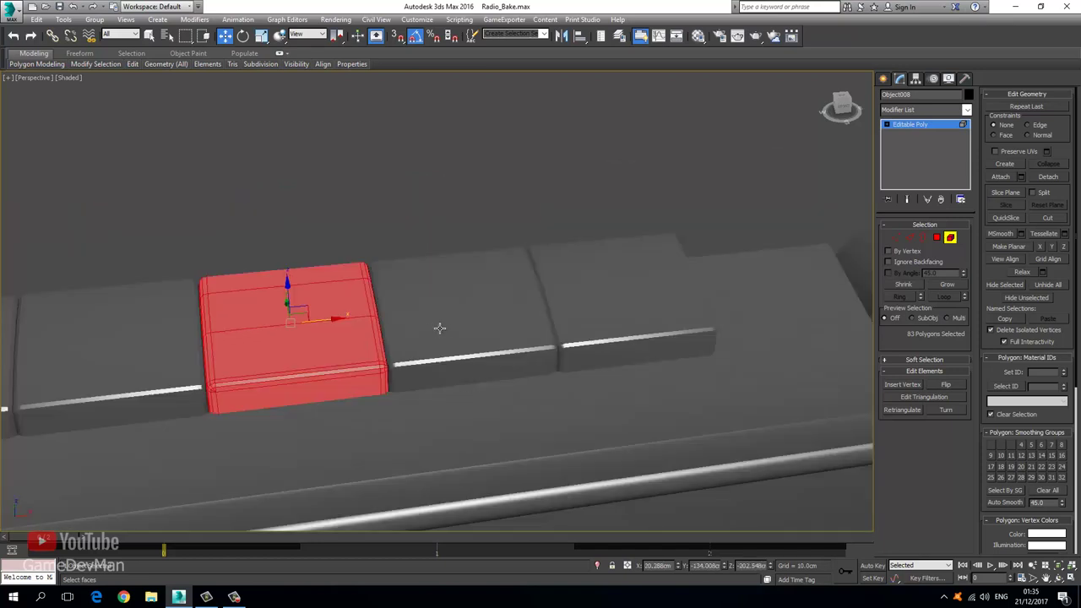
{"action": "left_click", "coordinate": [453, 329]}
{"action": "left_click", "coordinate": [583, 318], "text": "ctrl"}
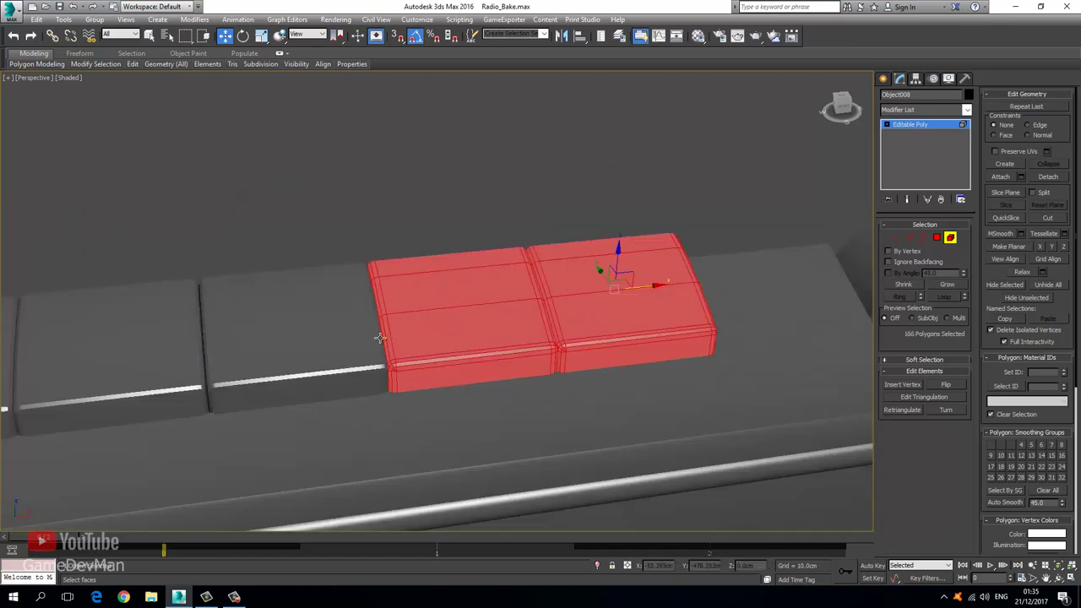
{"action": "key", "text": "Delete"}
Clone the fourth key as an element into the fifth position, and clone that one into the sixth
{"action": "left_click", "coordinate": [323, 343]}
{"action": "mouse_move", "coordinate": [332, 320]}
{"action": "left_mouse_down", "text": "shift"}
{"action": "mouse_move", "coordinate": [503, 312]}
{"action": "mouse_move", "coordinate": [521, 336]}
{"action": "left_mouse_up", "text": "shift"}
{"action": "left_click", "coordinate": [589, 297]}
{"action": "key", "text": "z"}
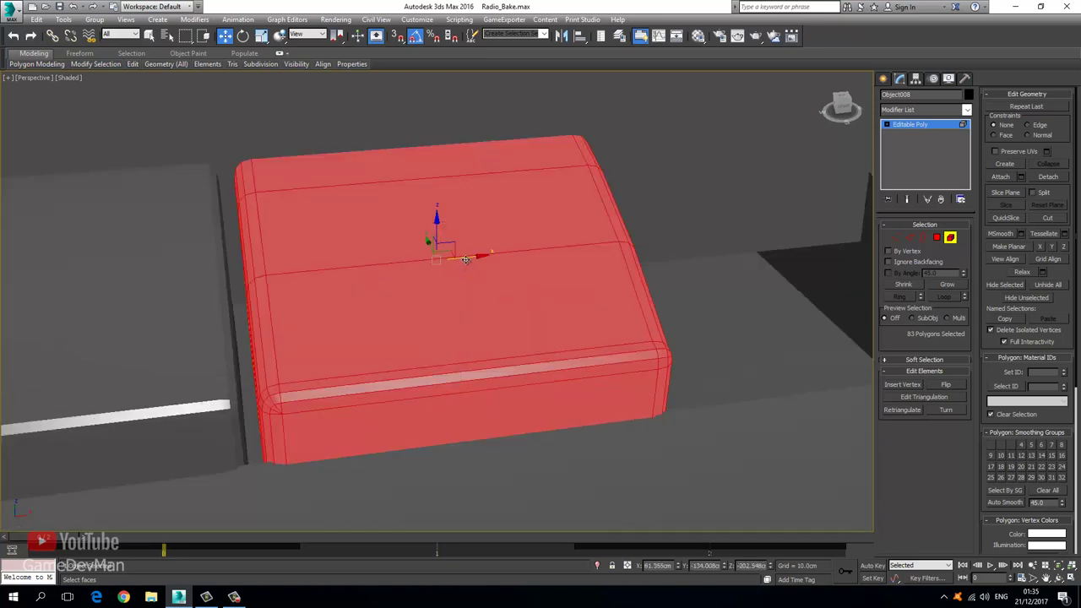
{"action": "mouse_move", "coordinate": [465, 259]}
{"action": "left_mouse_down"}
{"action": "mouse_move", "coordinate": [449, 264]}
{"action": "mouse_move", "coordinate": [779, 234]}
{"action": "mouse_move", "coordinate": [798, 241]}
{"action": "left_mouse_up"}
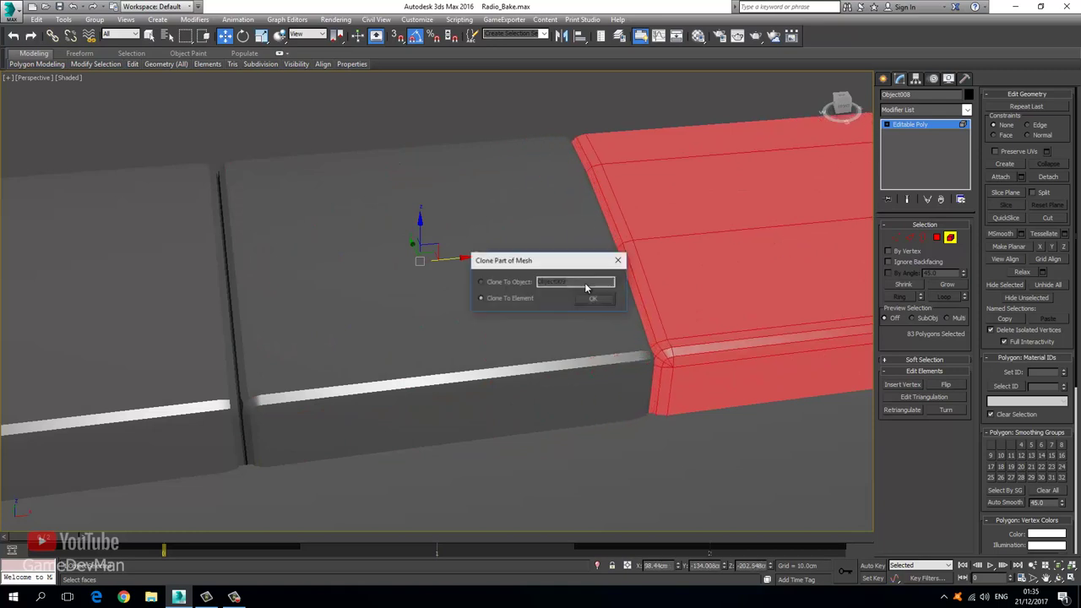
{"action": "left_click", "coordinate": [588, 297]}
{"action": "middle_click_drag", "start_coordinate": [647, 307], "coordinate": [491, 319]}
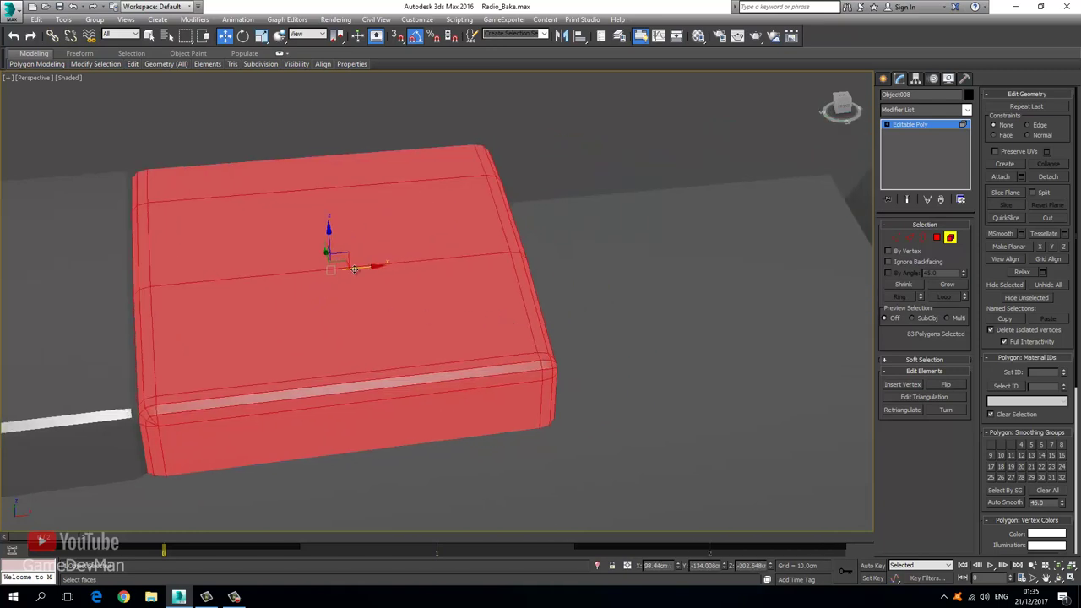
Select all six front keys as elements, clear their smoothing groups and assign them to smoothing group 1
{"action": "scroll", "coordinate": [336, 340], "scroll_direction": "down", "scroll_amount": 6}
{"action": "left_click", "coordinate": [355, 347], "text": "ctrl"}
{"action": "left_click", "coordinate": [293, 353], "text": "ctrl"}
{"action": "left_click", "coordinate": [237, 356], "text": "ctrl"}
{"action": "left_click", "coordinate": [179, 360], "text": "ctrl"}
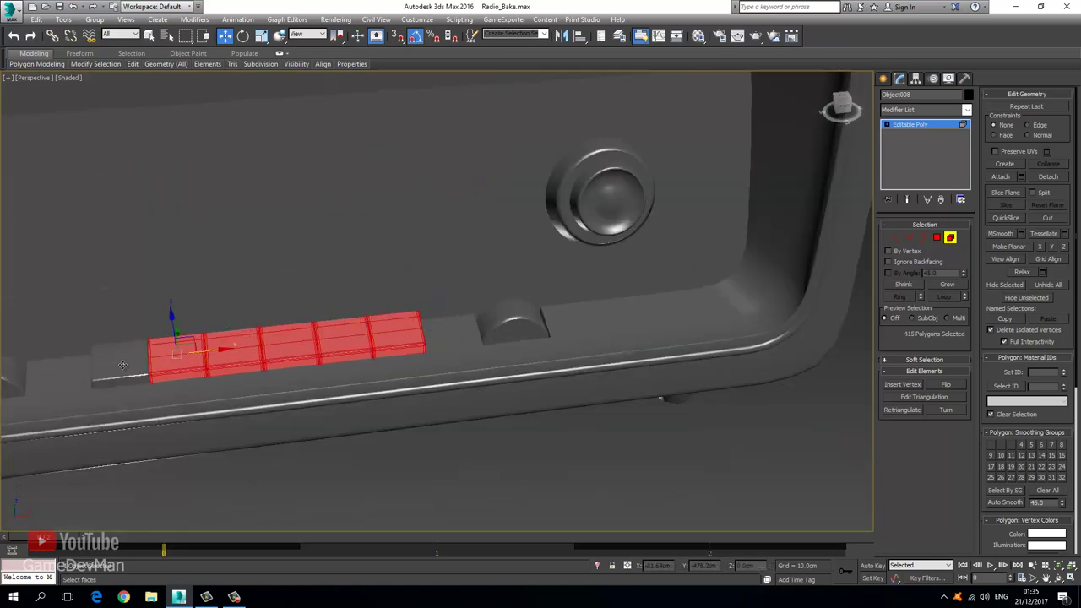
{"action": "left_click", "coordinate": [122, 365], "text": "ctrl"}
{"action": "left_click", "coordinate": [1045, 491]}
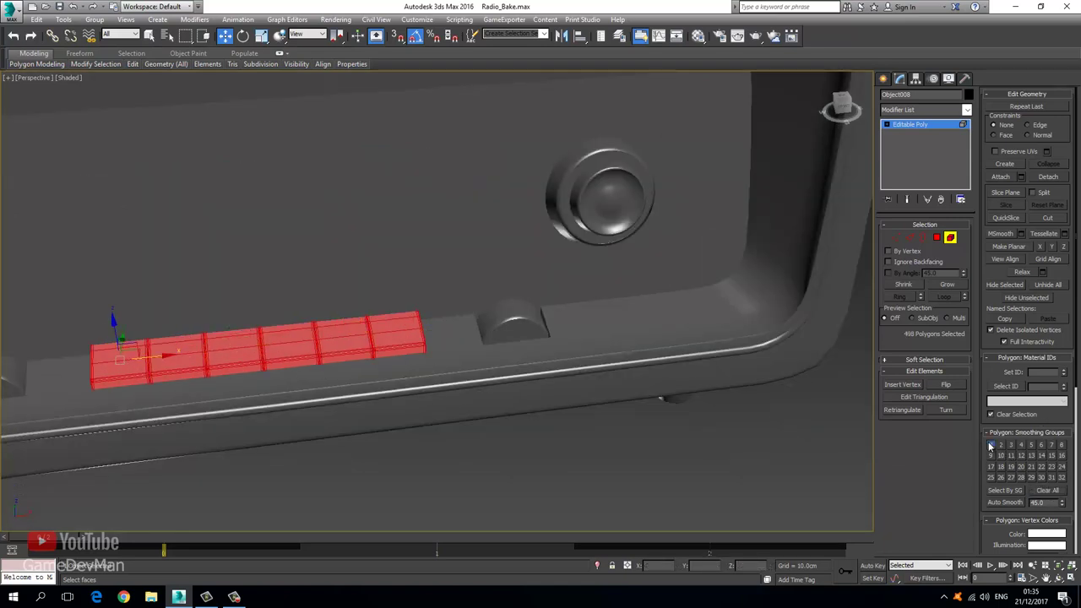
{"action": "left_click", "coordinate": [922, 128]}
{"action": "middle_click_drag", "start_coordinate": [528, 350], "coordinate": [656, 363]}
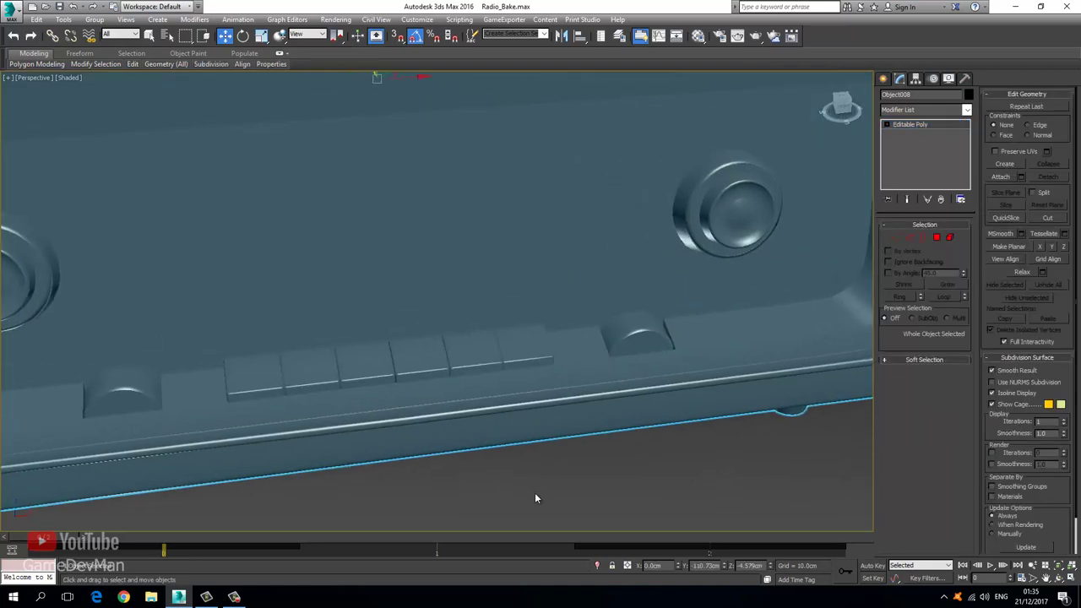
Select the three rightmost front keys as elements and nudge them together very slightly along X to tighten the spacing
{"action": "left_click", "coordinate": [495, 487]}
{"action": "left_click", "coordinate": [426, 336]}
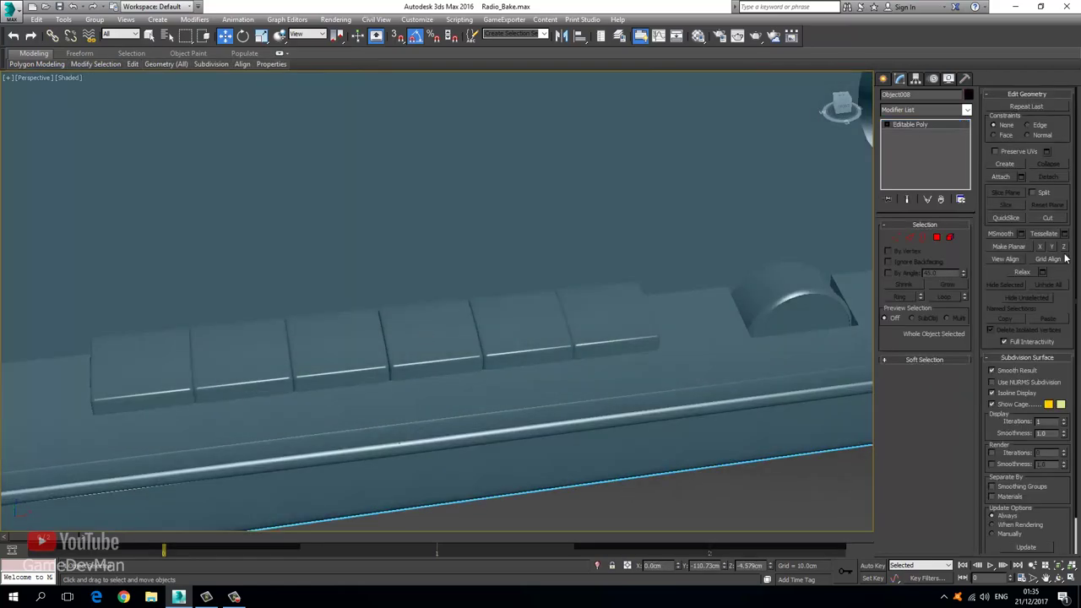
{"action": "left_click", "coordinate": [950, 237]}
{"action": "left_click", "coordinate": [613, 321]}
{"action": "left_click", "coordinate": [519, 336], "text": "ctrl"}
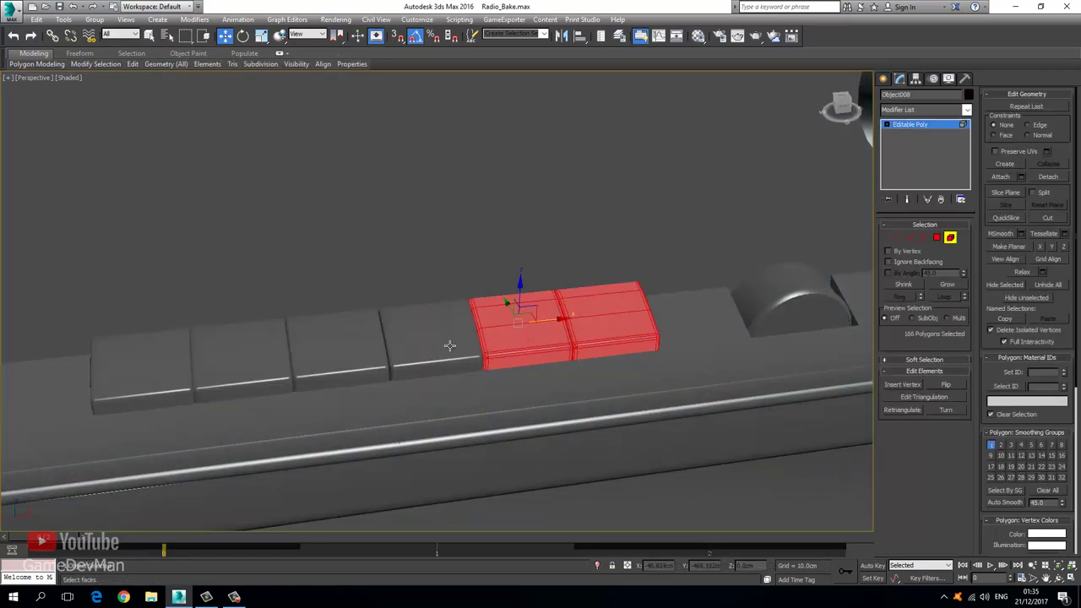
{"action": "left_click", "coordinate": [425, 348], "text": "ctrl"}
{"action": "scroll", "coordinate": [415, 343], "scroll_direction": "up", "scroll_amount": 5}
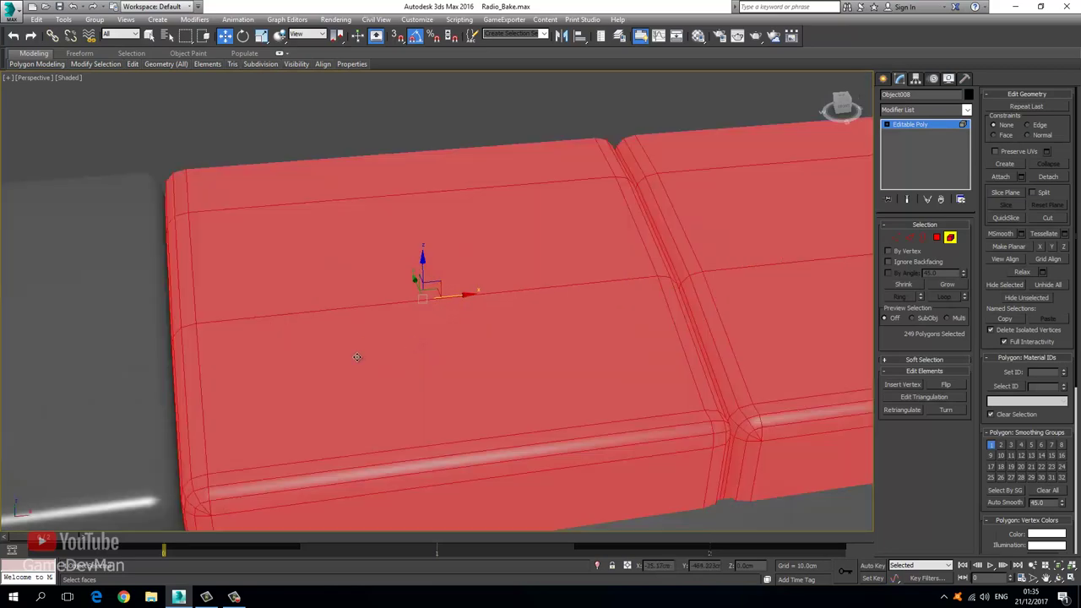
{"action": "left_click_drag", "start_coordinate": [357, 357], "coordinate": [356, 357]}
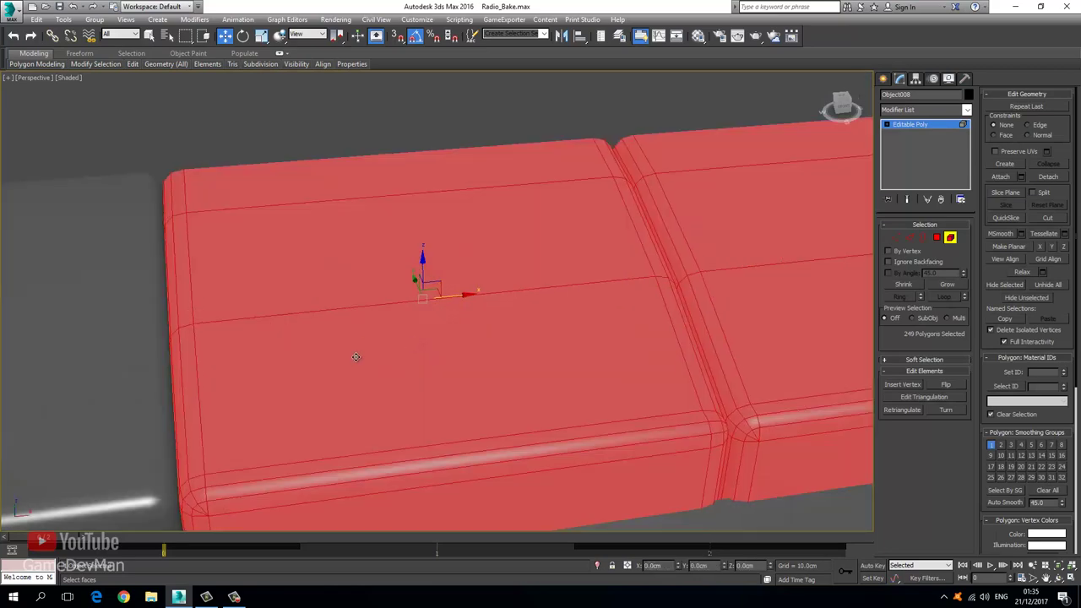
{"action": "left_click", "coordinate": [915, 125]}
Deselect the radio and inspect the whole model from several angles
{"action": "scroll", "coordinate": [567, 487], "scroll_direction": "down", "scroll_amount": 10}
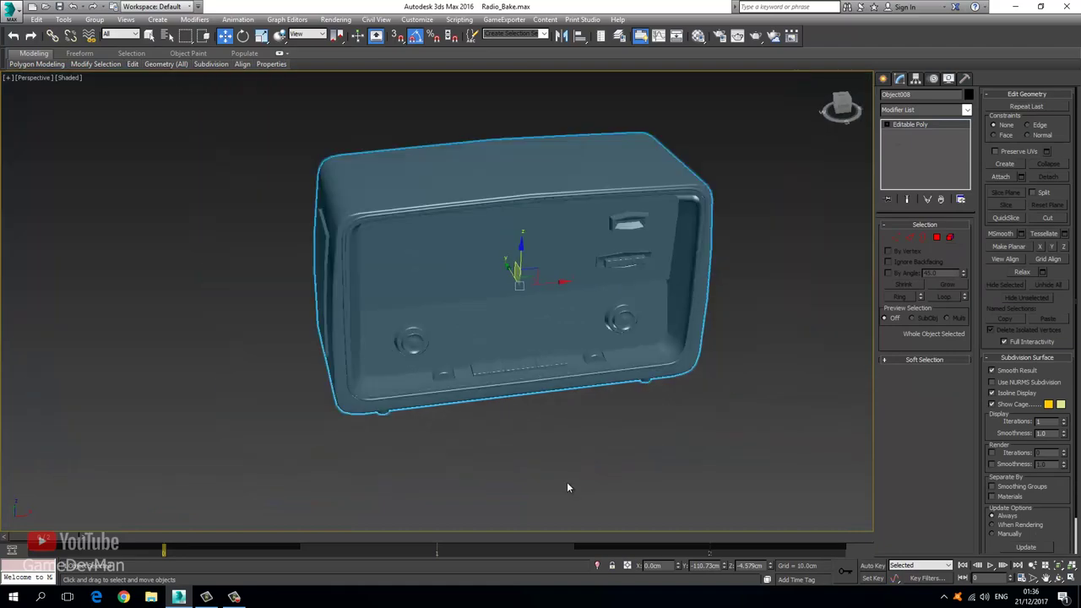
{"action": "left_click", "coordinate": [488, 438]}
{"action": "middle_click_drag", "start_coordinate": [502, 439], "coordinate": [350, 259], "text": "alt"}
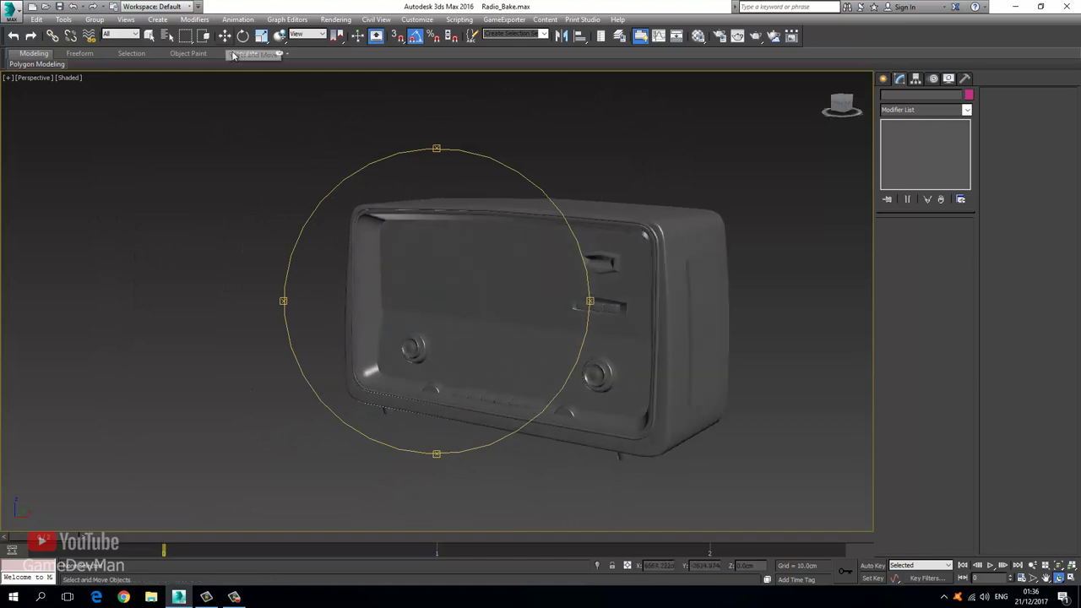
{"action": "left_click_drag", "start_coordinate": [497, 401], "coordinate": [449, 334]}
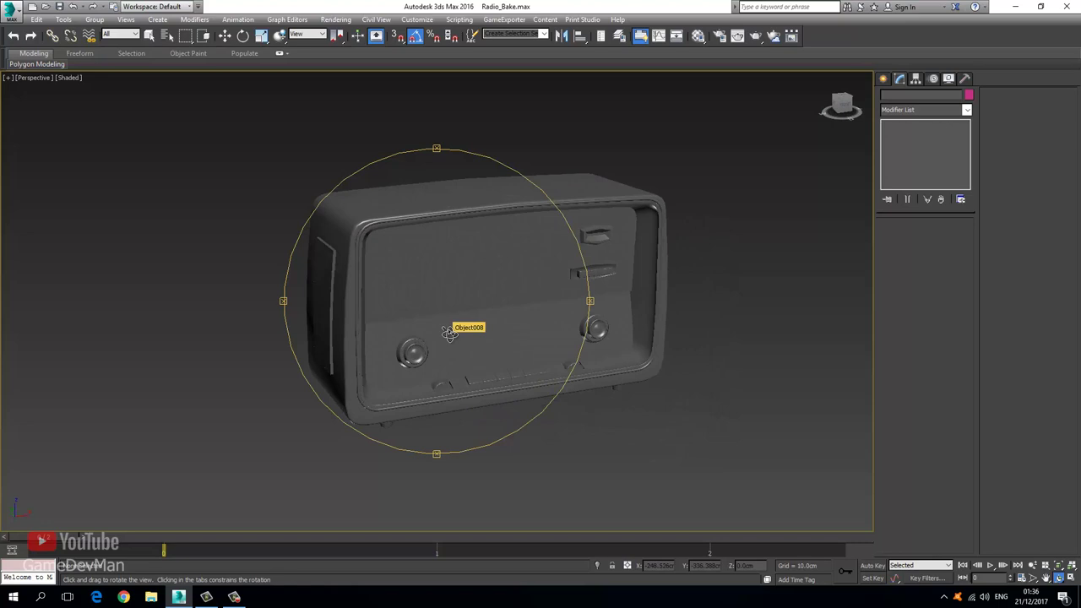